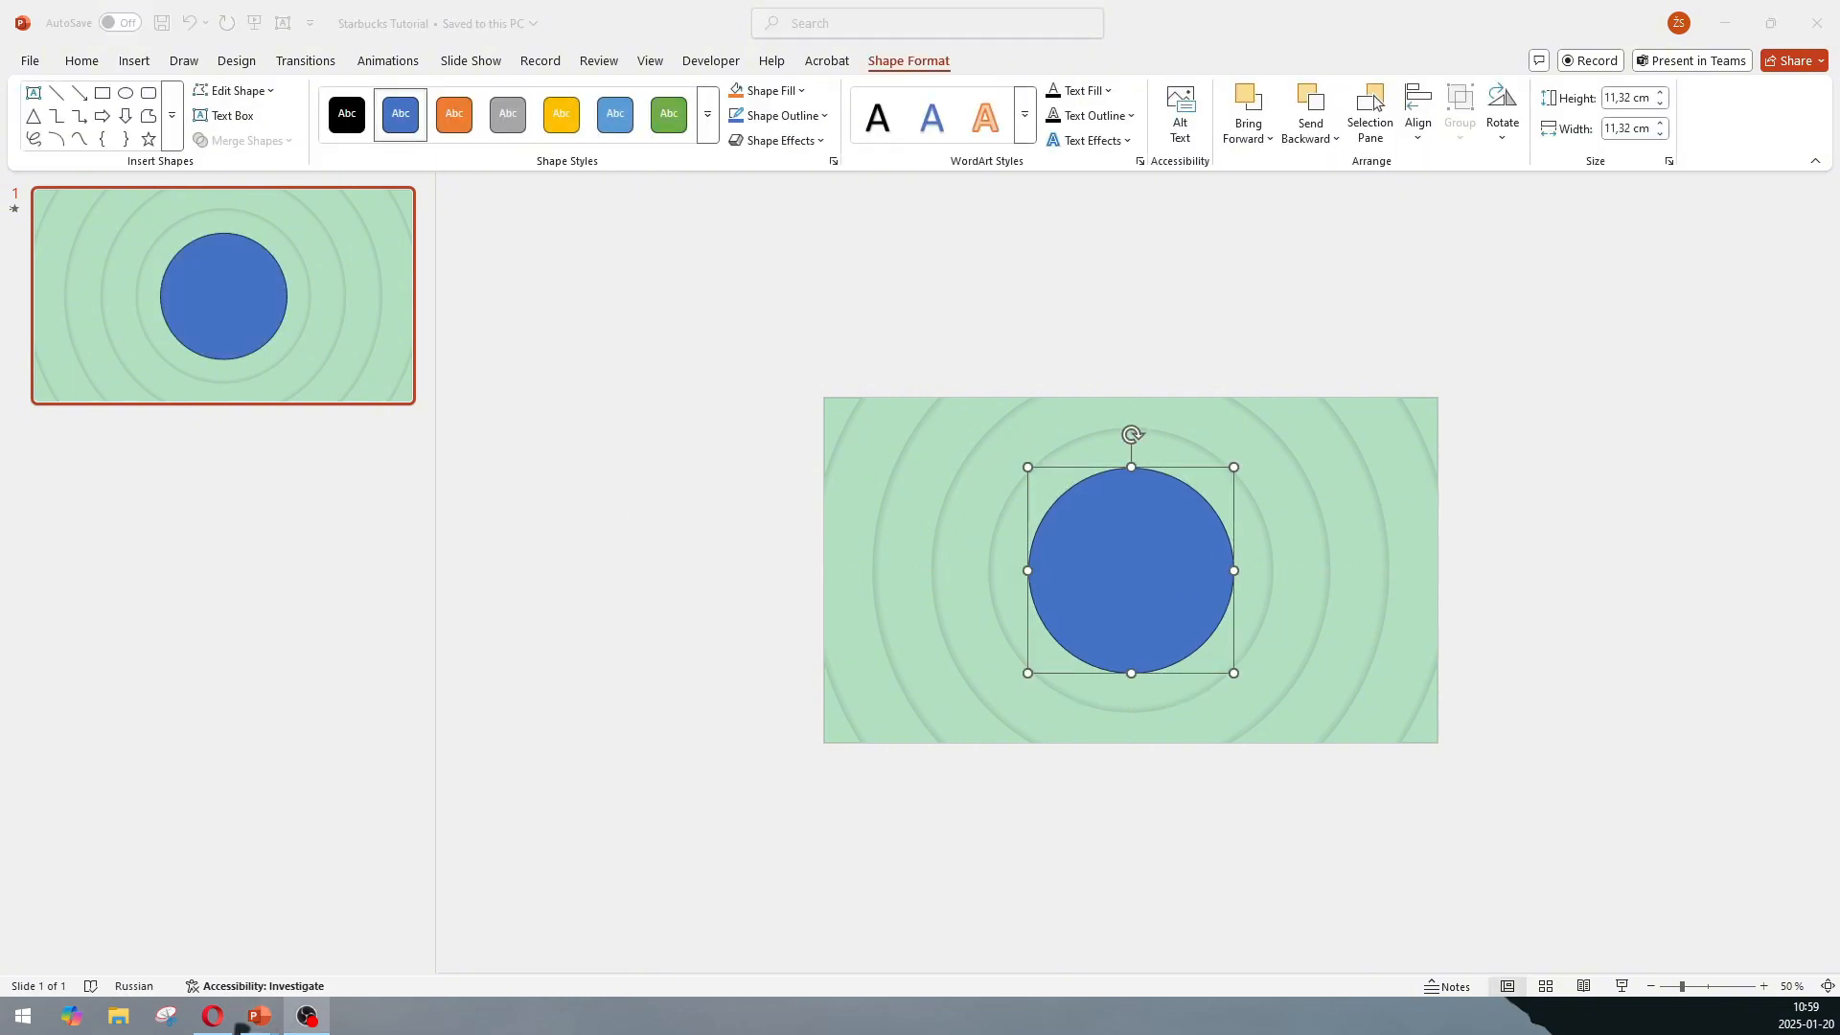
Remove the fill from the blue circle in the center of slide 1.
{"action": "left_click", "coordinate": [1039, 874]}
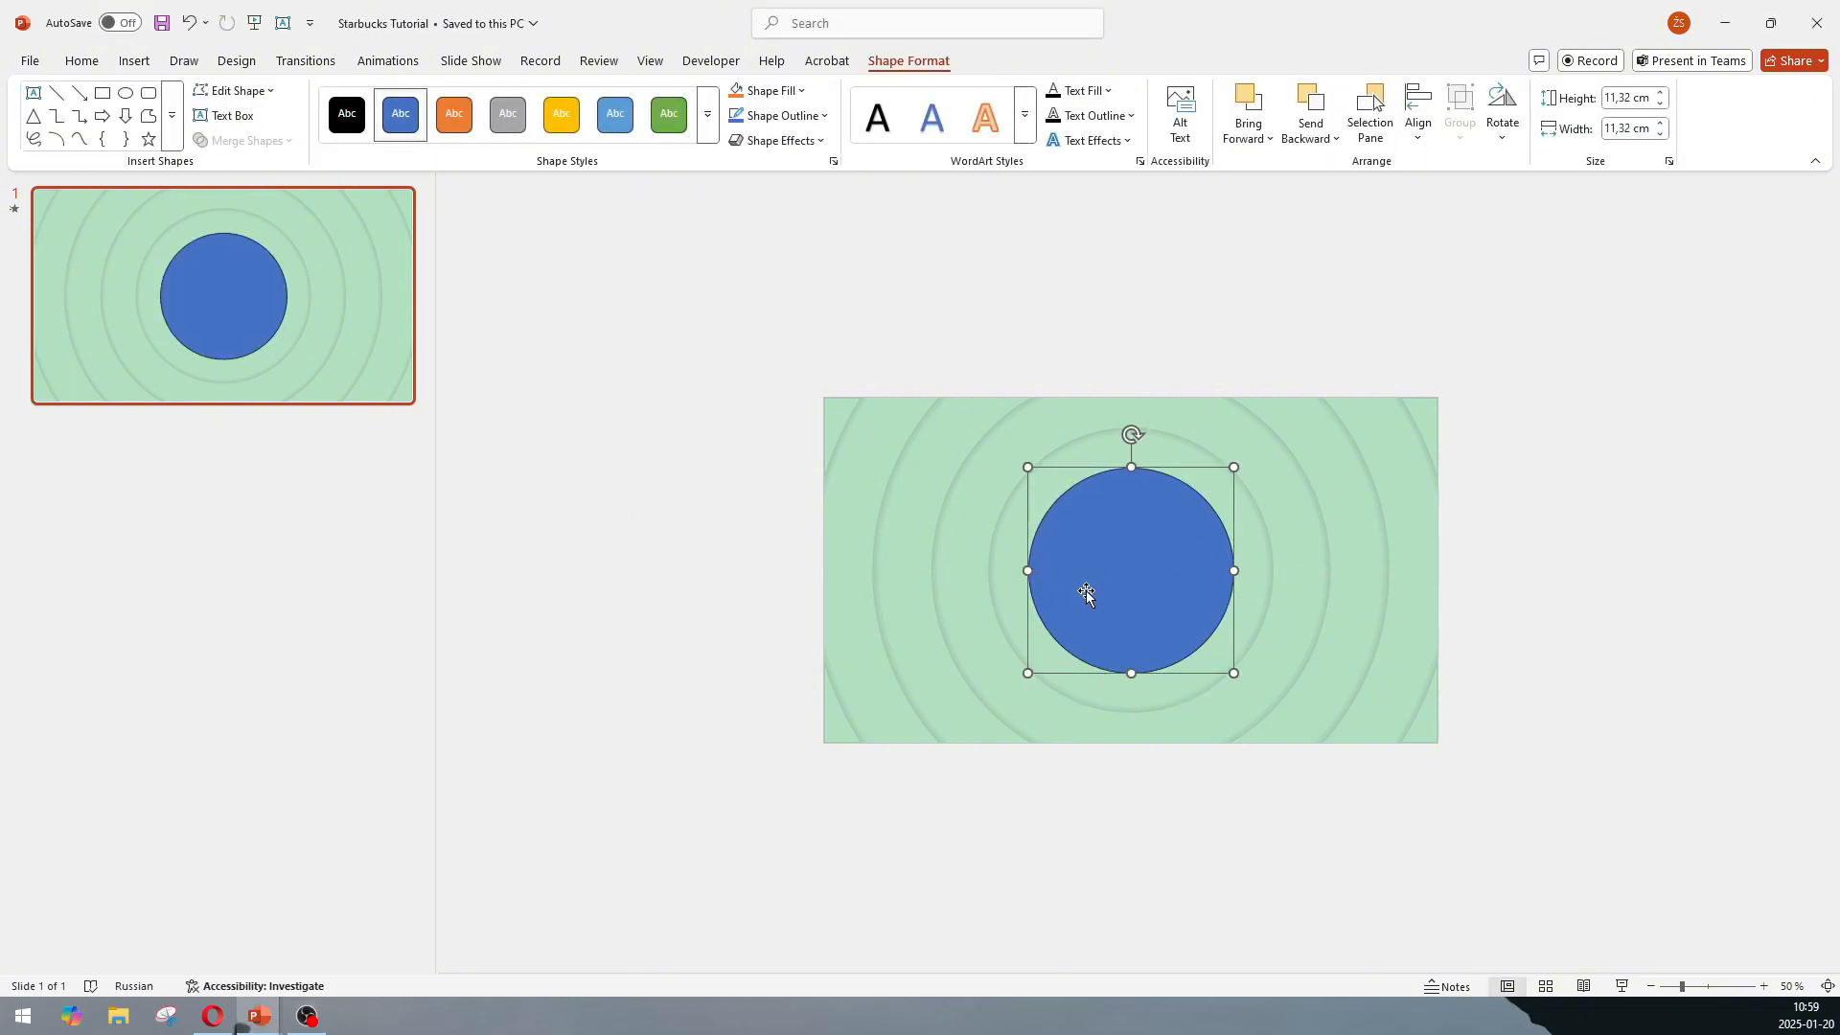
{"action": "right_click", "coordinate": [1122, 567]}
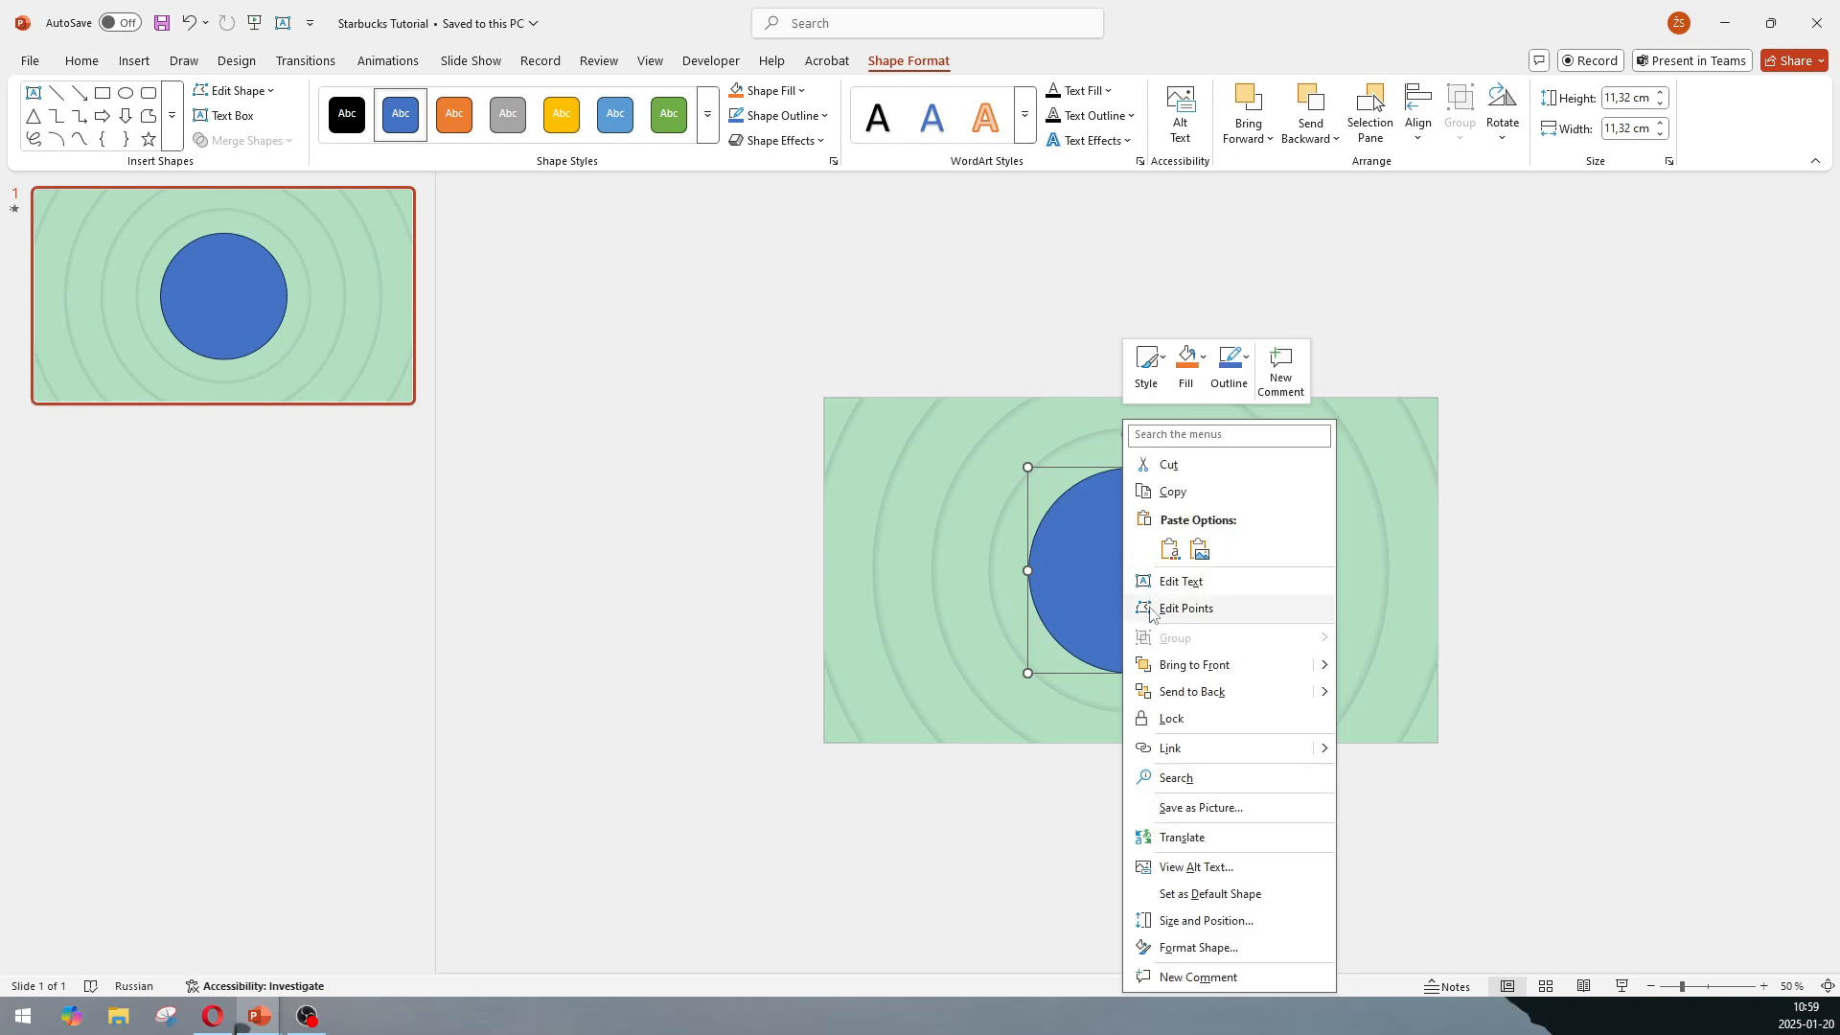
{"action": "left_click", "coordinate": [1192, 949]}
{"action": "left_click", "coordinate": [1619, 315]}
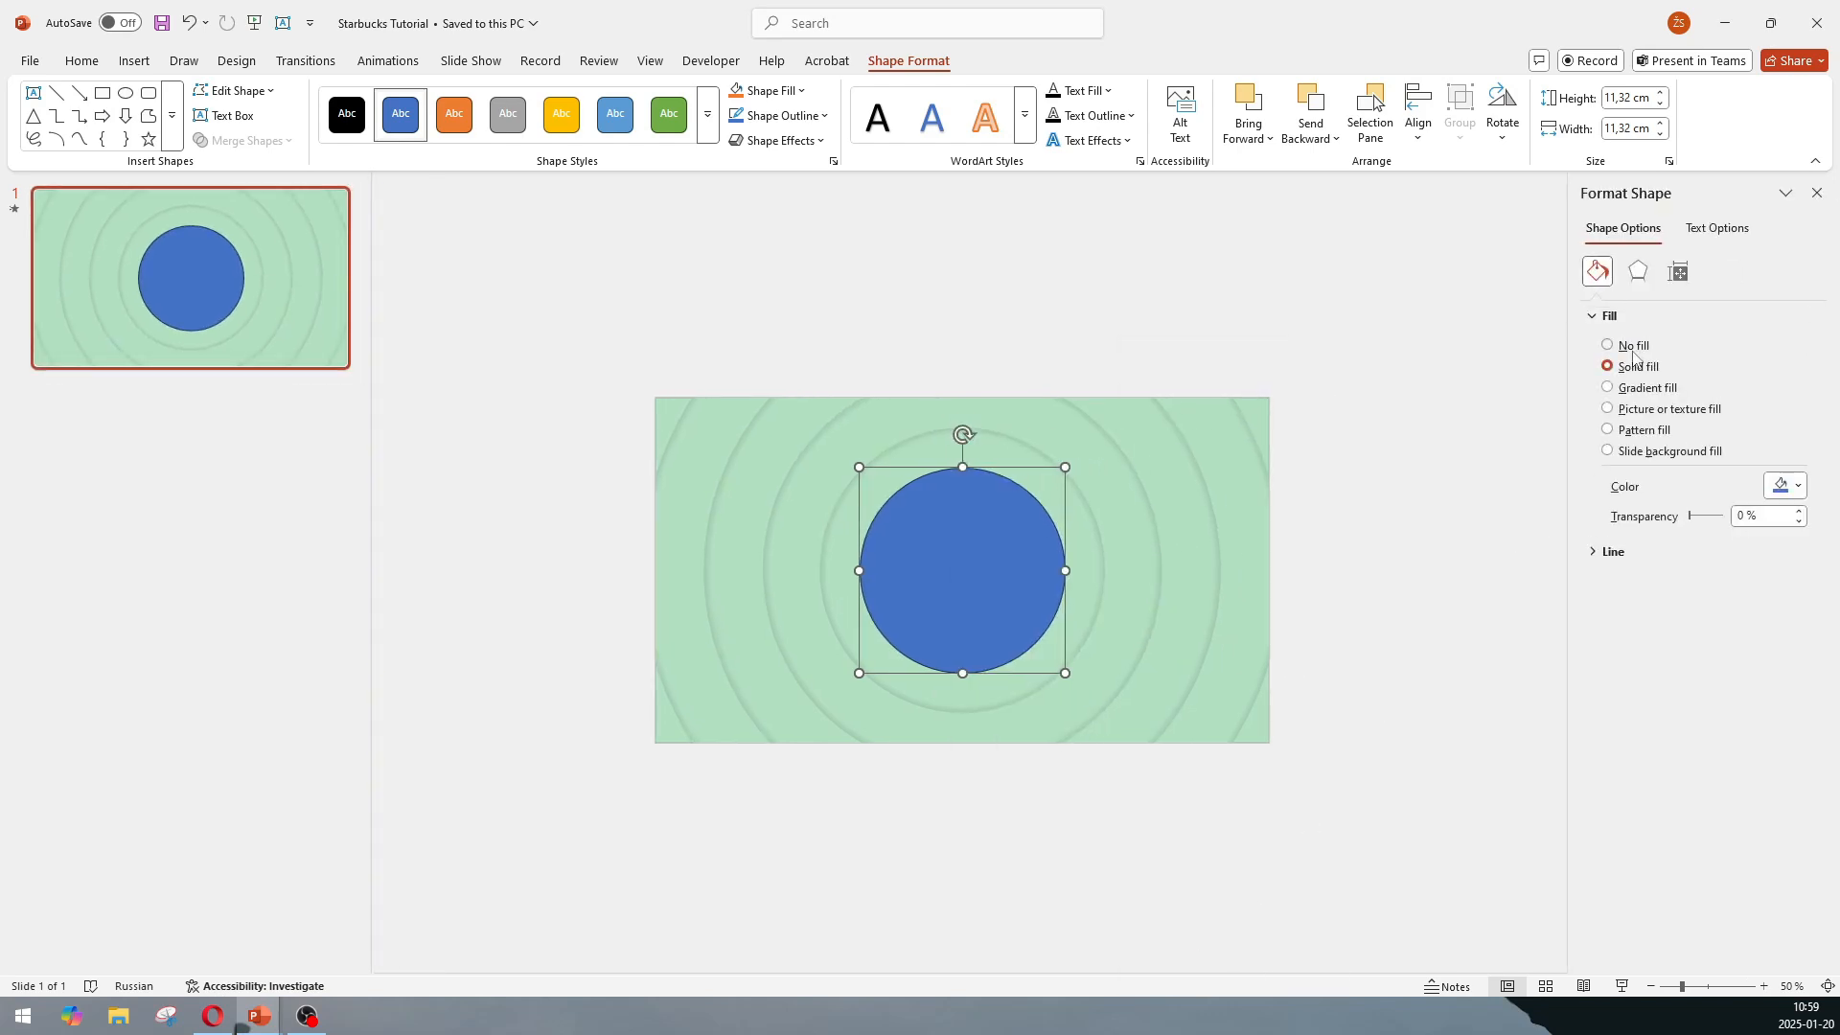
{"action": "left_click", "coordinate": [1633, 346]}
Give the circle's outline the dark green recent color, 77% transparency and a width of 87 pt.
{"action": "left_click", "coordinate": [1629, 483]}
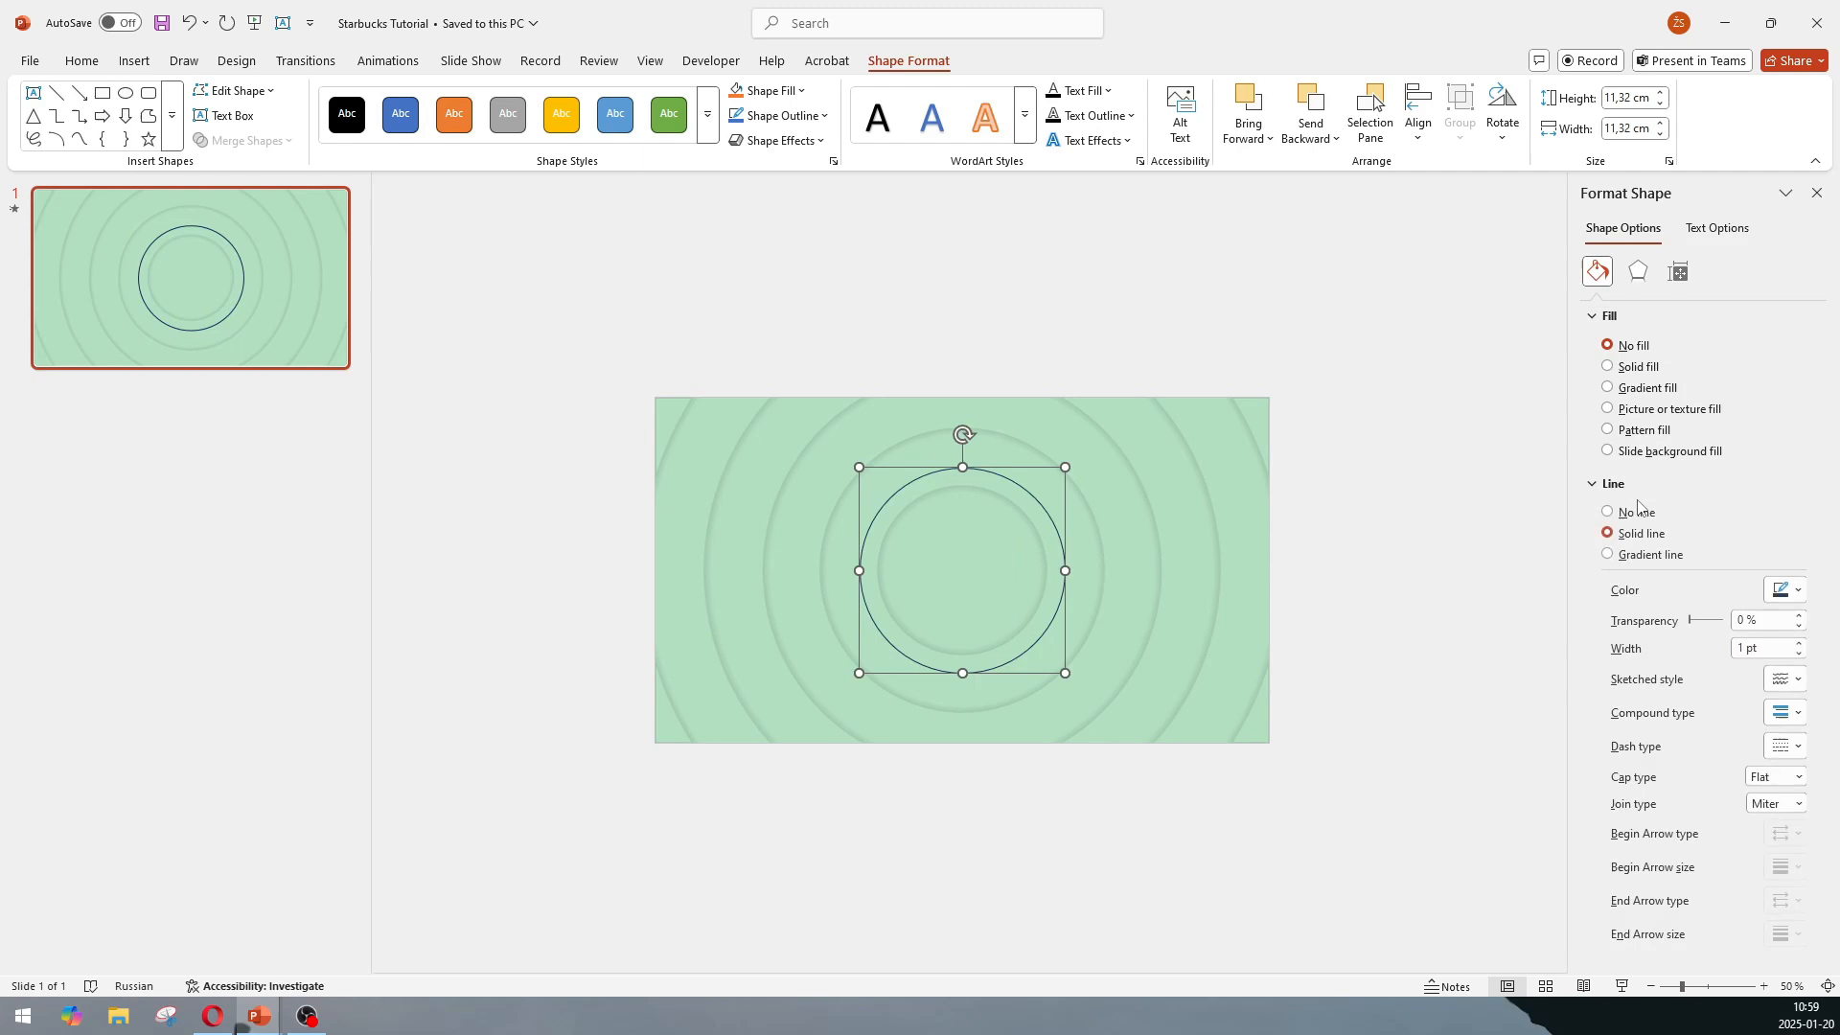
{"action": "left_click", "coordinate": [1784, 592]}
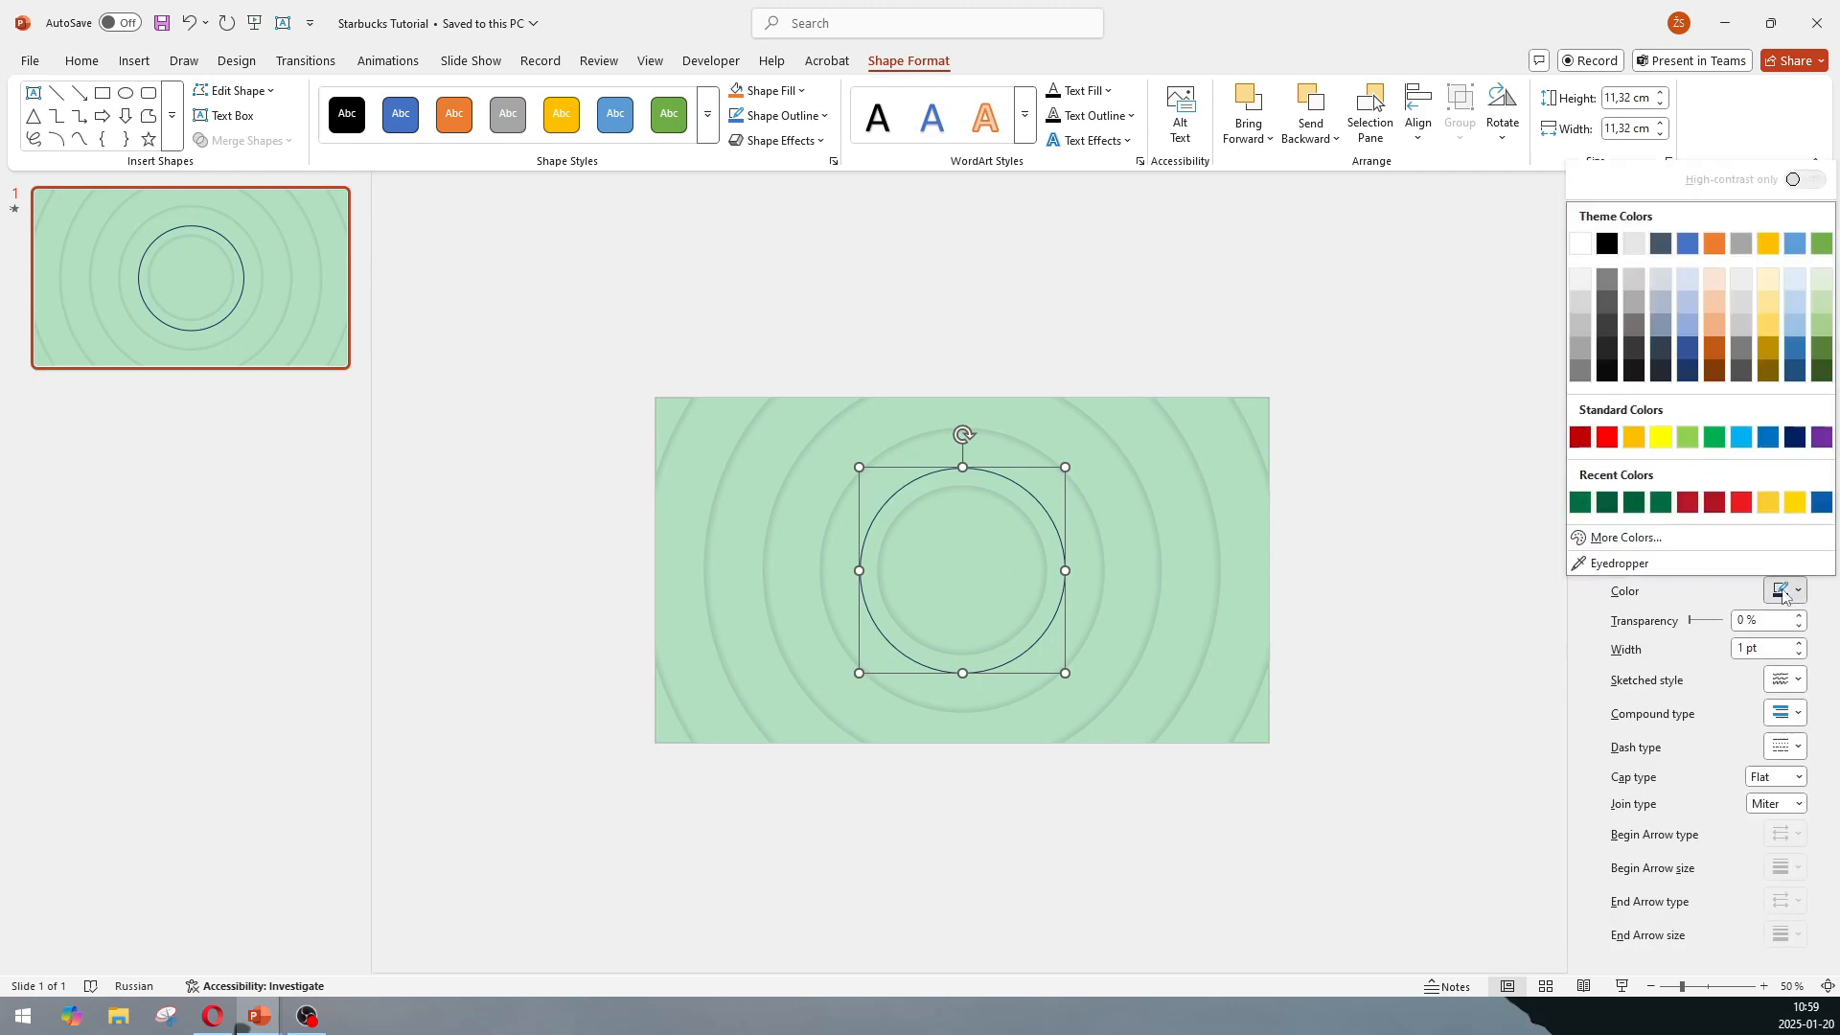
{"action": "left_click", "coordinate": [1581, 503]}
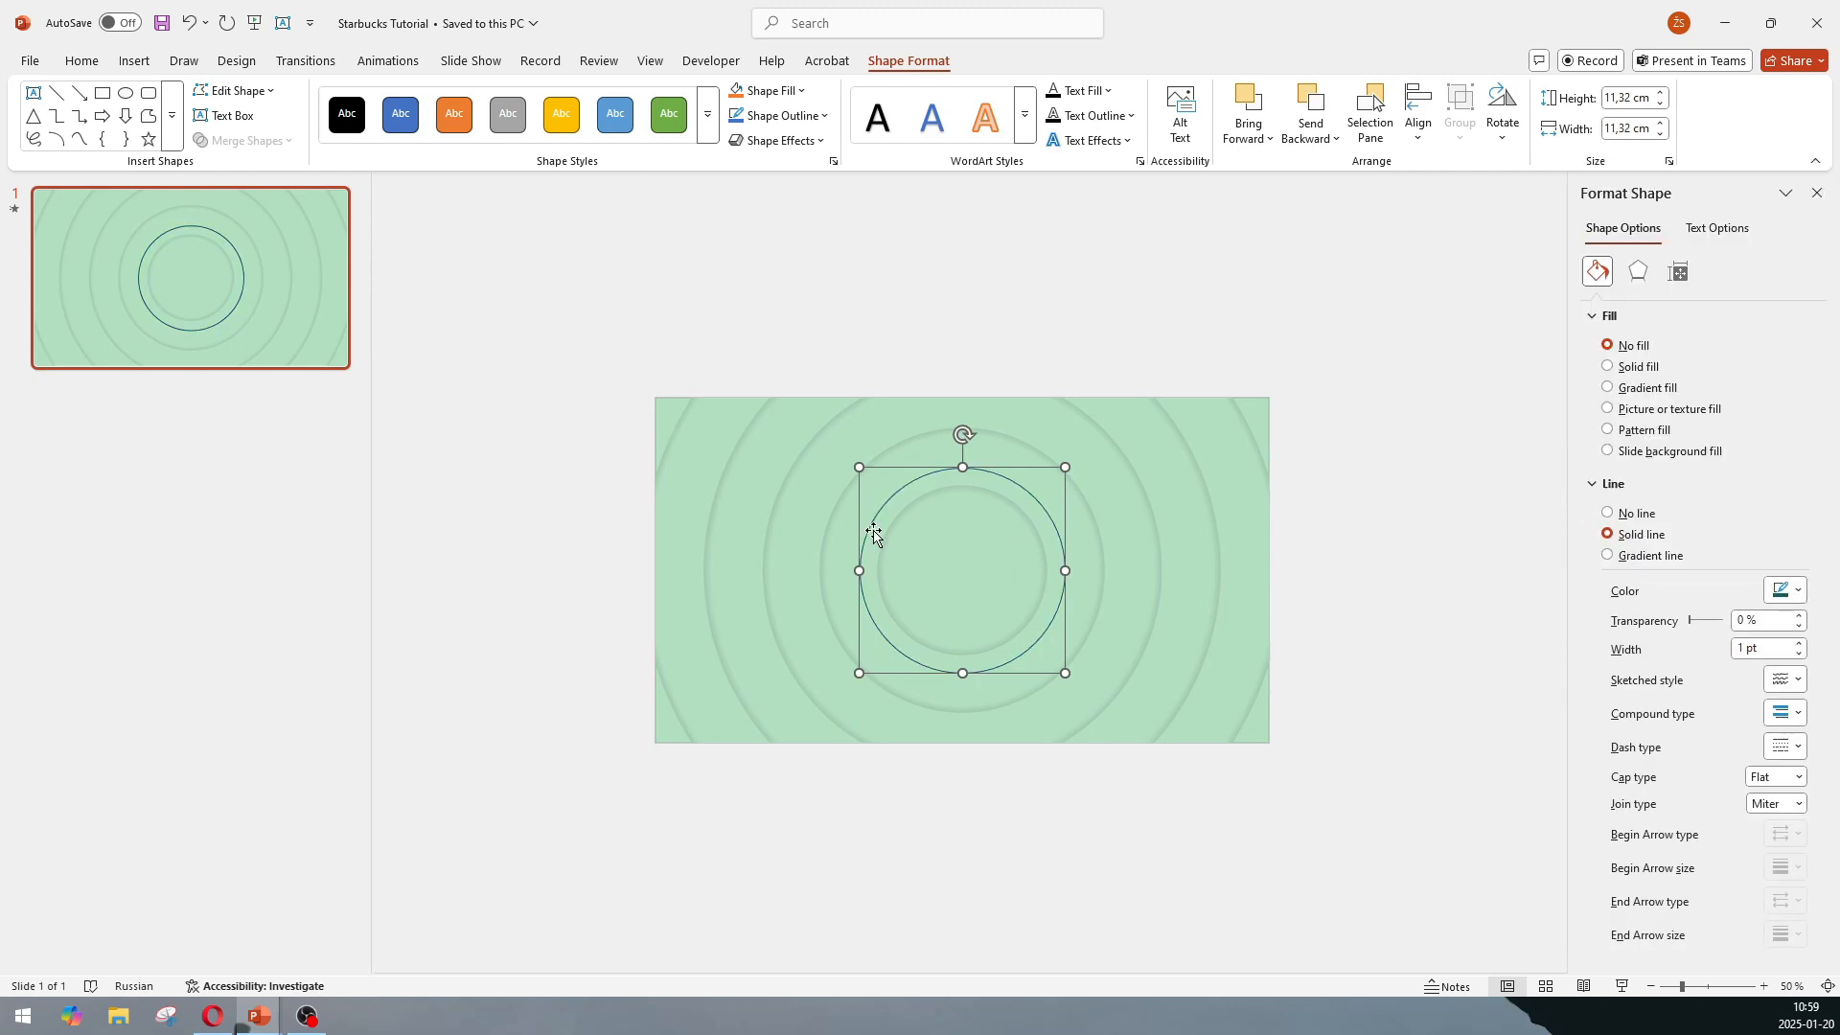
{"action": "left_click_drag", "start_coordinate": [1690, 620], "coordinate": [1715, 621]}
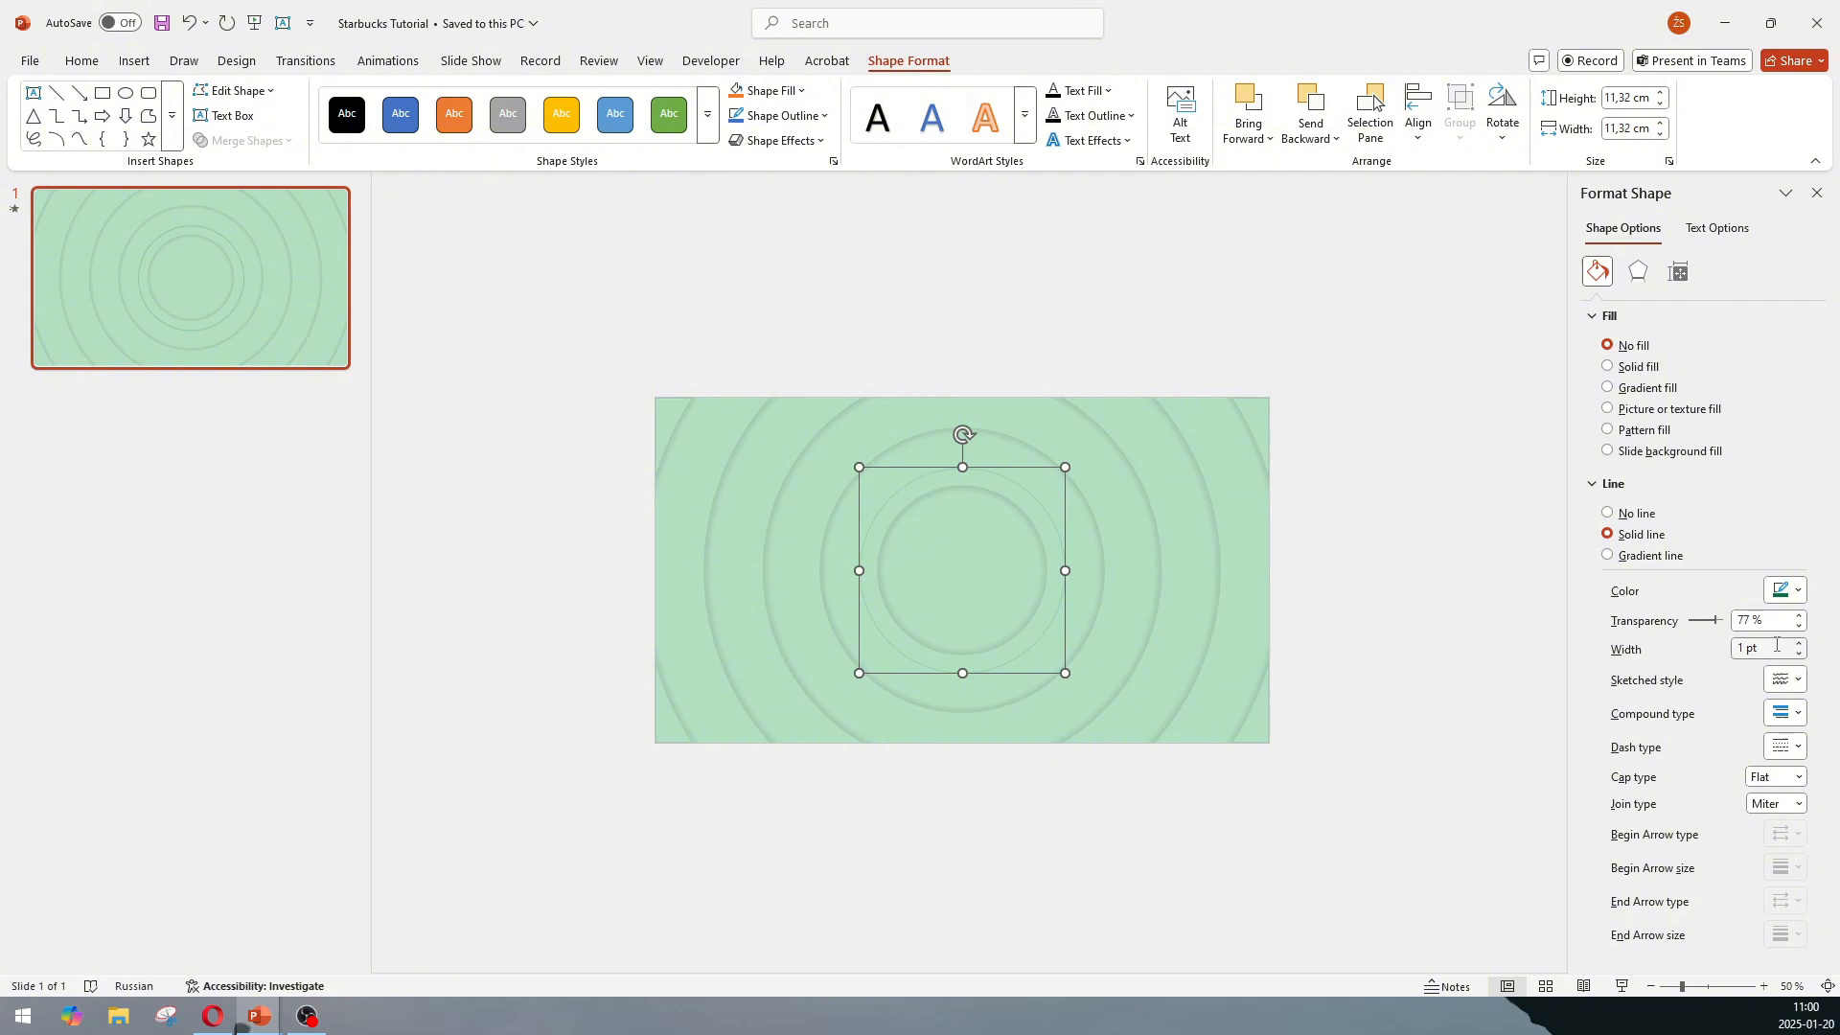
{"action": "left_click_drag", "start_coordinate": [1763, 649], "coordinate": [1728, 657]}
{"action": "type", "text": "87"}
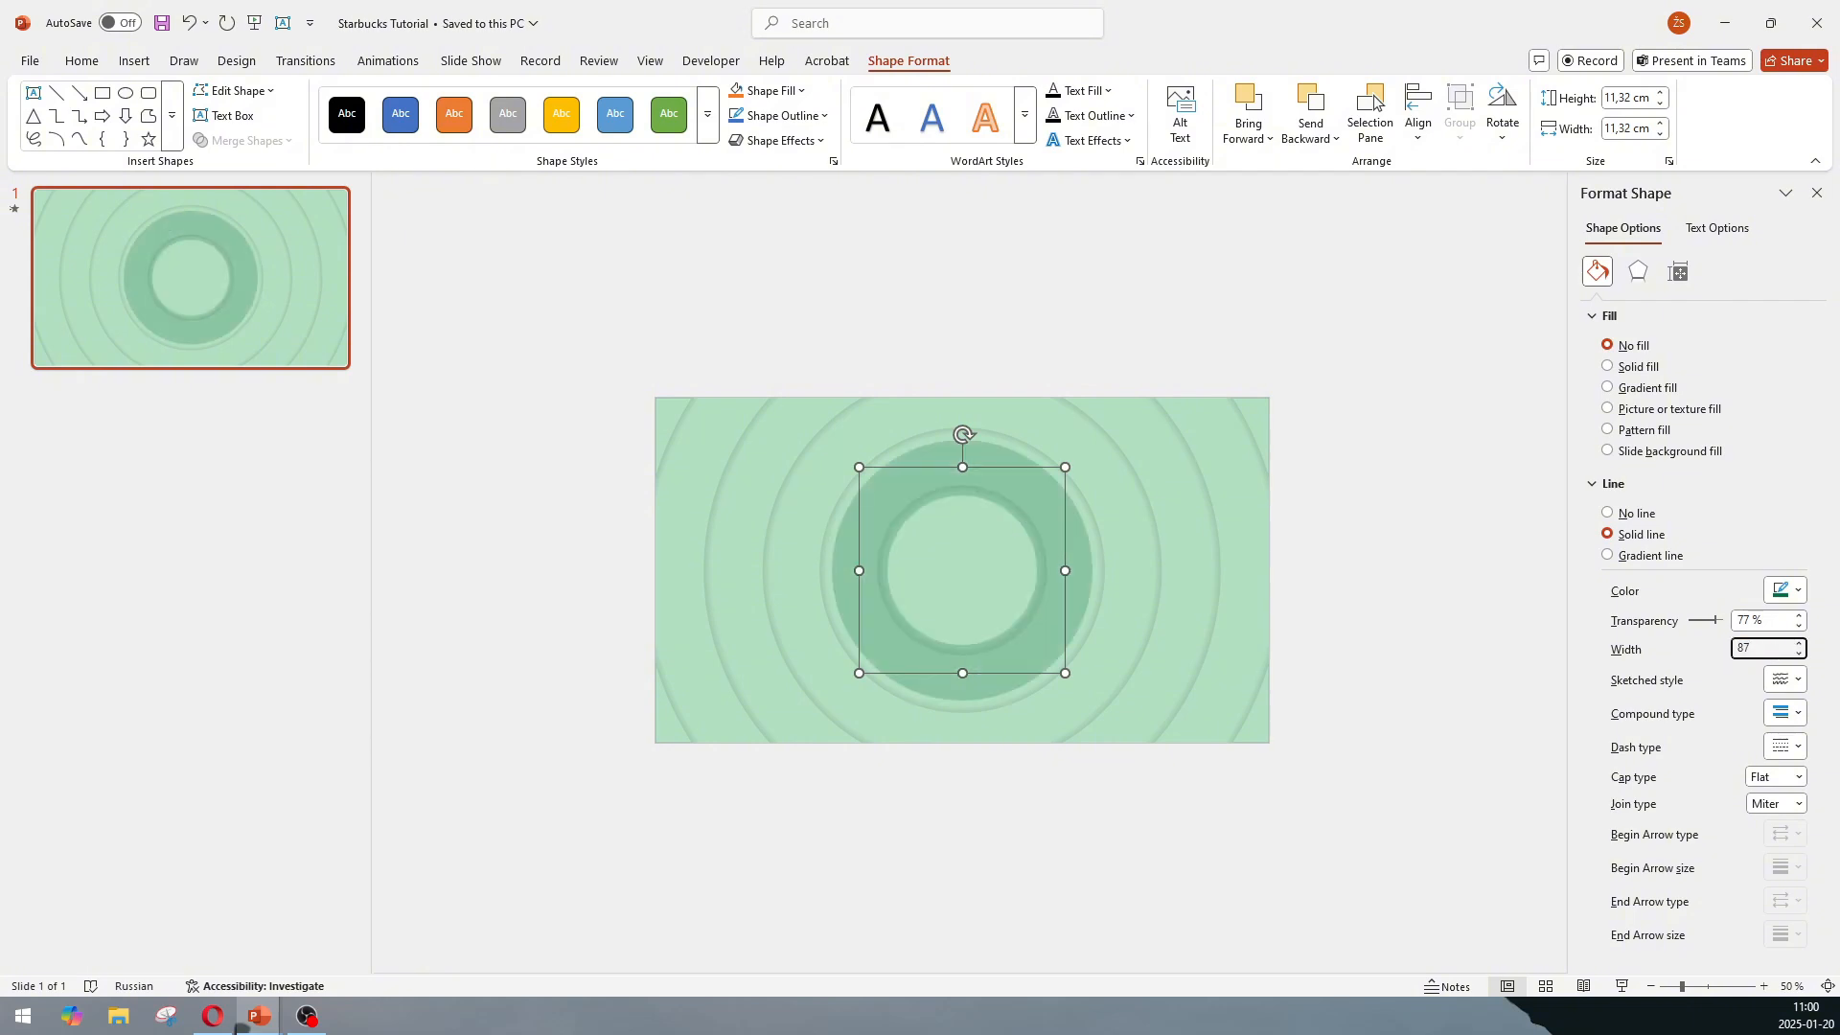
{"action": "left_click", "coordinate": [671, 767]}
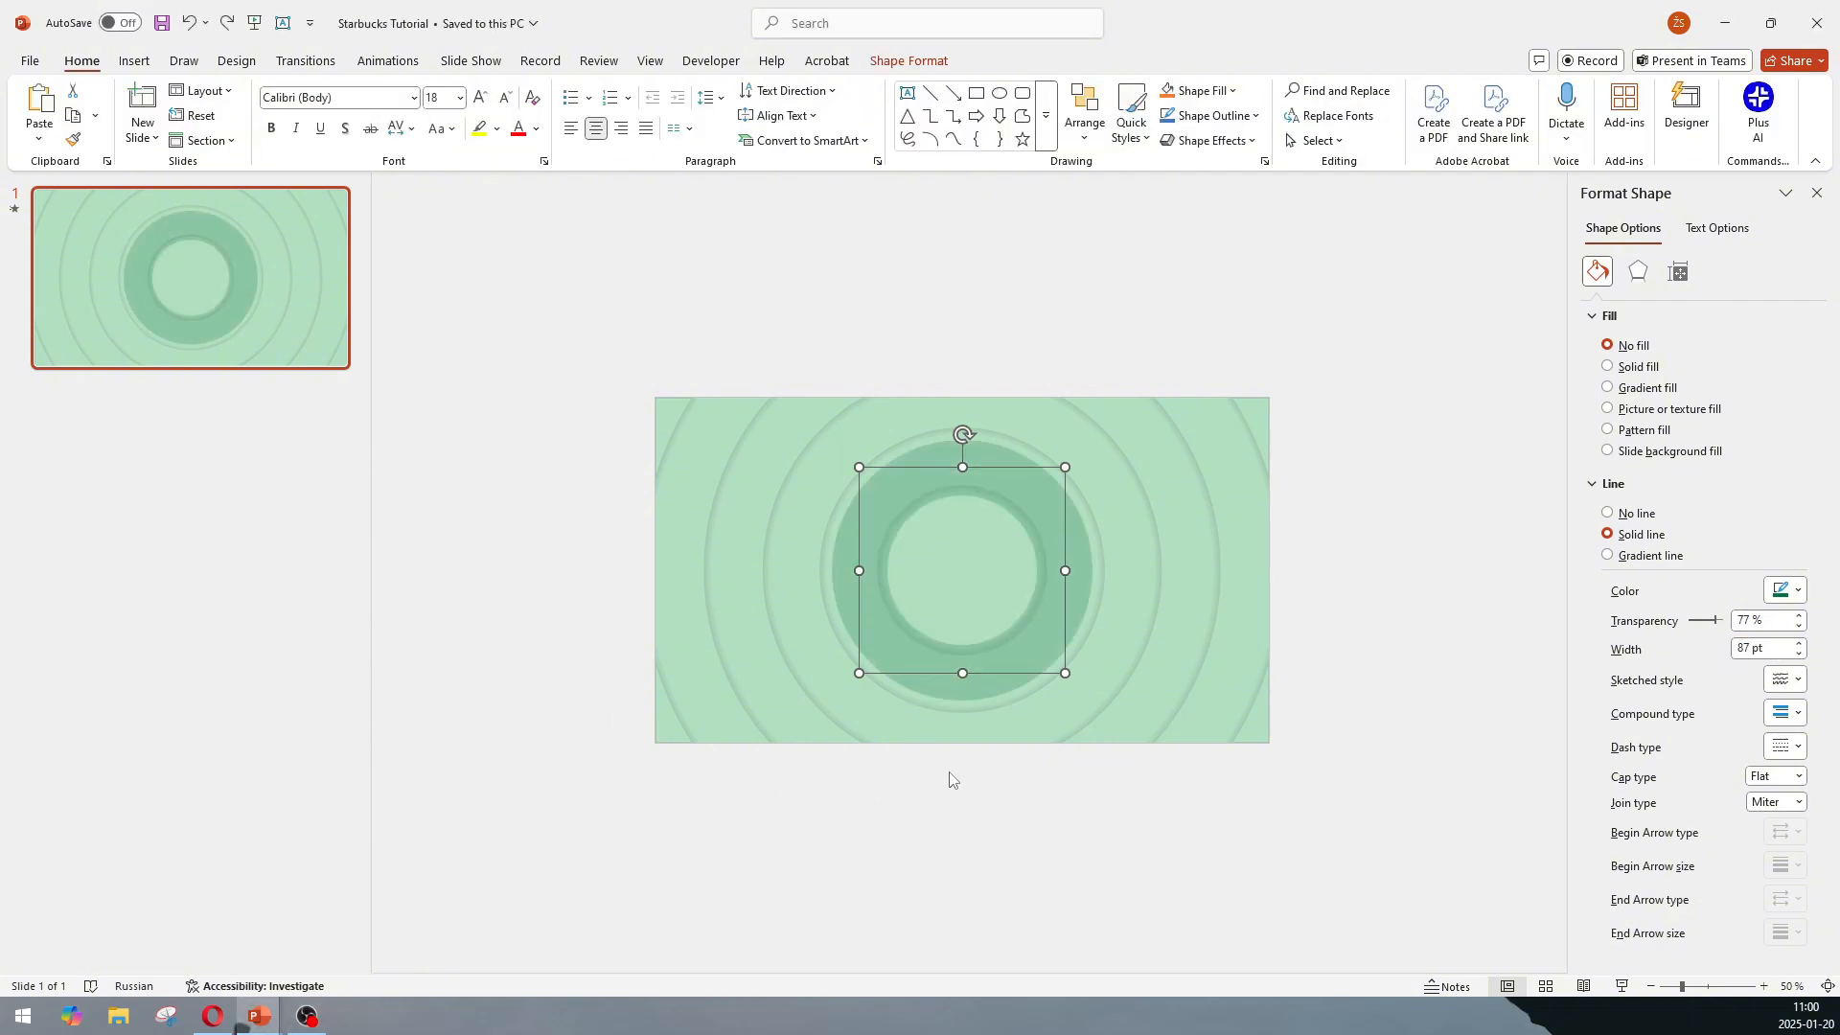
Shrink the thick ring to fill the innermost background circle and keep it centered on the slide.
{"action": "left_click", "coordinate": [927, 688]}
{"action": "left_click_drag", "start_coordinate": [859, 672], "coordinate": [912, 632]}
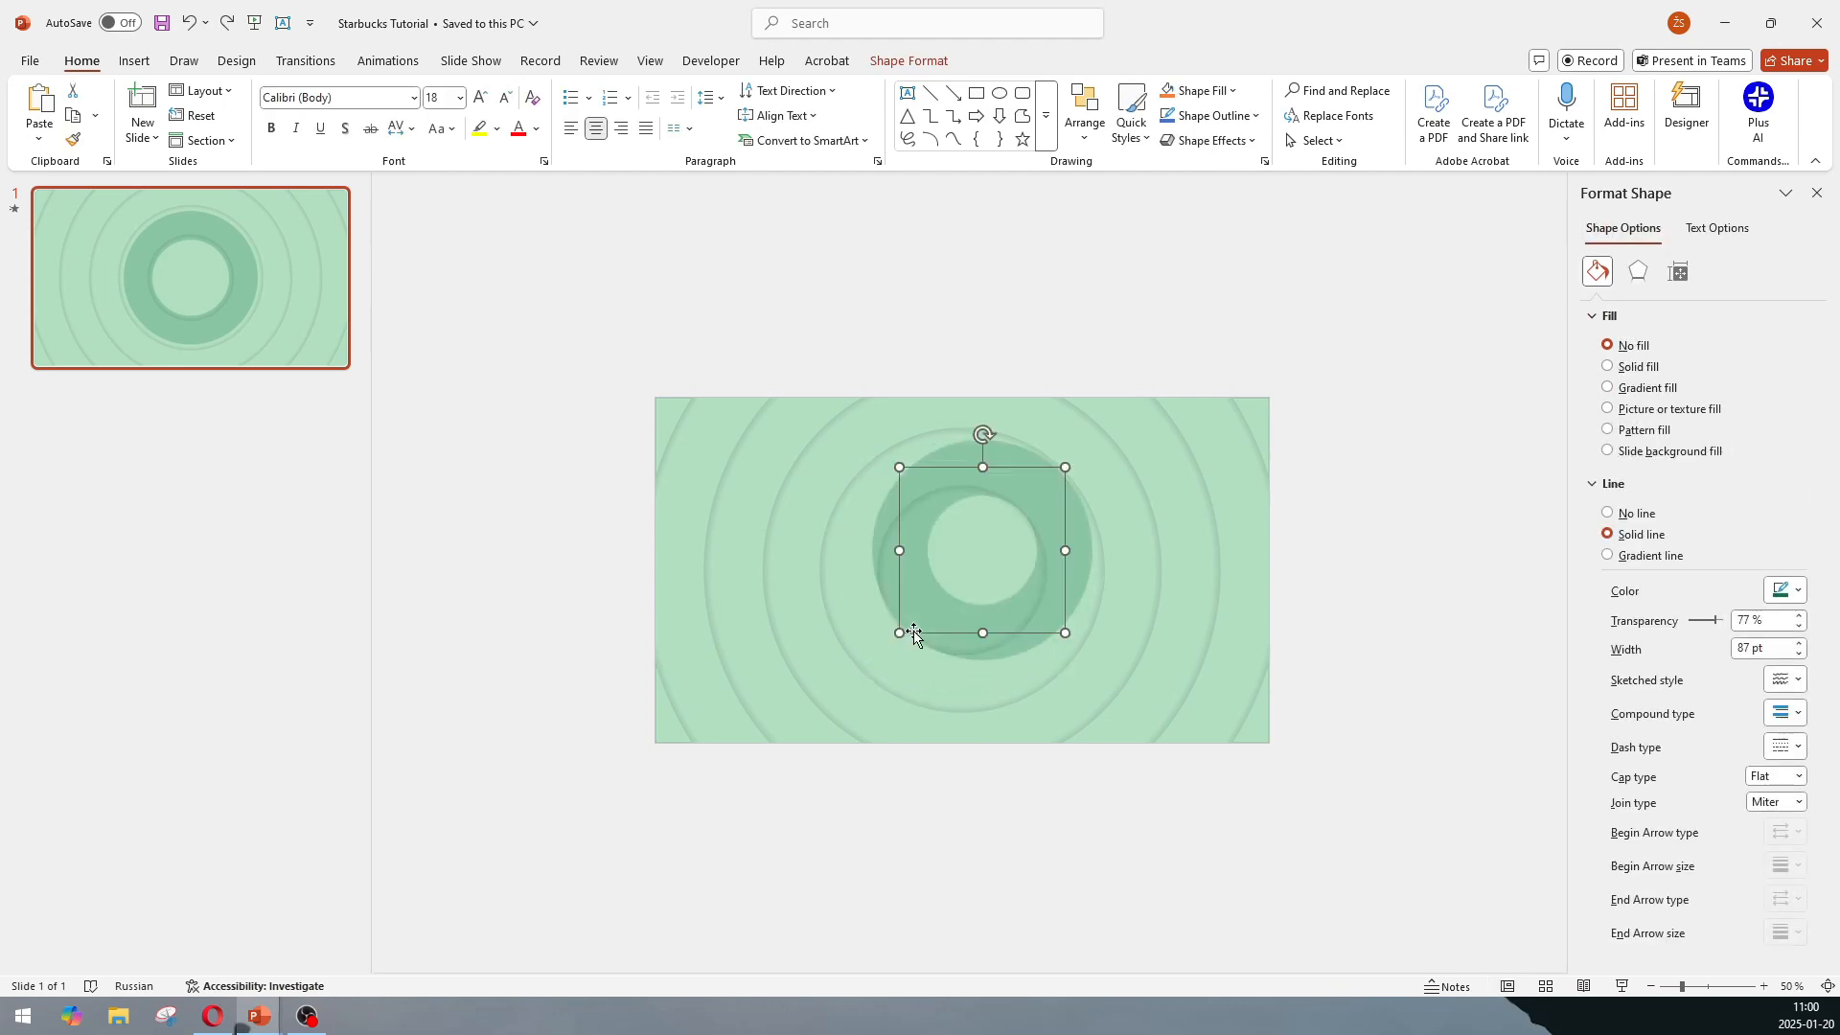
{"action": "left_click_drag", "start_coordinate": [1054, 479], "coordinate": [1015, 511]}
{"action": "left_click_drag", "start_coordinate": [901, 633], "coordinate": [906, 625]}
{"action": "left_click", "coordinate": [956, 780]}
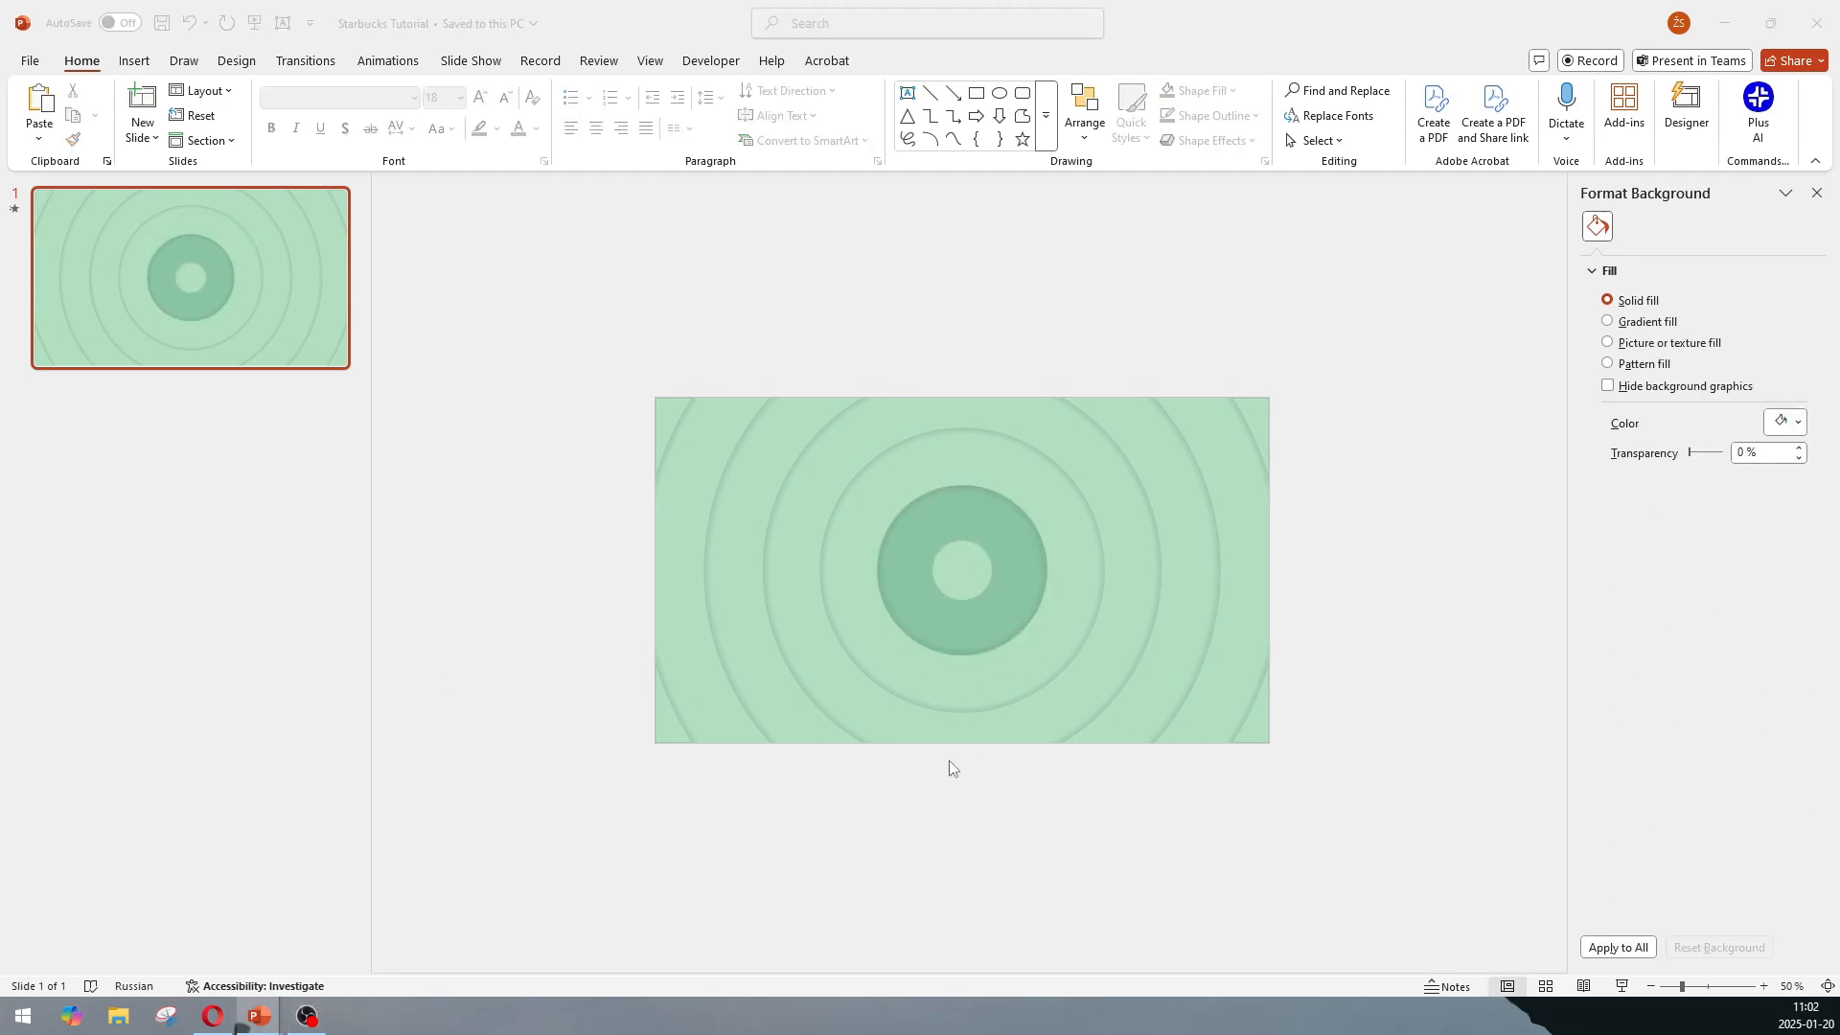
{"action": "left_click", "coordinate": [1035, 836]}
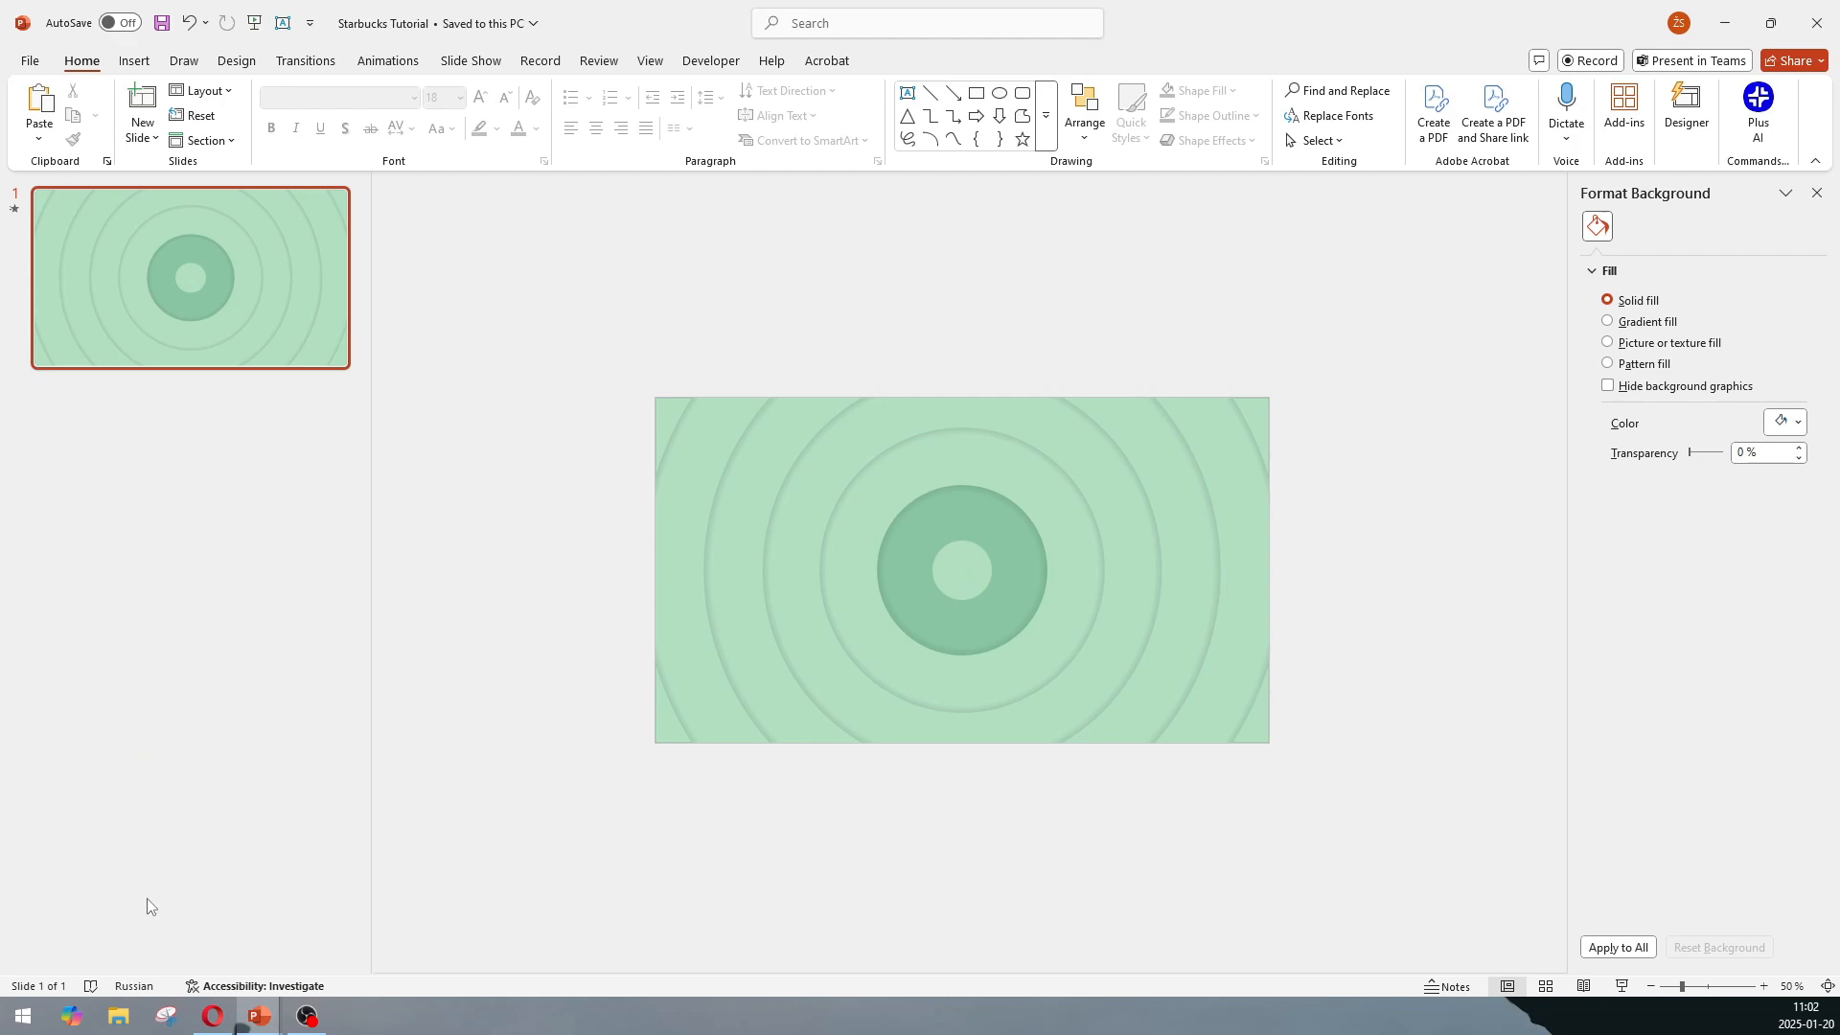
Copy the small green circle from the Starbucks PPT template presentation and paste it at the center of the tutorial slide.
{"action": "left_click_drag", "start_coordinate": [0, 105], "coordinate": [1133, 128]}
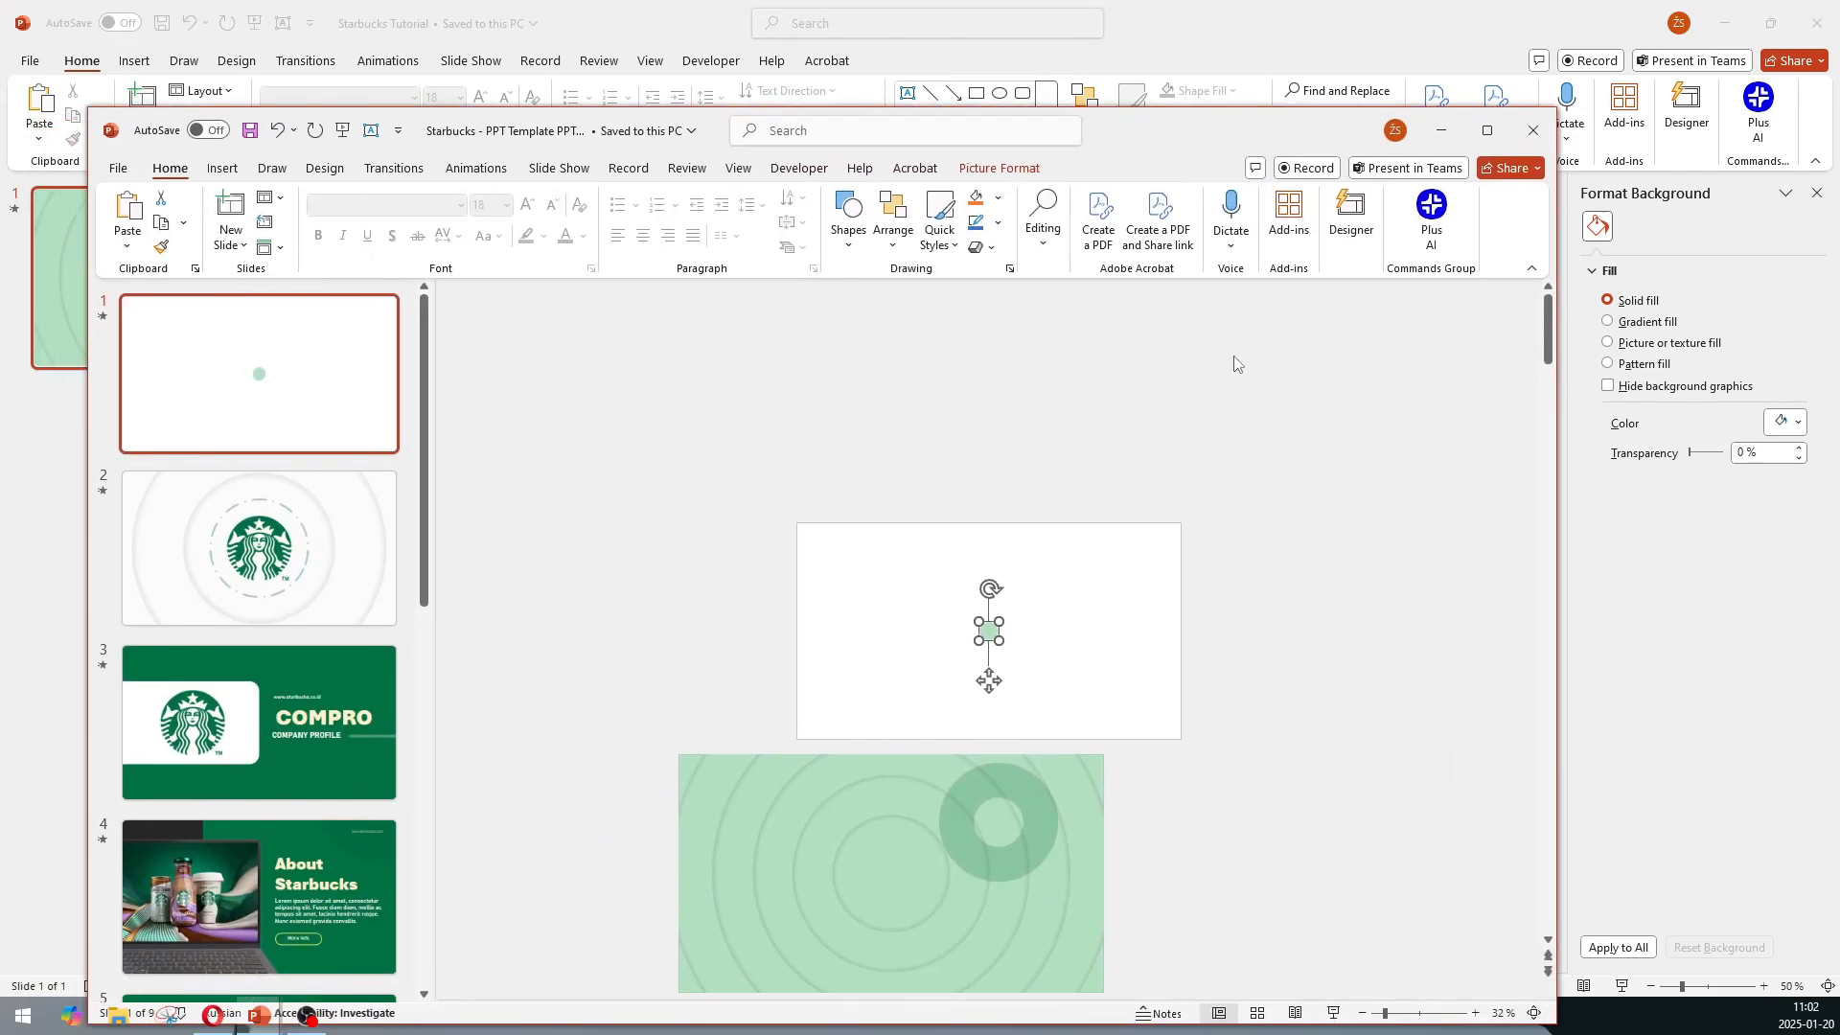
{"action": "left_click", "coordinate": [1043, 622]}
{"action": "left_click", "coordinate": [990, 626]}
{"action": "left_click_drag", "start_coordinate": [945, 853], "coordinate": [793, 746]}
{"action": "left_click_drag", "start_coordinate": [1044, 824], "coordinate": [1086, 885]}
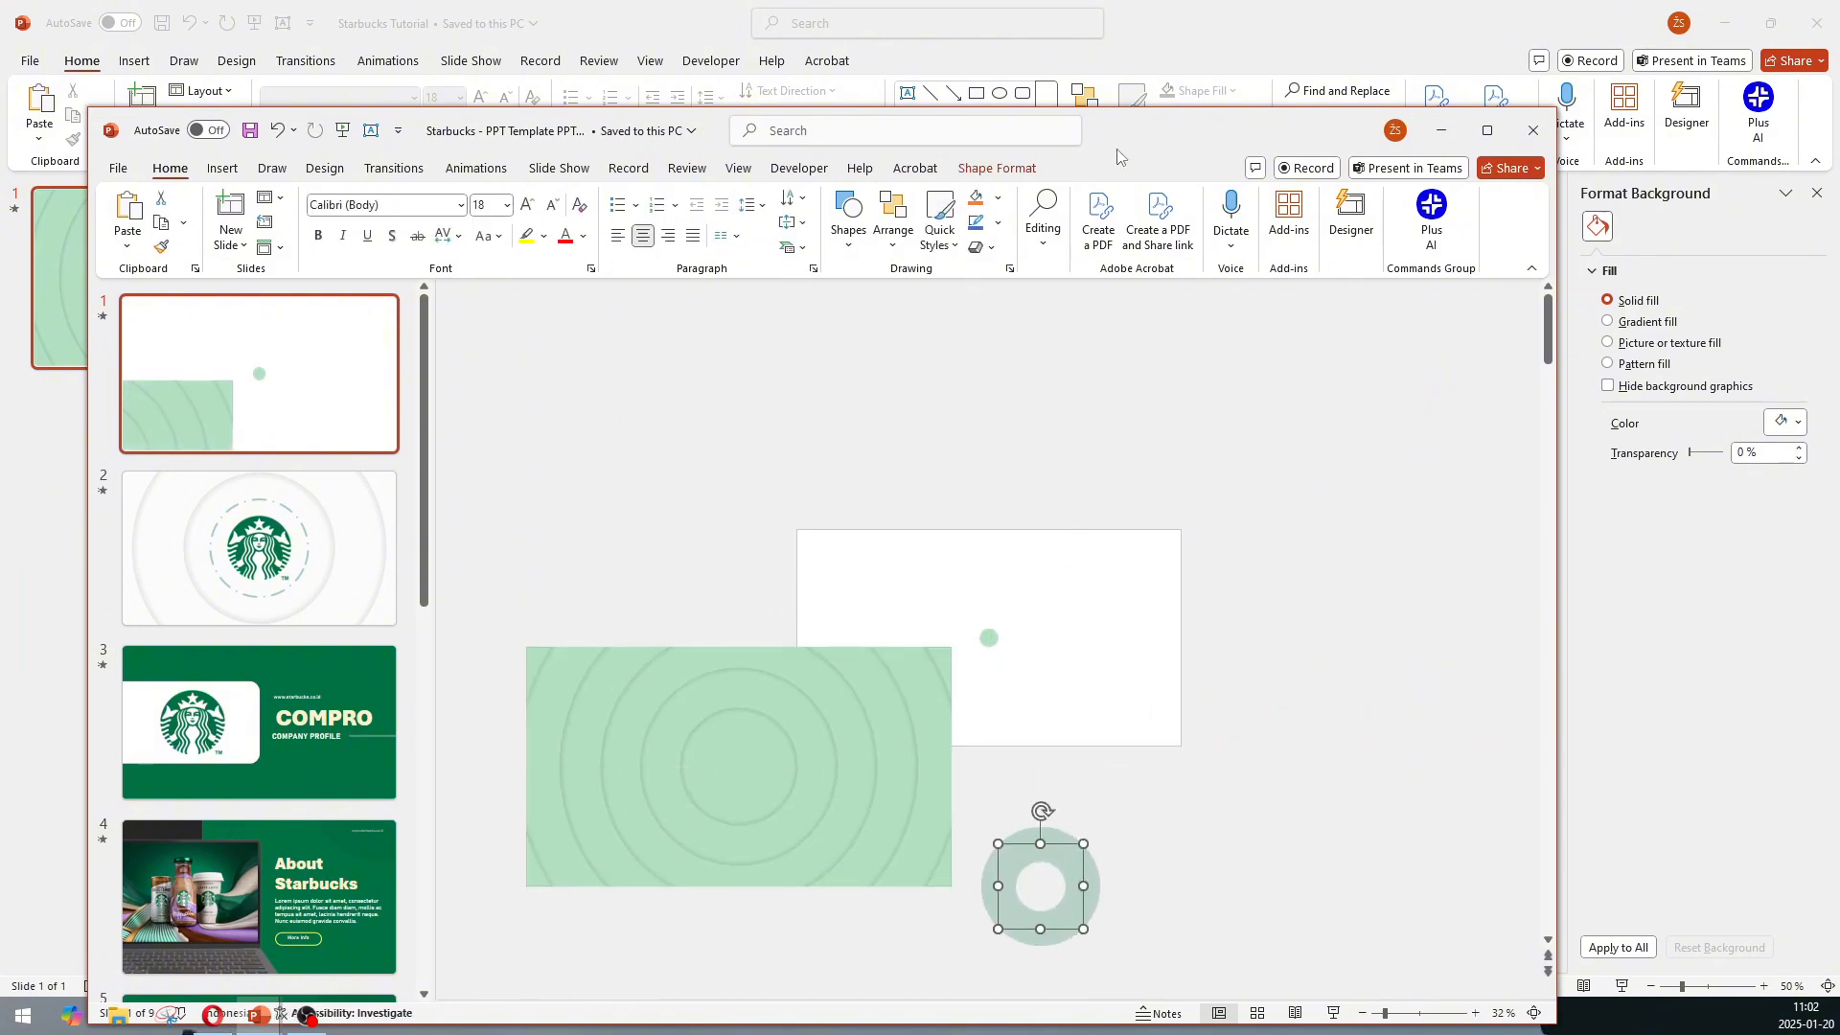
{"action": "left_click_drag", "start_coordinate": [1118, 155], "coordinate": [0, 173]}
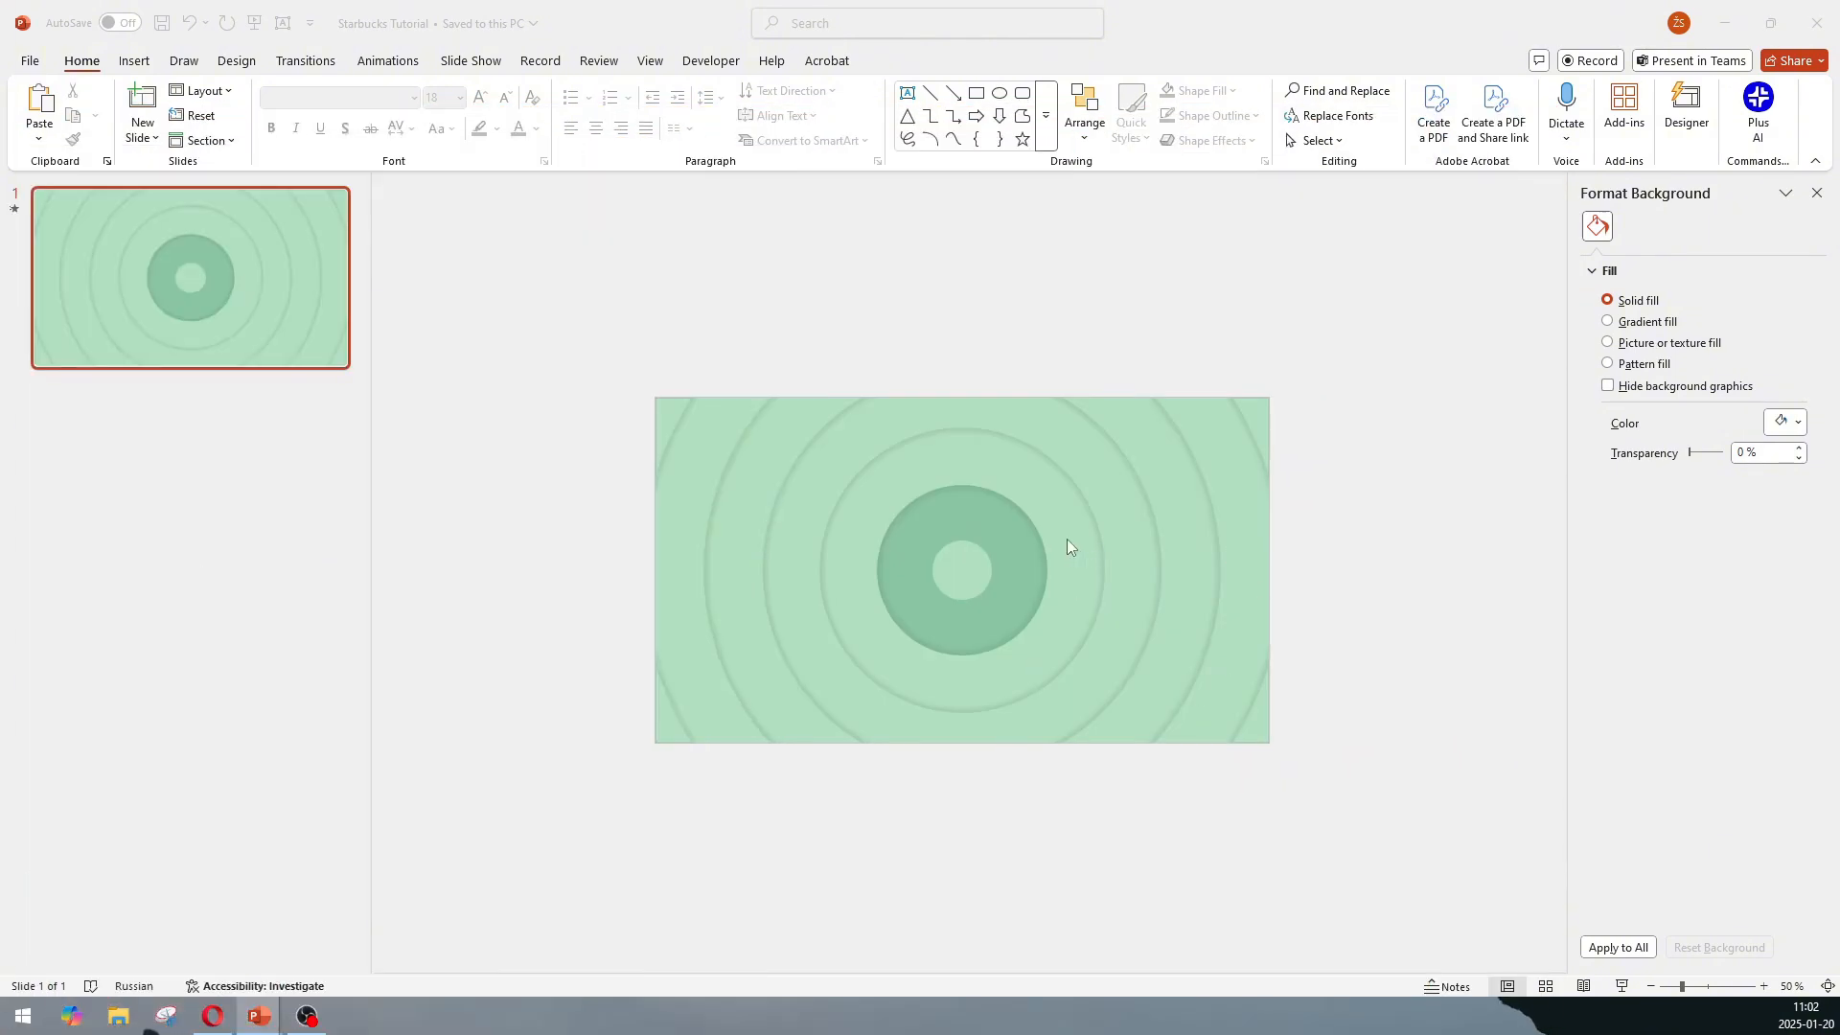
{"action": "left_click", "coordinate": [943, 790]}
{"action": "key", "text": "ctrl+v"}
{"action": "left_click", "coordinate": [970, 821]}
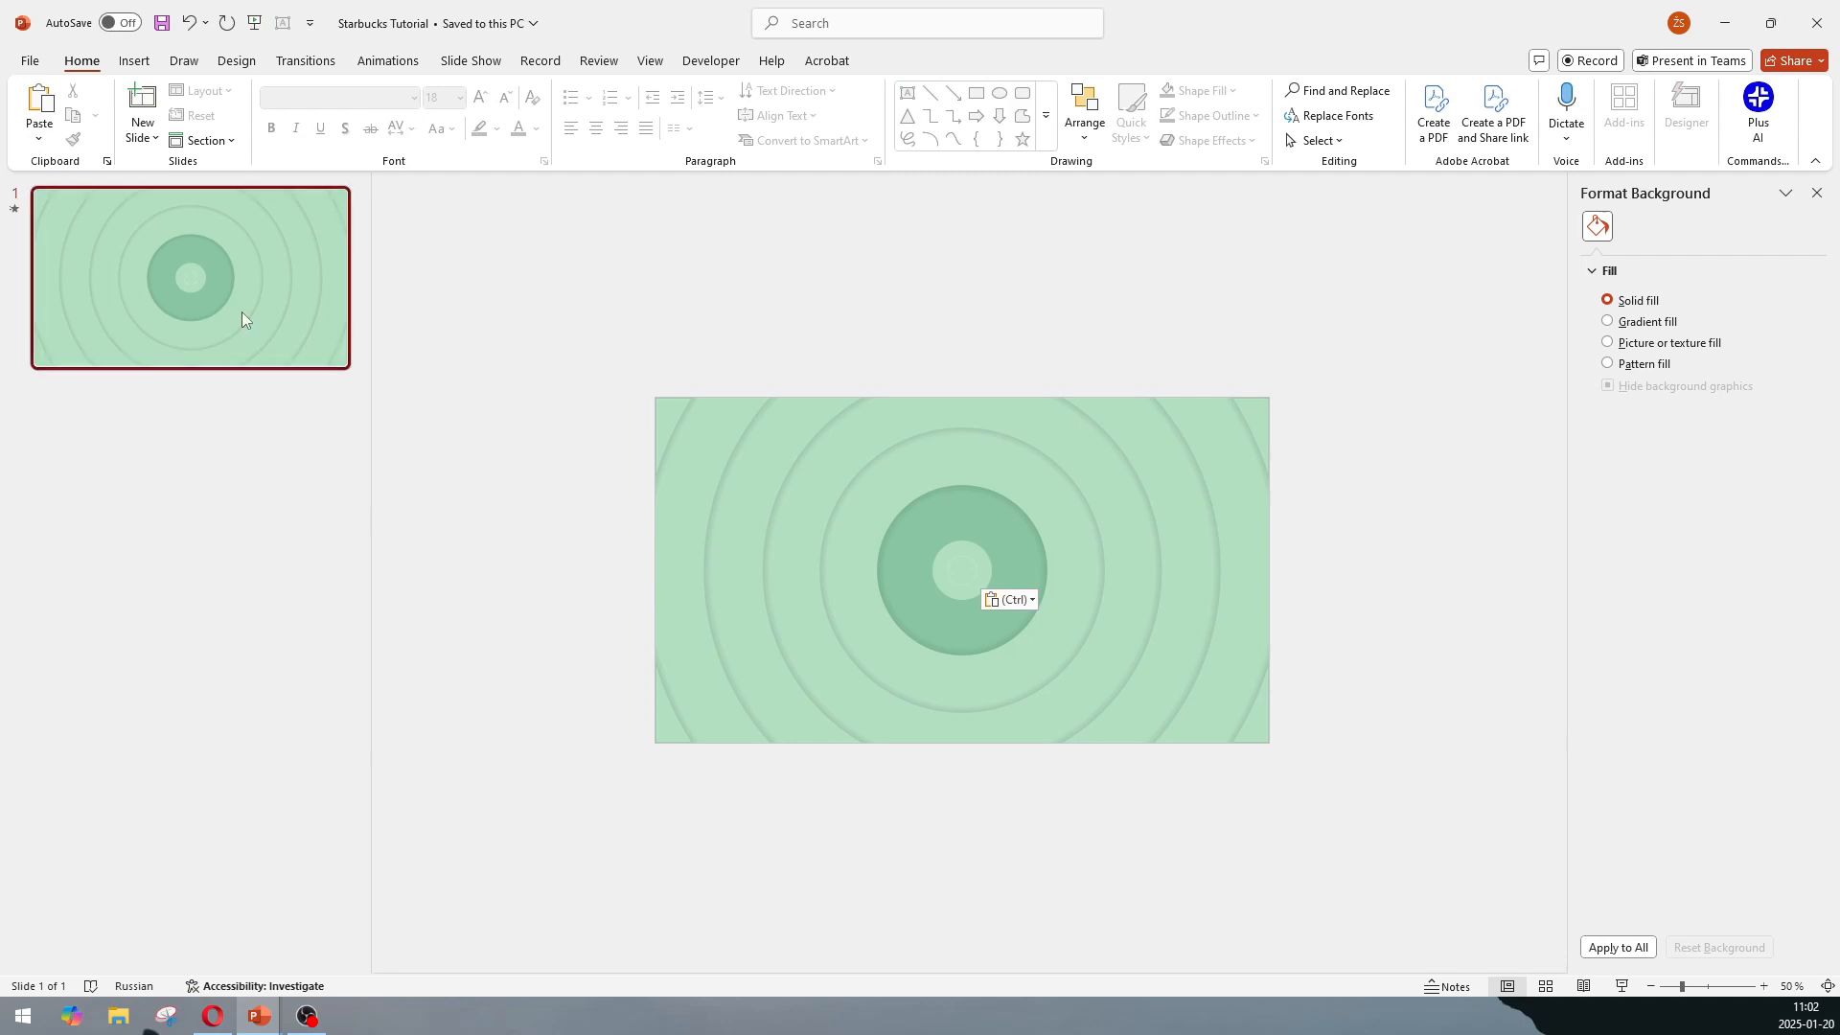
Duplicate slide 1 and open the copy.
{"action": "key", "text": "ctrl+d"}
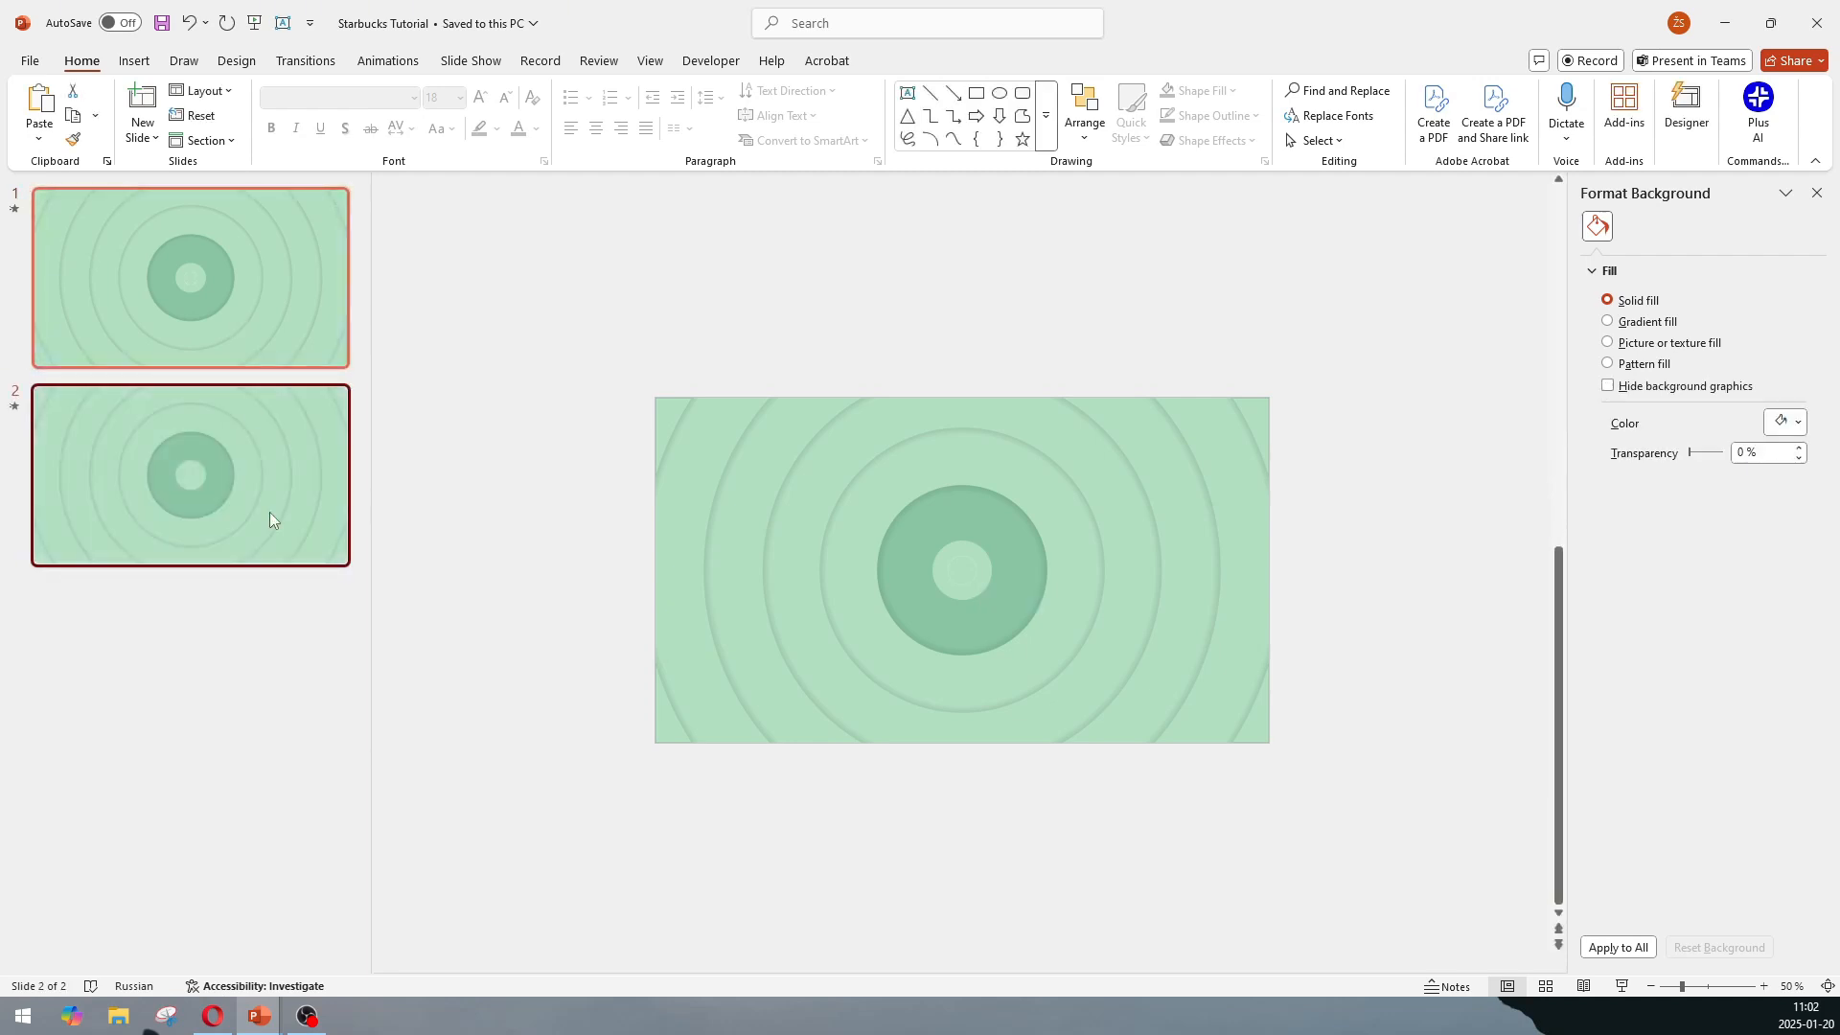
{"action": "right_click", "coordinate": [220, 329]}
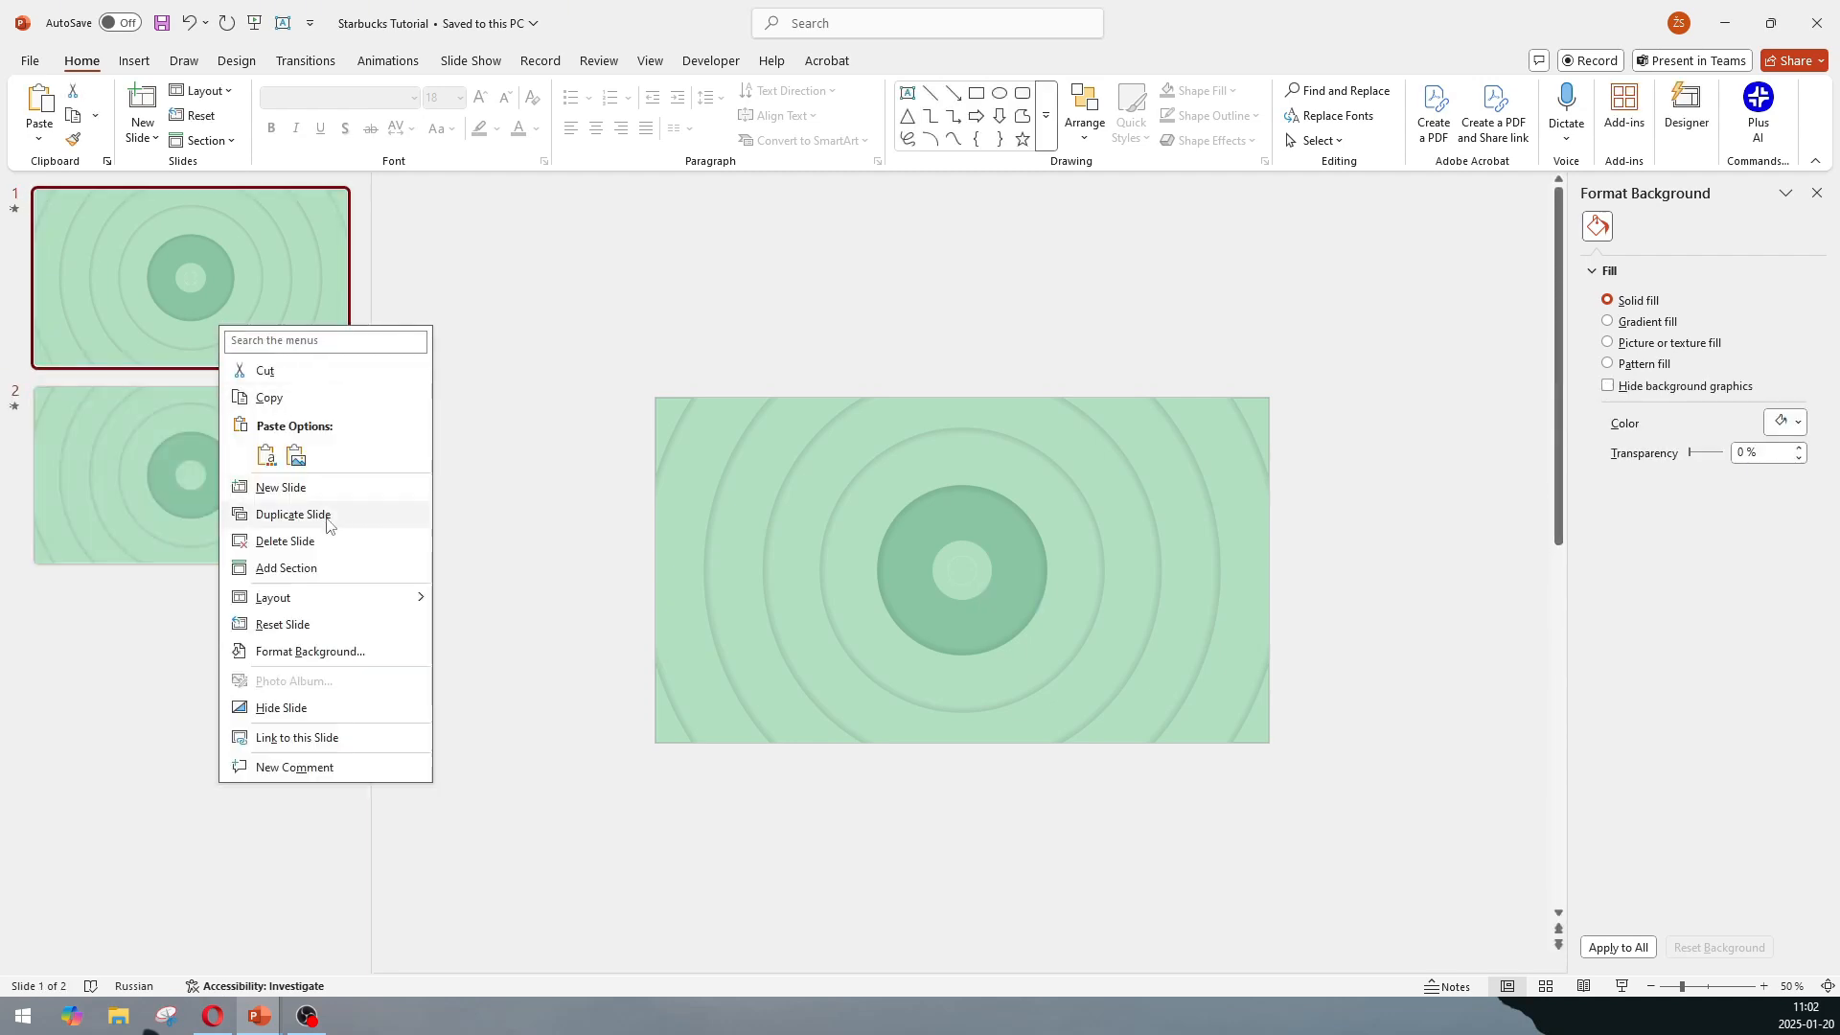
{"action": "left_click", "coordinate": [45, 686]}
{"action": "left_click", "coordinate": [181, 456]}
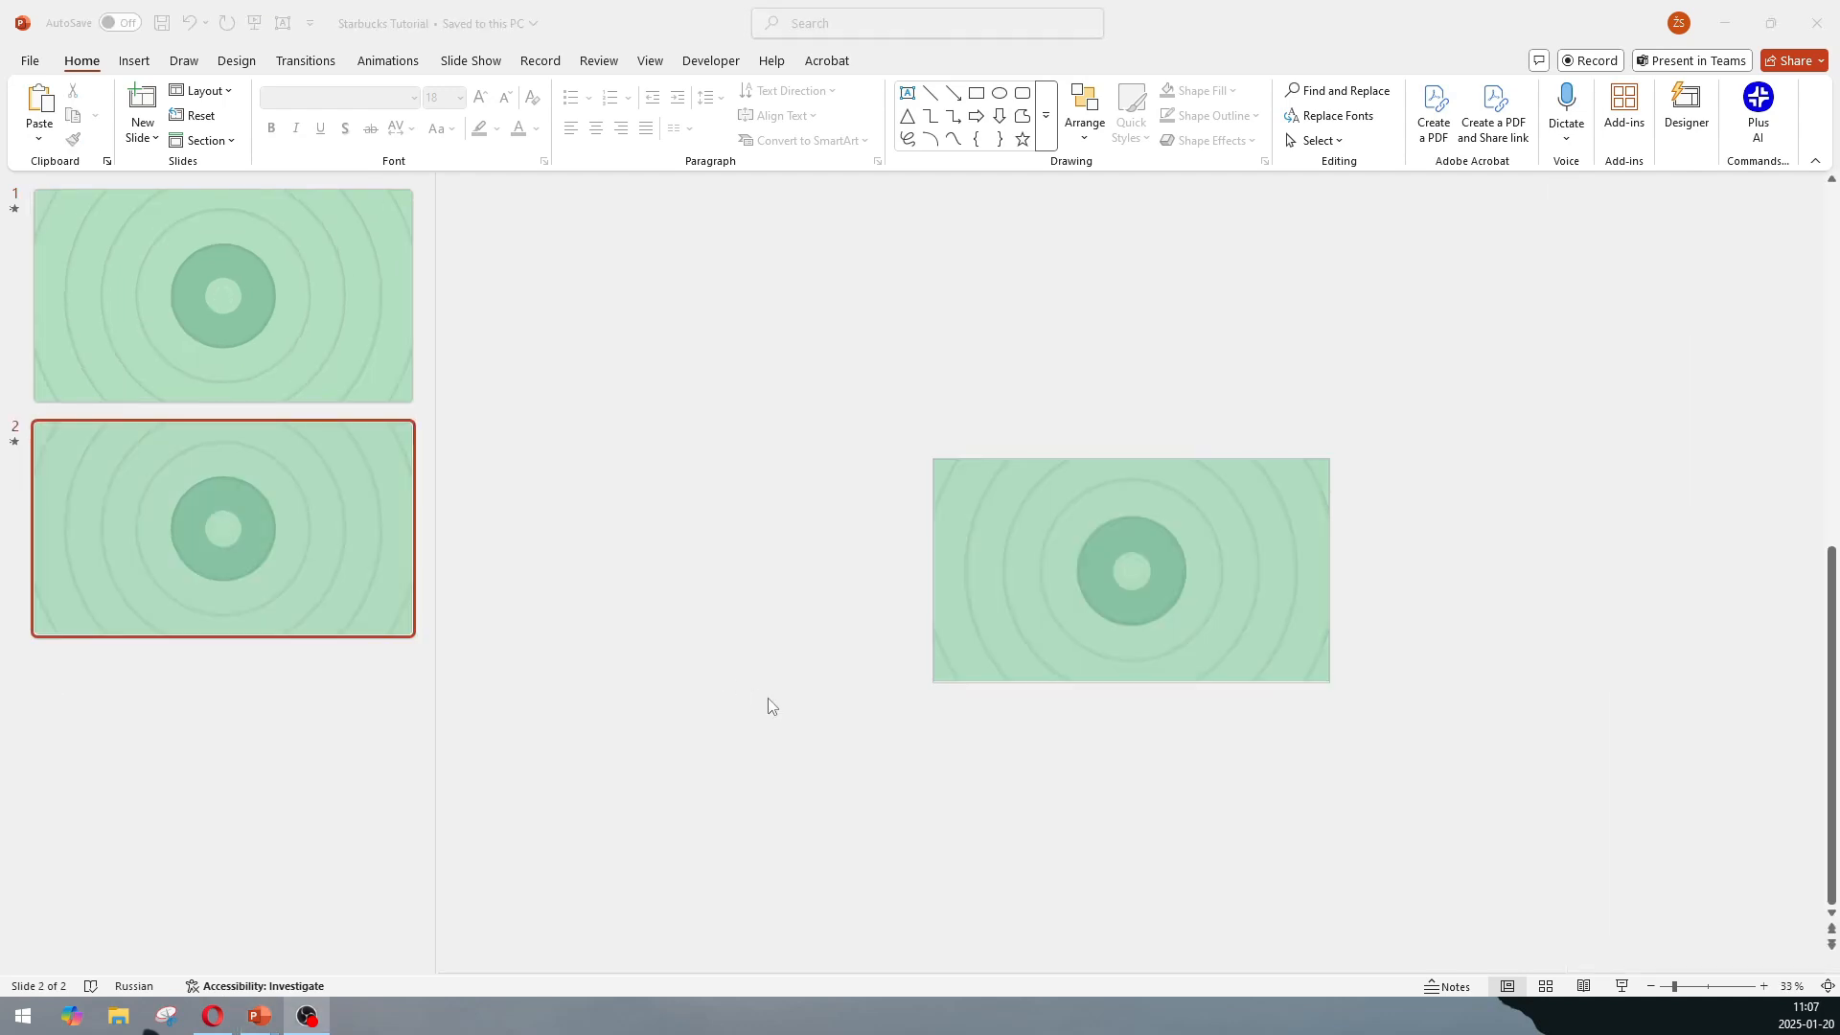
Recolor the background picture on slide 2 with the Grayscale option.
{"action": "left_click", "coordinate": [989, 522]}
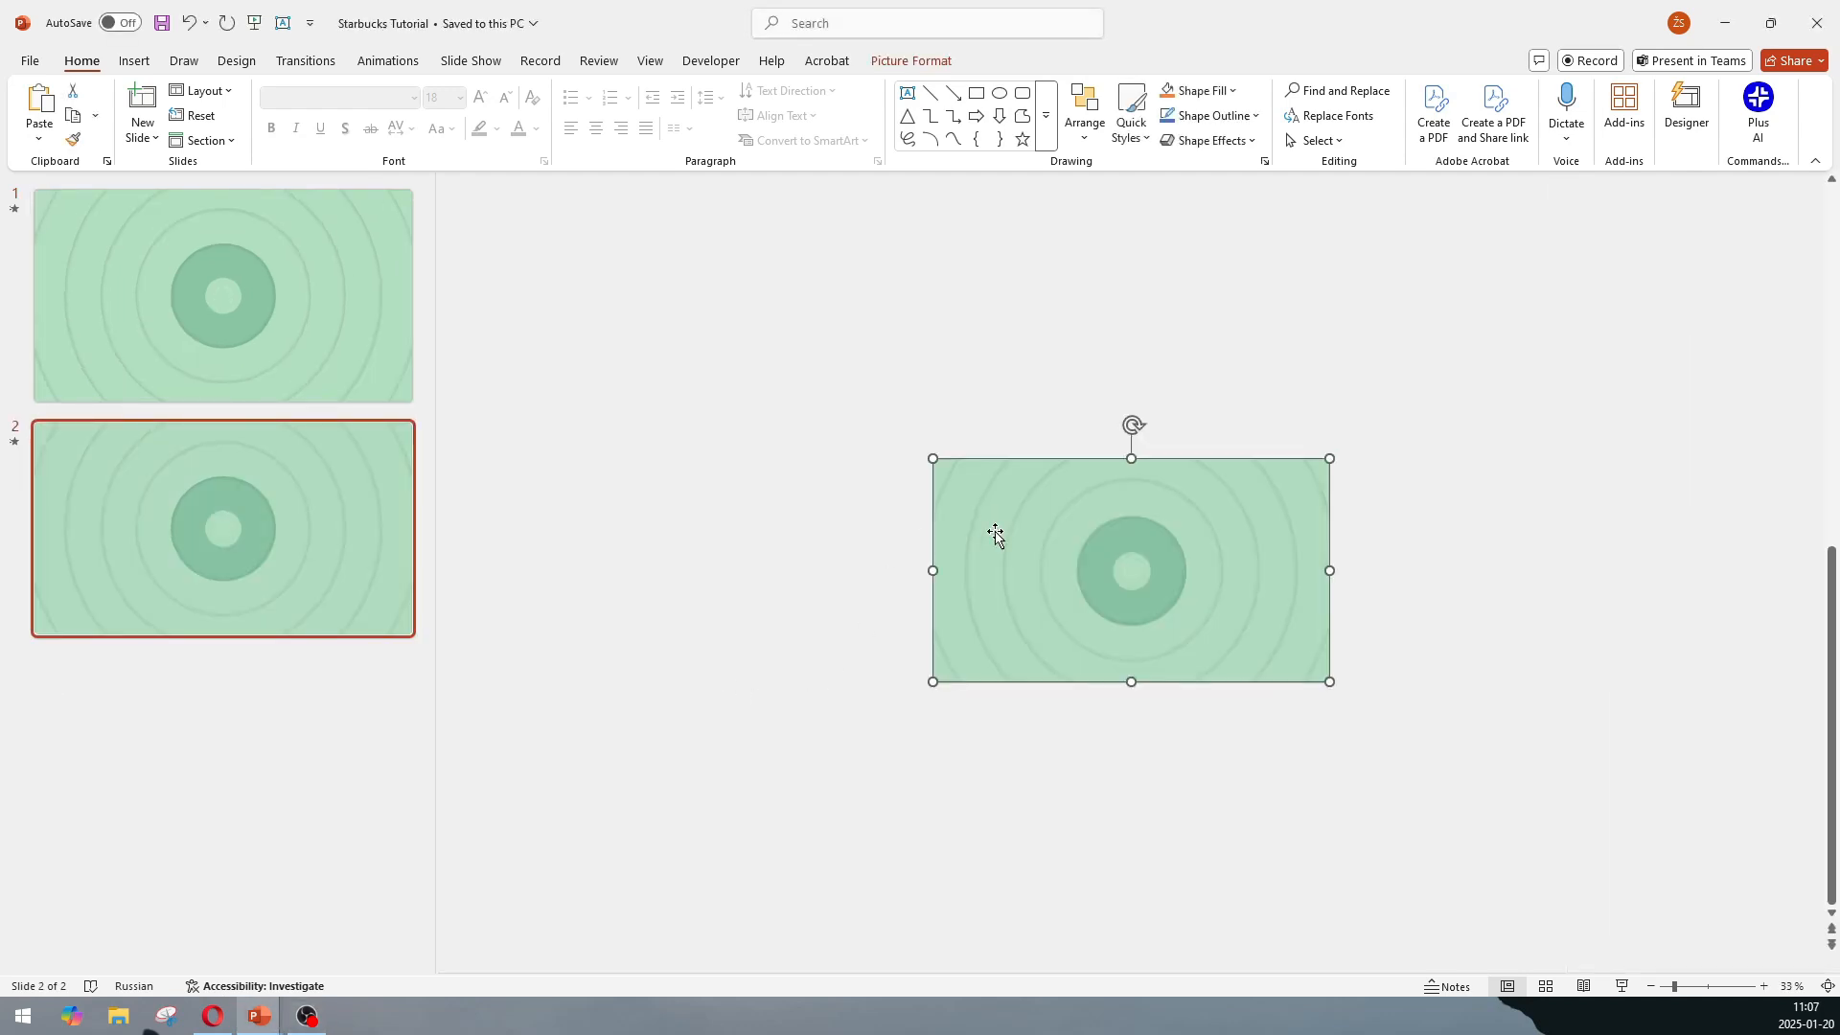
{"action": "left_click", "coordinate": [910, 69]}
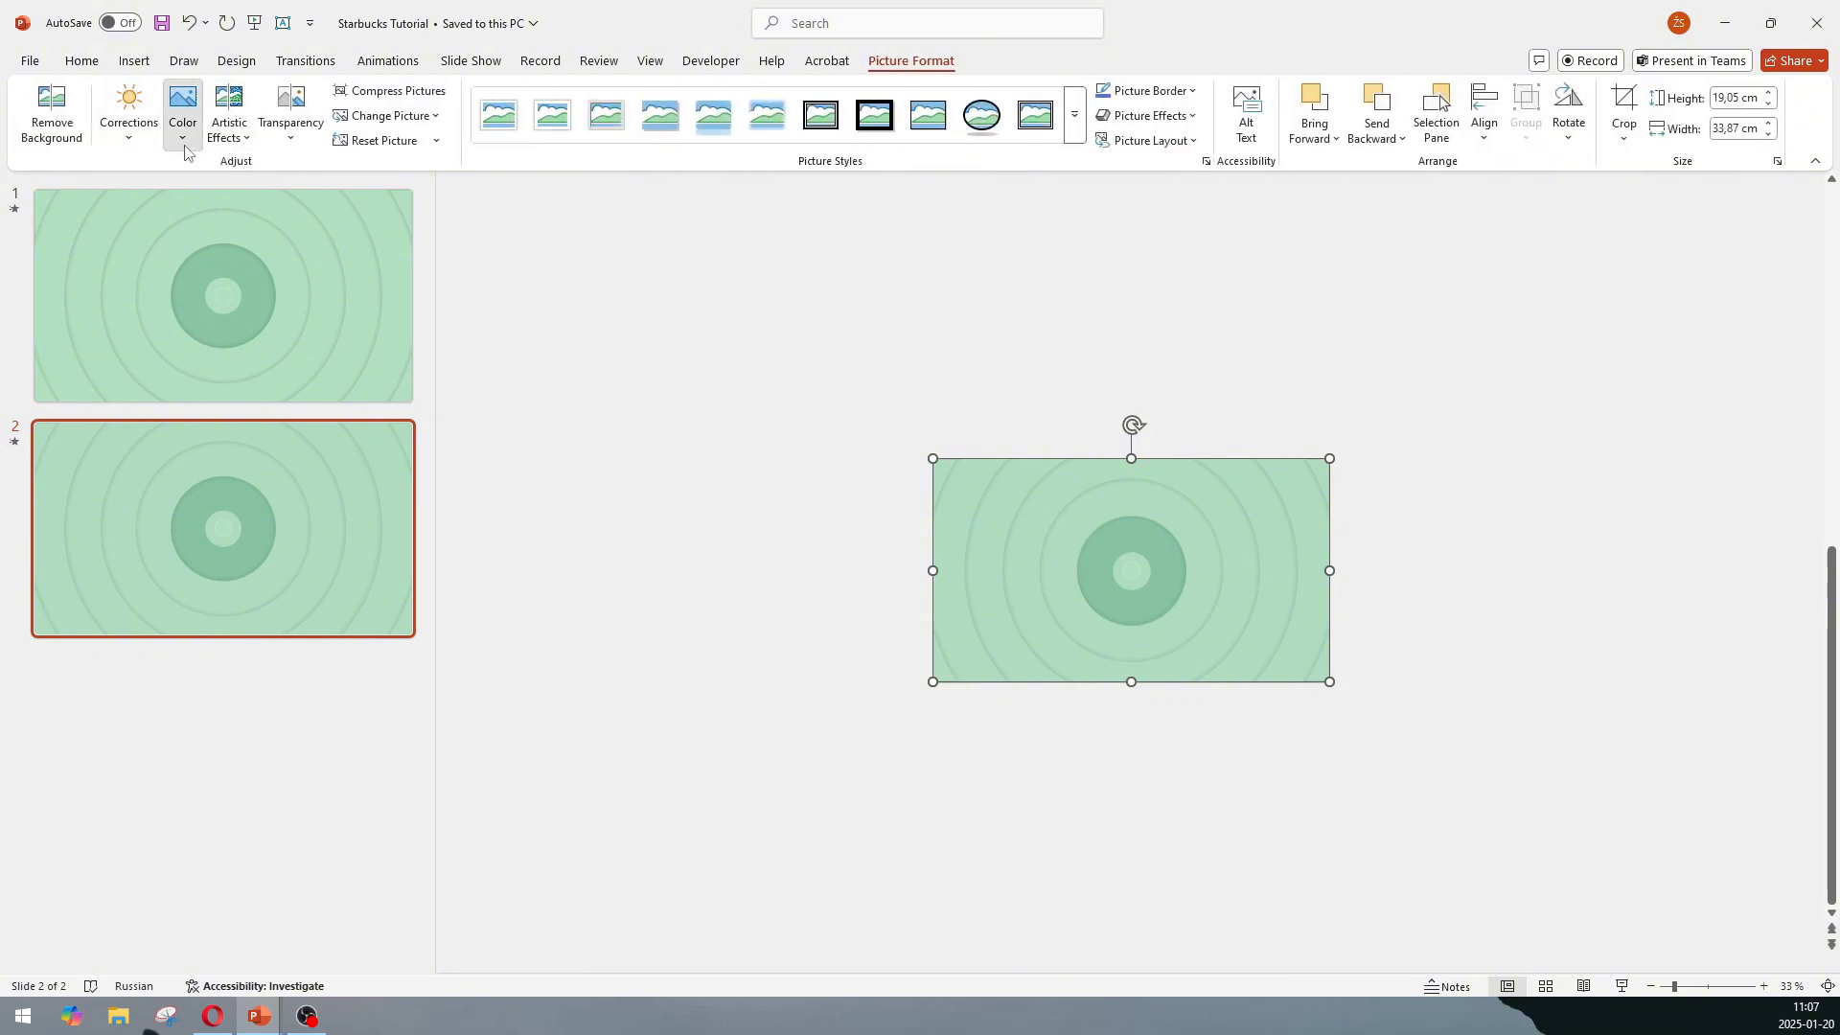
{"action": "left_click", "coordinate": [181, 134]}
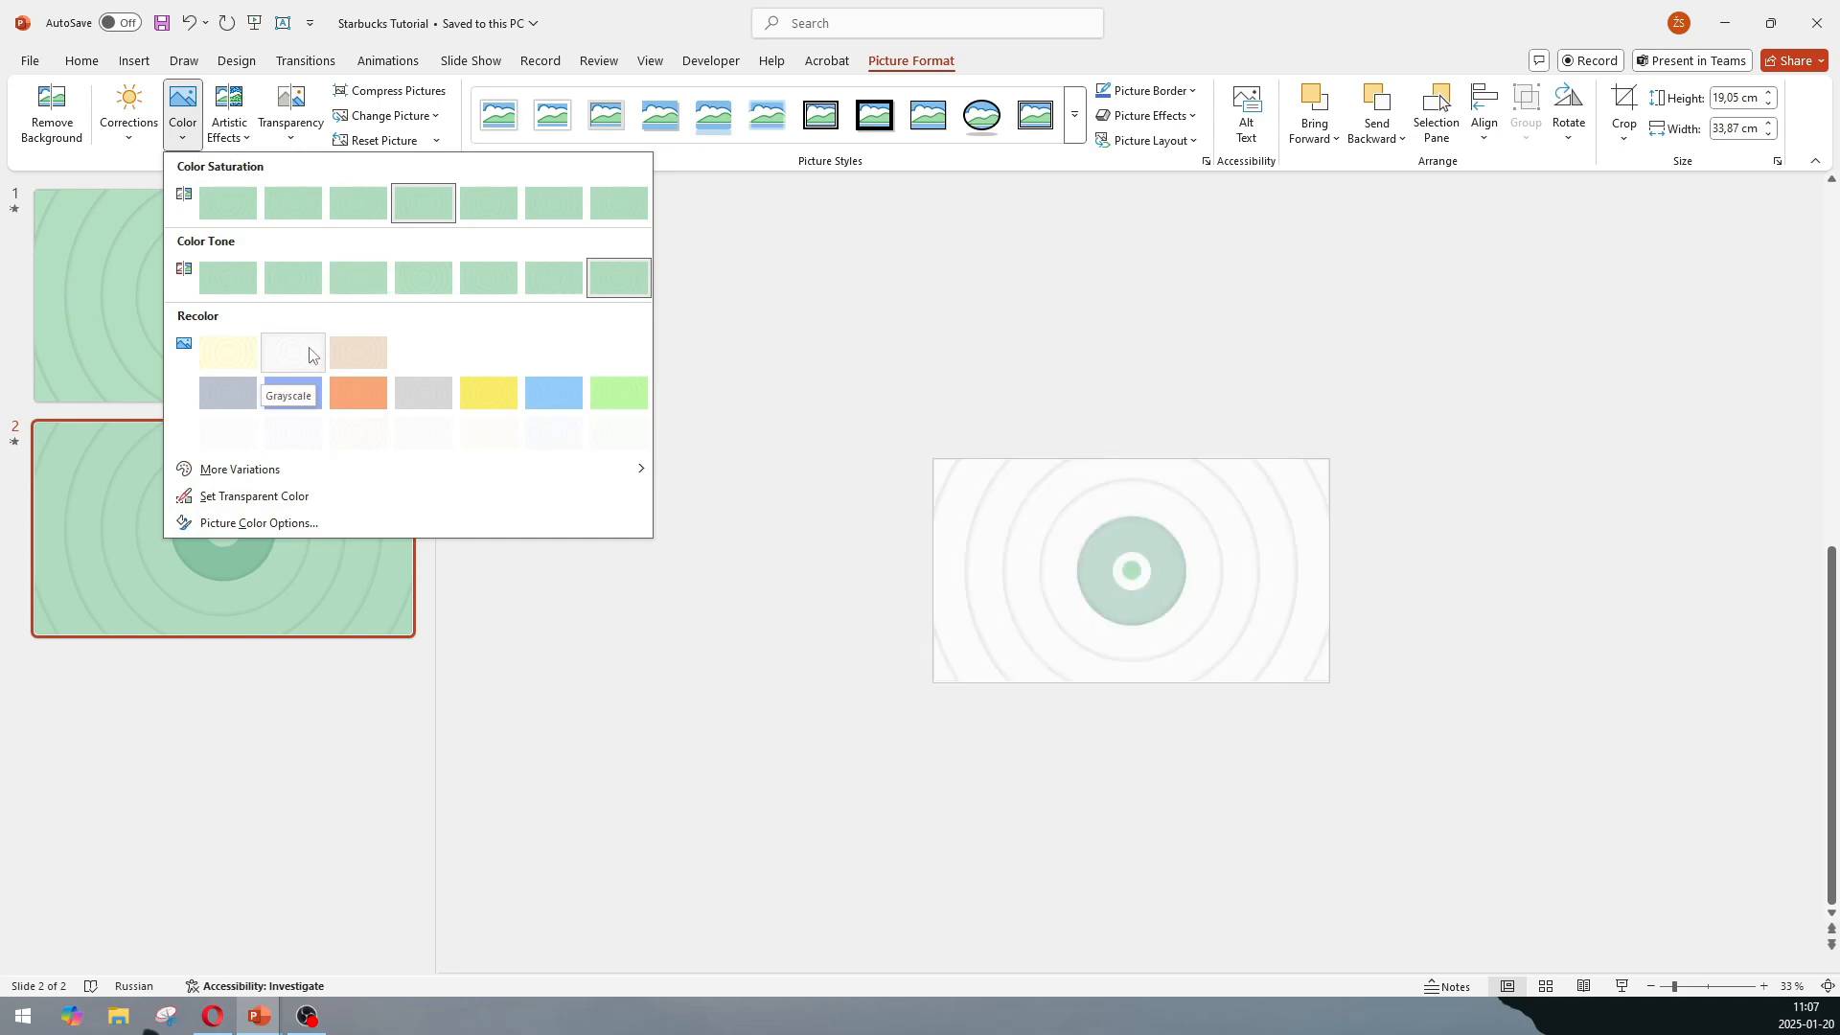
{"action": "left_click", "coordinate": [309, 357]}
{"action": "left_click", "coordinate": [570, 383]}
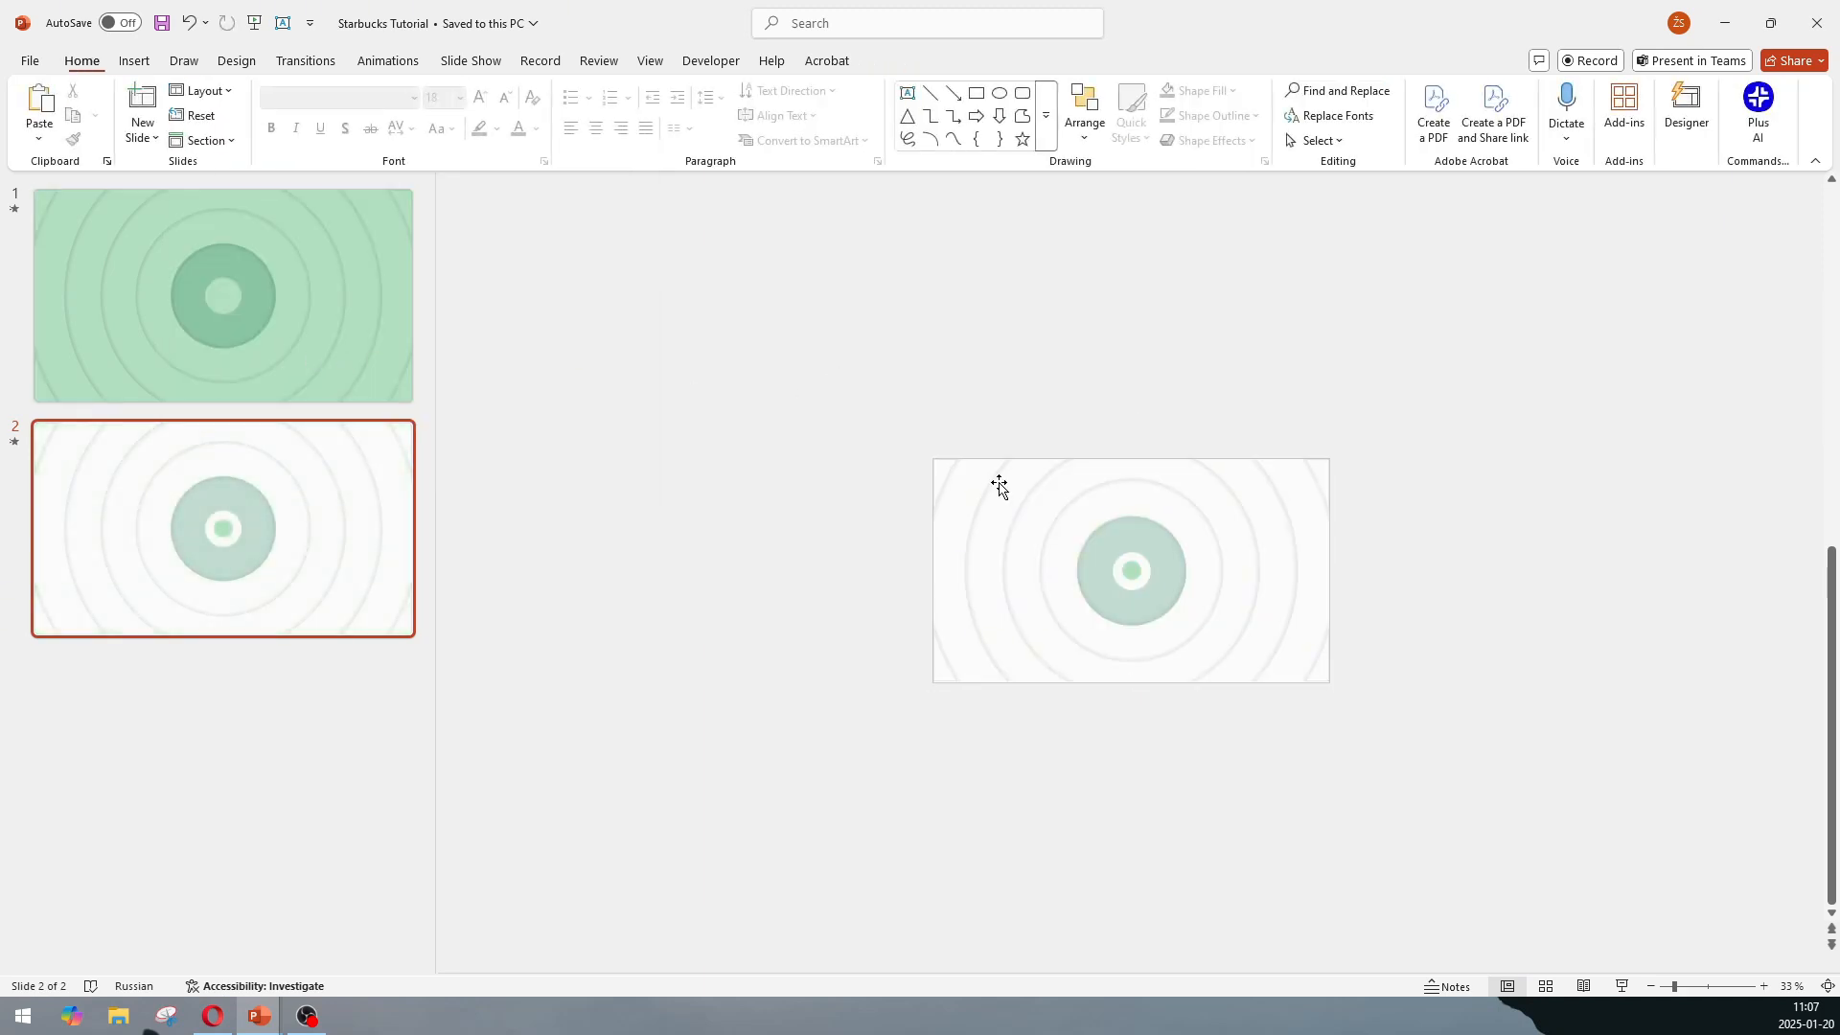
Enlarge the background picture on slide 2 well beyond the slide edges, keeping it centered and in proportion.
{"action": "left_click", "coordinate": [1023, 618]}
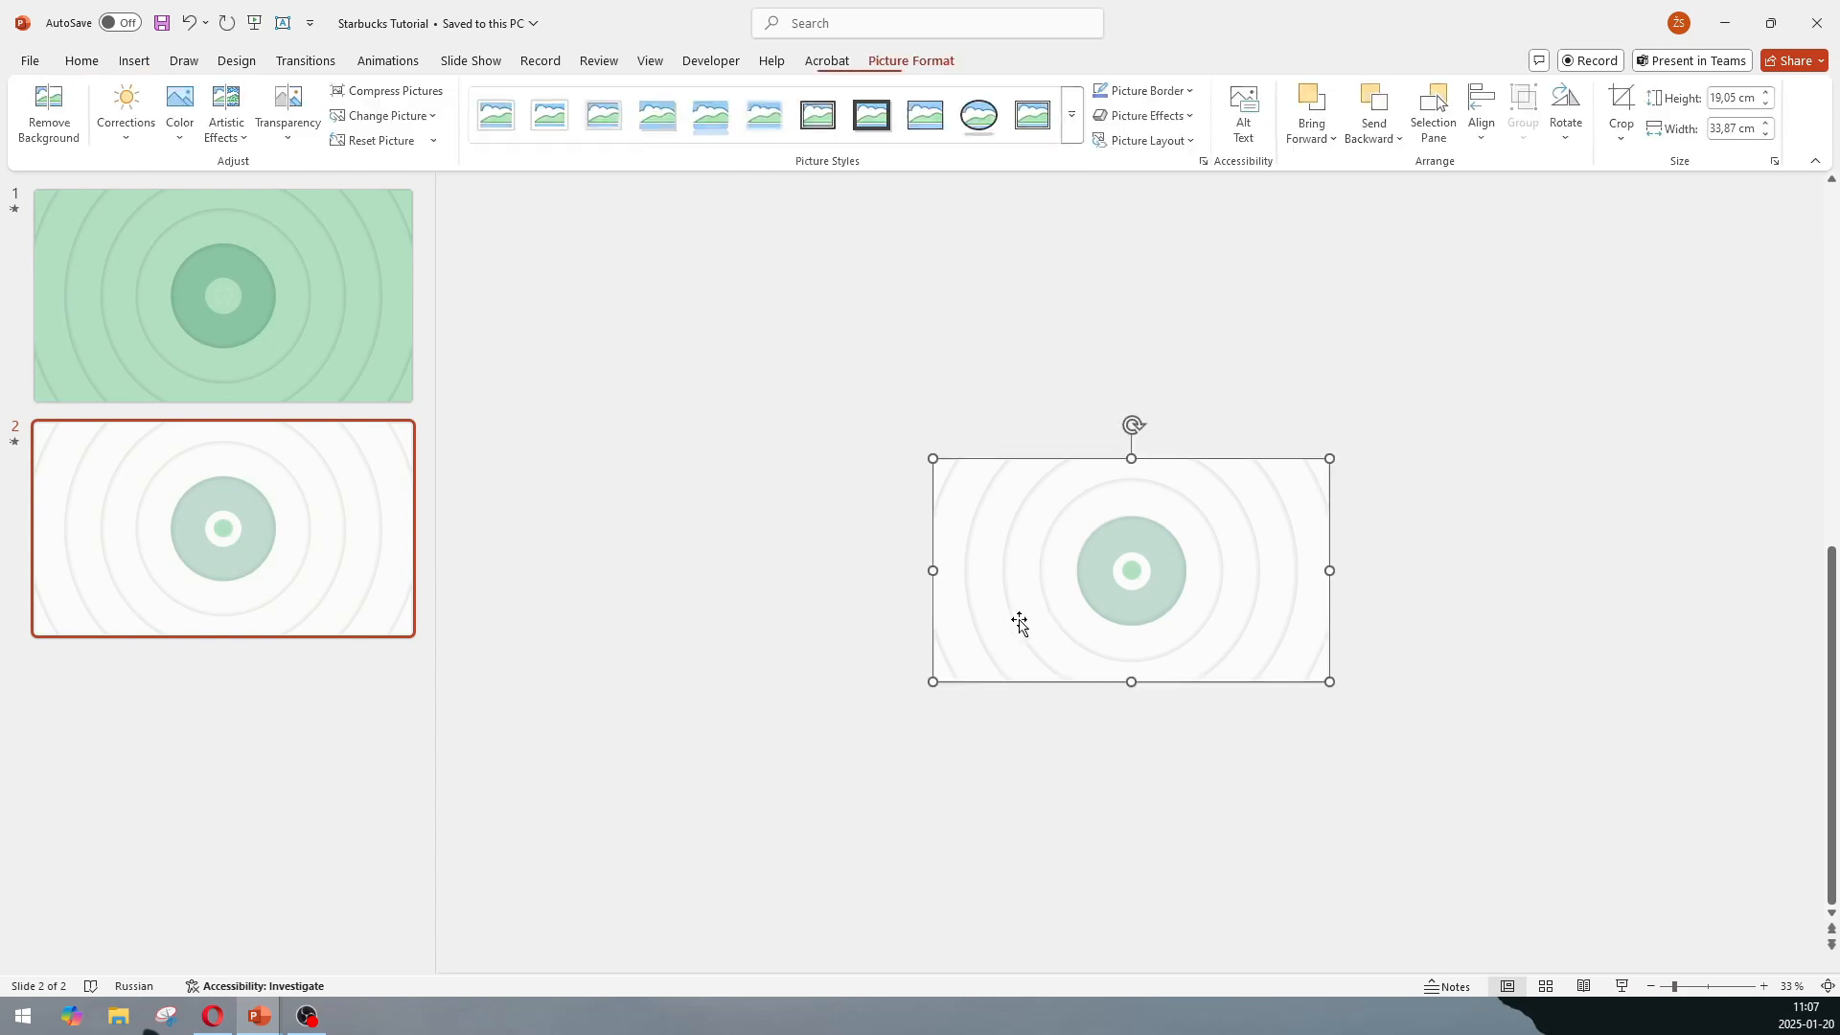
{"action": "left_click_drag", "start_coordinate": [933, 682], "coordinate": [939, 793]}
{"action": "left_click_drag", "start_coordinate": [1329, 459], "coordinate": [1597, 340]}
{"action": "left_click_drag", "start_coordinate": [1495, 385], "coordinate": [1461, 405]}
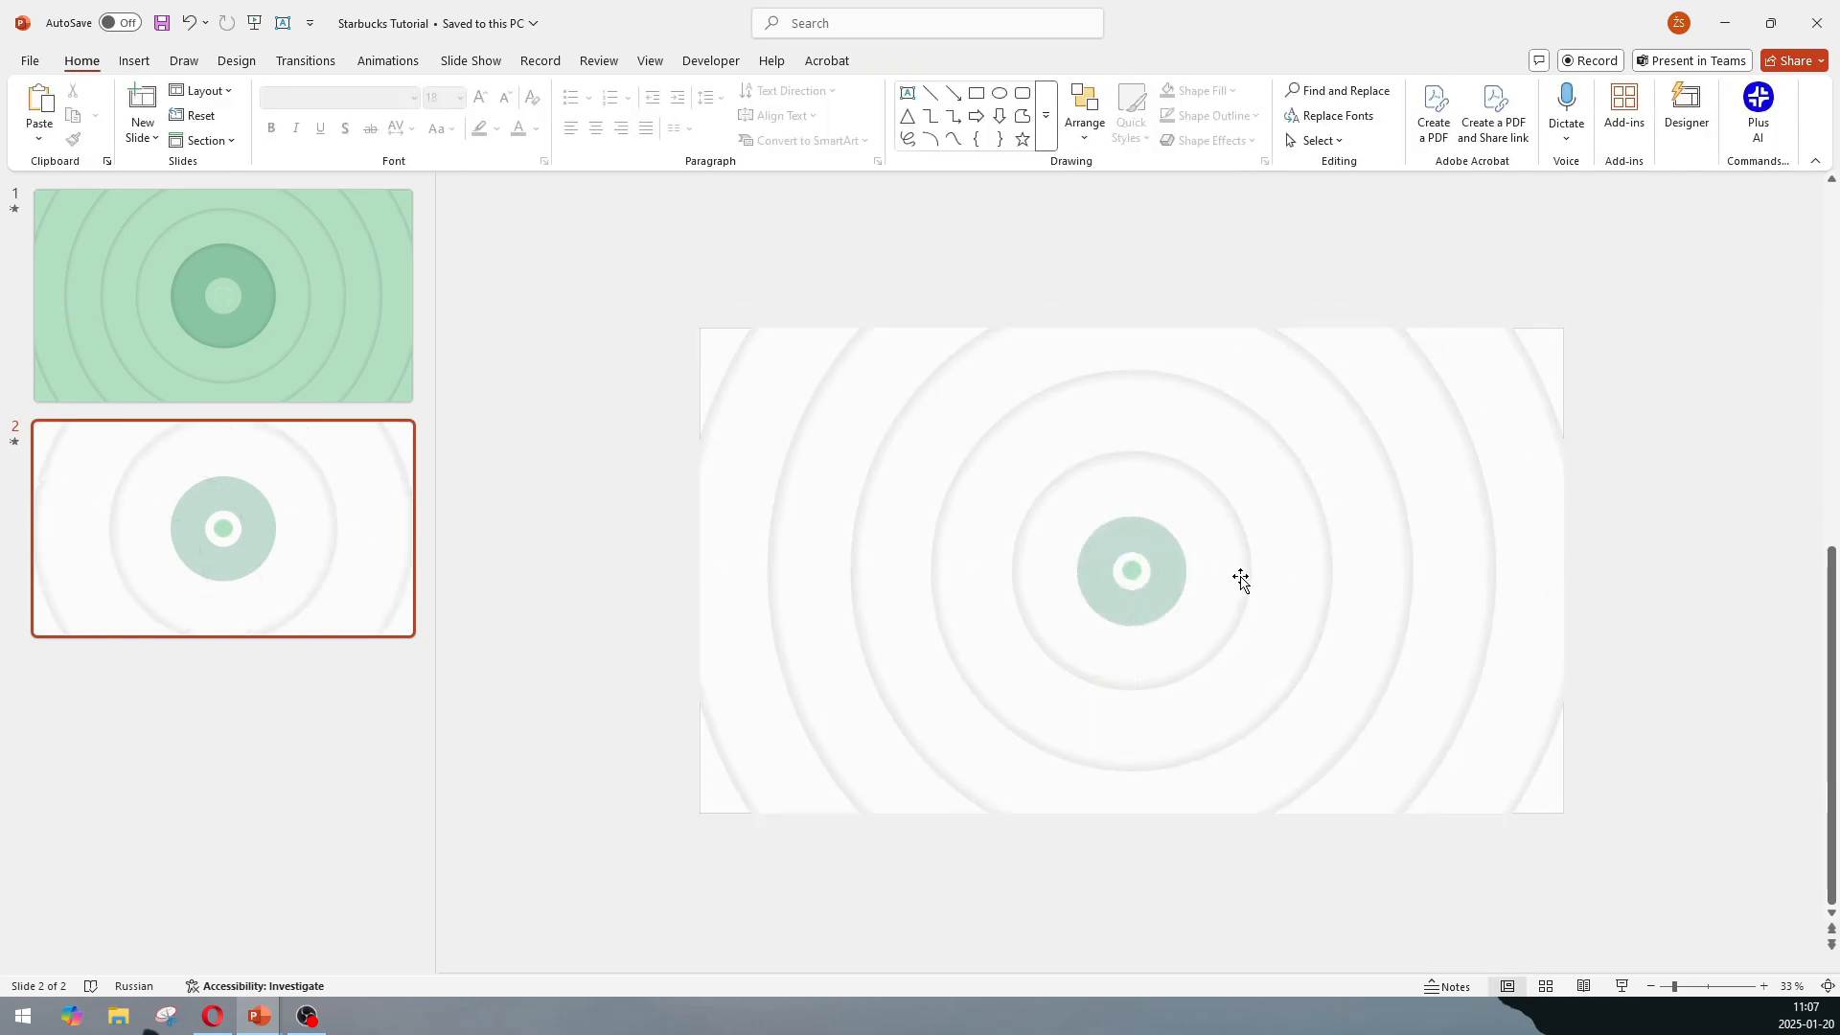
Enlarge the green ring on slide 2 around its center to nearly fill the innermost background circle.
{"action": "left_click", "coordinate": [1240, 579]}
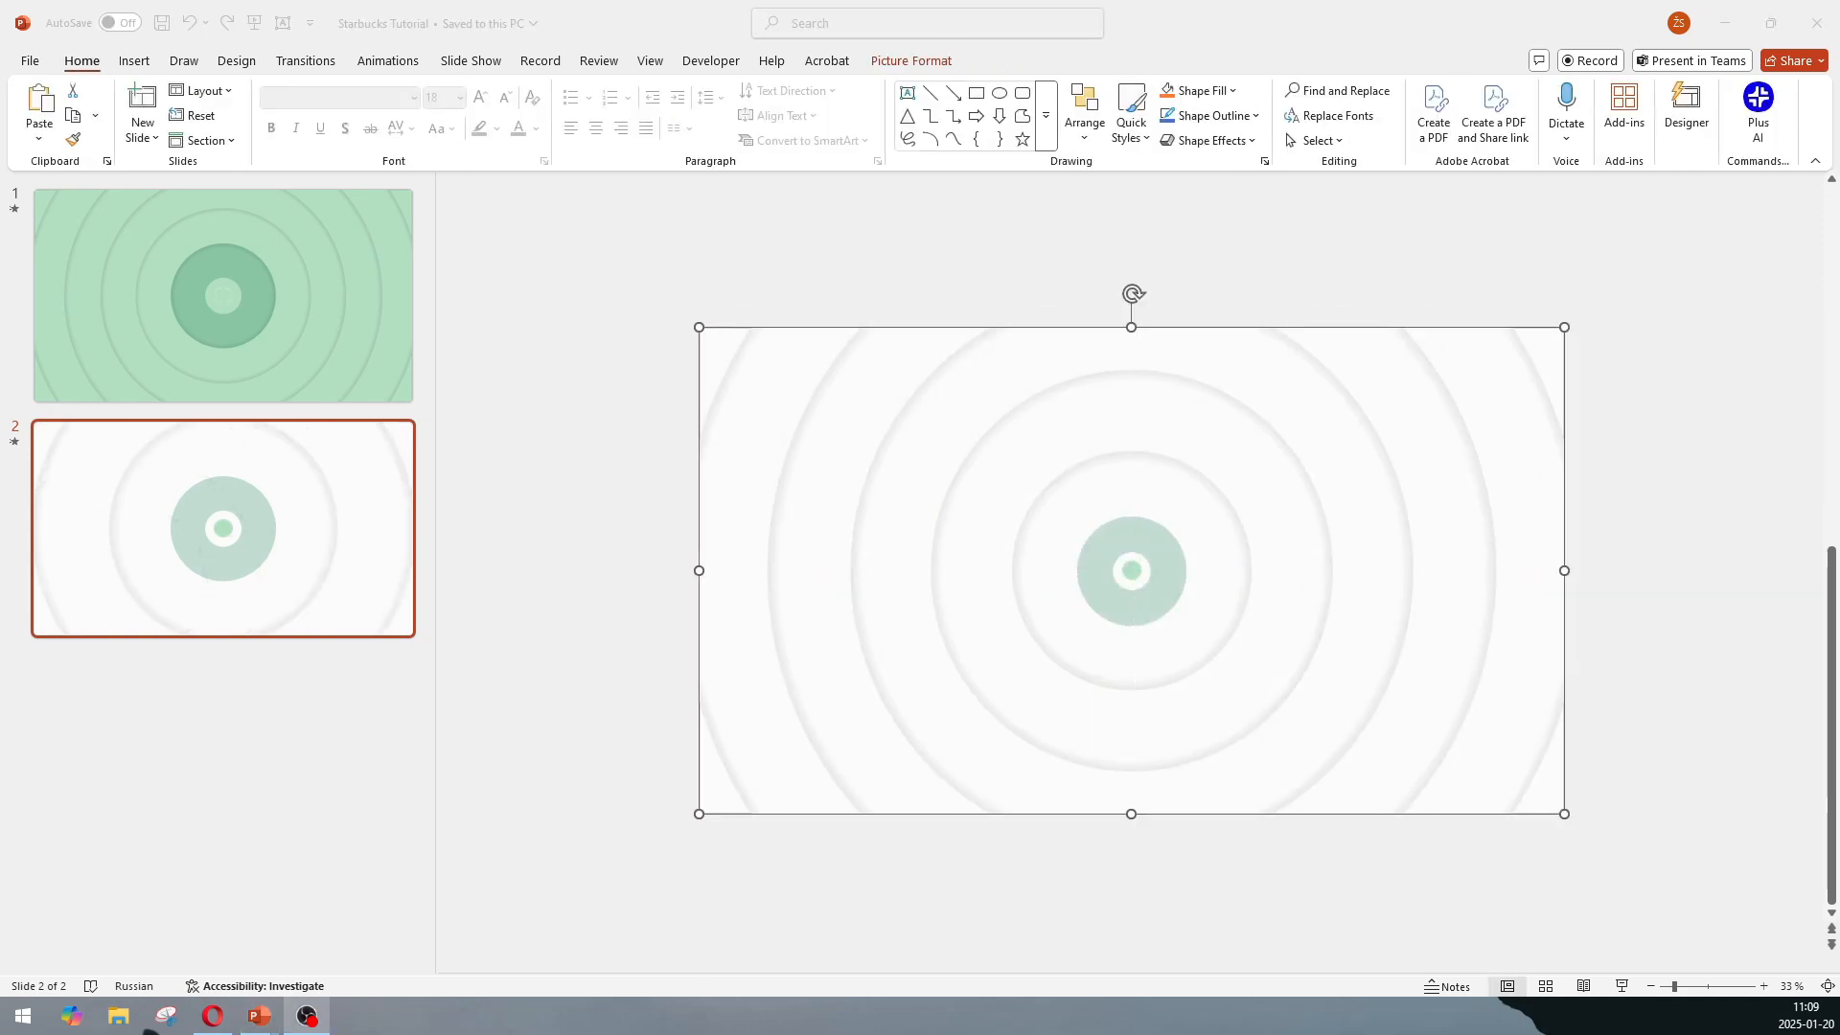
{"action": "left_click", "coordinate": [1166, 599]}
{"action": "mouse_move", "coordinate": [1168, 607]}
{"action": "left_mouse_down"}
{"action": "mouse_move", "coordinate": [1223, 686]}
{"action": "mouse_move", "coordinate": [1198, 626]}
{"action": "mouse_move", "coordinate": [1179, 628]}
{"action": "mouse_move", "coordinate": [1195, 614]}
{"action": "left_mouse_up"}
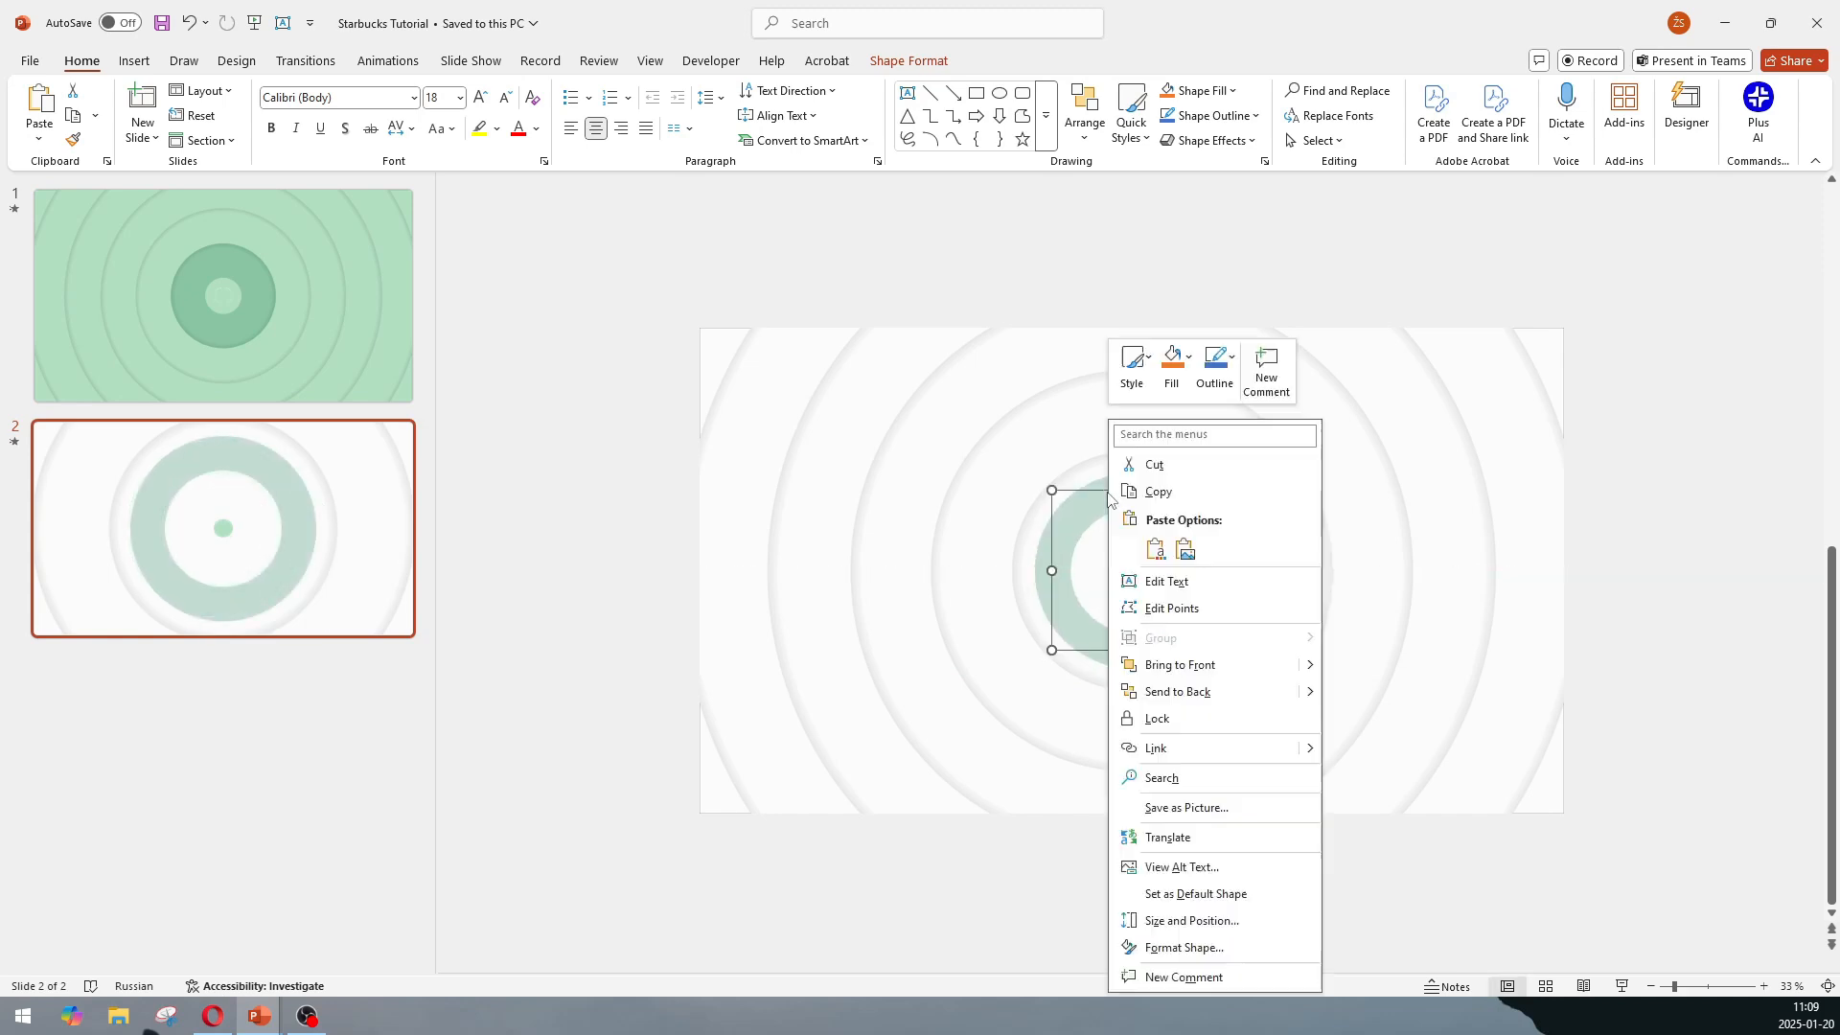
Set the ring's outline on slide 2 to 66% transparency and a width of 6 pt.
{"action": "right_click", "coordinate": [1110, 496]}
{"action": "left_click", "coordinate": [1184, 946]}
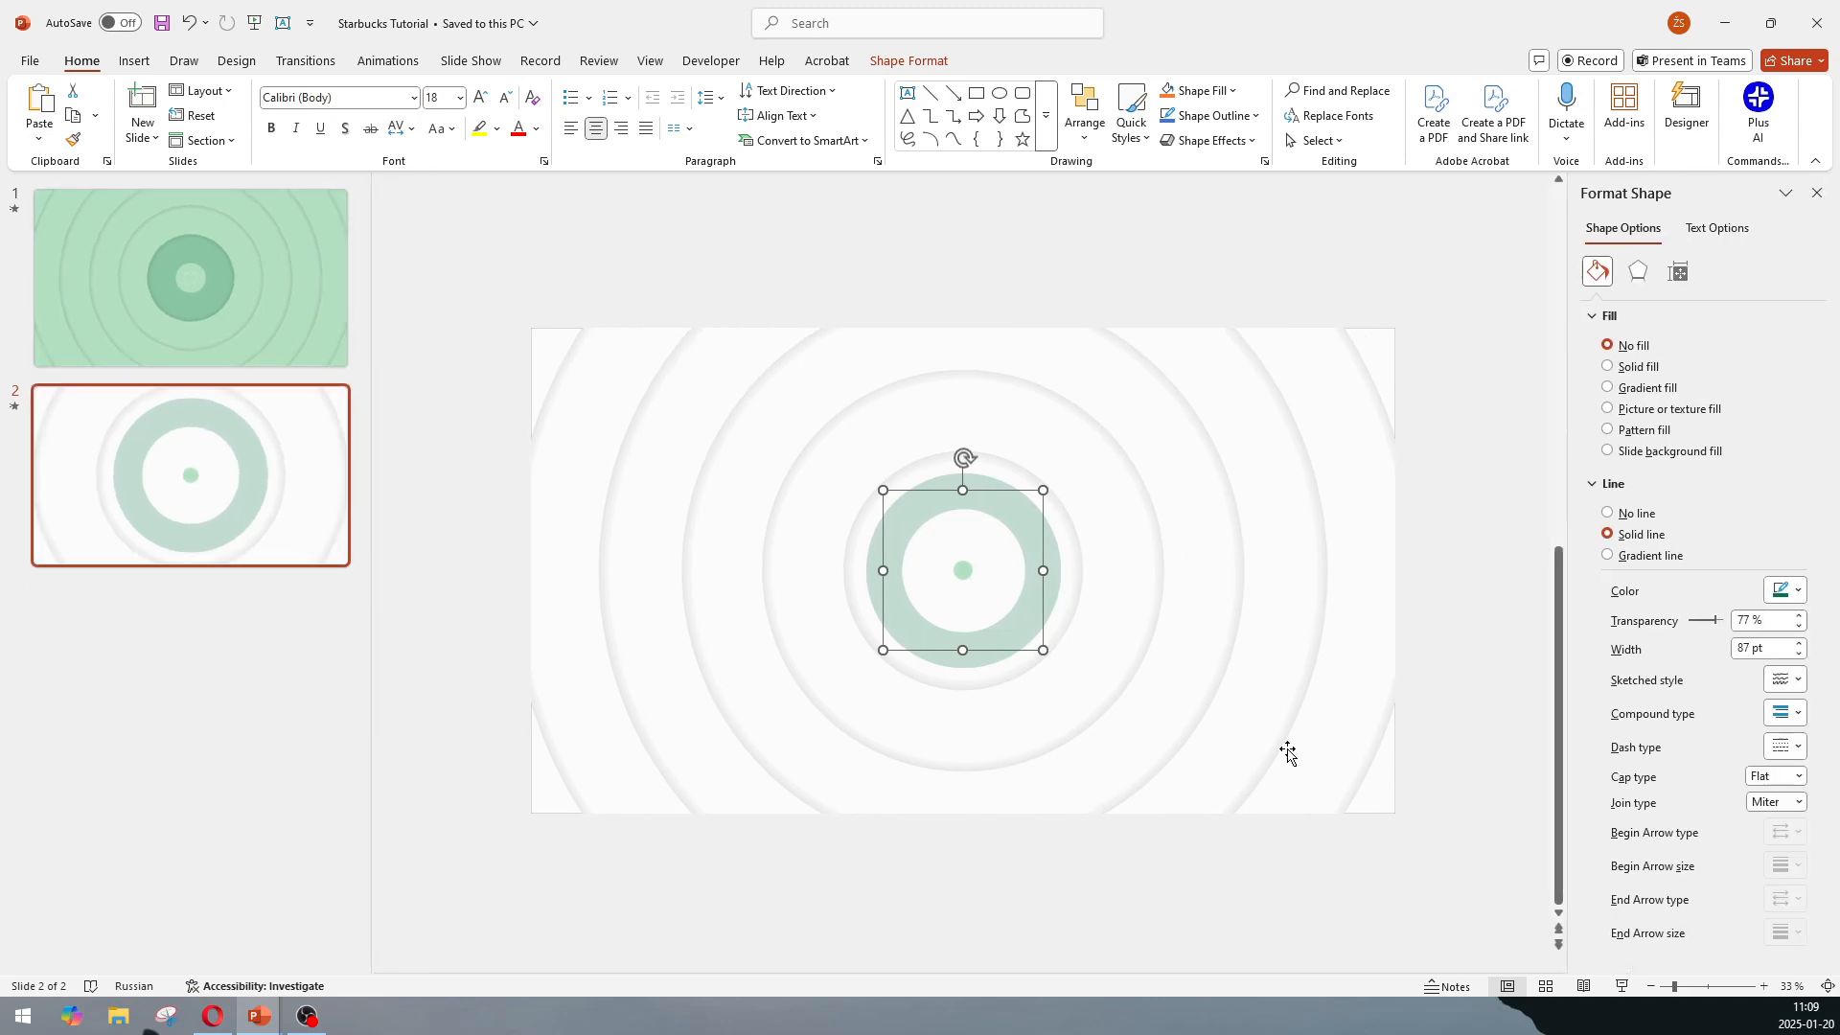
{"action": "left_click", "coordinate": [1797, 625]}
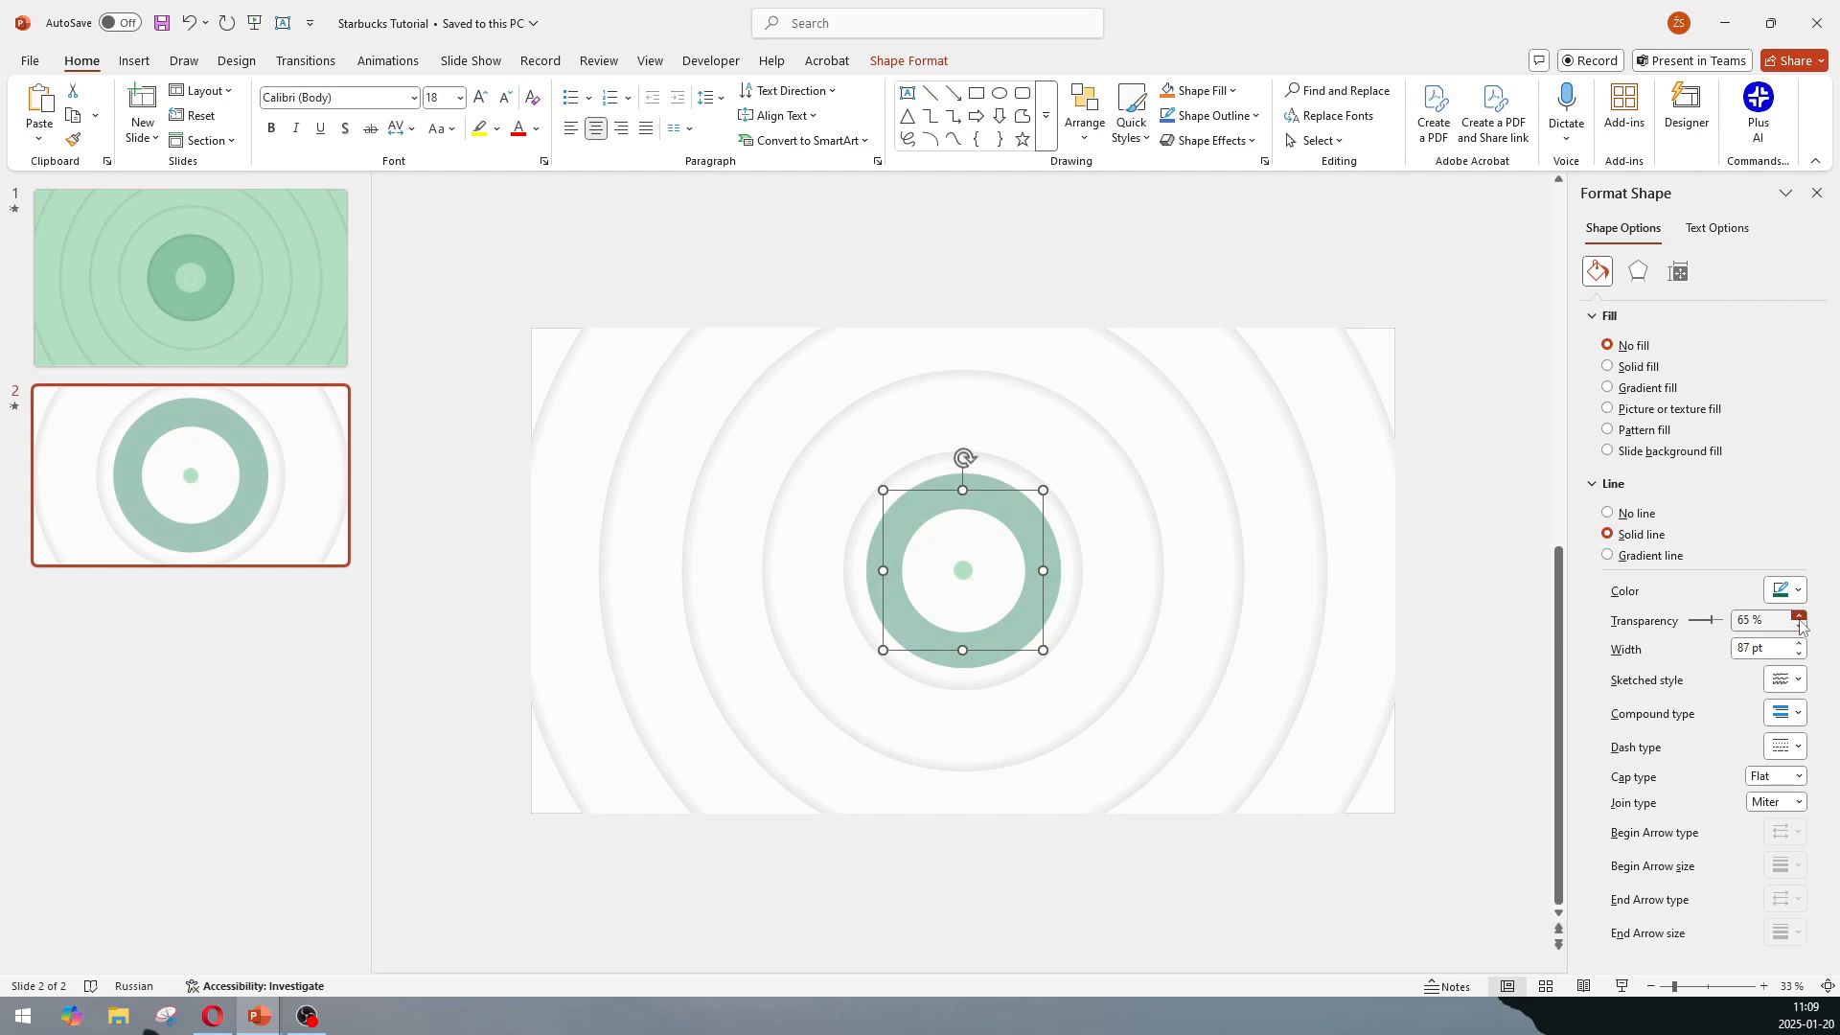
{"action": "left_click", "coordinate": [1799, 616]}
{"action": "left_click", "coordinate": [1736, 651]}
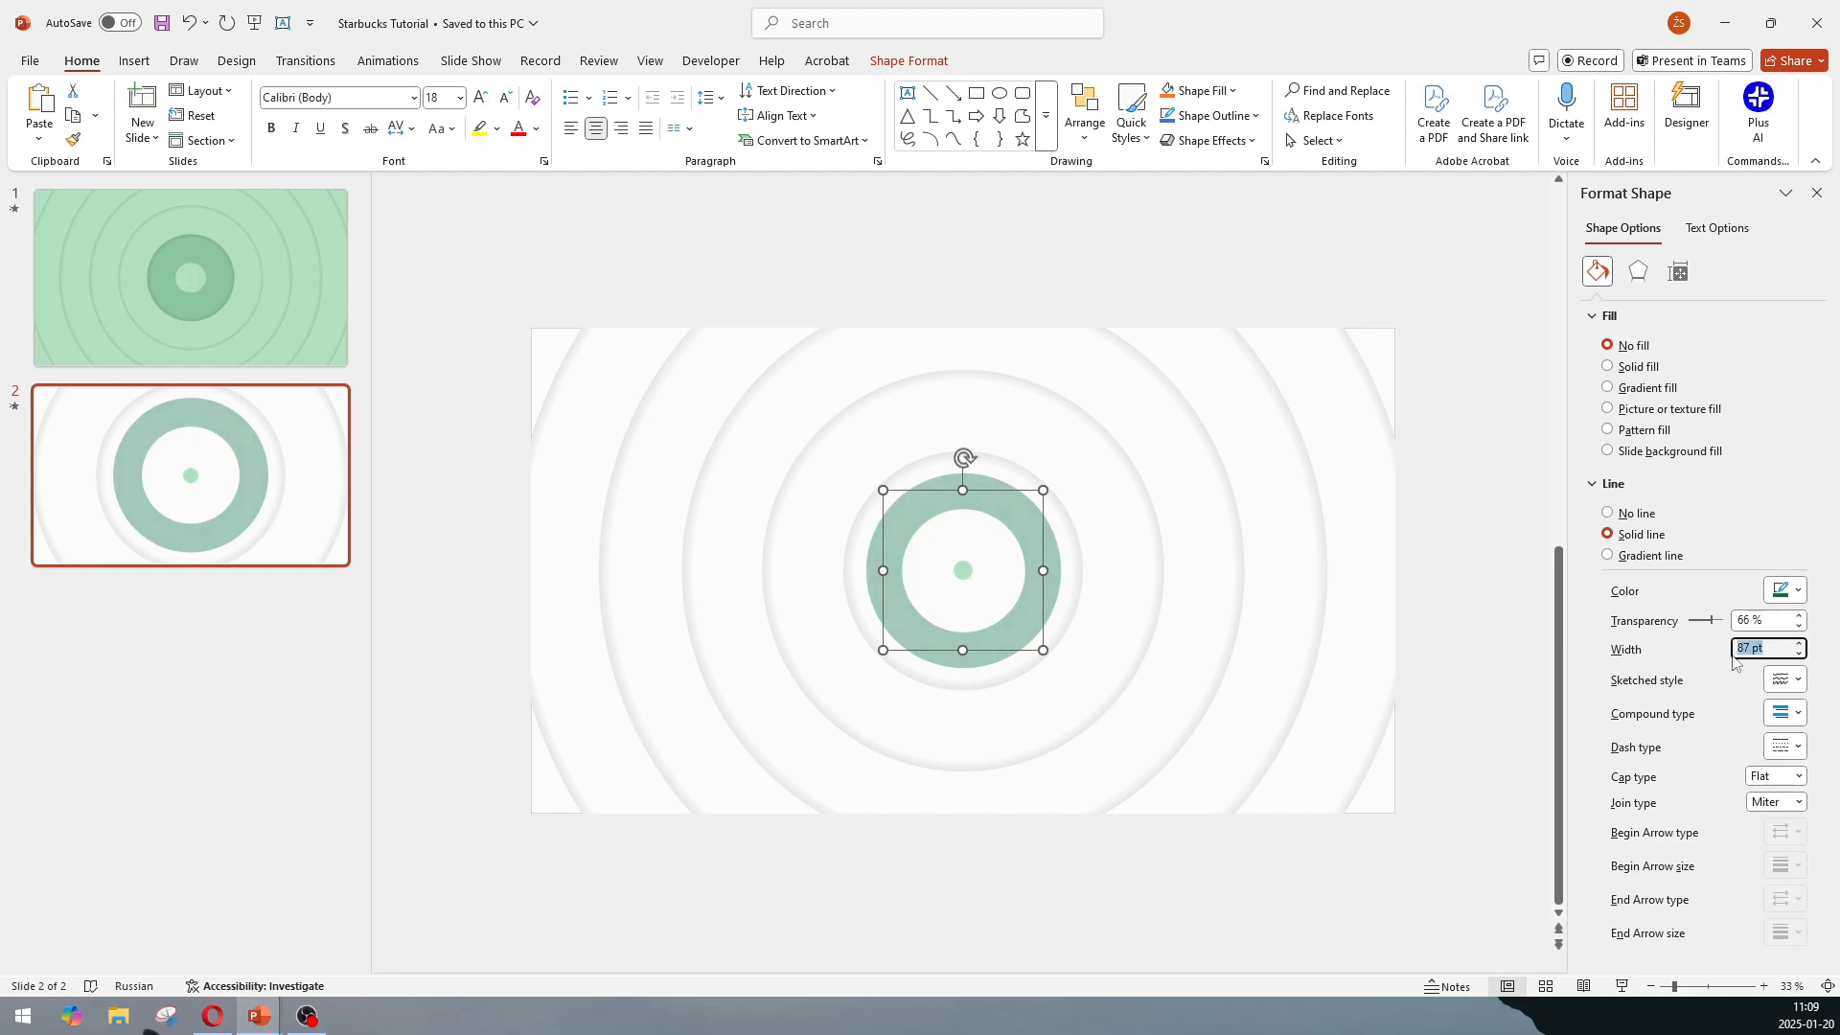
{"action": "type", "text": "6.75"}
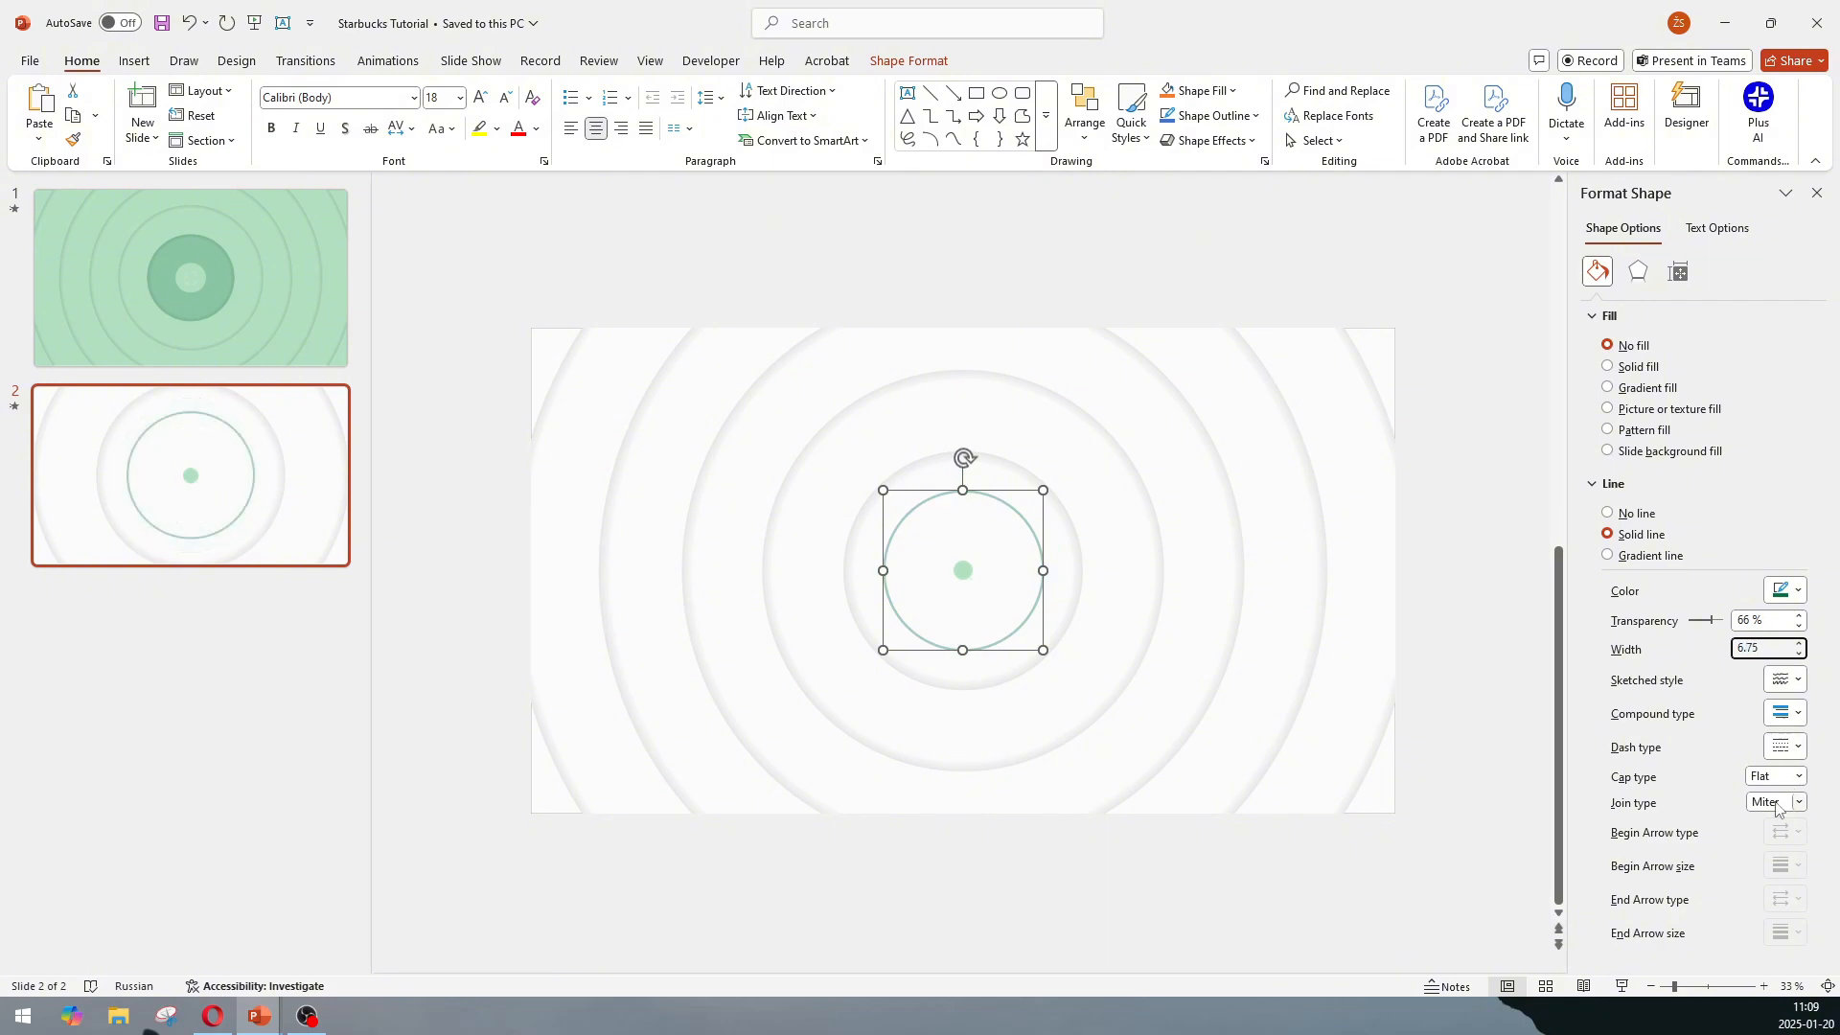
Give the ring a long dash-dot outline, enlarge it slightly and center it within the innermost background circle.
{"action": "left_click", "coordinate": [1784, 747]}
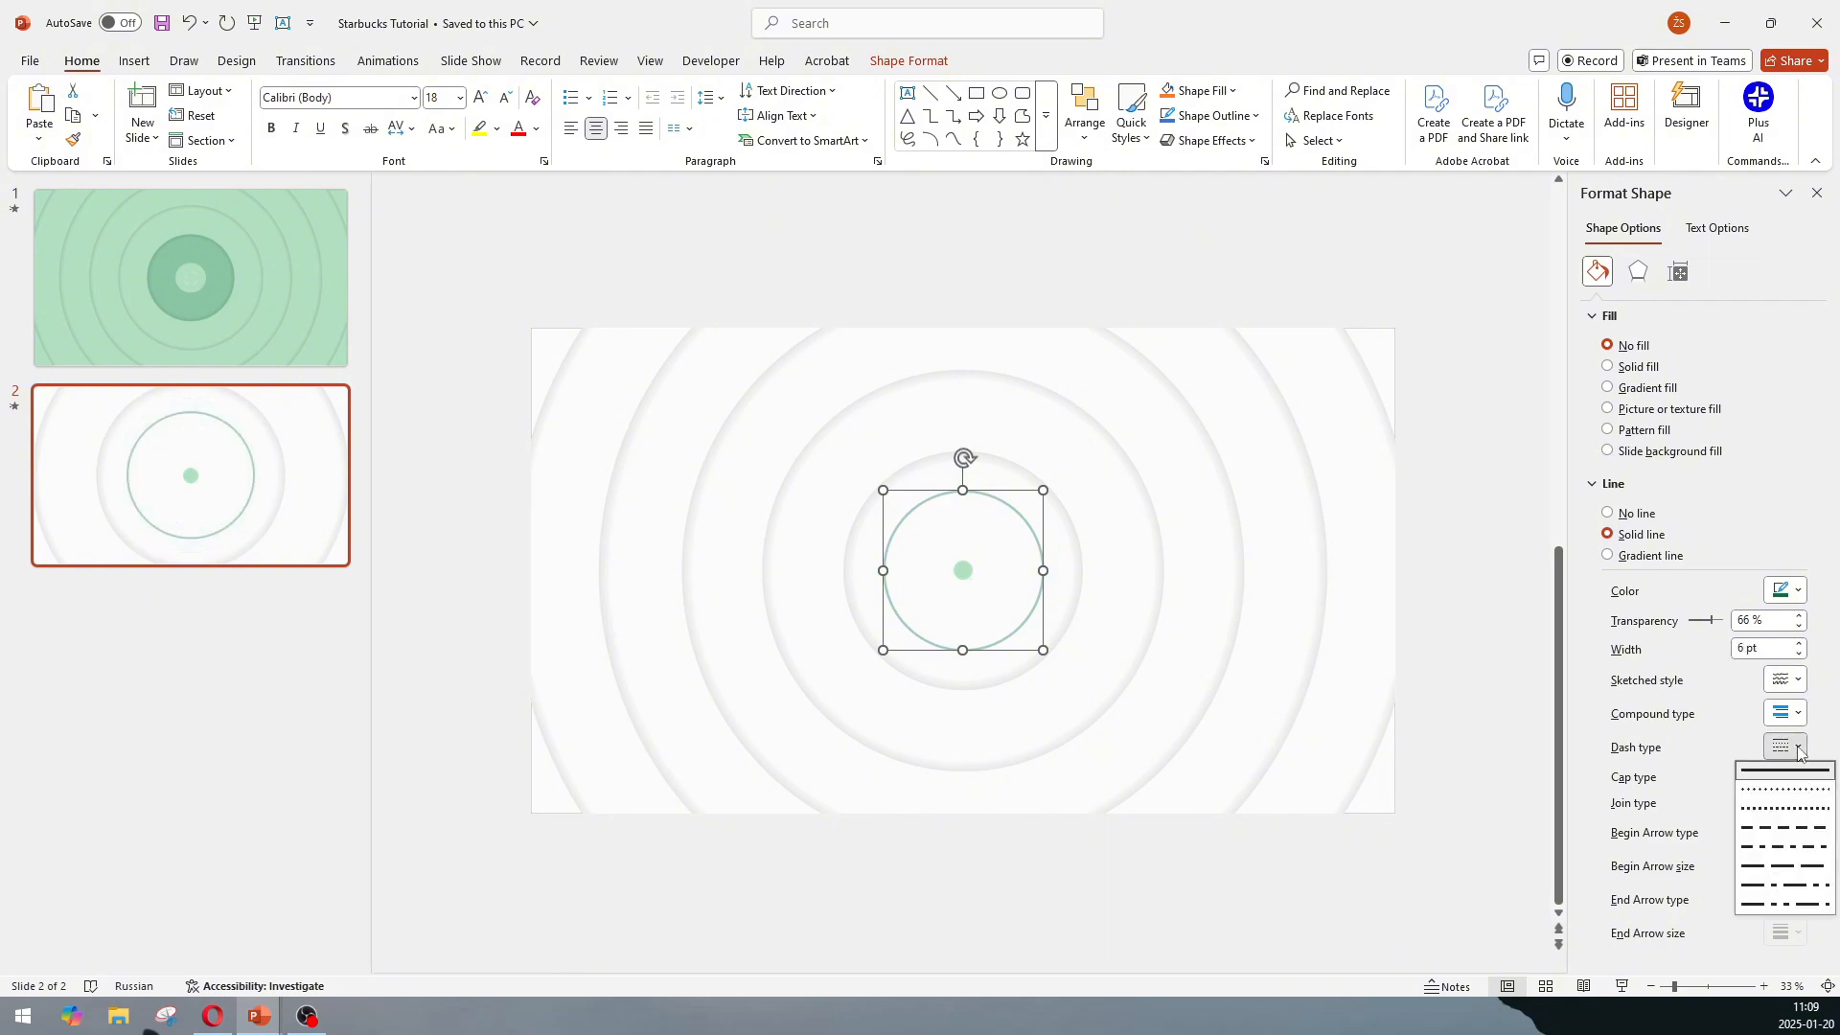
{"action": "left_click", "coordinate": [1770, 886]}
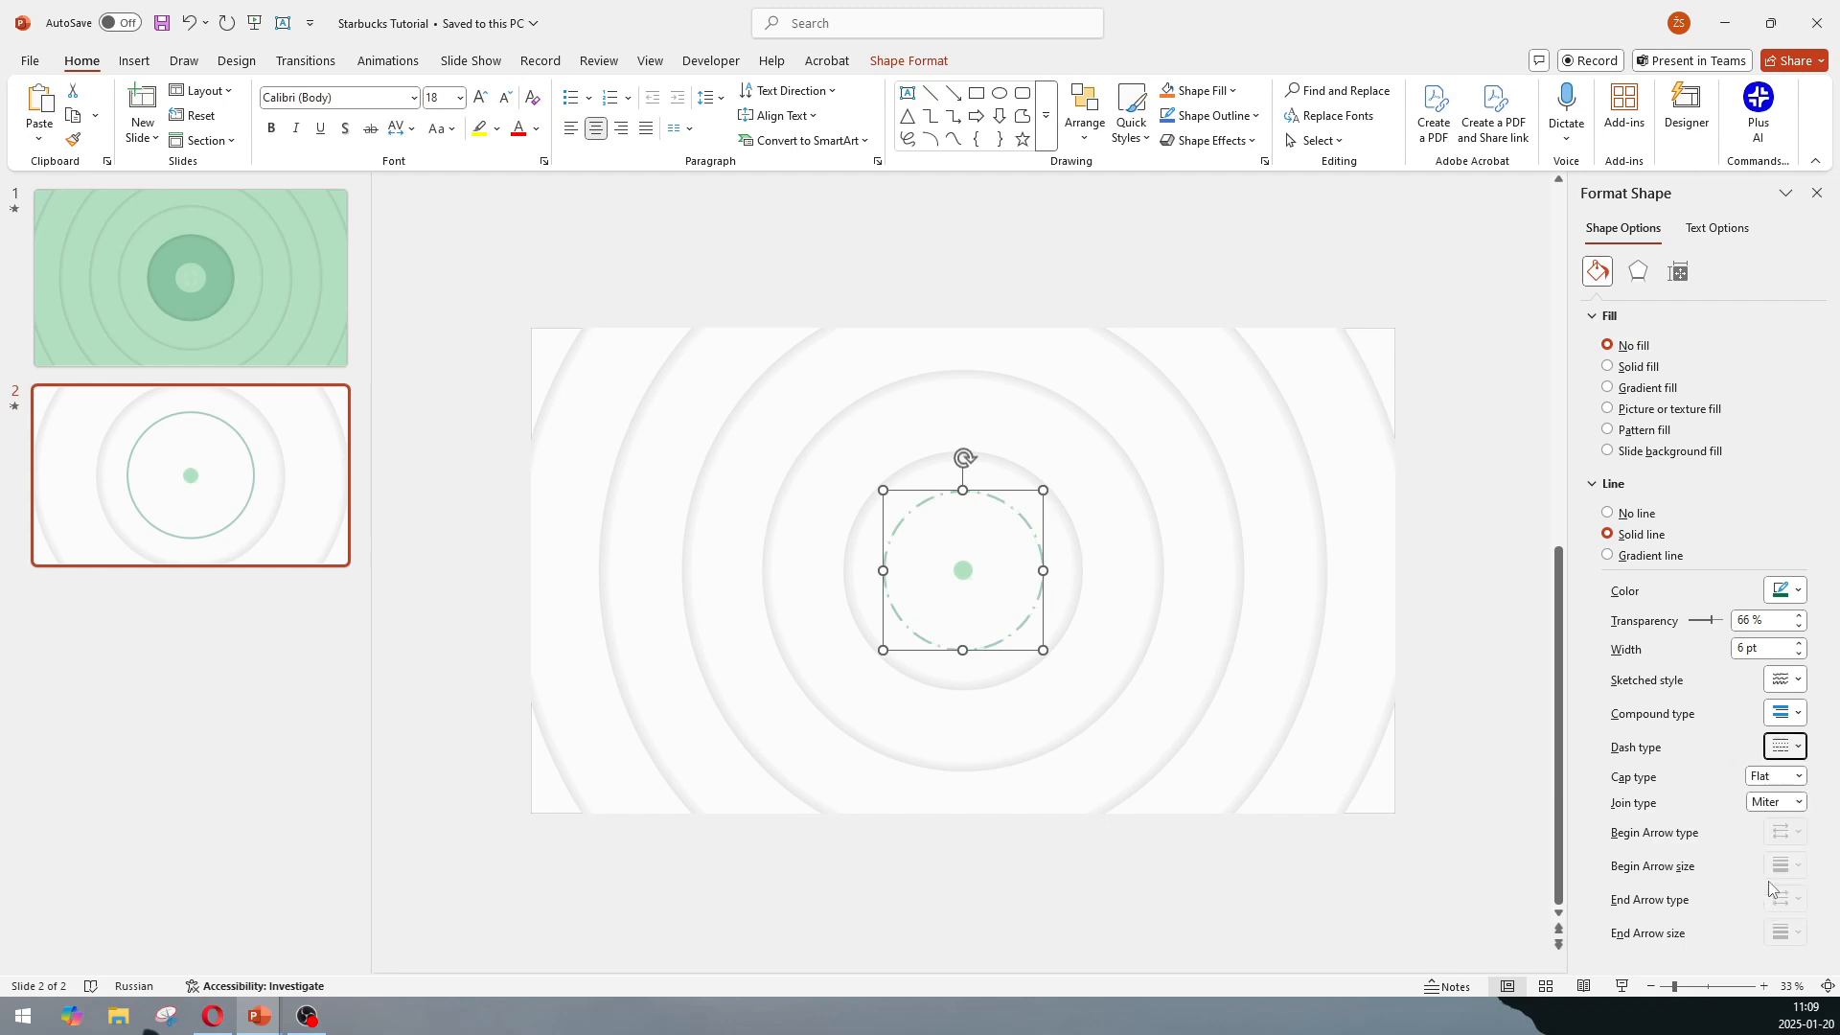
{"action": "mouse_move", "coordinate": [1043, 650]}
{"action": "left_mouse_down"}
{"action": "mouse_move", "coordinate": [1056, 668]}
{"action": "mouse_move", "coordinate": [1042, 642]}
{"action": "left_mouse_up"}
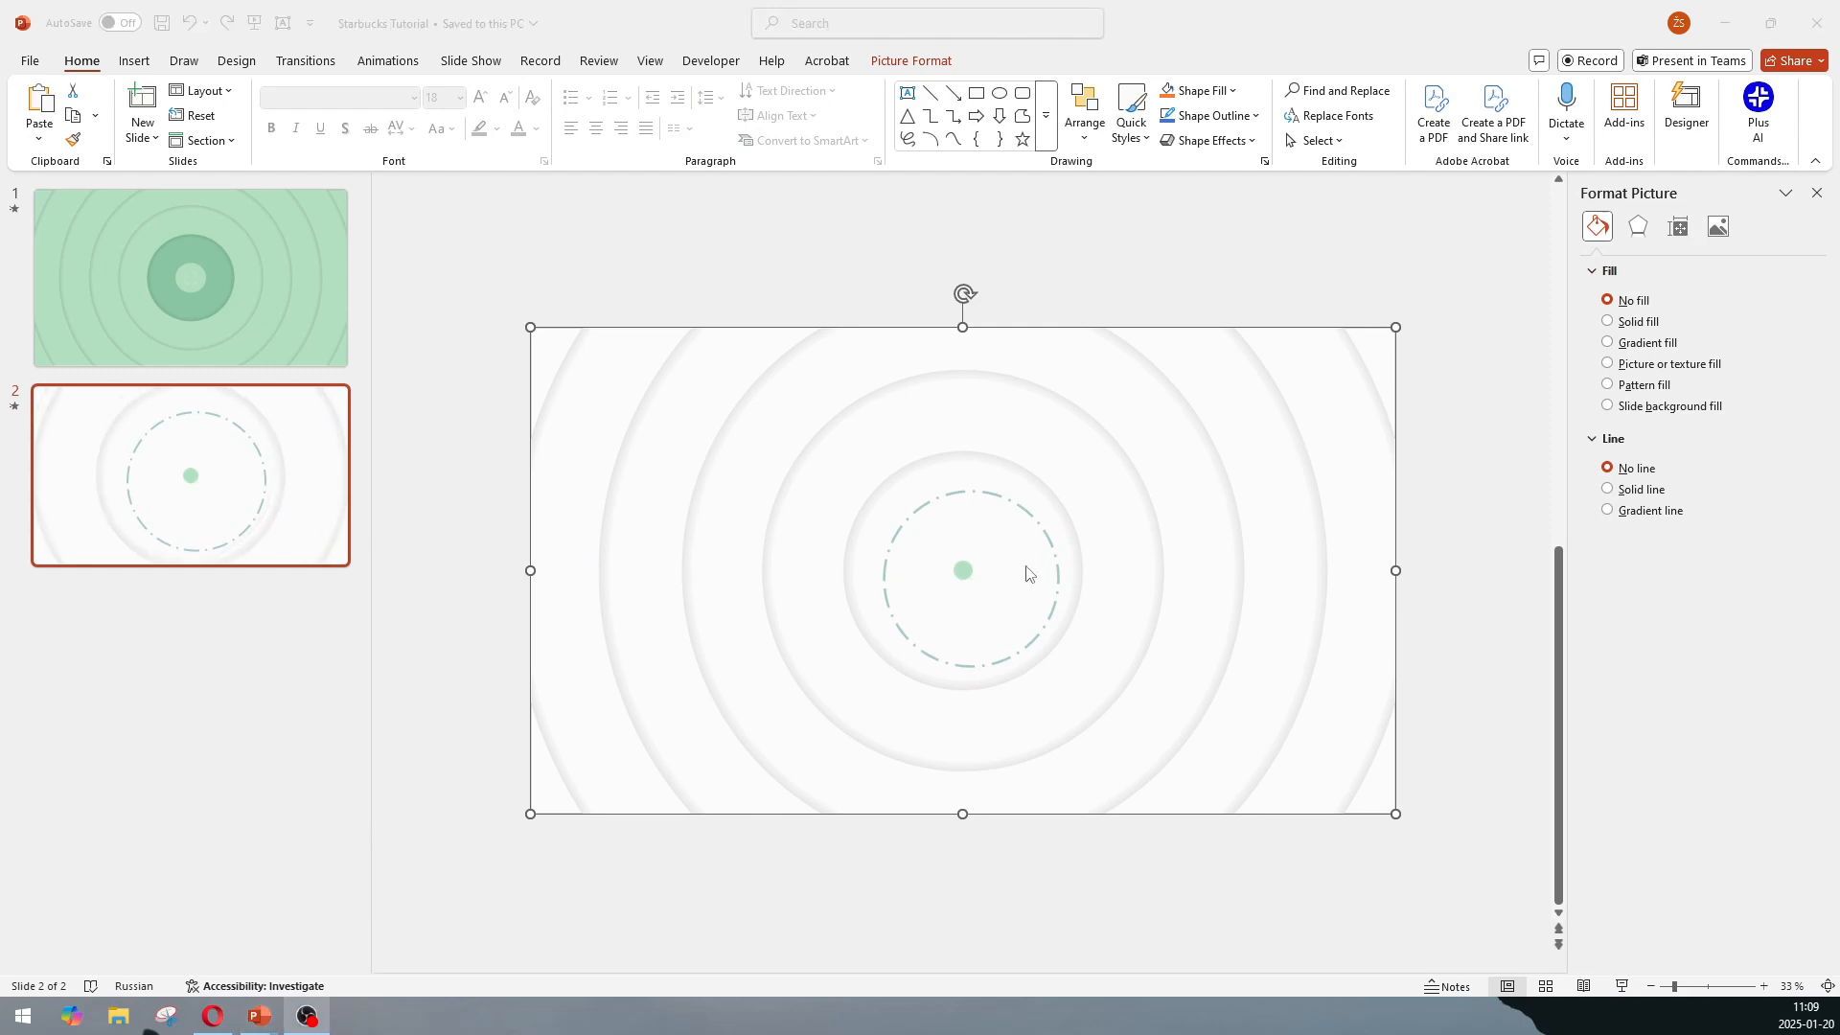
{"action": "left_click", "coordinate": [1055, 567]}
{"action": "left_click_drag", "start_coordinate": [1053, 559], "coordinate": [1048, 547]}
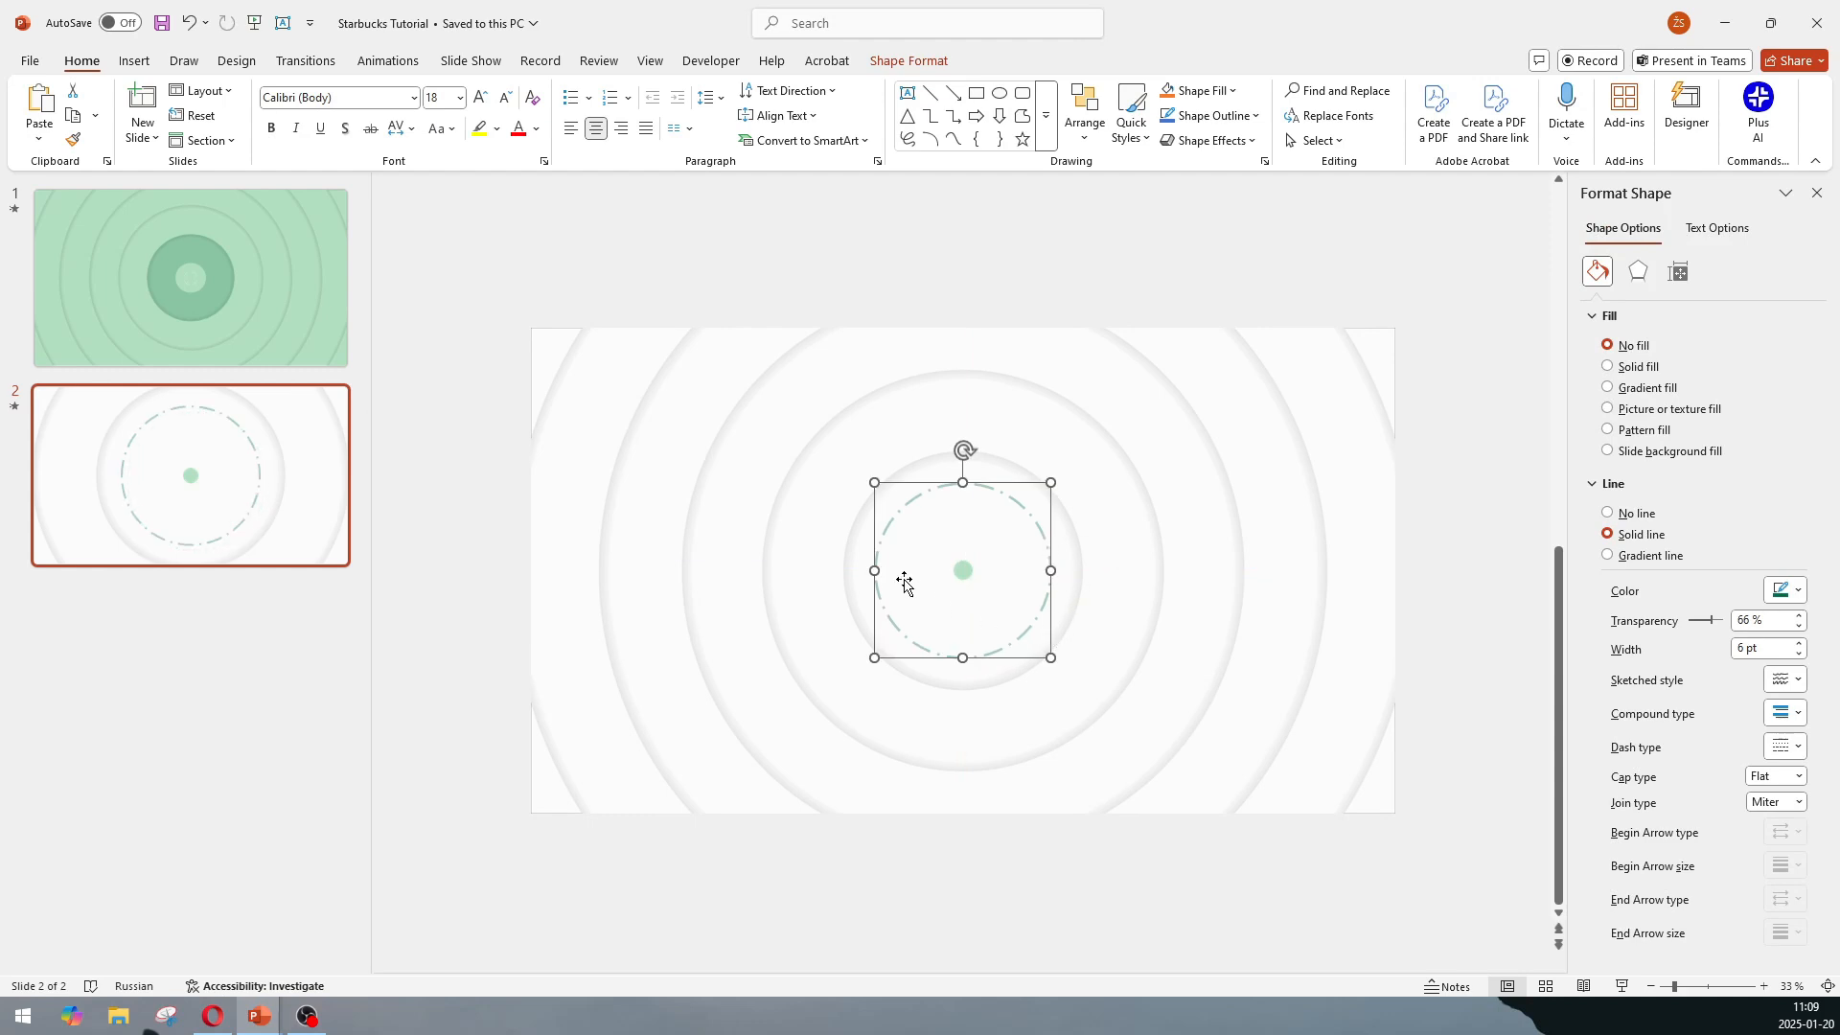
Replace the small green dot at the ring's center on slide 2 with the copied Starbucks logo, centered inside the ring.
{"action": "left_click", "coordinate": [963, 571]}
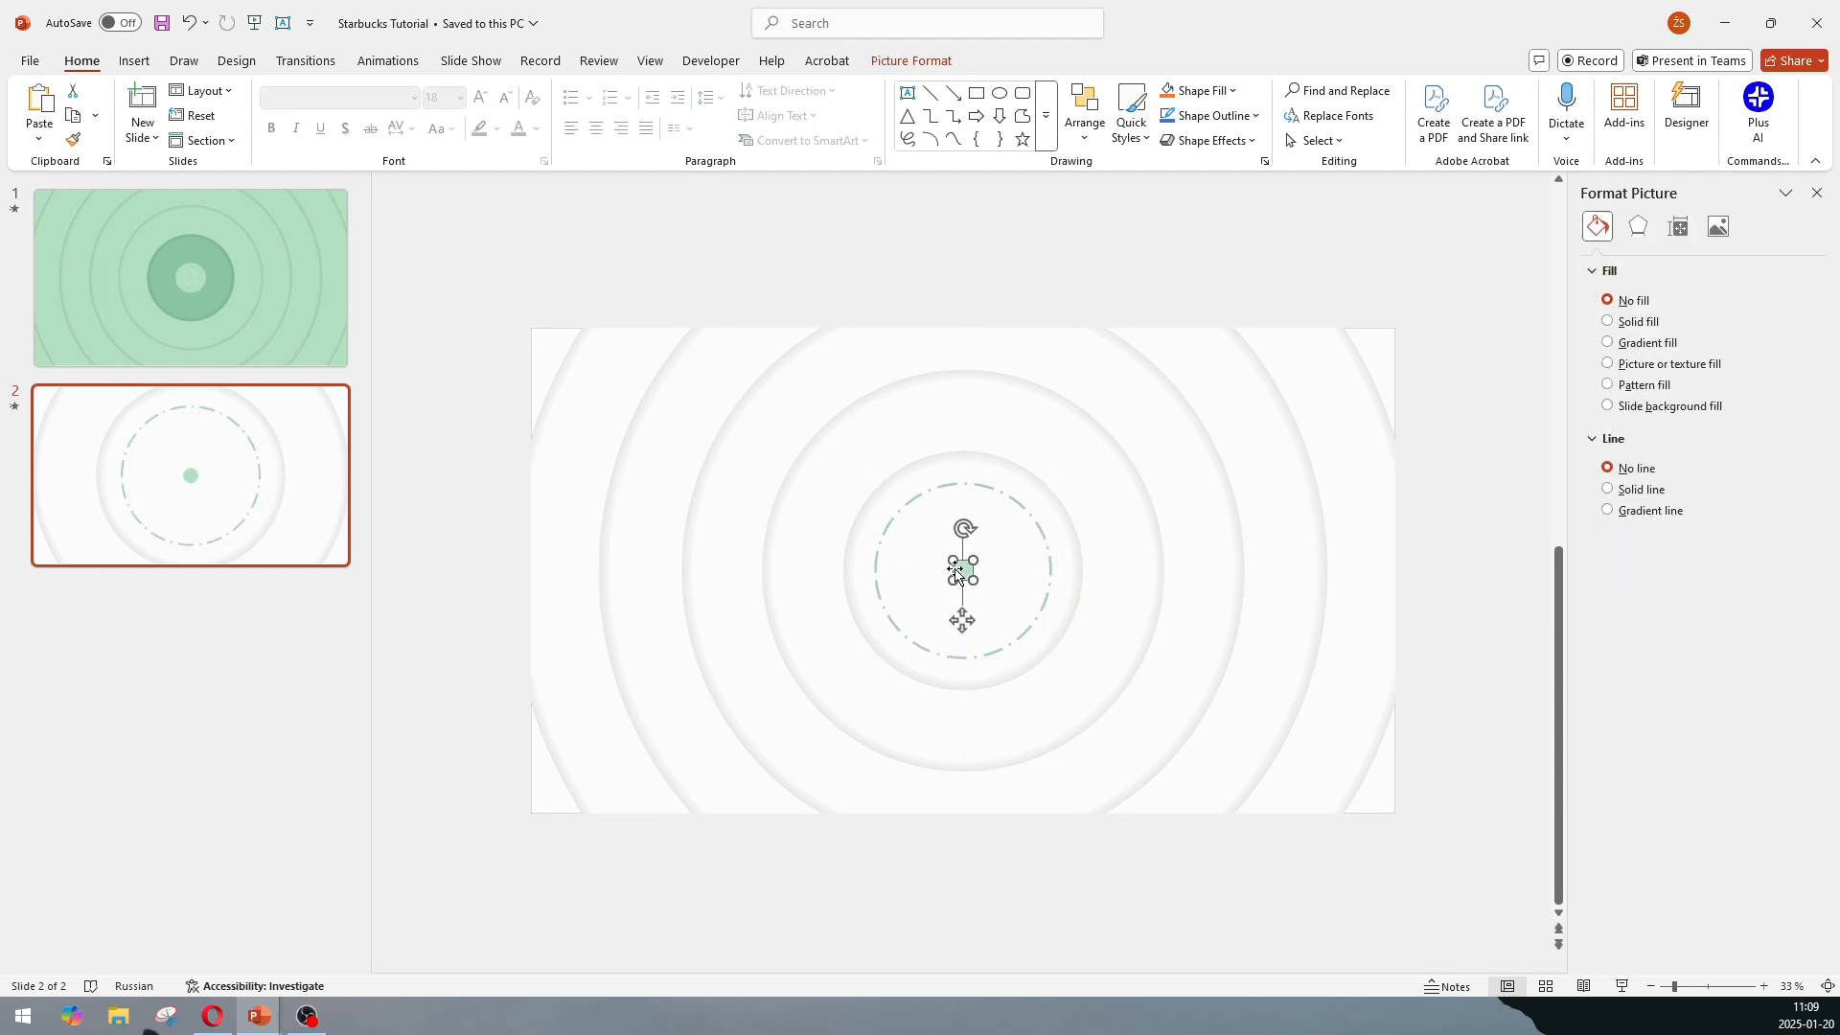
{"action": "key", "text": "Delete"}
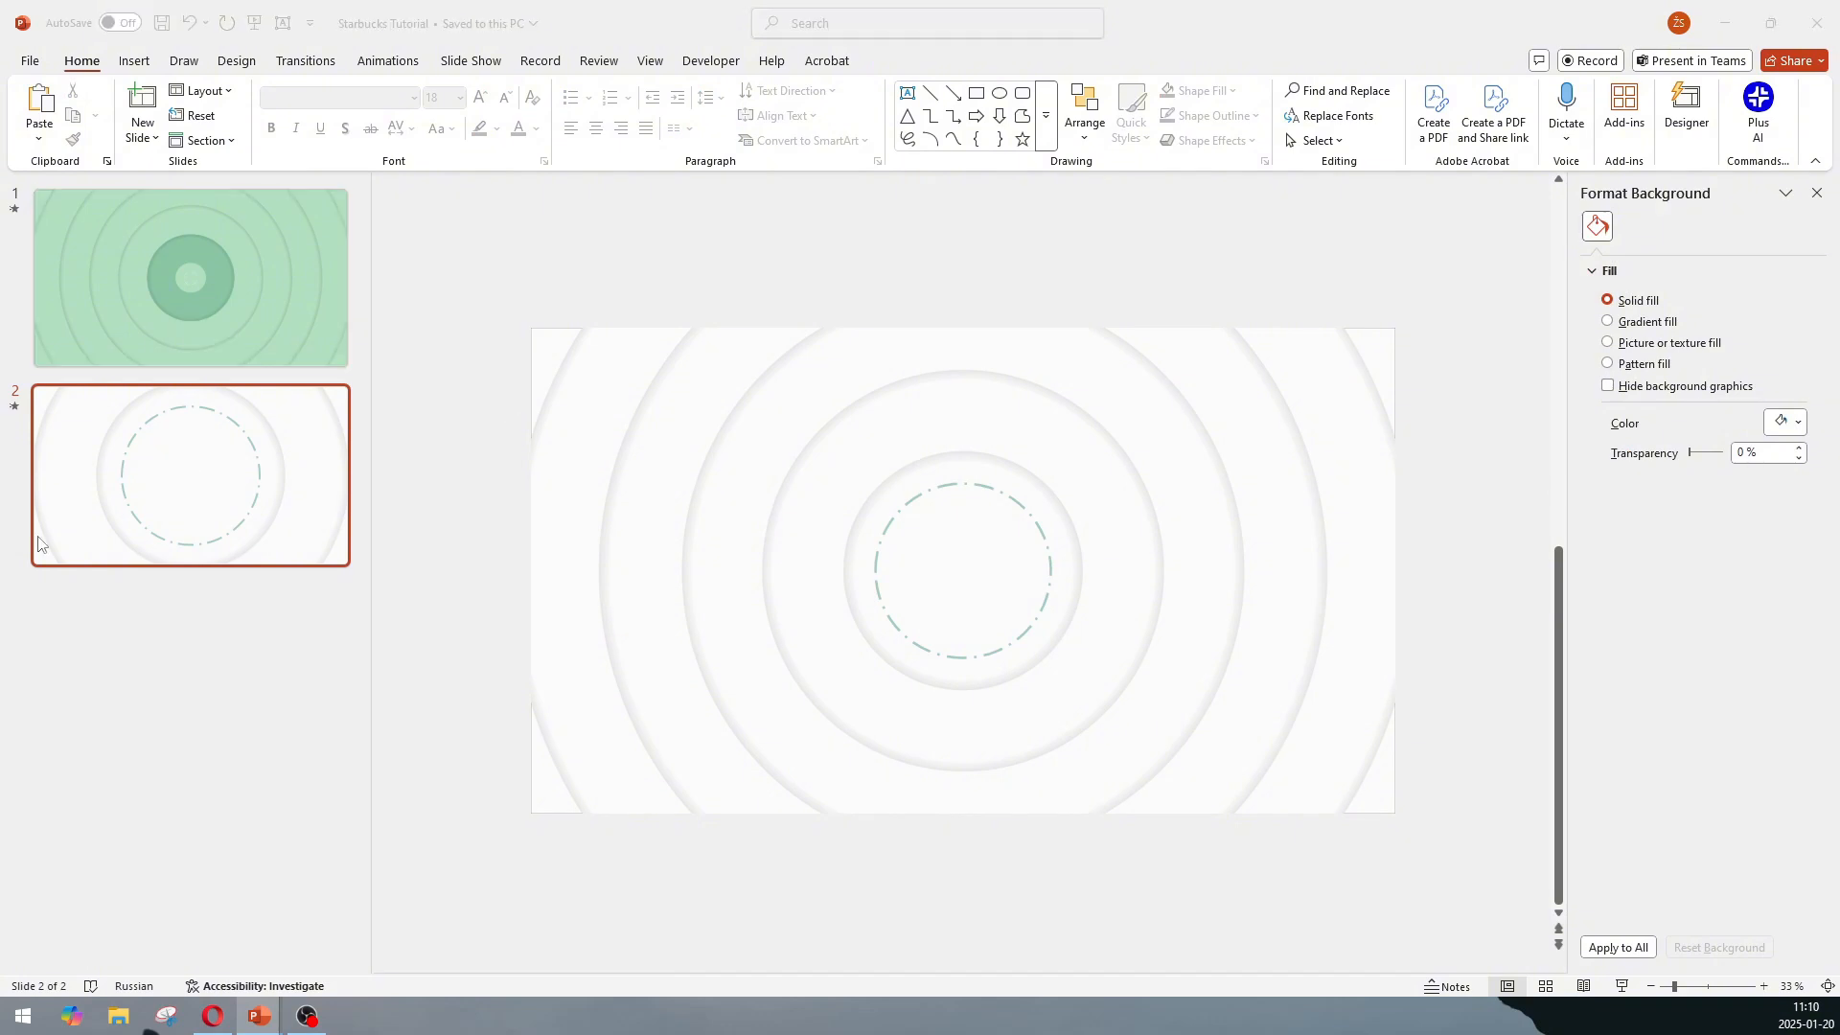
{"action": "left_click", "coordinate": [980, 579]}
{"action": "key", "text": "ctrl+v"}
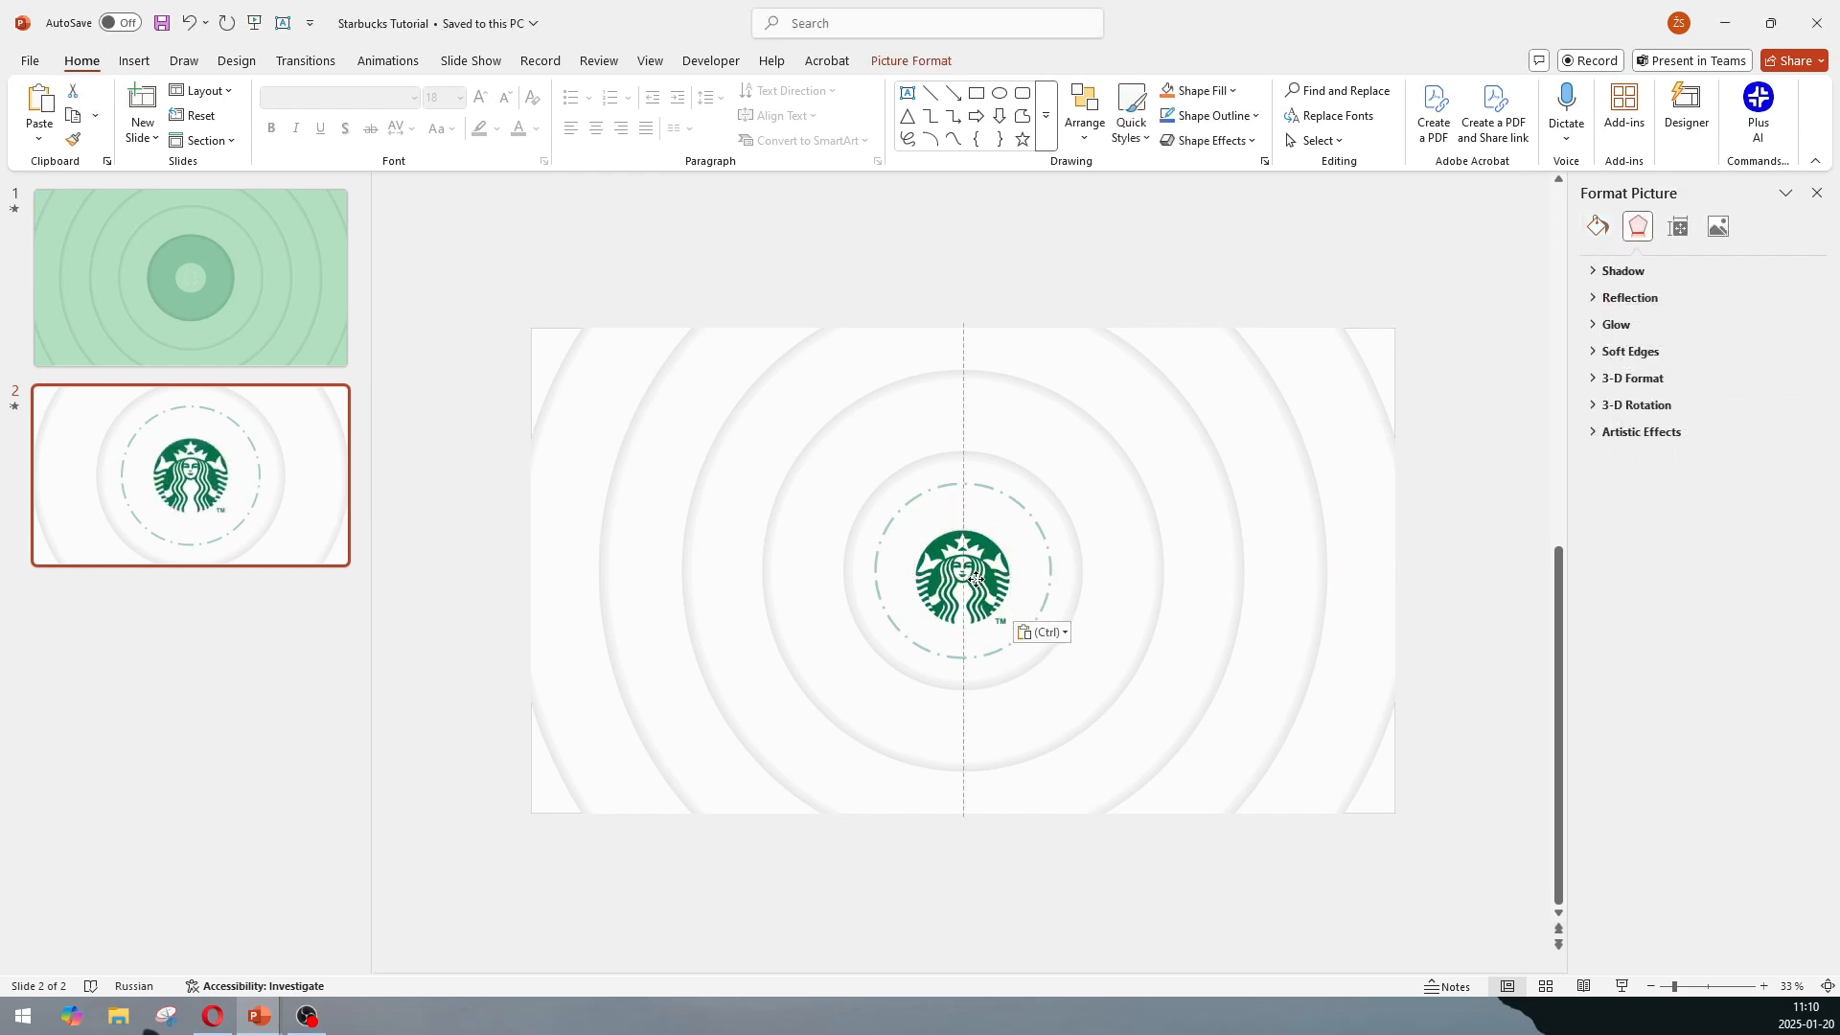
{"action": "left_click", "coordinate": [925, 893]}
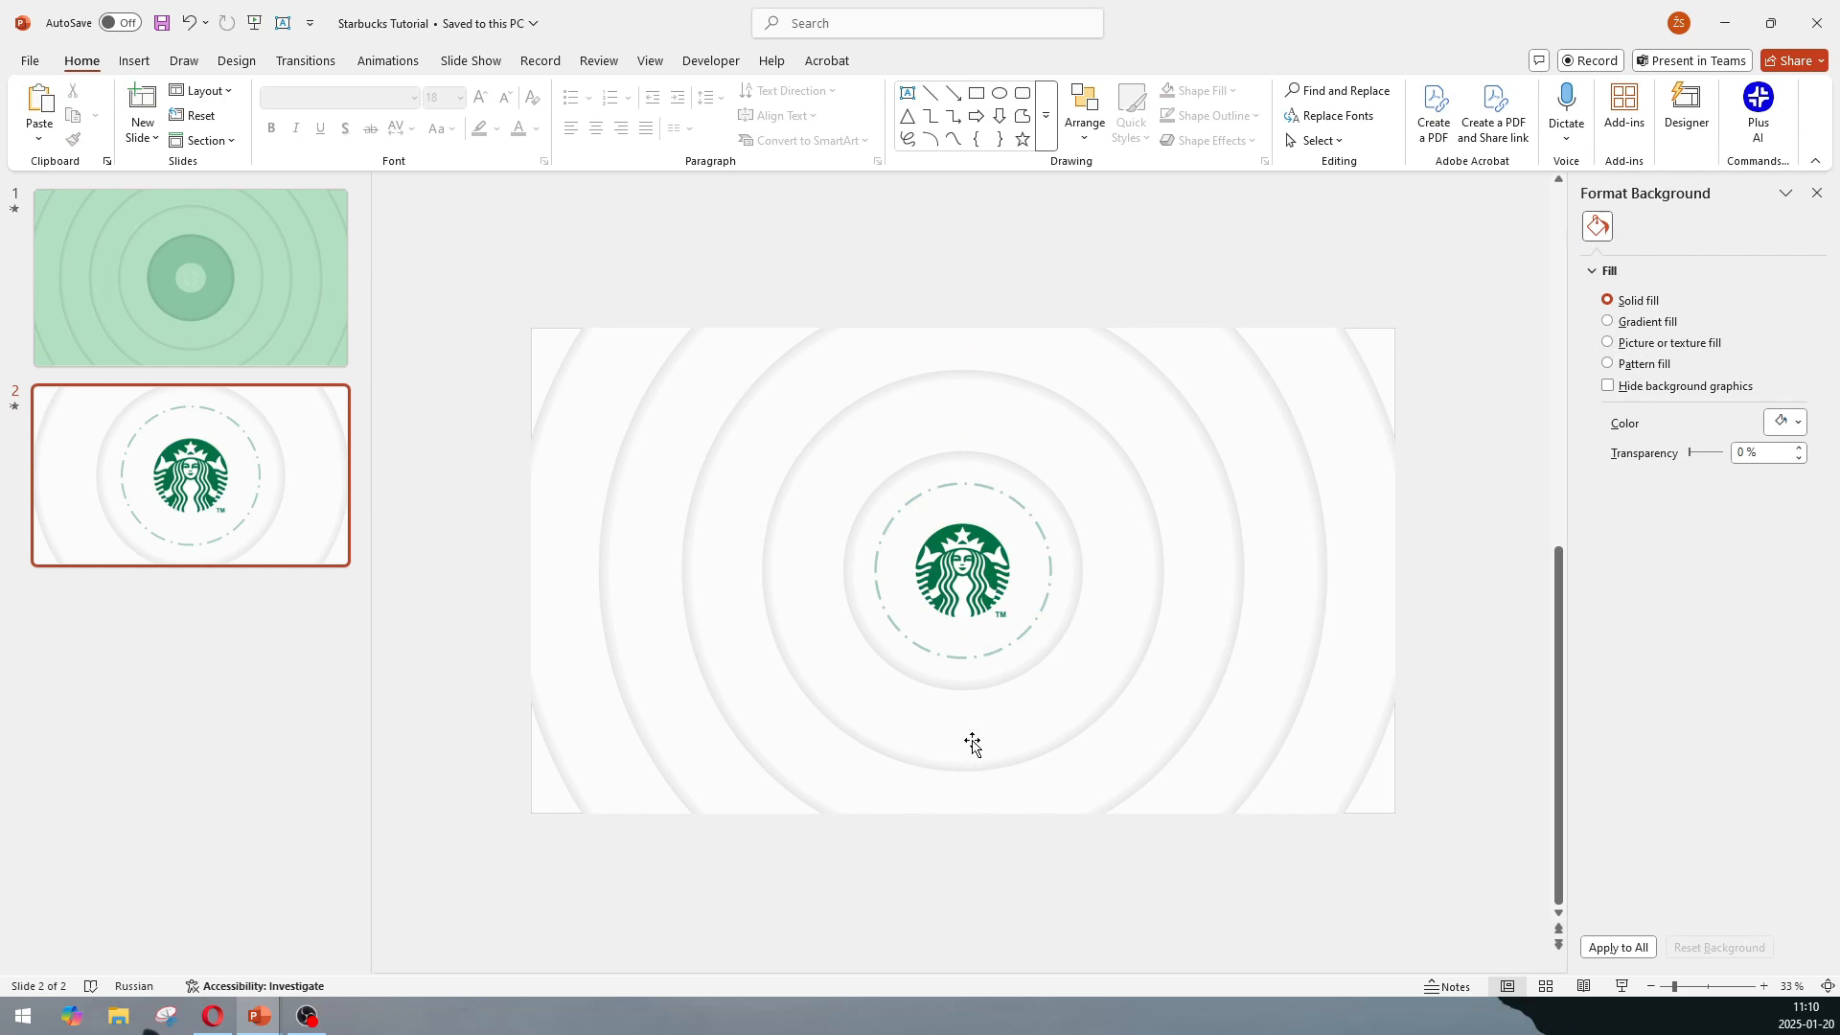
{"action": "left_click", "coordinate": [900, 514]}
{"action": "left_click_drag", "start_coordinate": [877, 489], "coordinate": [882, 498]}
{"action": "left_click", "coordinate": [1034, 628]}
{"action": "key", "text": "ctrl+z"}
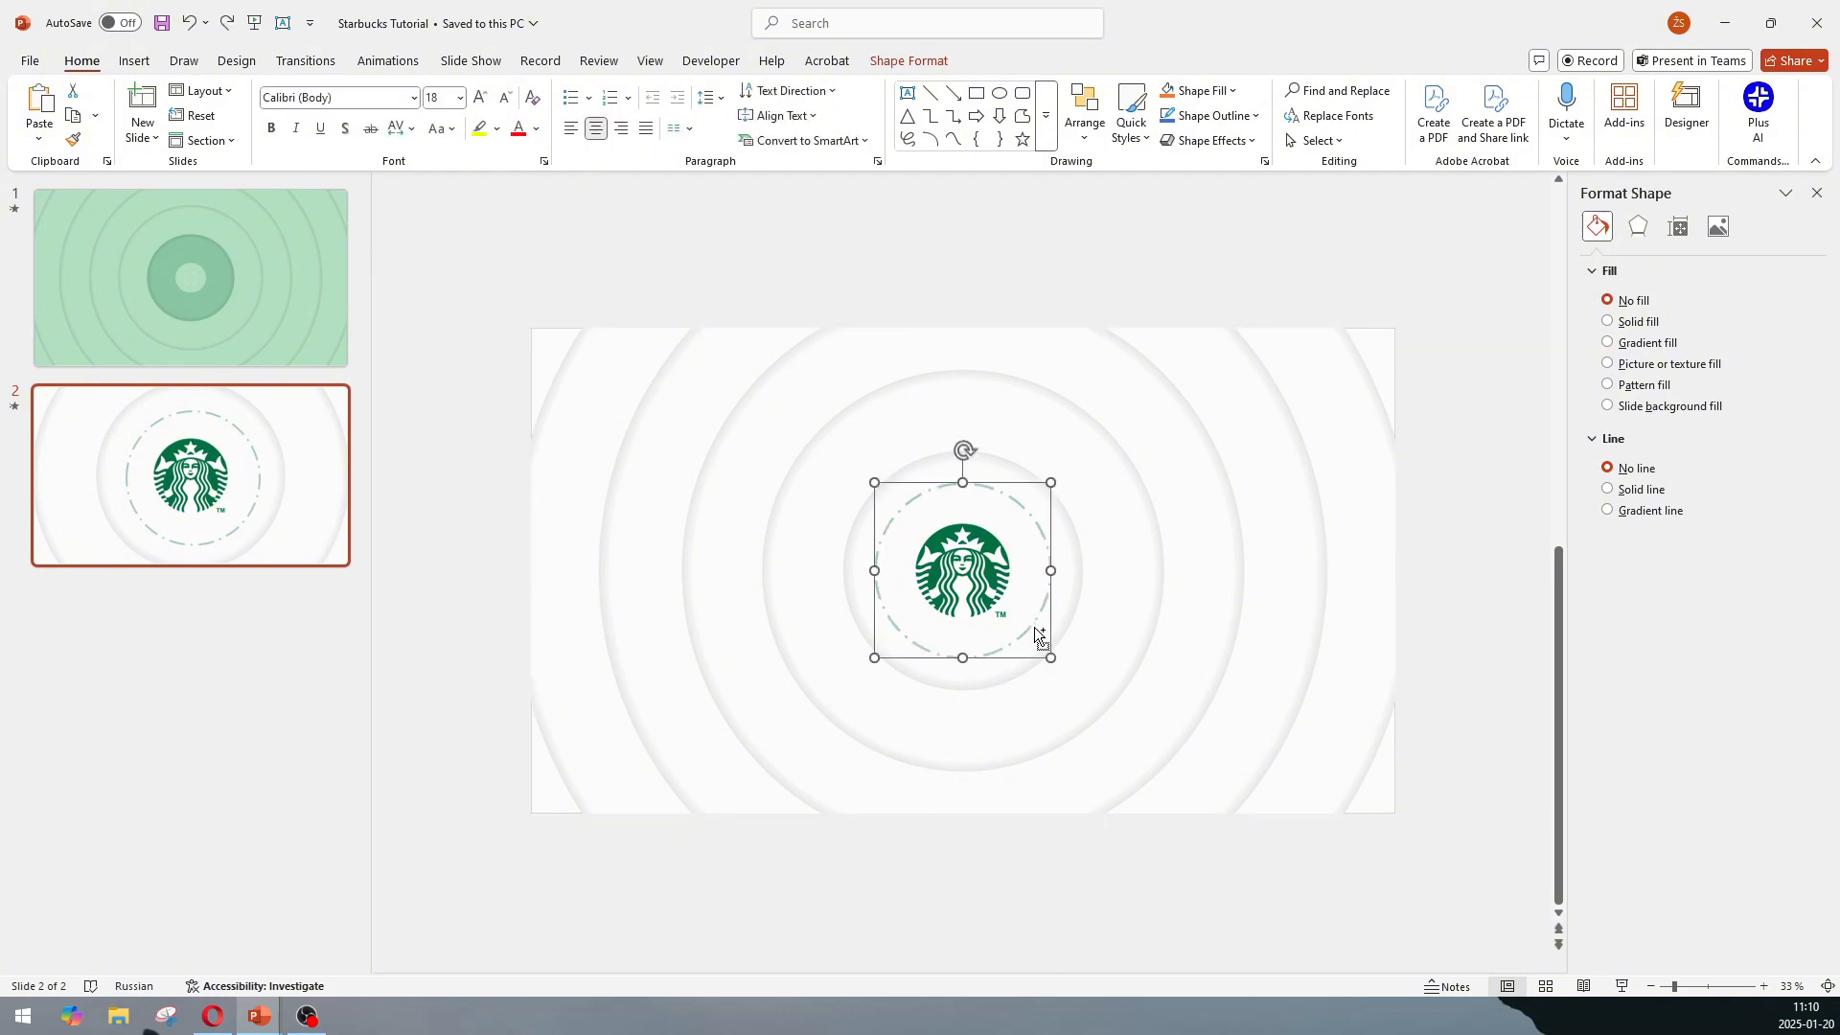
Shrink the dashed ring on slide 2 slightly around its center and rotate it a little more than half a turn.
{"action": "mouse_move", "coordinate": [1034, 628]}
{"action": "left_mouse_down"}
{"action": "mouse_move", "coordinate": [1044, 647]}
{"action": "mouse_move", "coordinate": [1030, 620]}
{"action": "left_mouse_up"}
{"action": "left_click", "coordinate": [1030, 620]}
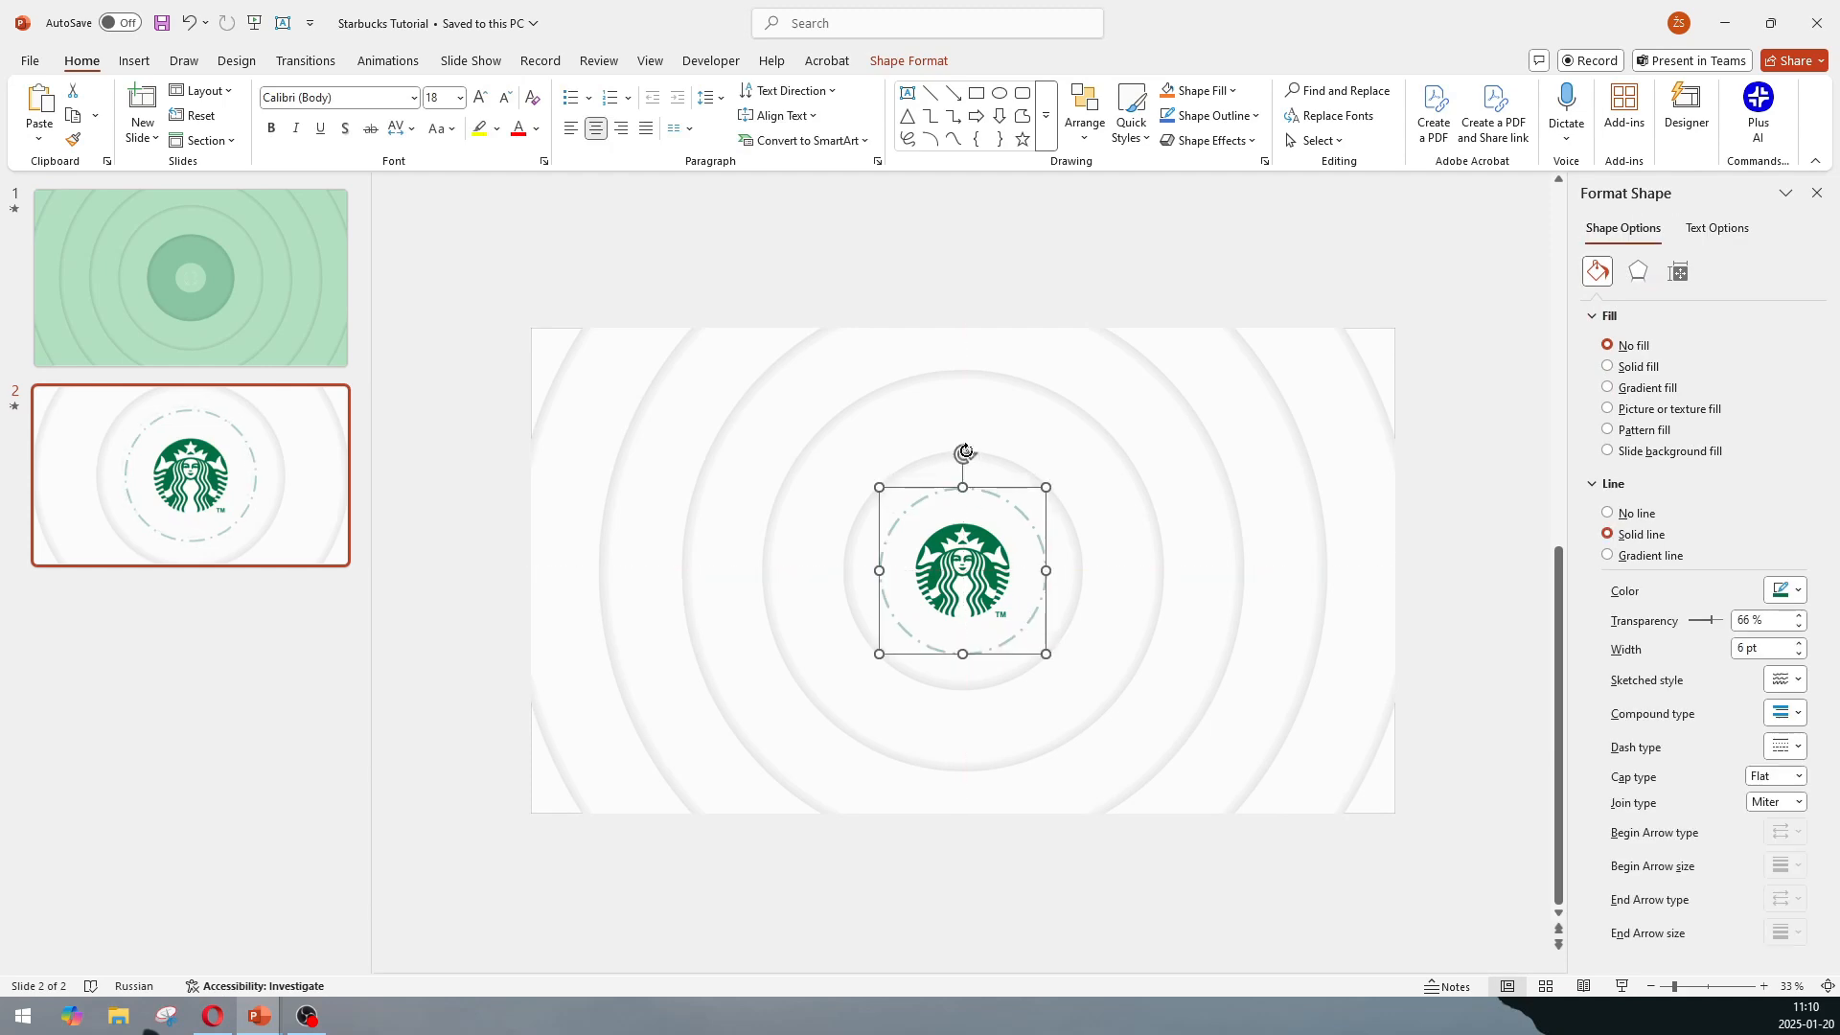
{"action": "left_click_drag", "start_coordinate": [961, 452], "coordinate": [924, 675]}
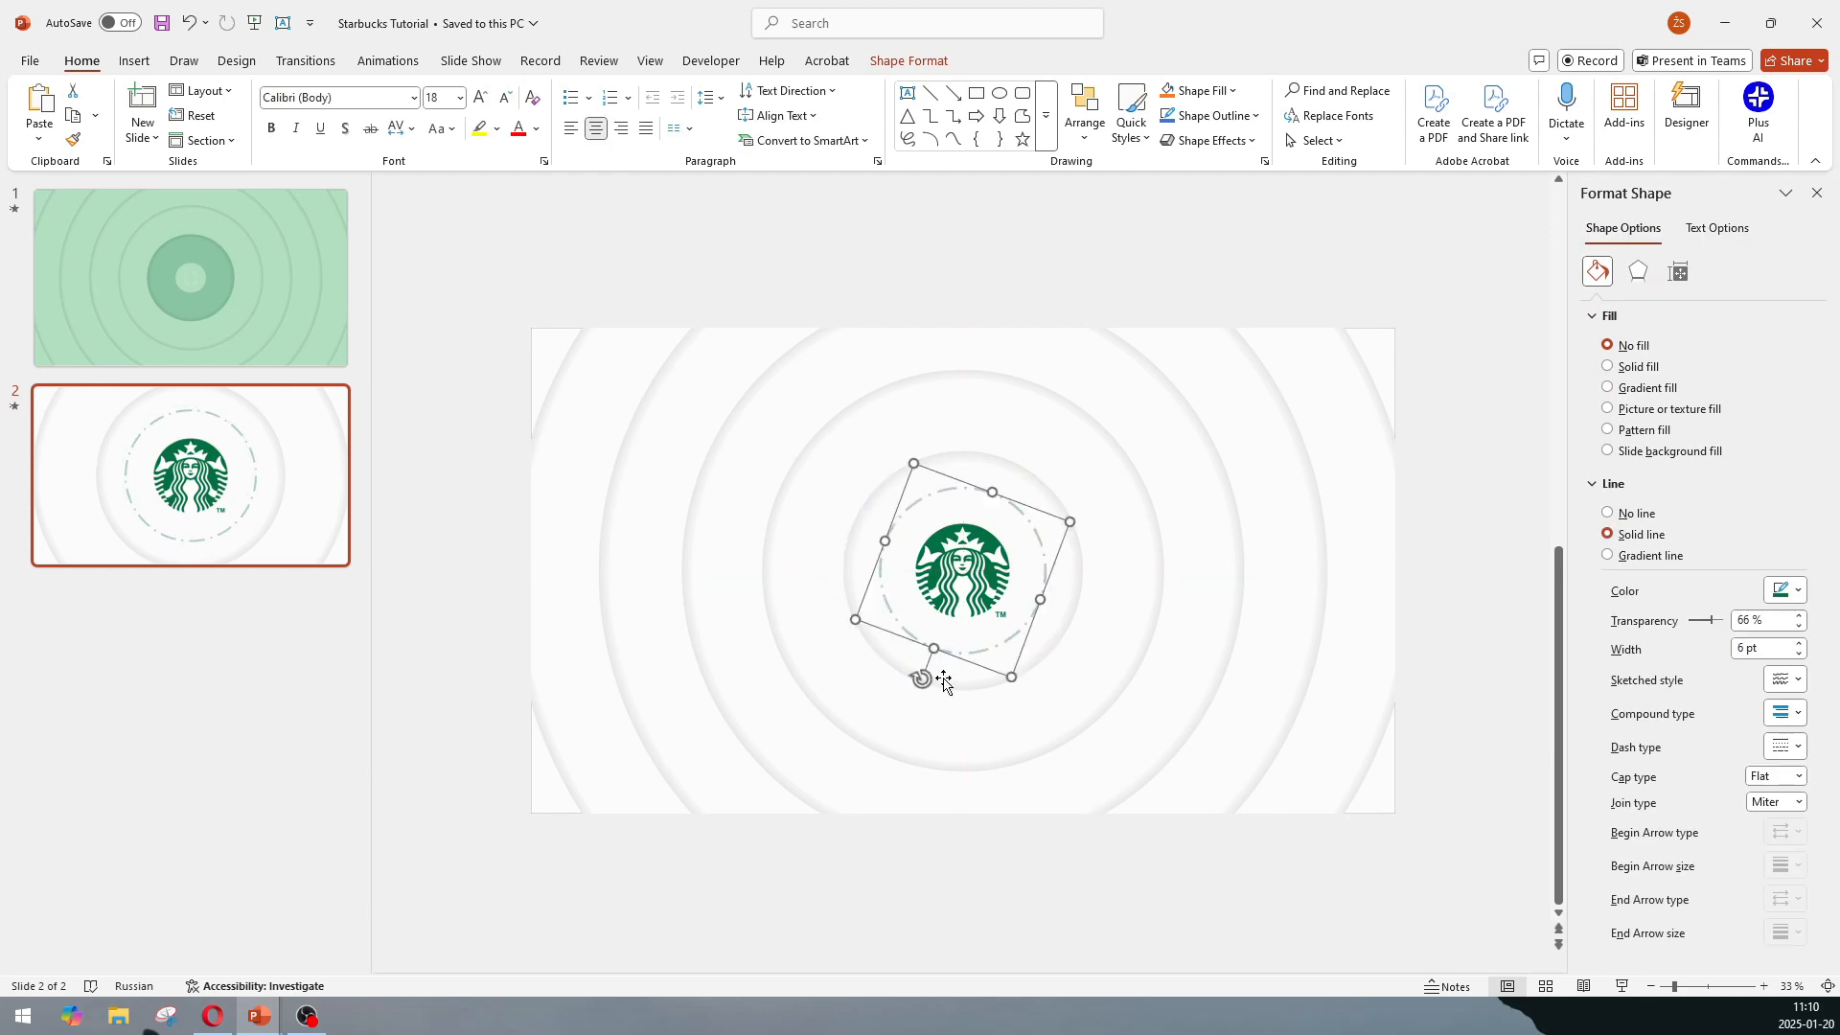
{"action": "left_click", "coordinate": [1816, 195]}
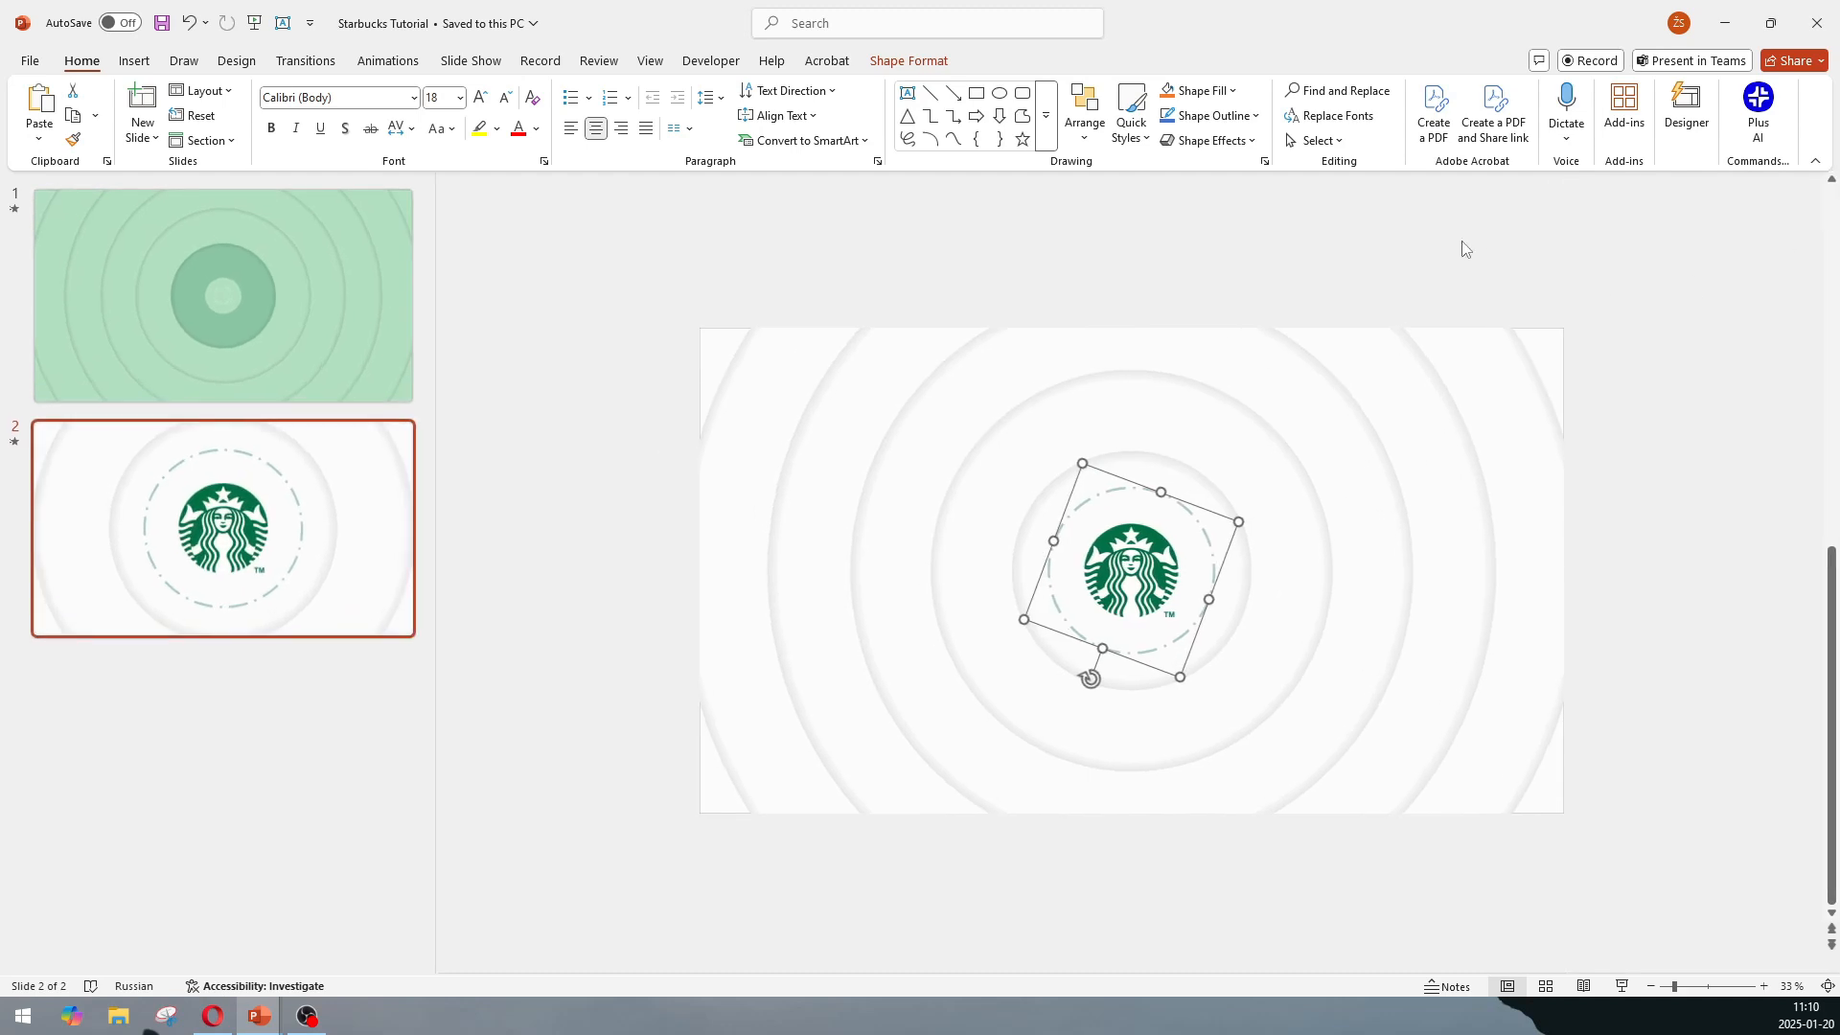
{"action": "left_click", "coordinate": [1457, 246]}
Shrink the background picture on slide 2 slightly in proportion, keeping it centered behind the logo and ring.
{"action": "left_click", "coordinate": [790, 733]}
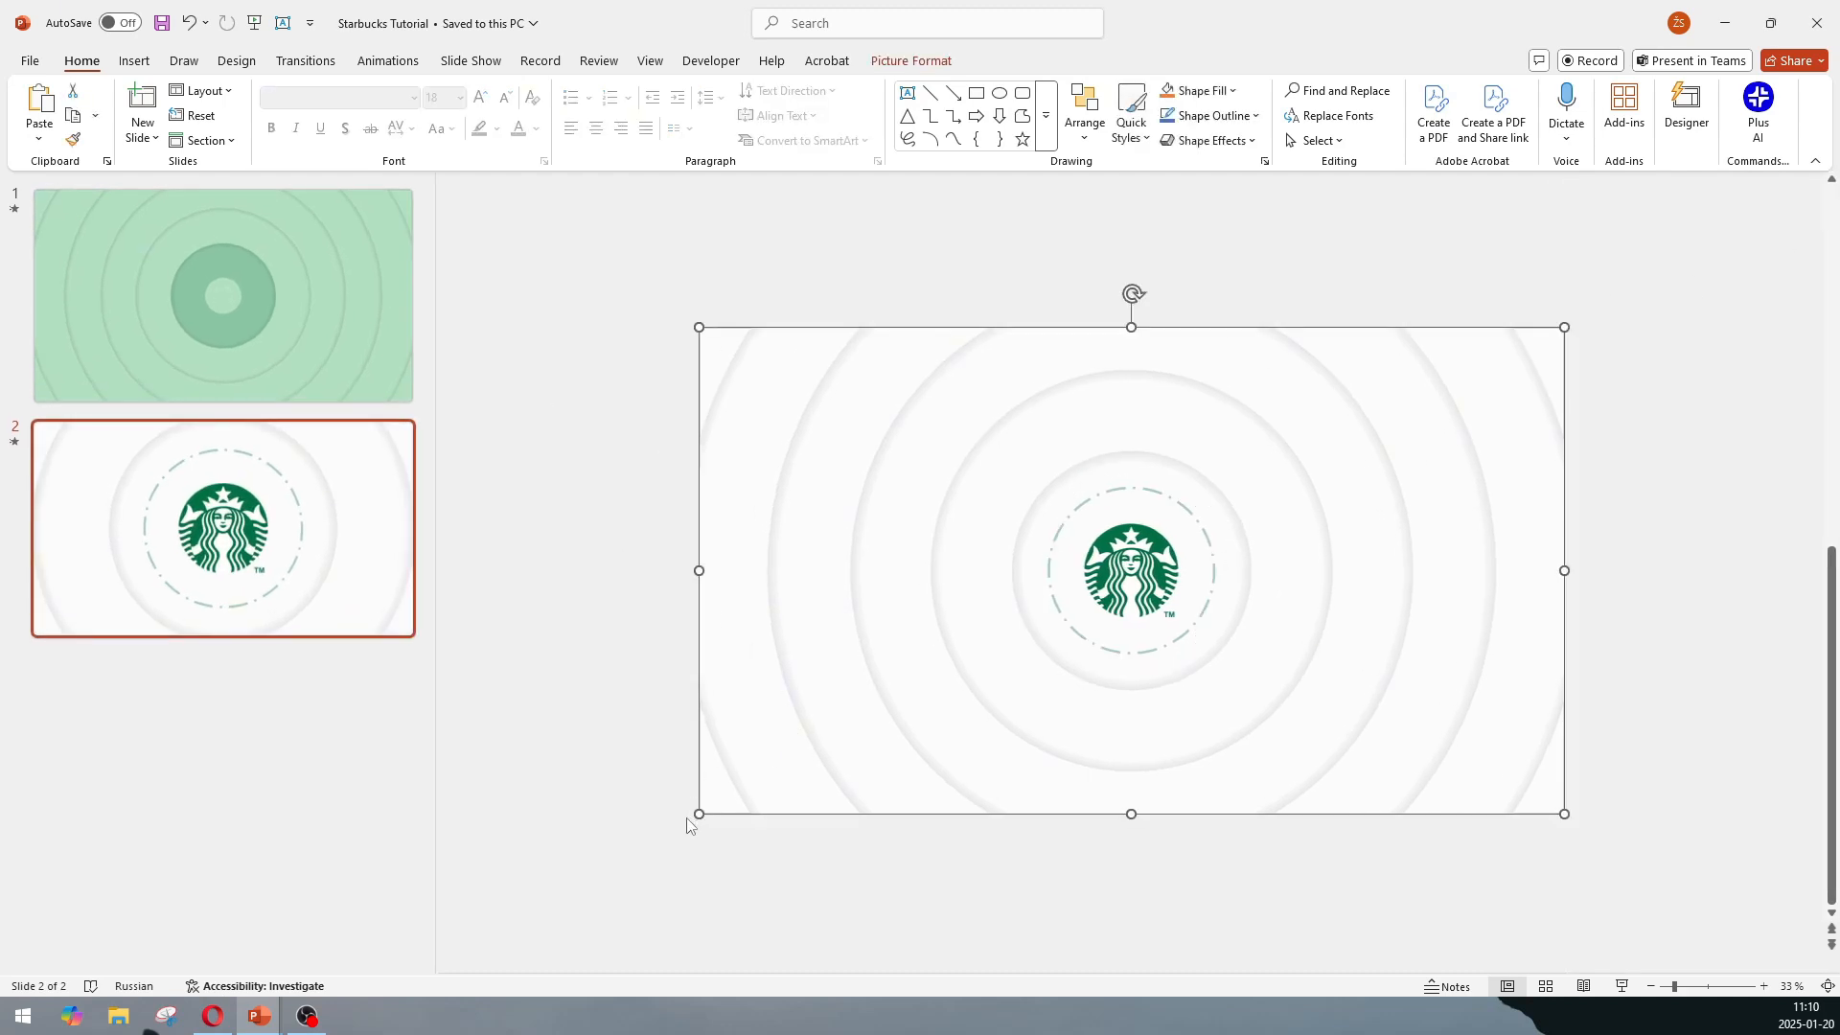
{"action": "left_click_drag", "start_coordinate": [698, 815], "coordinate": [714, 805]}
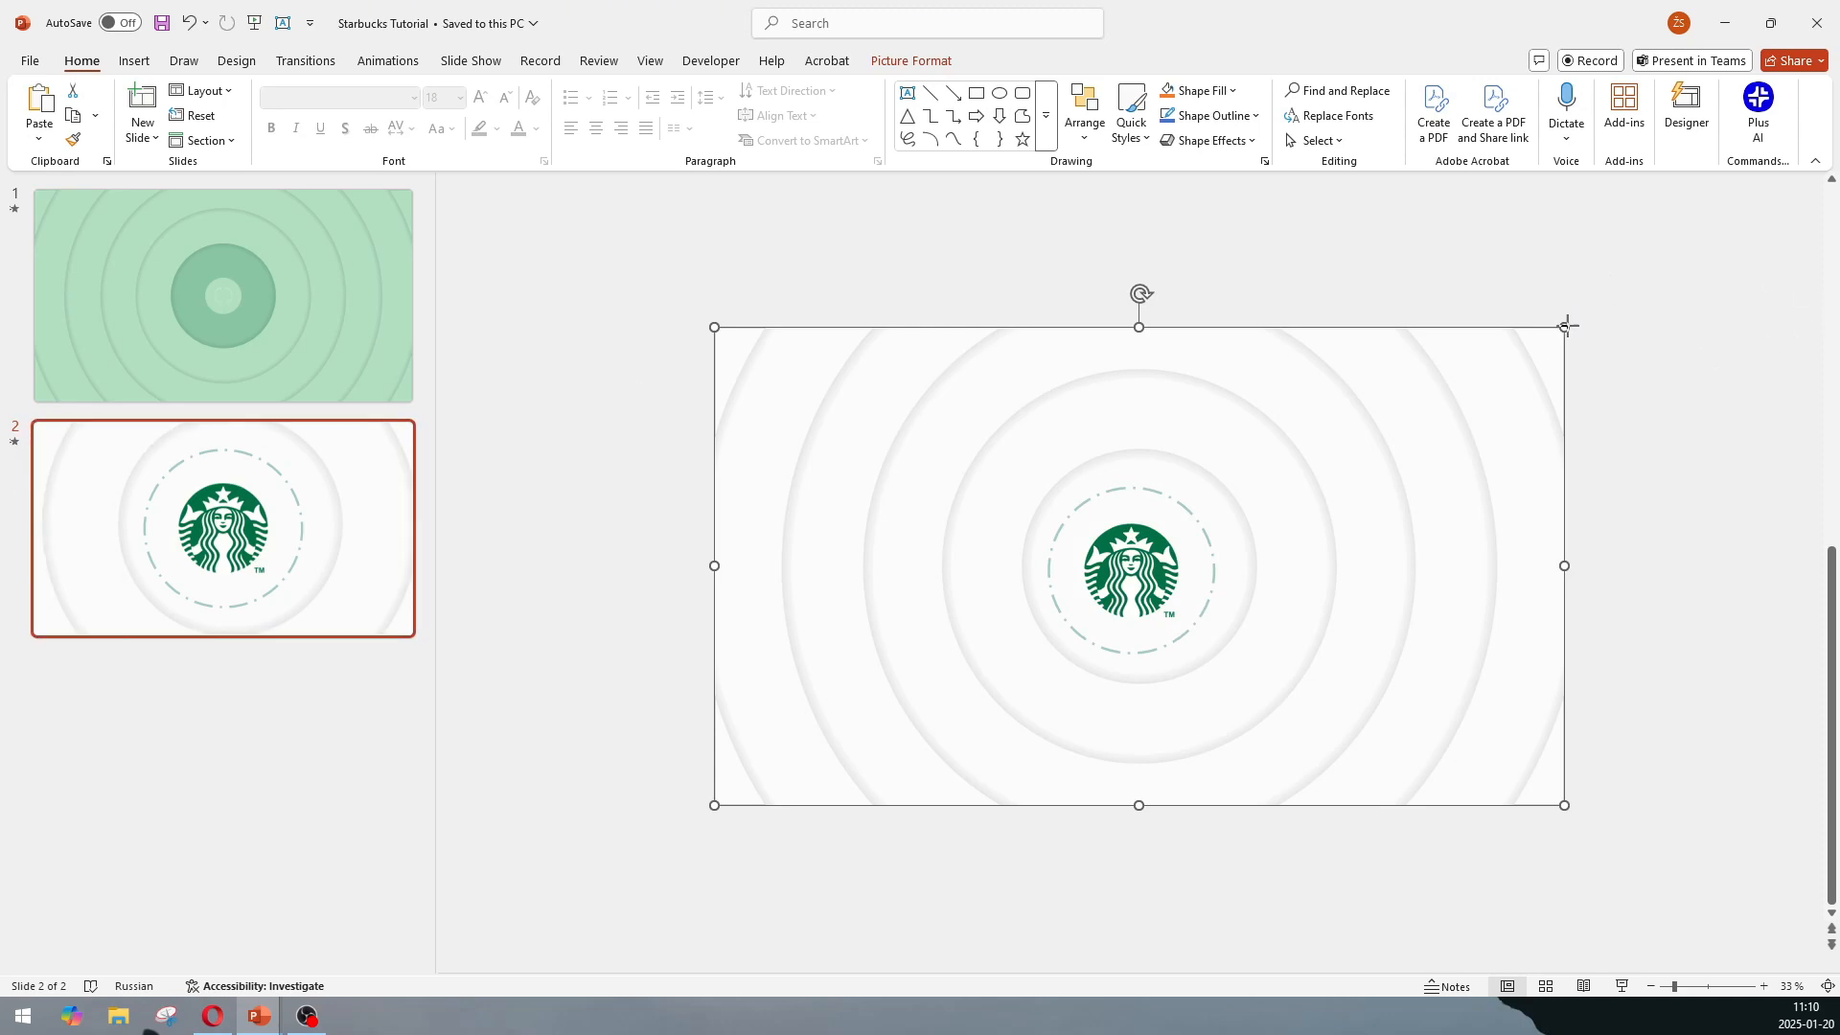
{"action": "left_click_drag", "start_coordinate": [1566, 326], "coordinate": [1544, 337]}
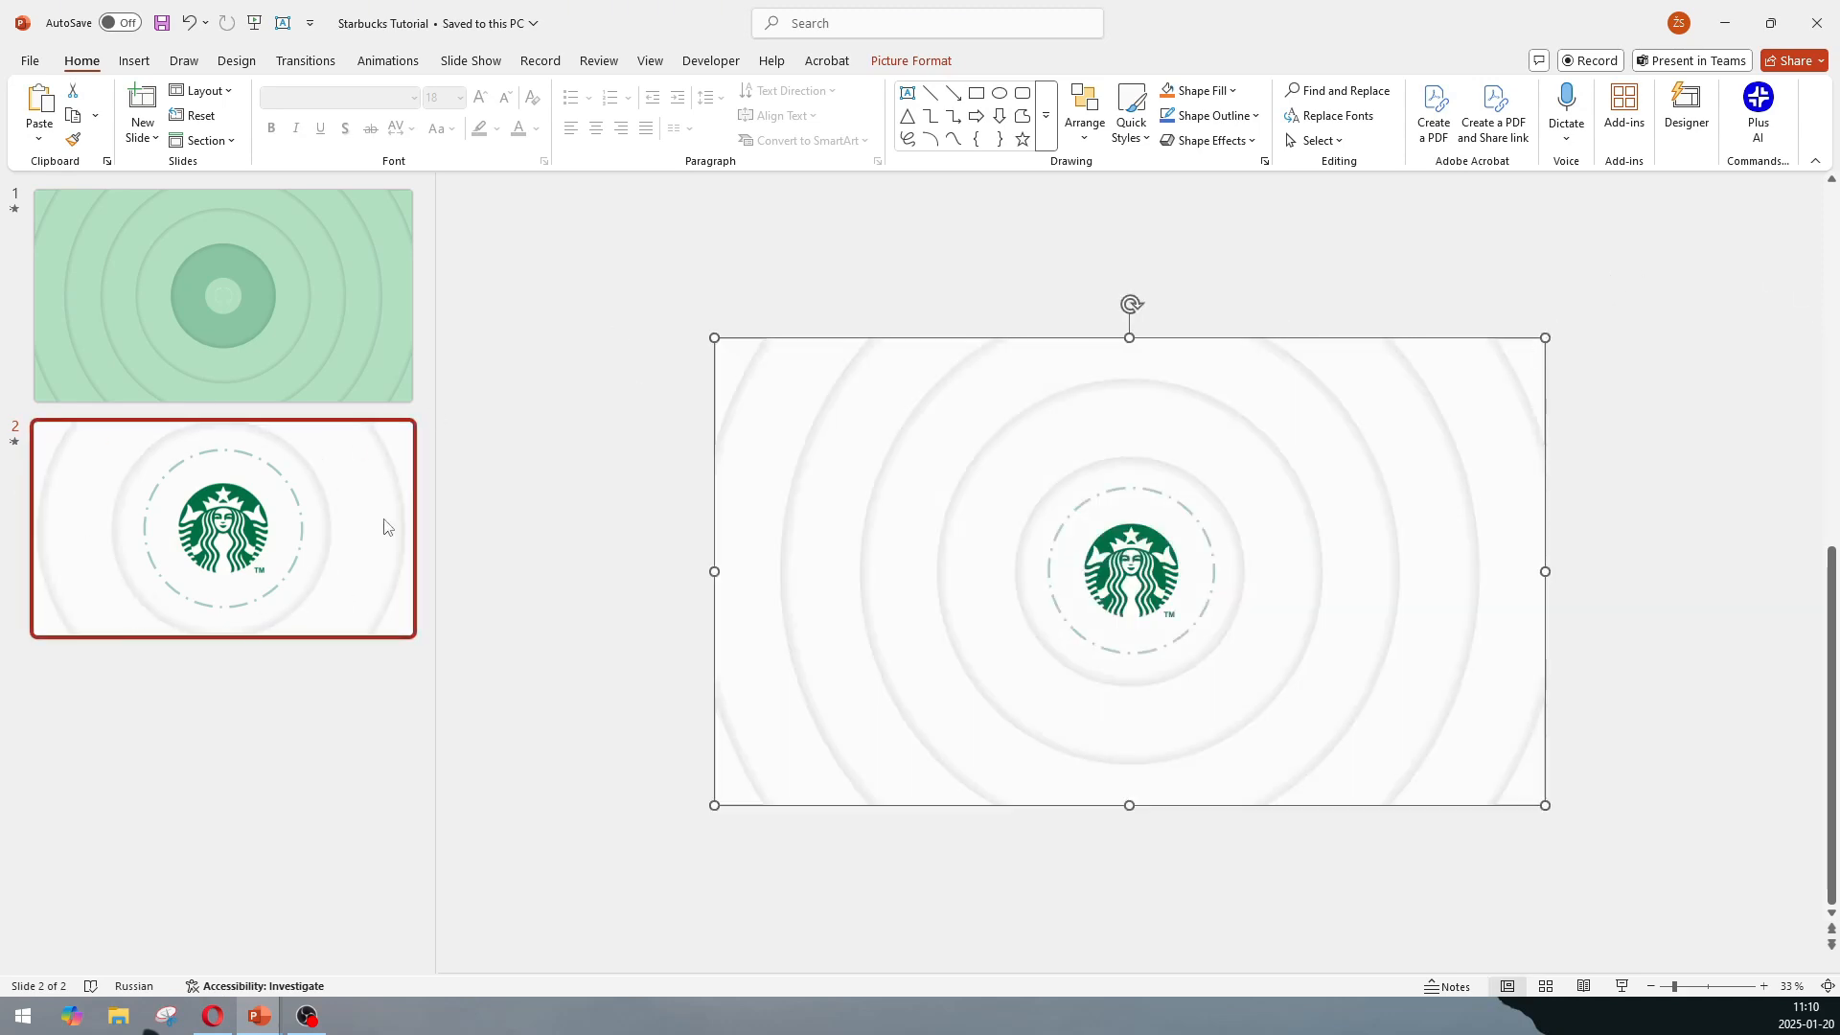
{"action": "left_click_drag", "start_coordinate": [924, 595], "coordinate": [923, 595]}
{"action": "left_click", "coordinate": [641, 296]}
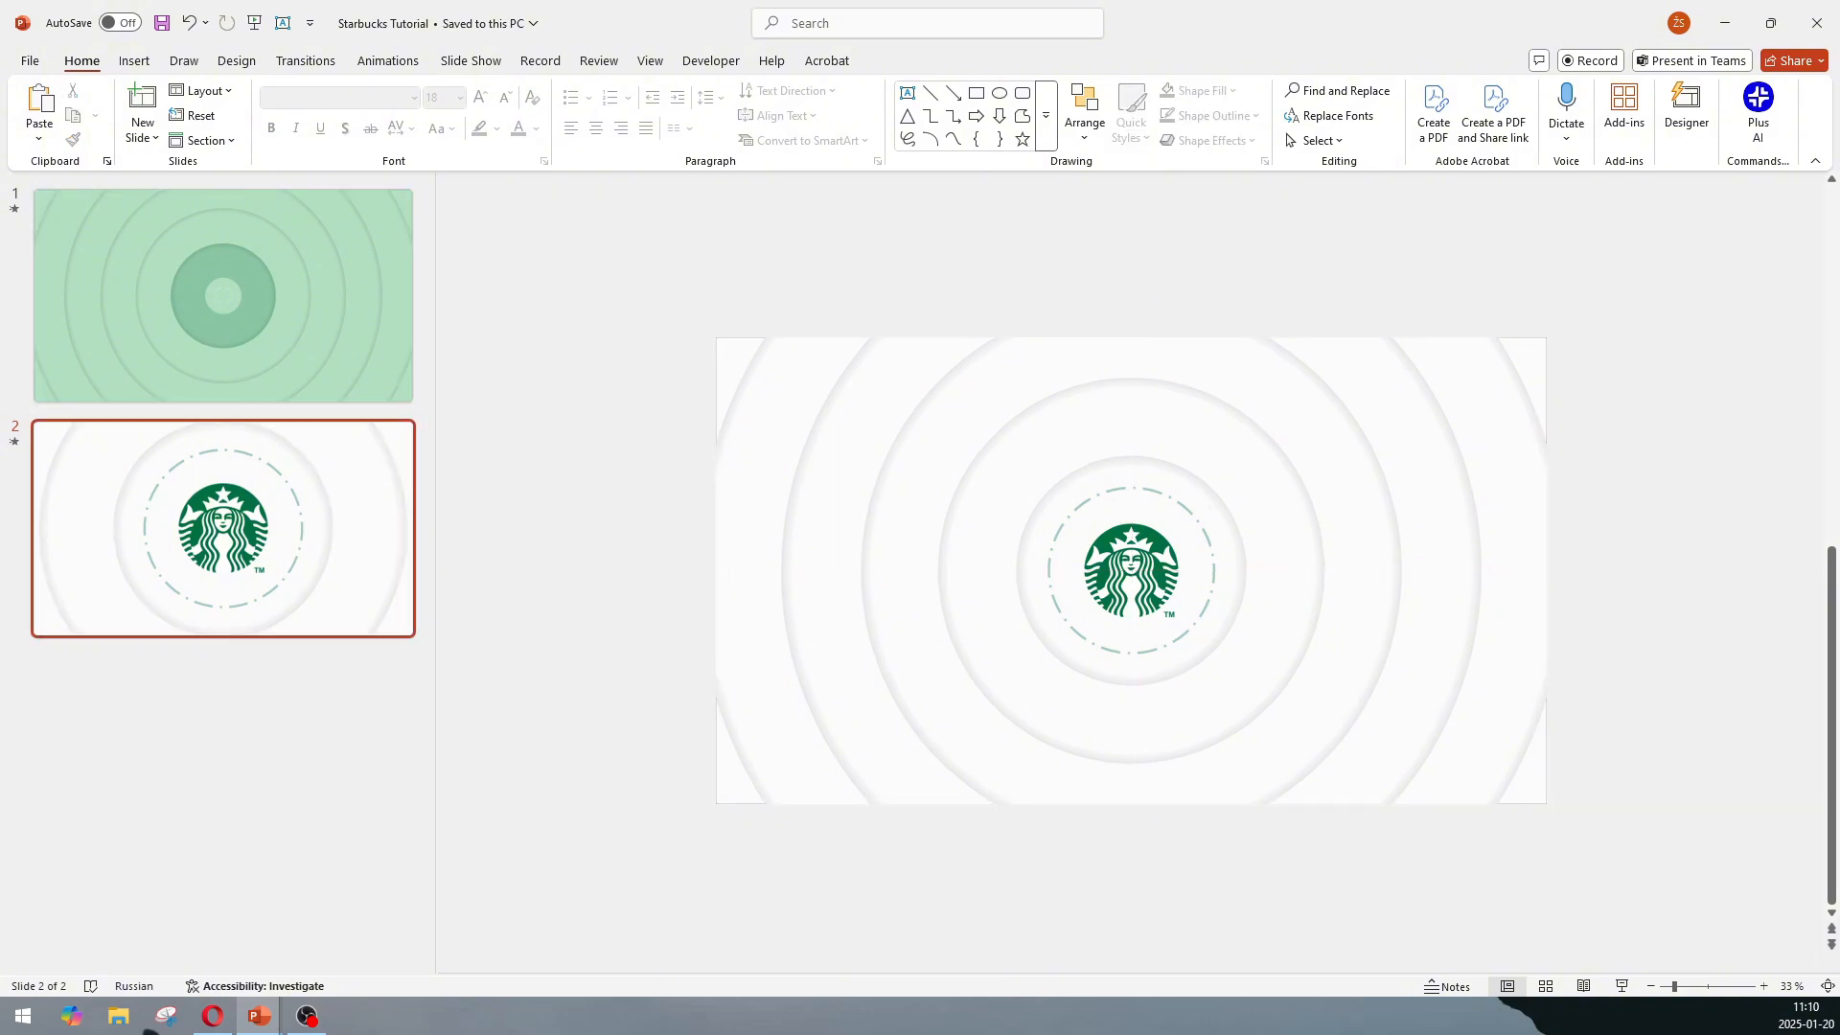
Apply the Morph transition to slide 2.
{"action": "key", "text": "alt+Tab"}
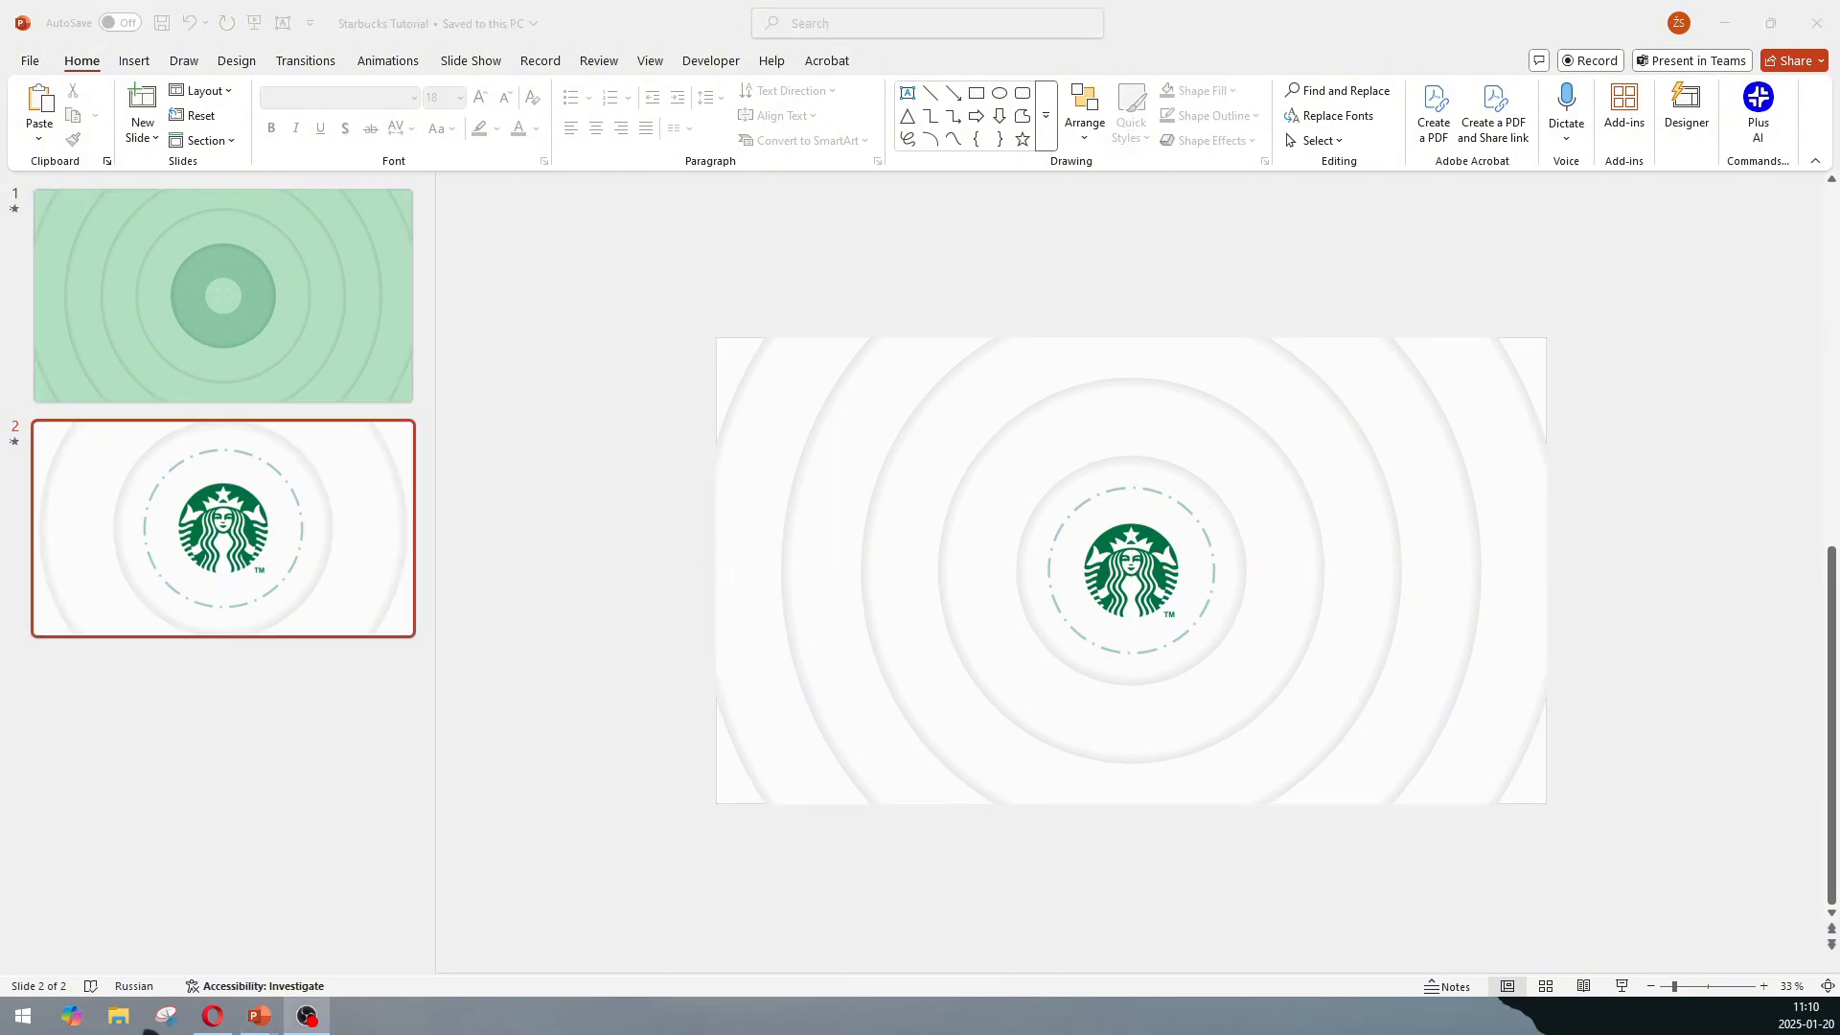
{"action": "left_click", "coordinate": [586, 364]}
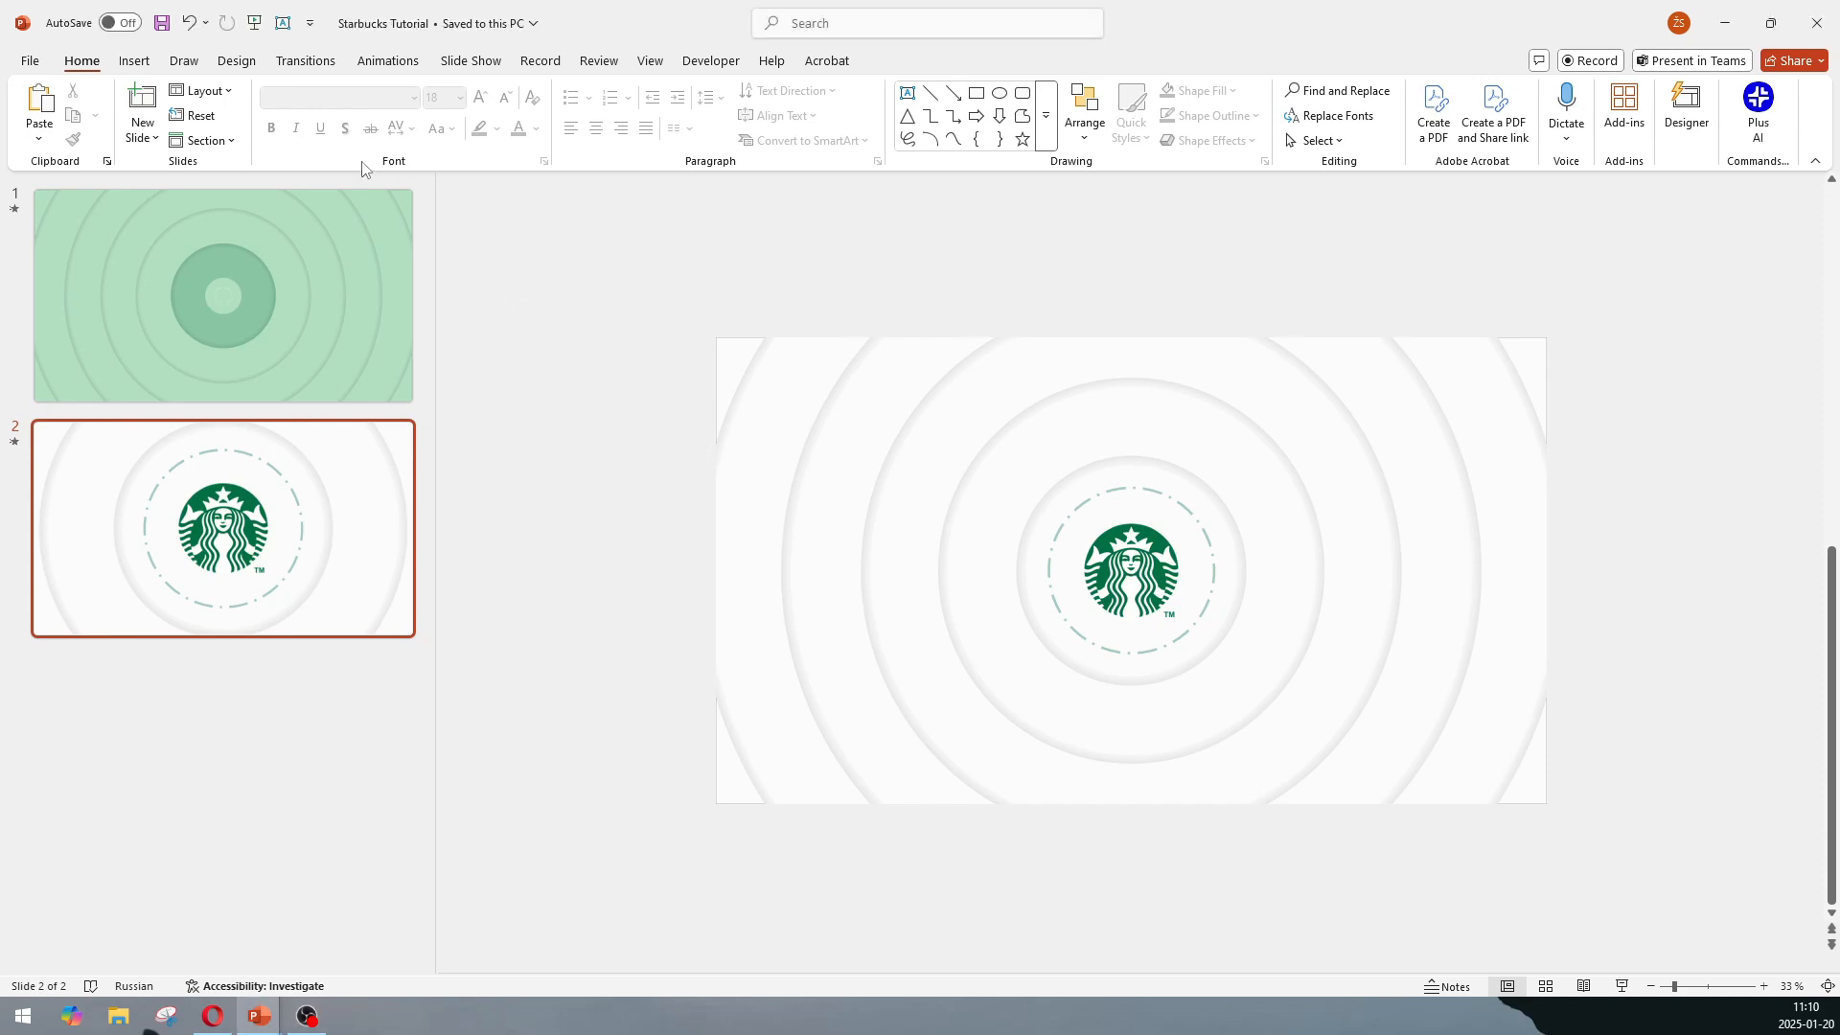
{"action": "left_click", "coordinate": [326, 63]}
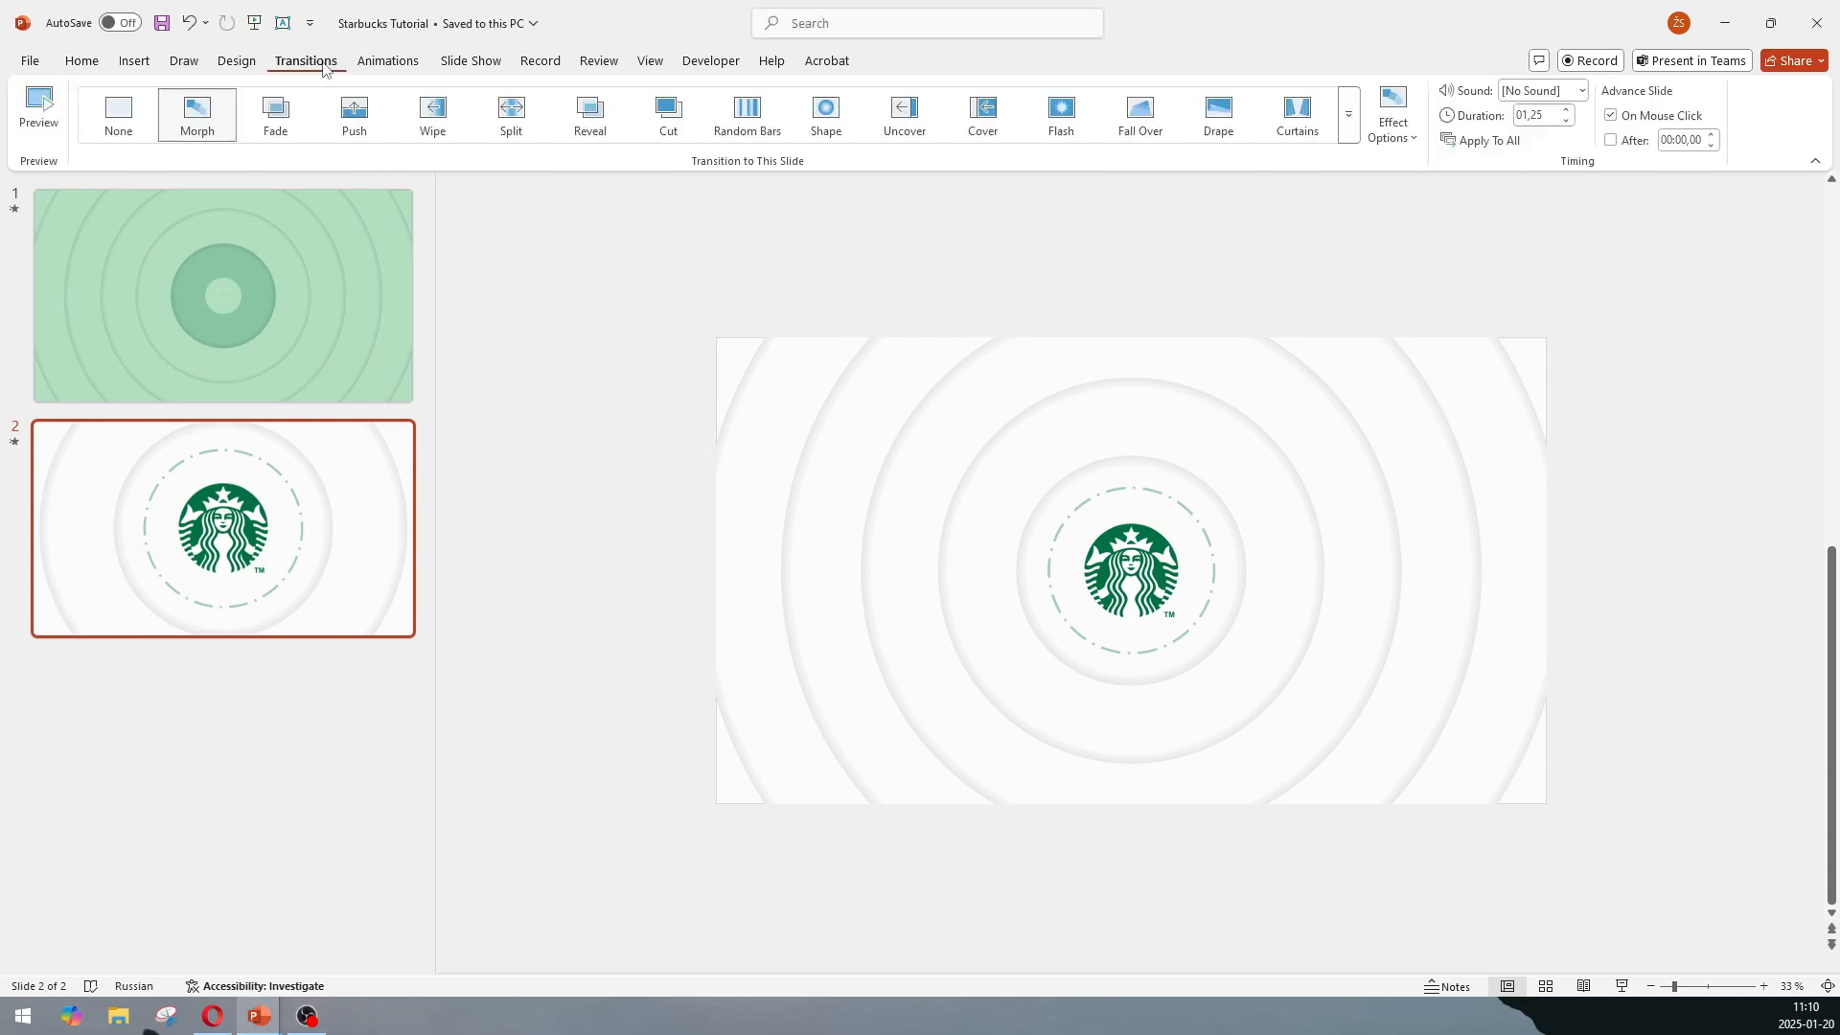
{"action": "left_click", "coordinate": [198, 125]}
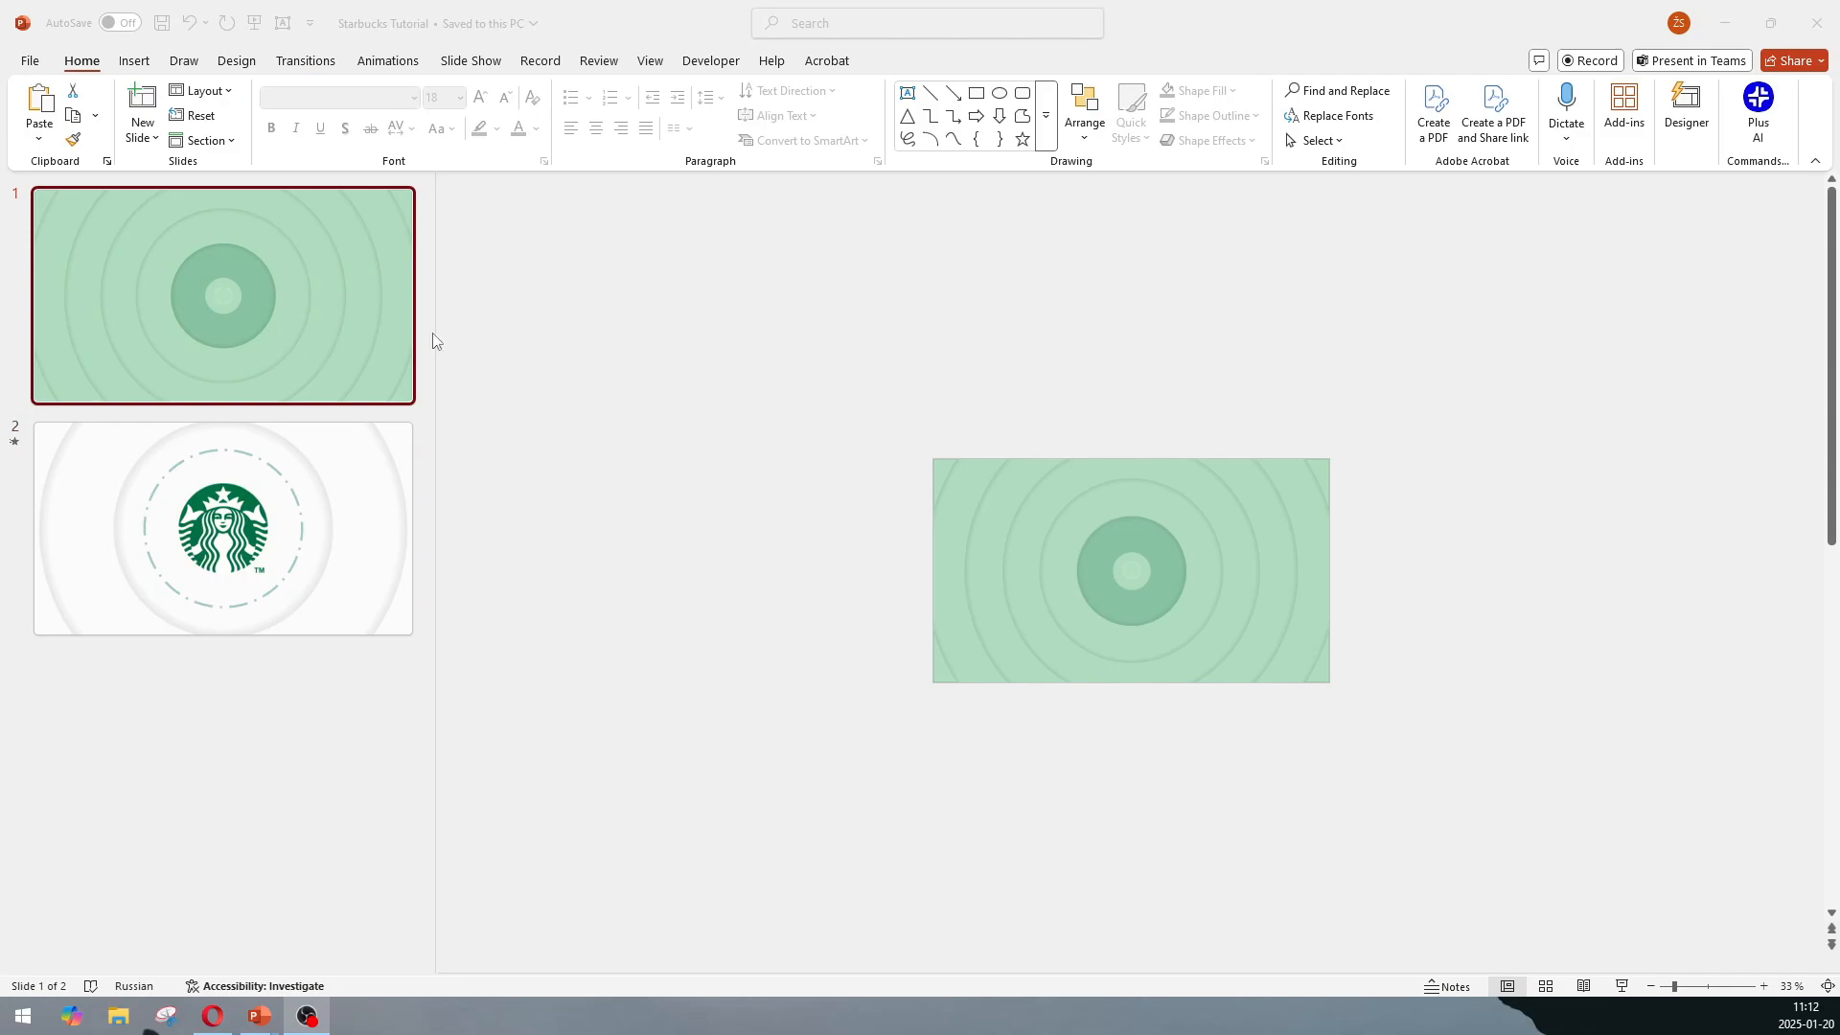
Play the slide show from slide 1 to review the change to slide 2, and return to editing.
{"action": "key", "text": "F5"}
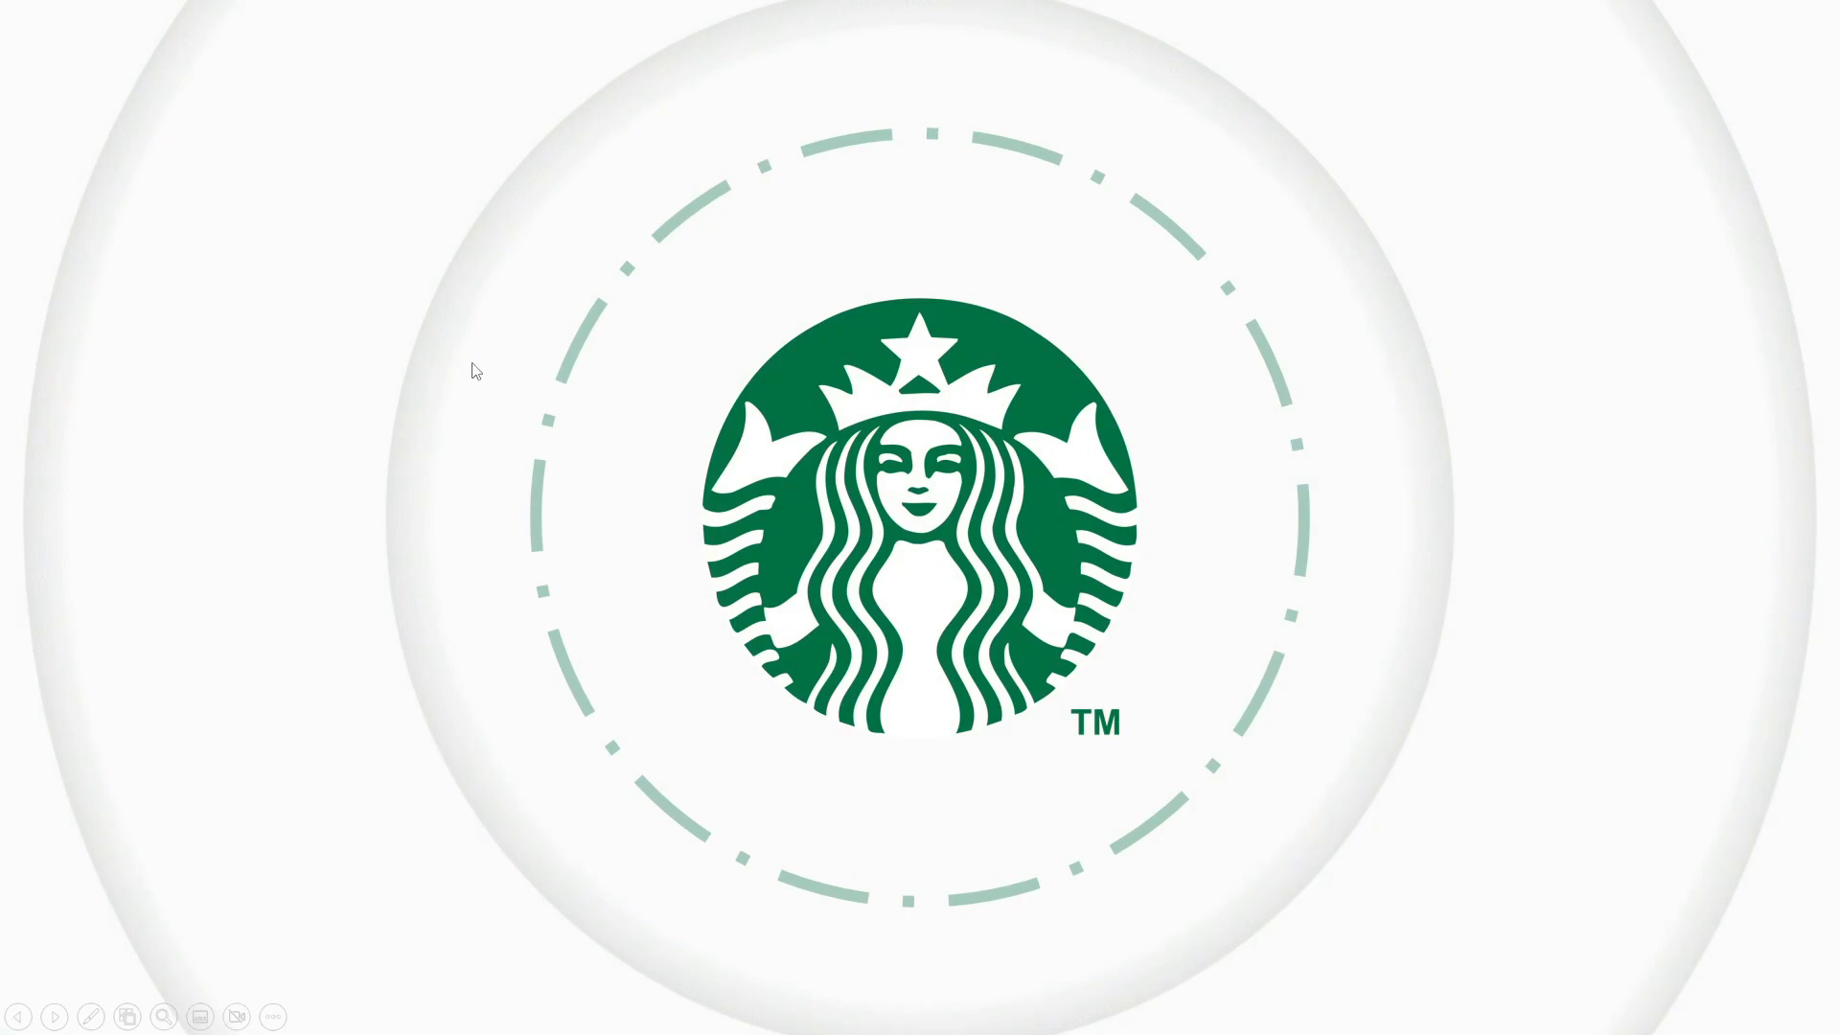
{"action": "key", "text": "Left"}
{"action": "key", "text": "Escape"}
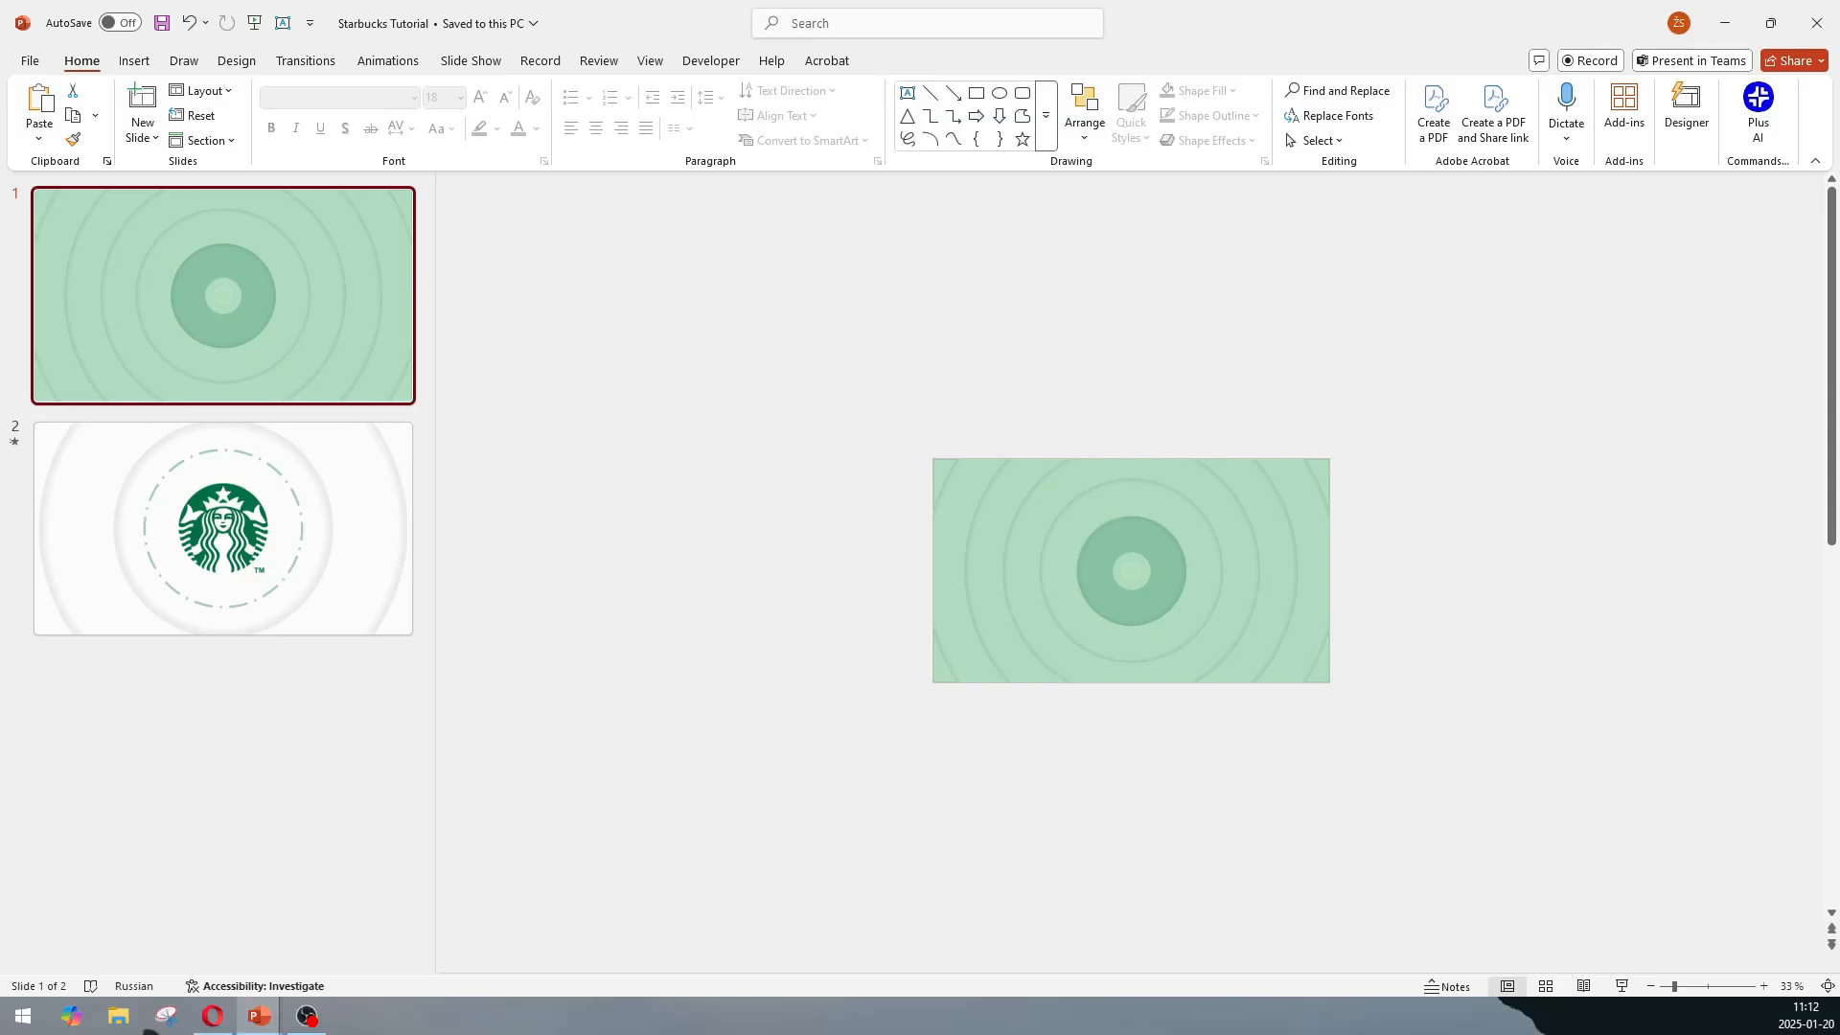
Duplicate slide 2 as slide 3 and delete the background circles picture from the copy.
{"action": "left_click", "coordinate": [362, 797]}
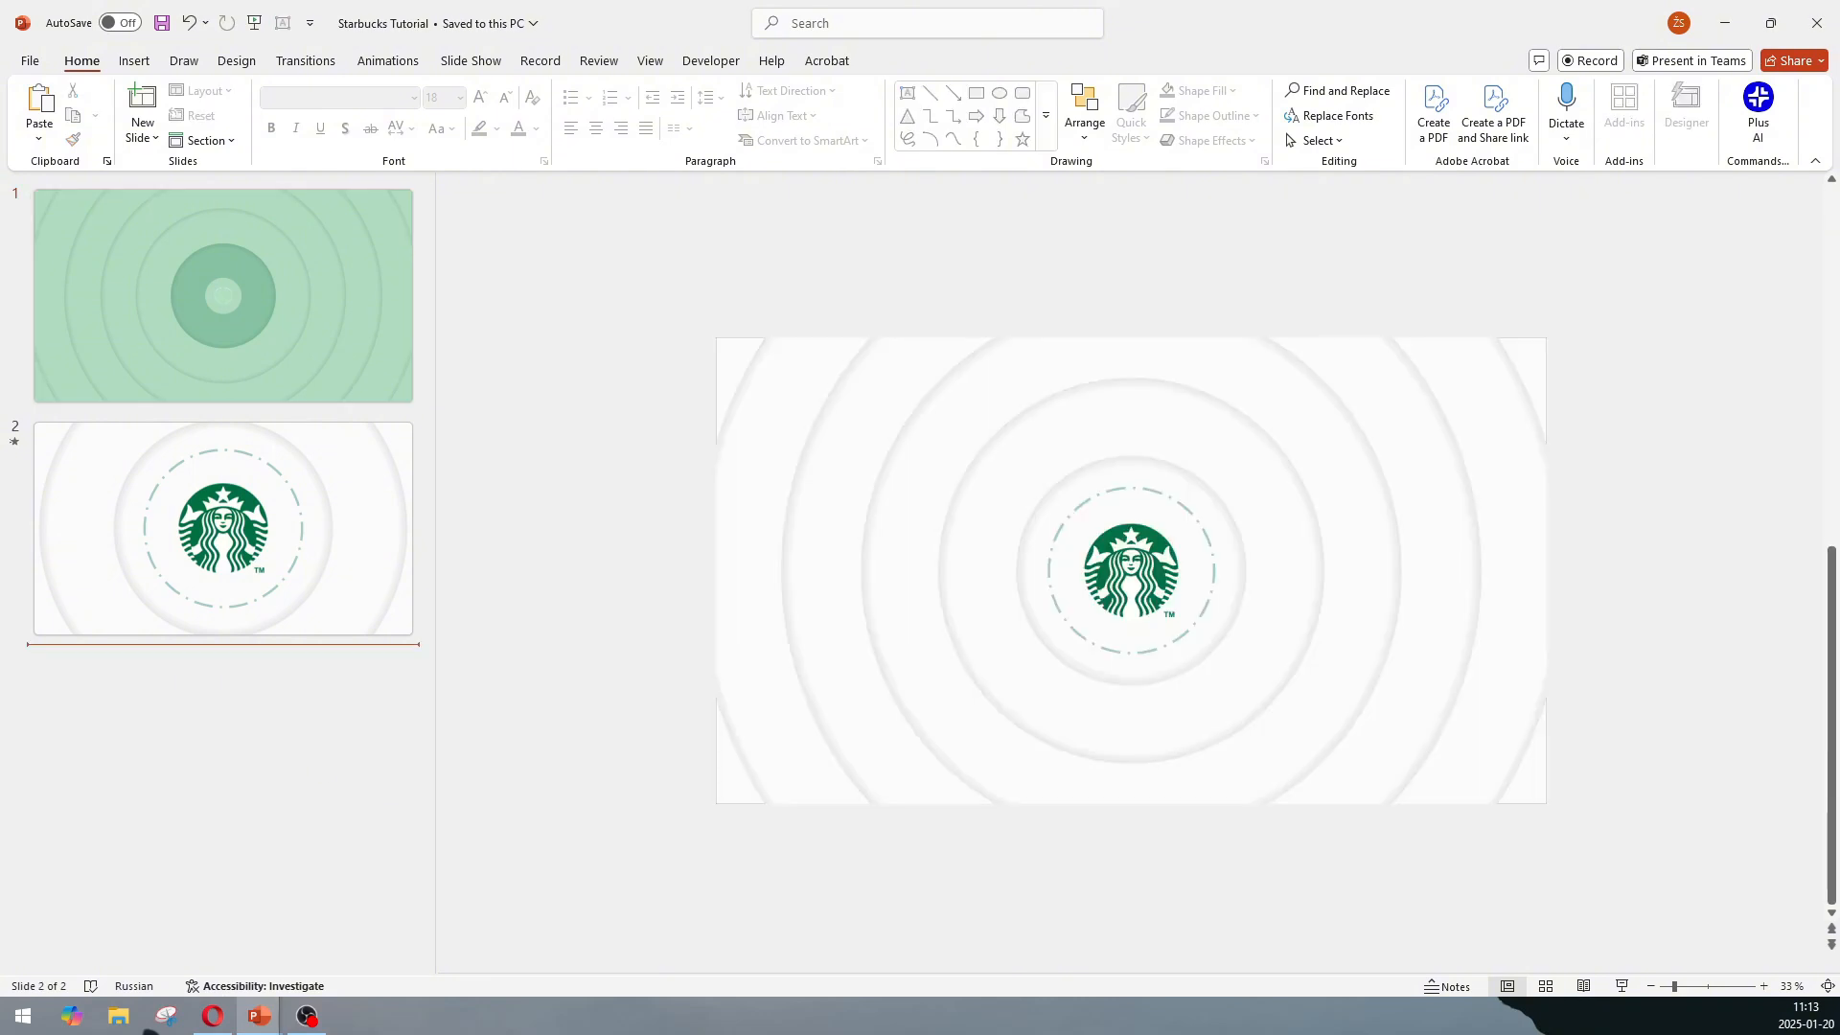
{"action": "left_click", "coordinate": [153, 532]}
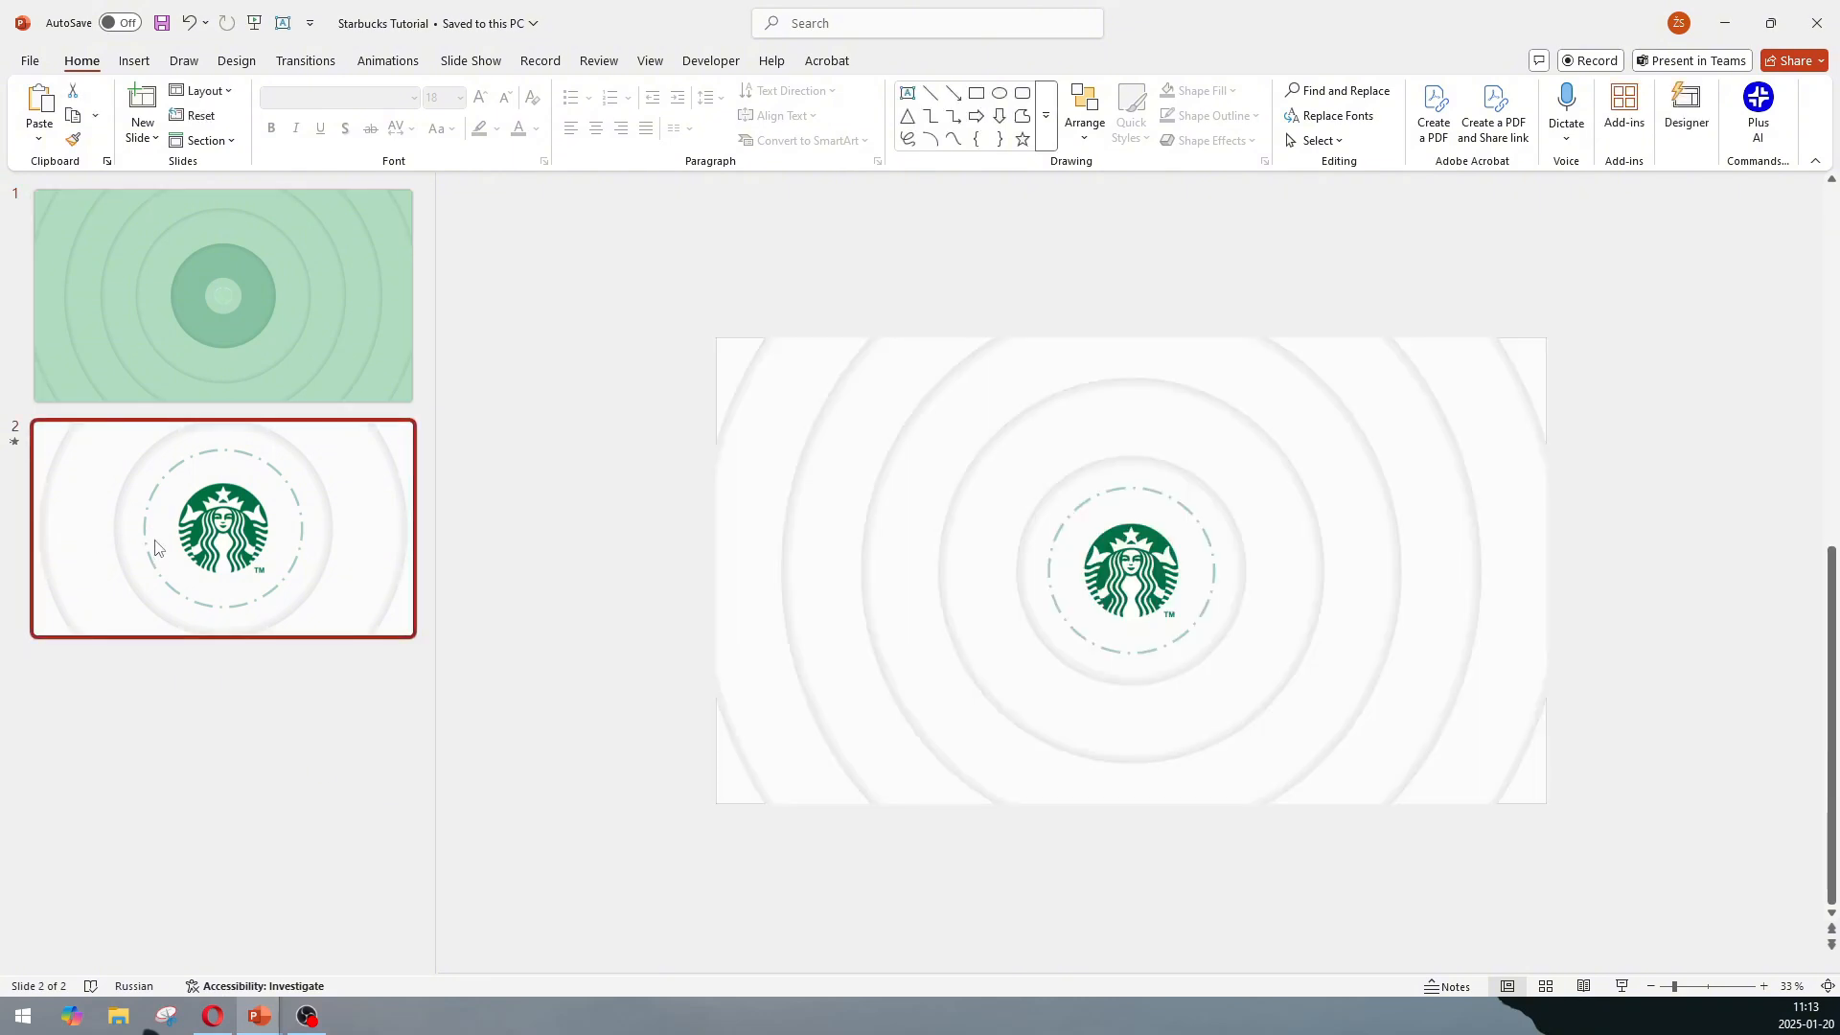
{"action": "key", "text": "ctrl+d"}
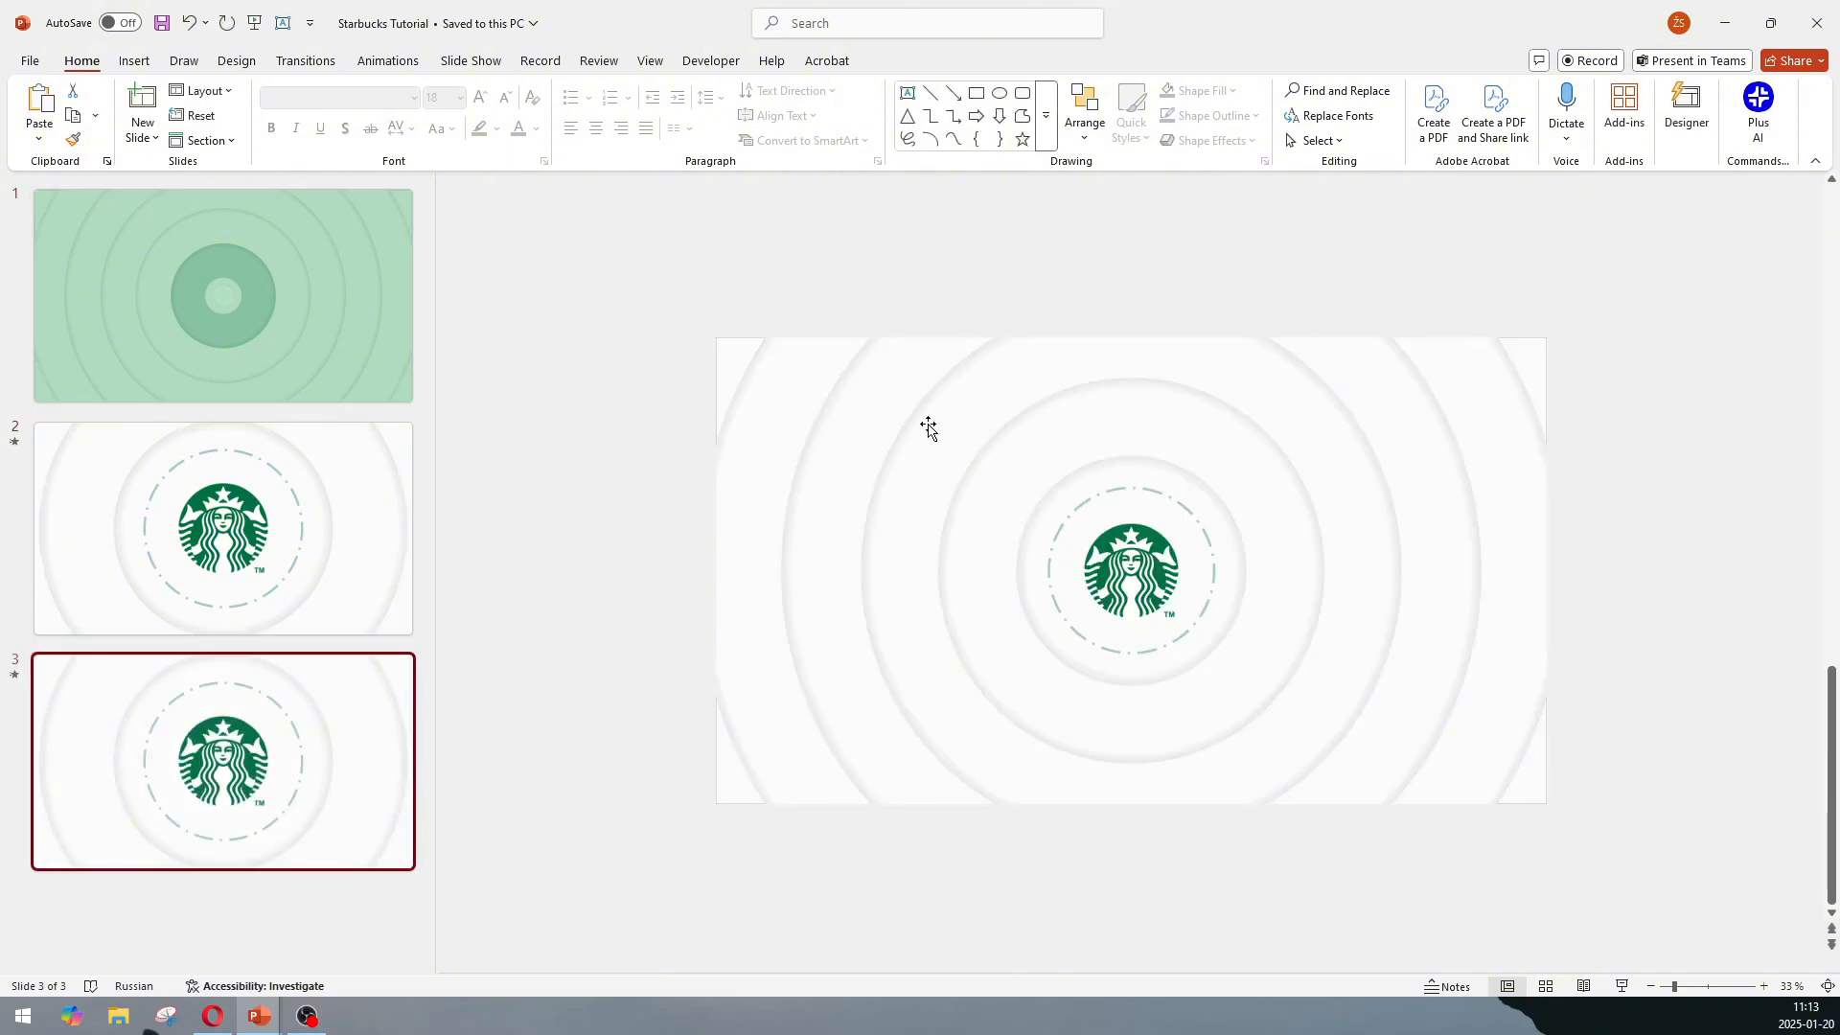
{"action": "left_click", "coordinate": [924, 425]}
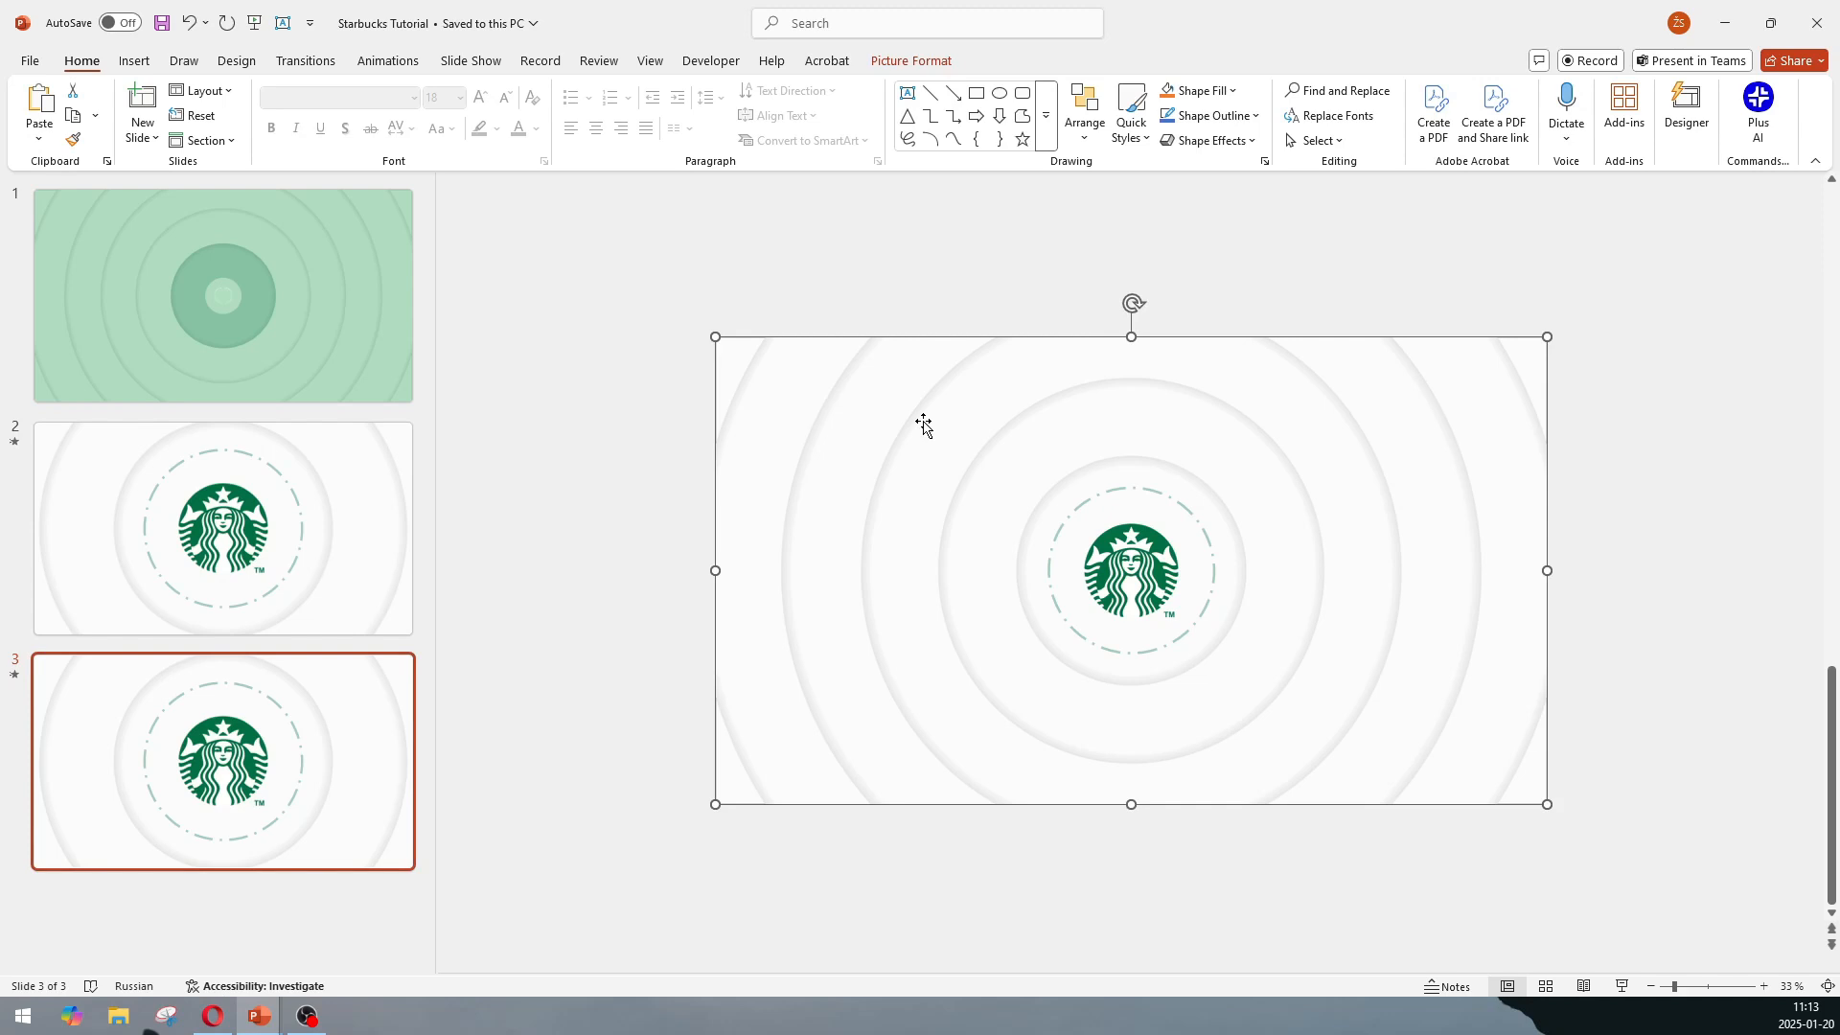
{"action": "key", "text": "Delete"}
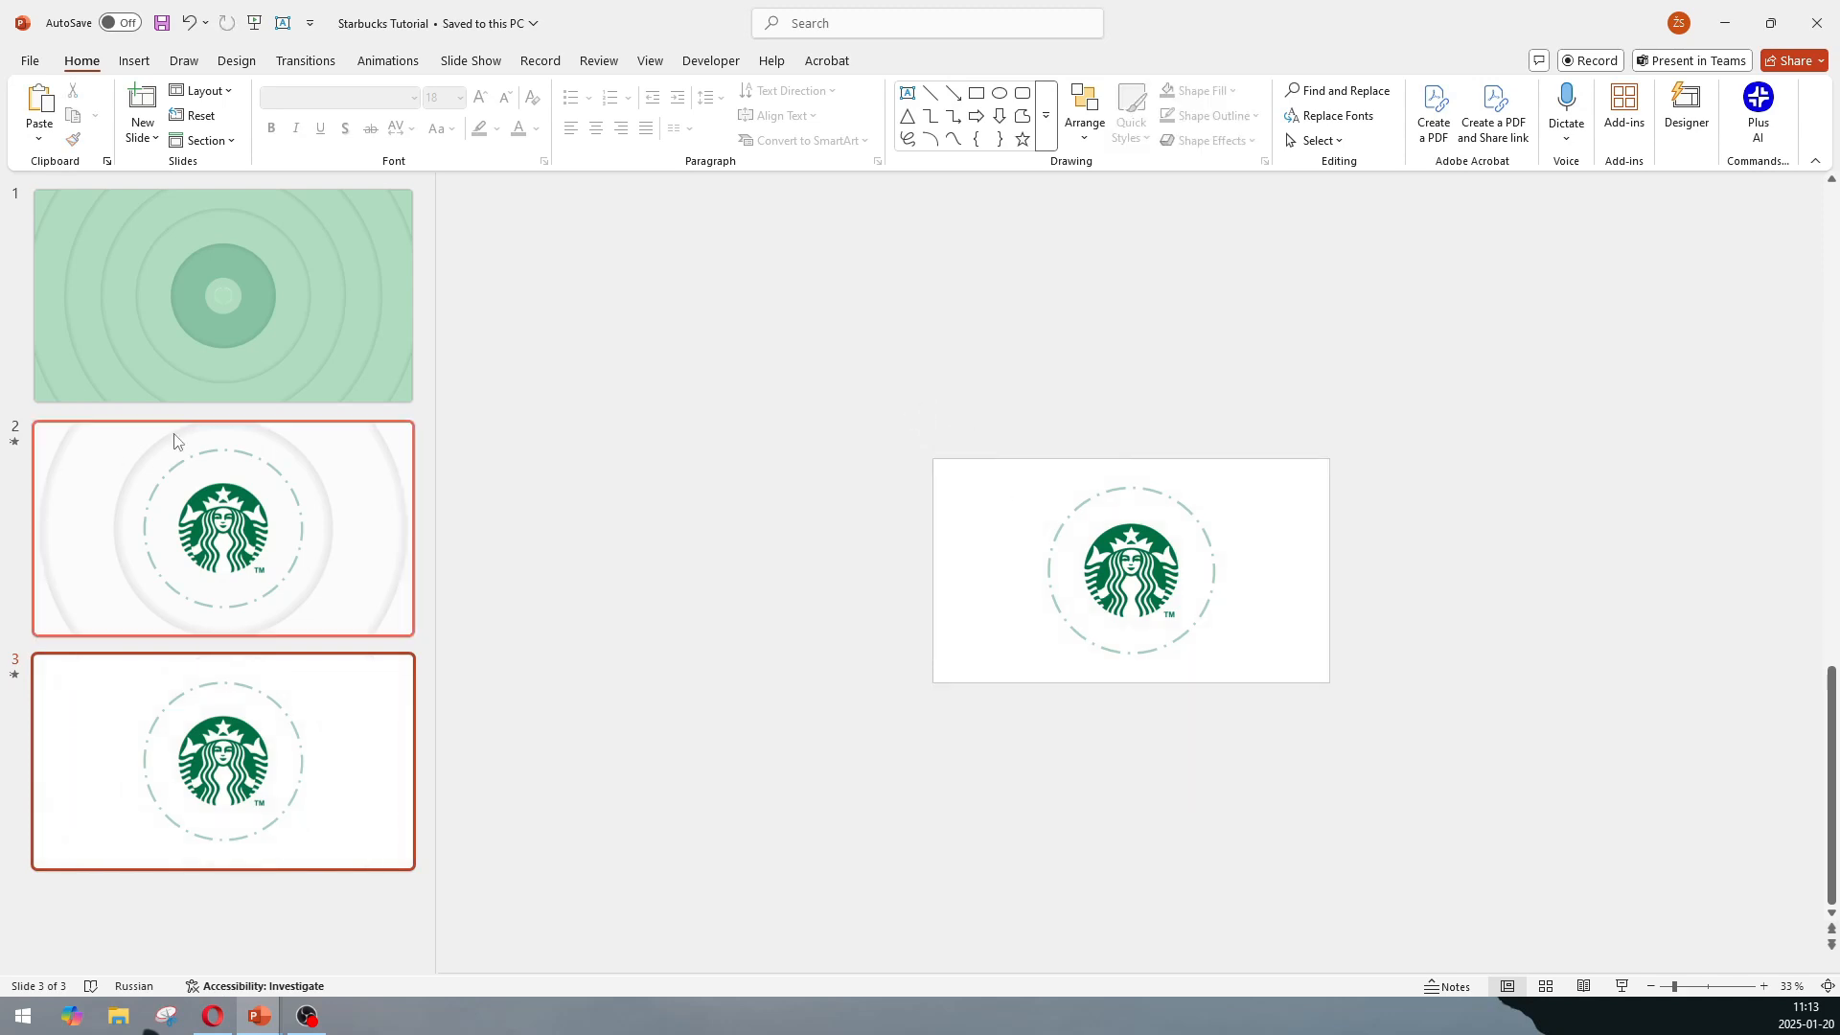
Make the Starbucks logo on slide 3 slightly smaller and move it into the left half of the slide, vertically centered.
{"action": "left_click", "coordinate": [1101, 639]}
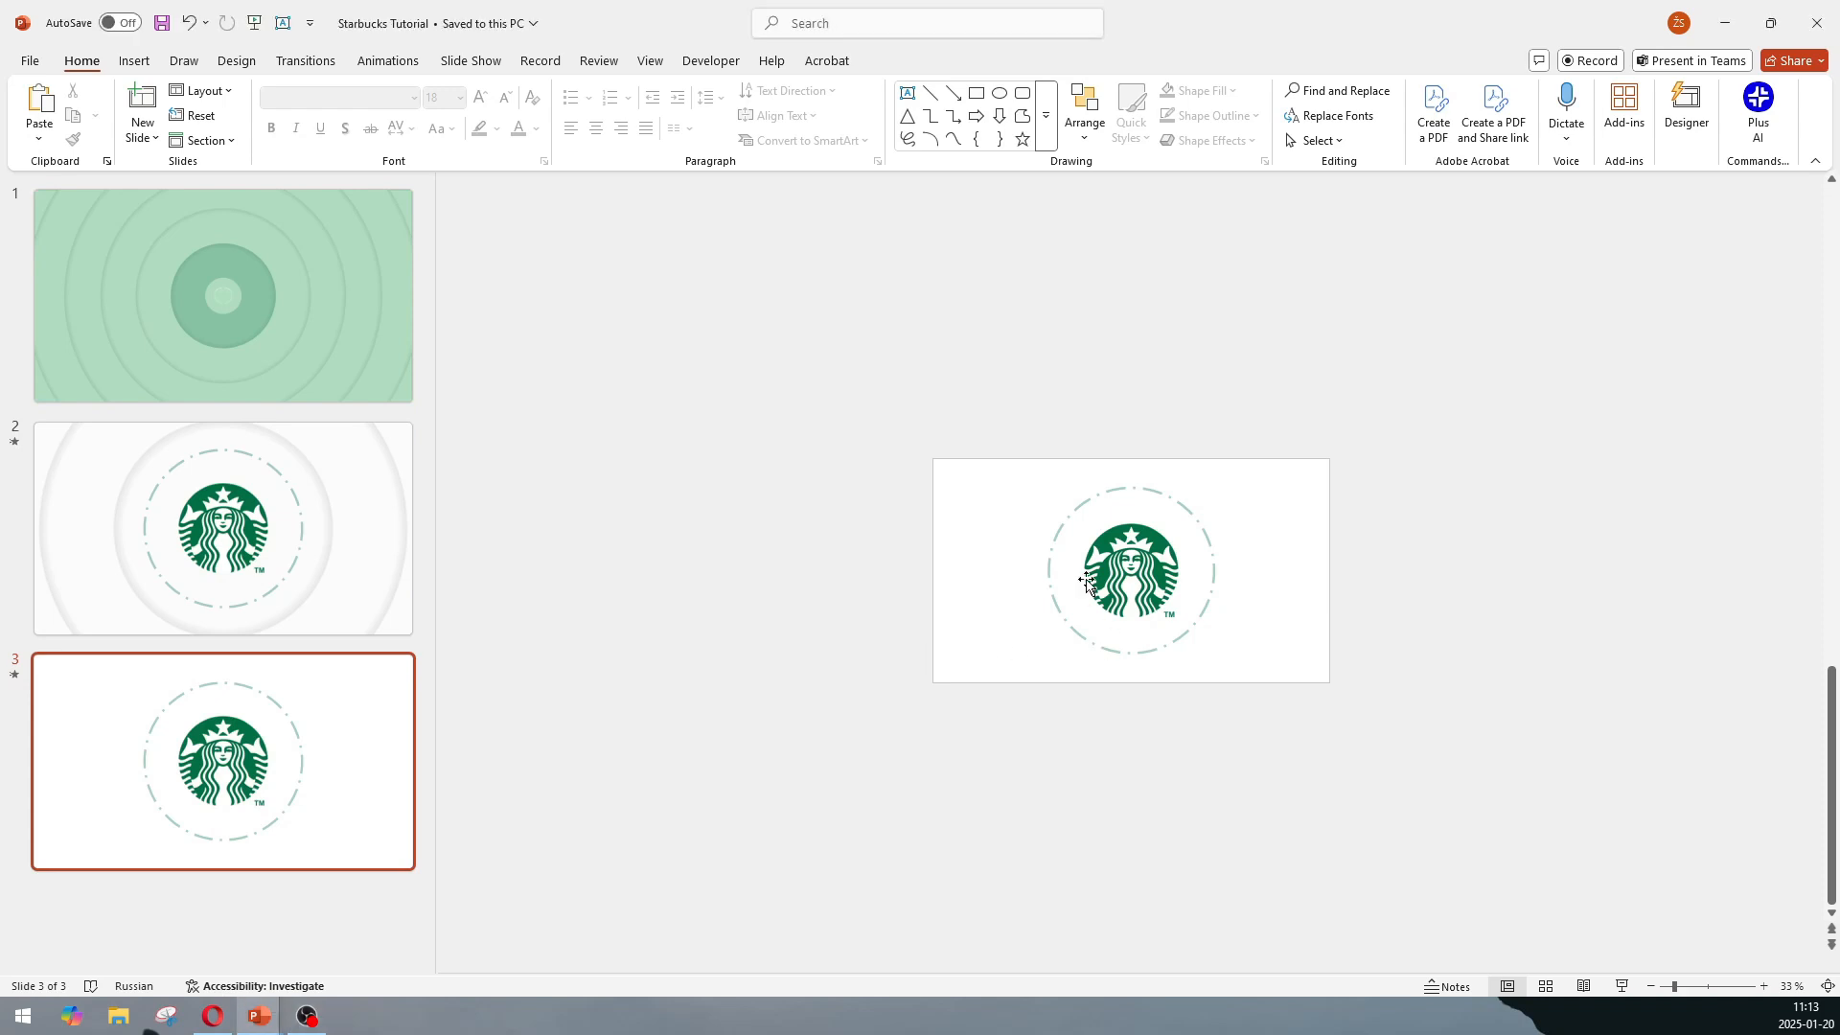
{"action": "left_click", "coordinate": [1146, 573]}
{"action": "left_click_drag", "start_coordinate": [1146, 573], "coordinate": [1075, 611]}
Enlarge the dashed ring on slide 3 until it surrounds the whole slide, keeping it centered on the slide.
{"action": "left_click", "coordinate": [1174, 613]}
{"action": "left_click", "coordinate": [1193, 630]}
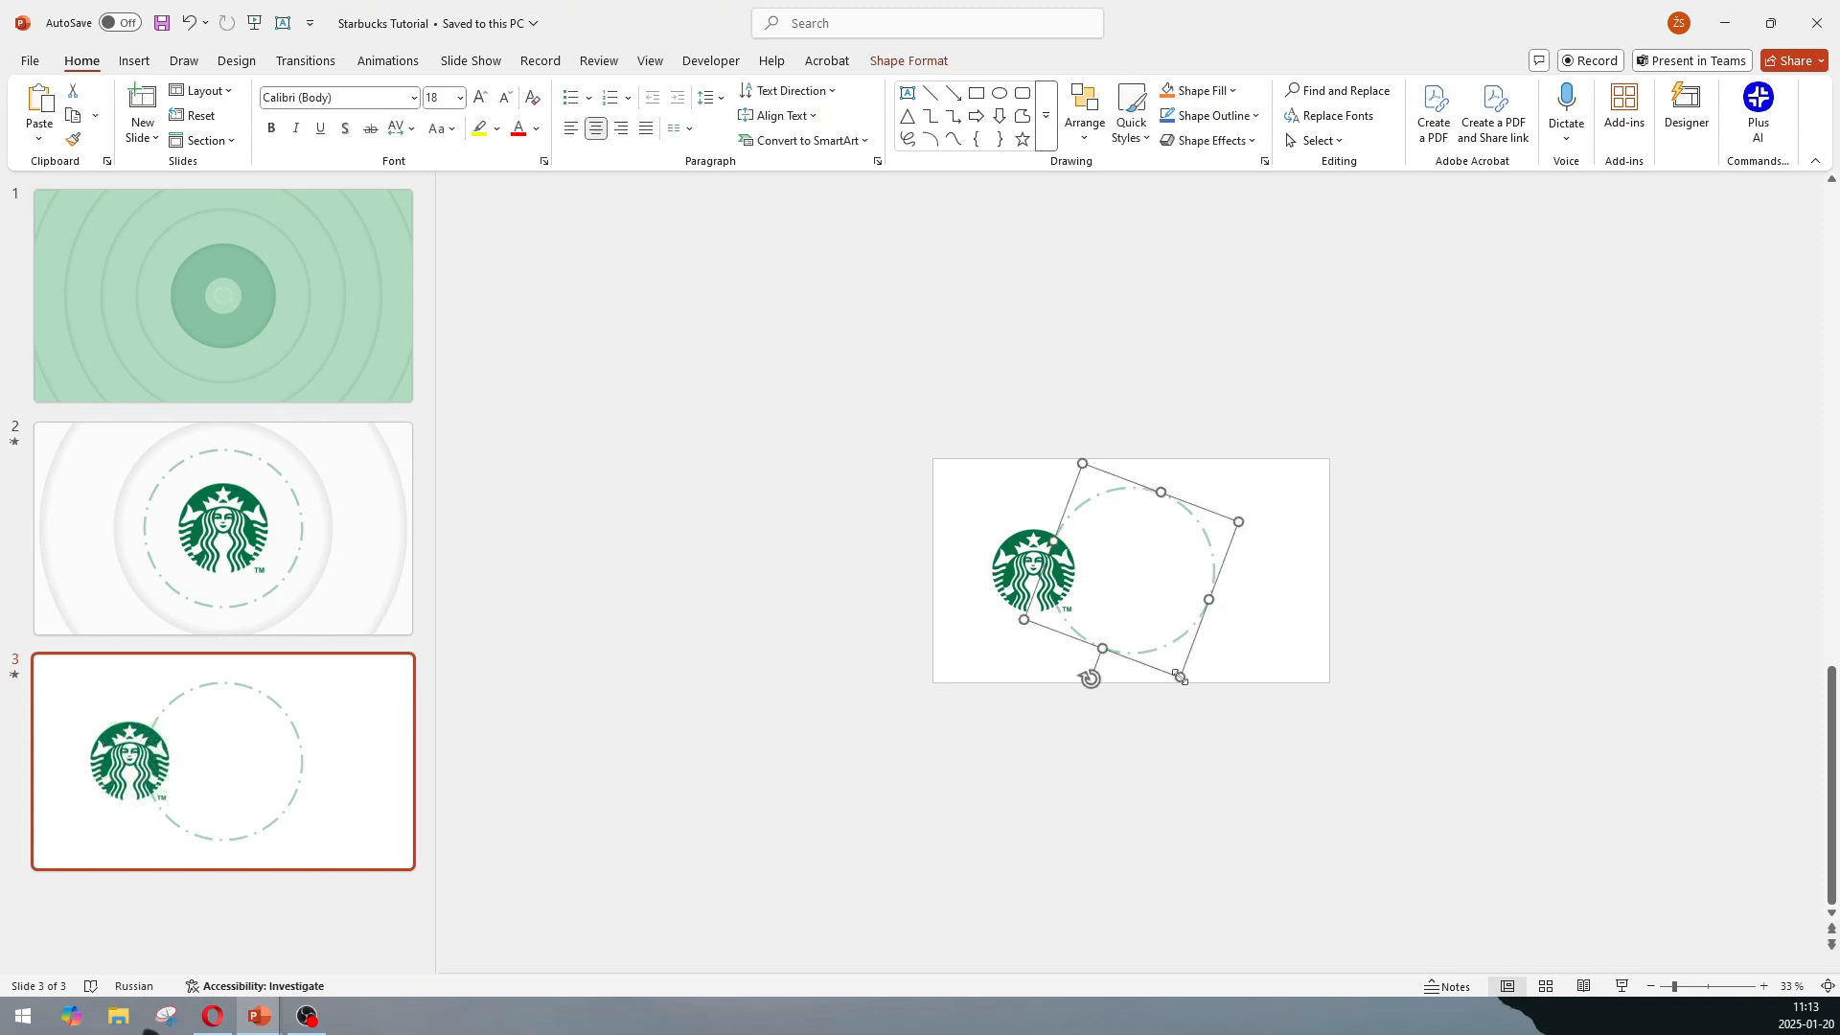
{"action": "left_click_drag", "start_coordinate": [1180, 677], "coordinate": [1408, 895]}
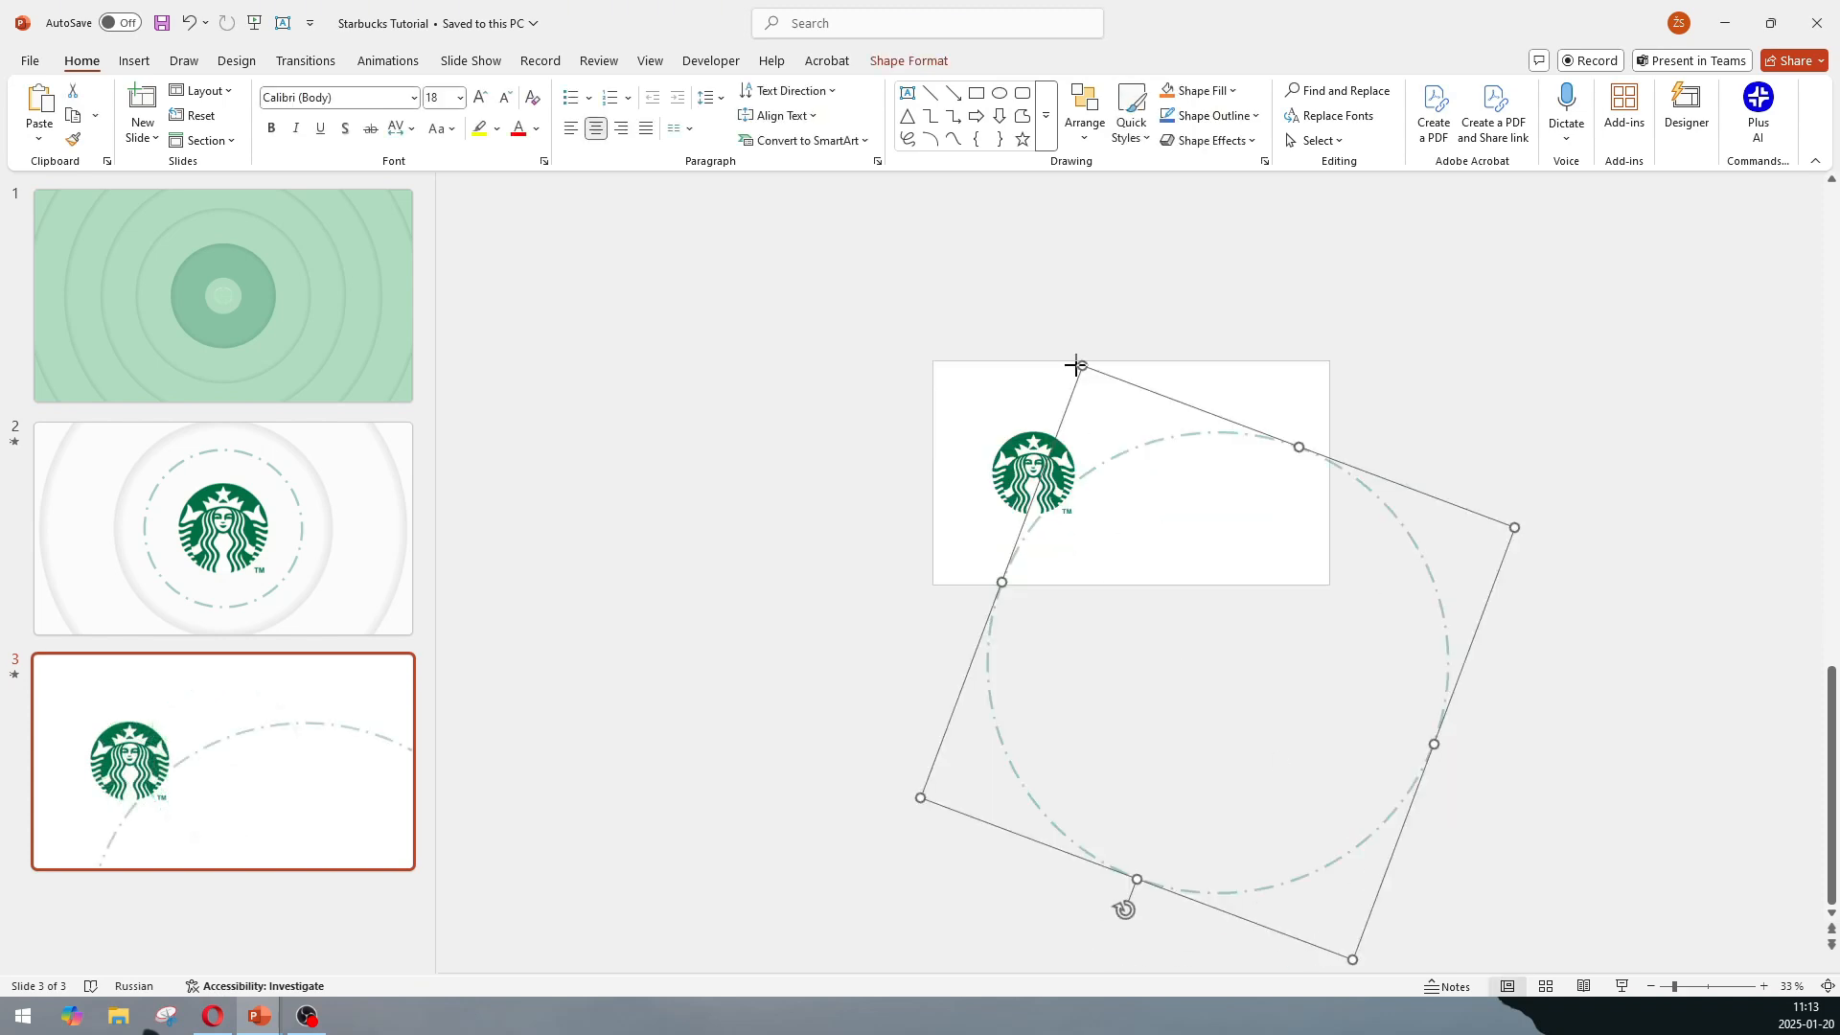
{"action": "left_click_drag", "start_coordinate": [1076, 361], "coordinate": [914, 208]}
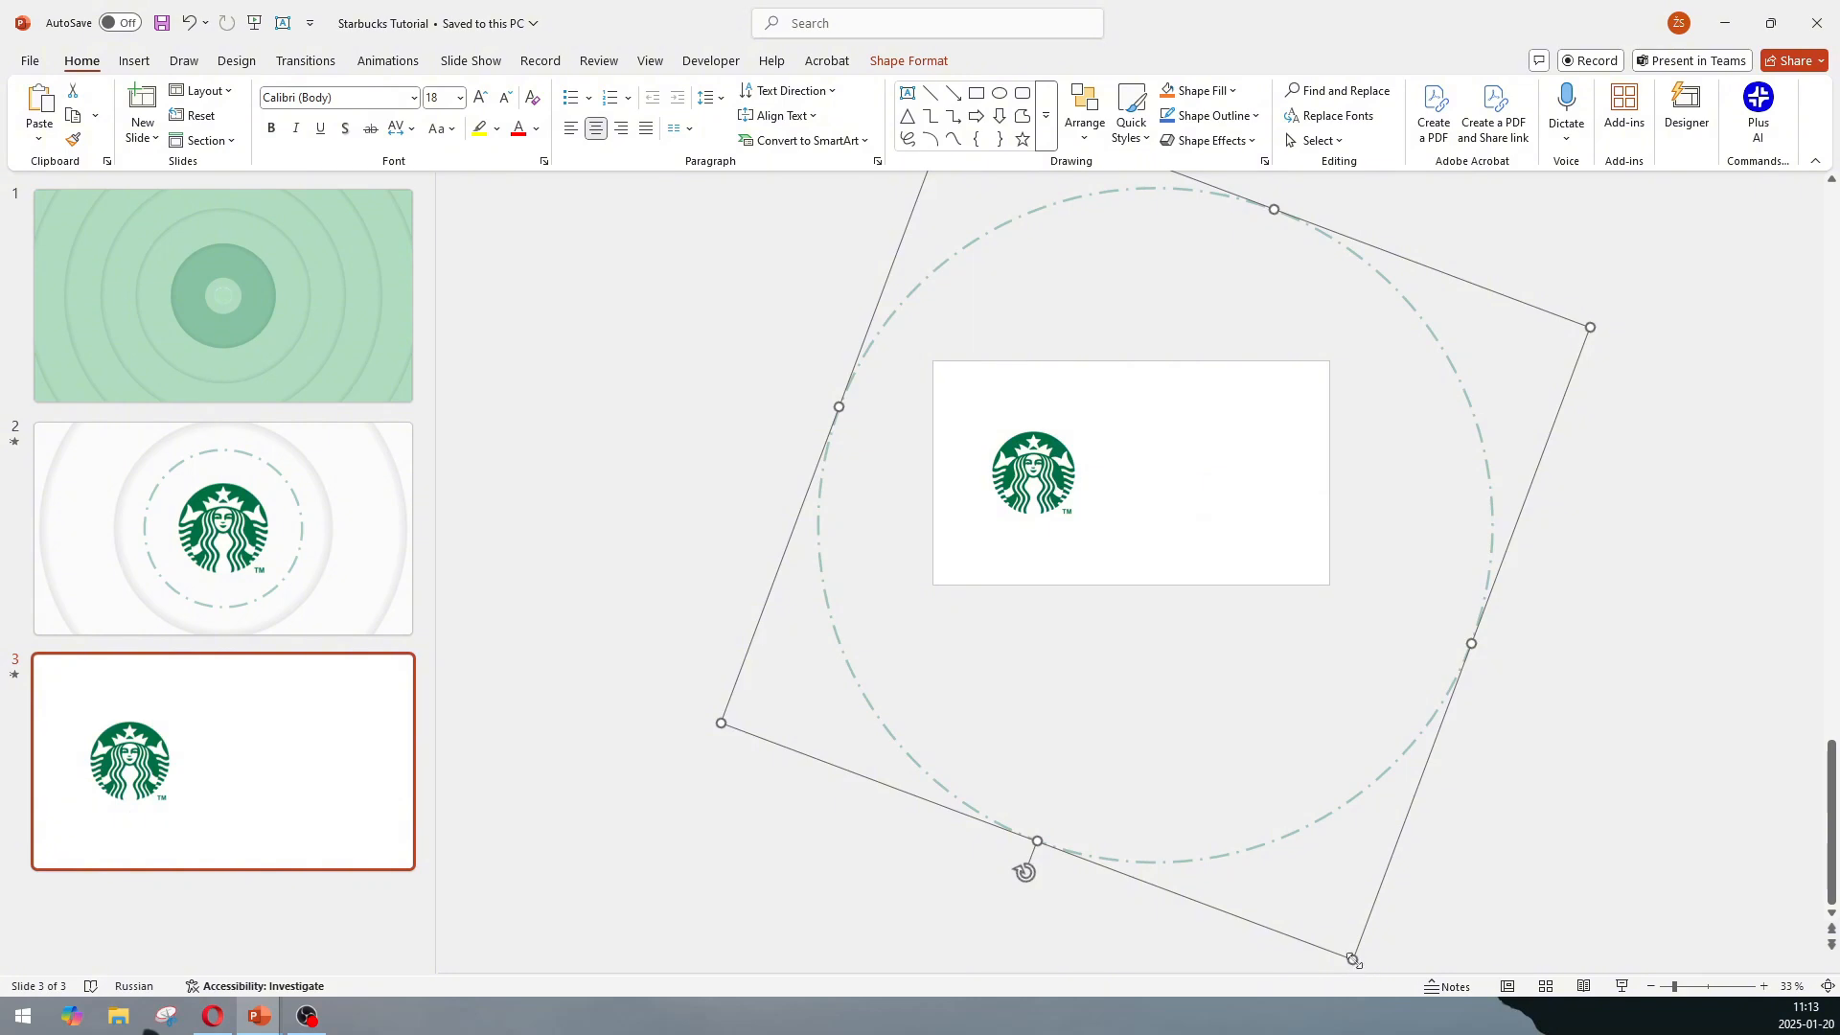
{"action": "left_click_drag", "start_coordinate": [1353, 958], "coordinate": [1322, 865]}
{"action": "left_click_drag", "start_coordinate": [1395, 744], "coordinate": [1384, 761]}
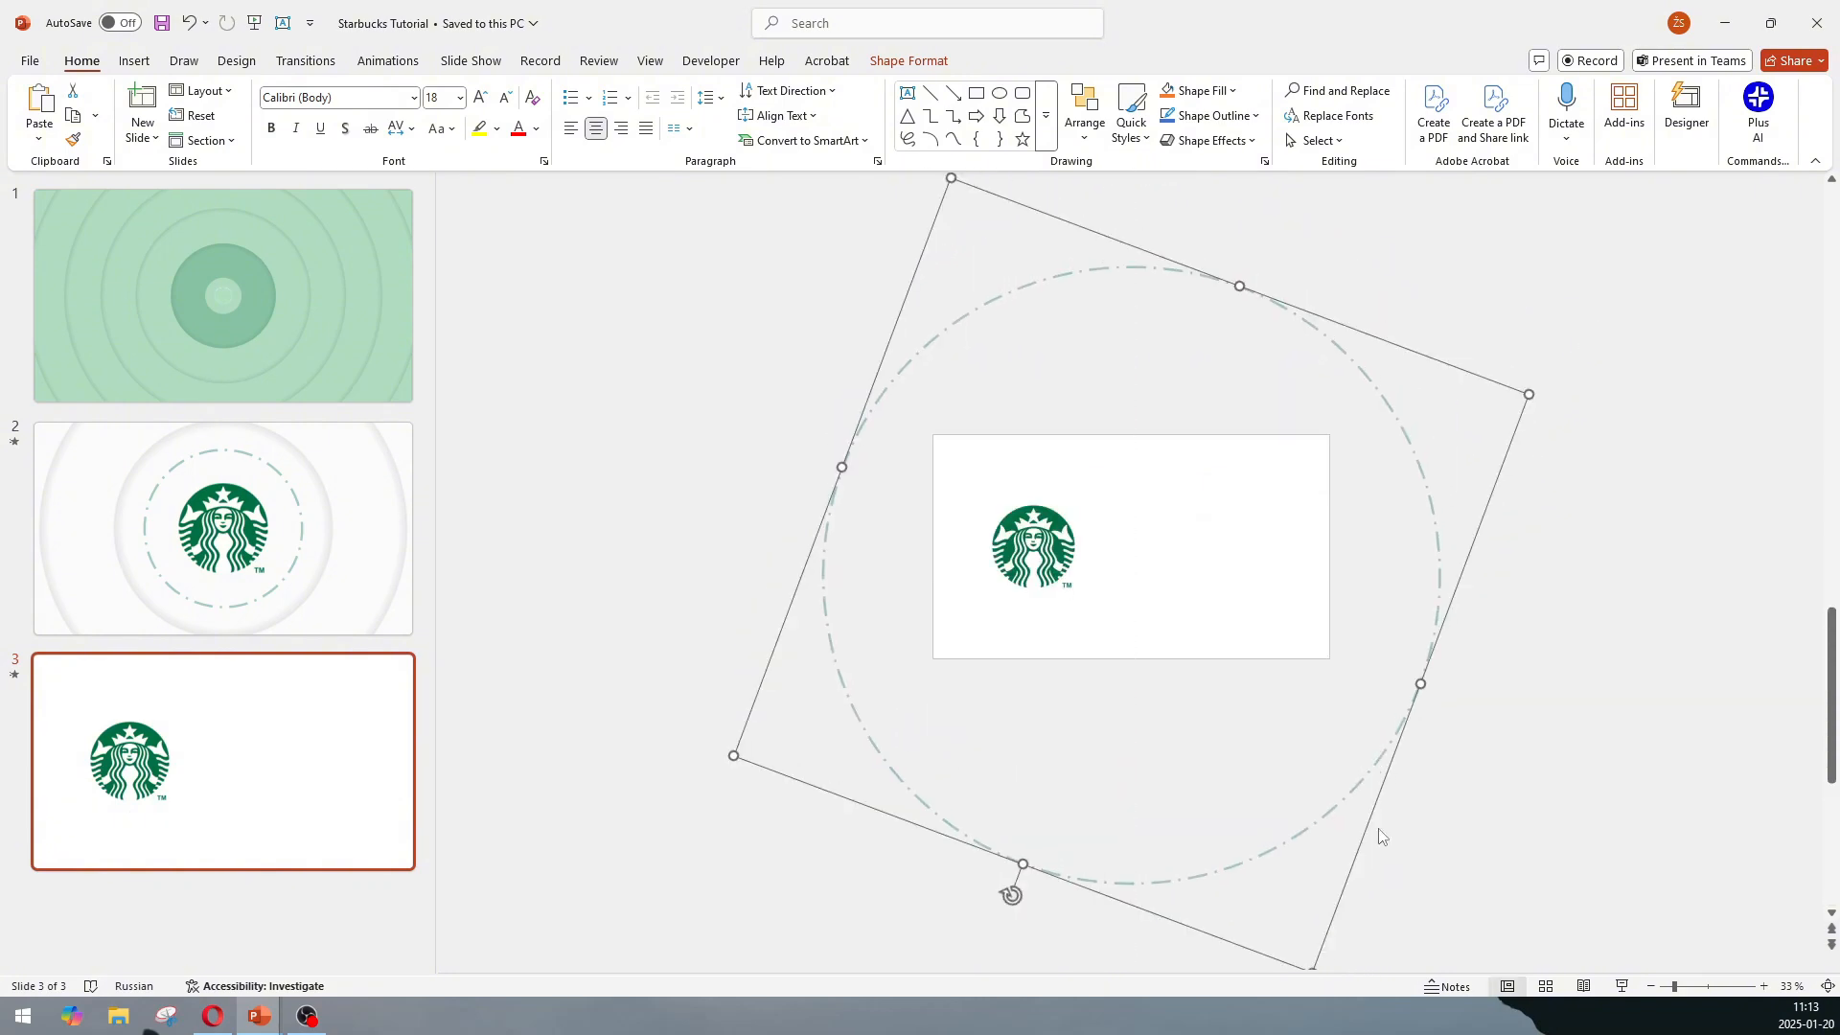
{"action": "left_click_drag", "start_coordinate": [1317, 972], "coordinate": [1295, 814]}
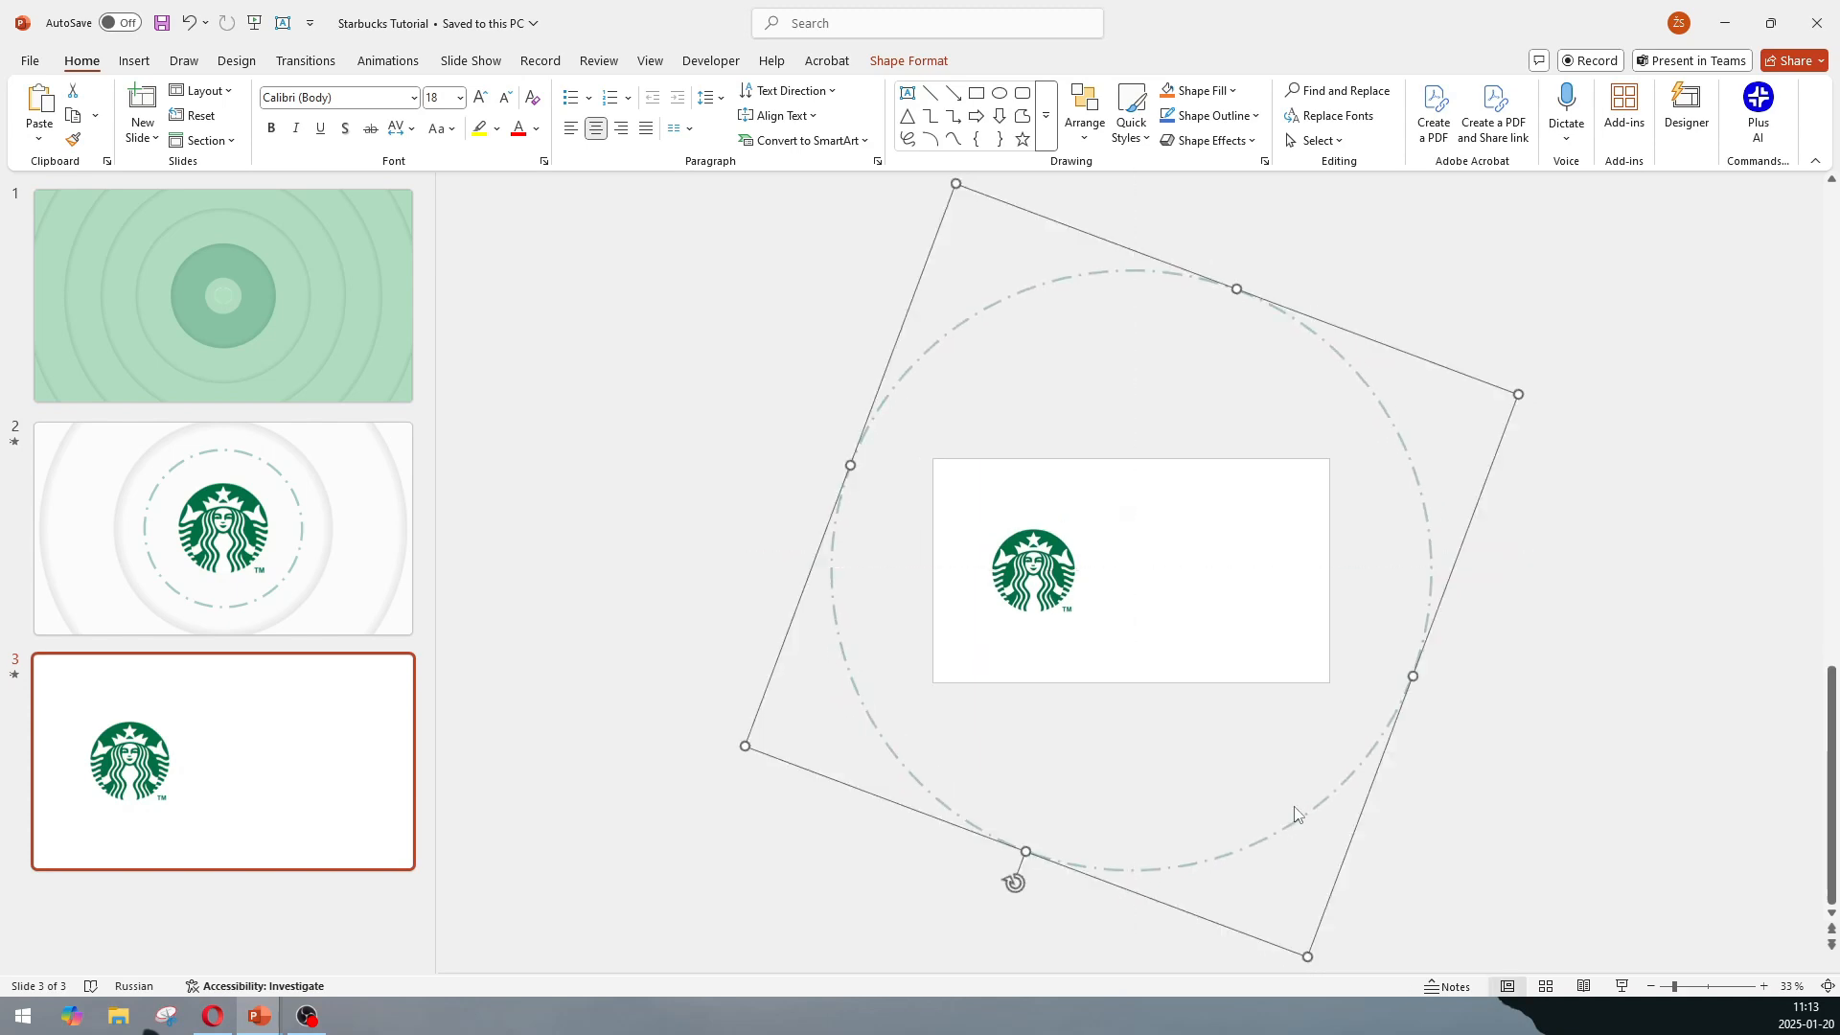
Set the outline width of the enlarged ring on slide 3 to 87 pt and shift the ring slightly to the left.
{"action": "right_click", "coordinate": [1369, 762]}
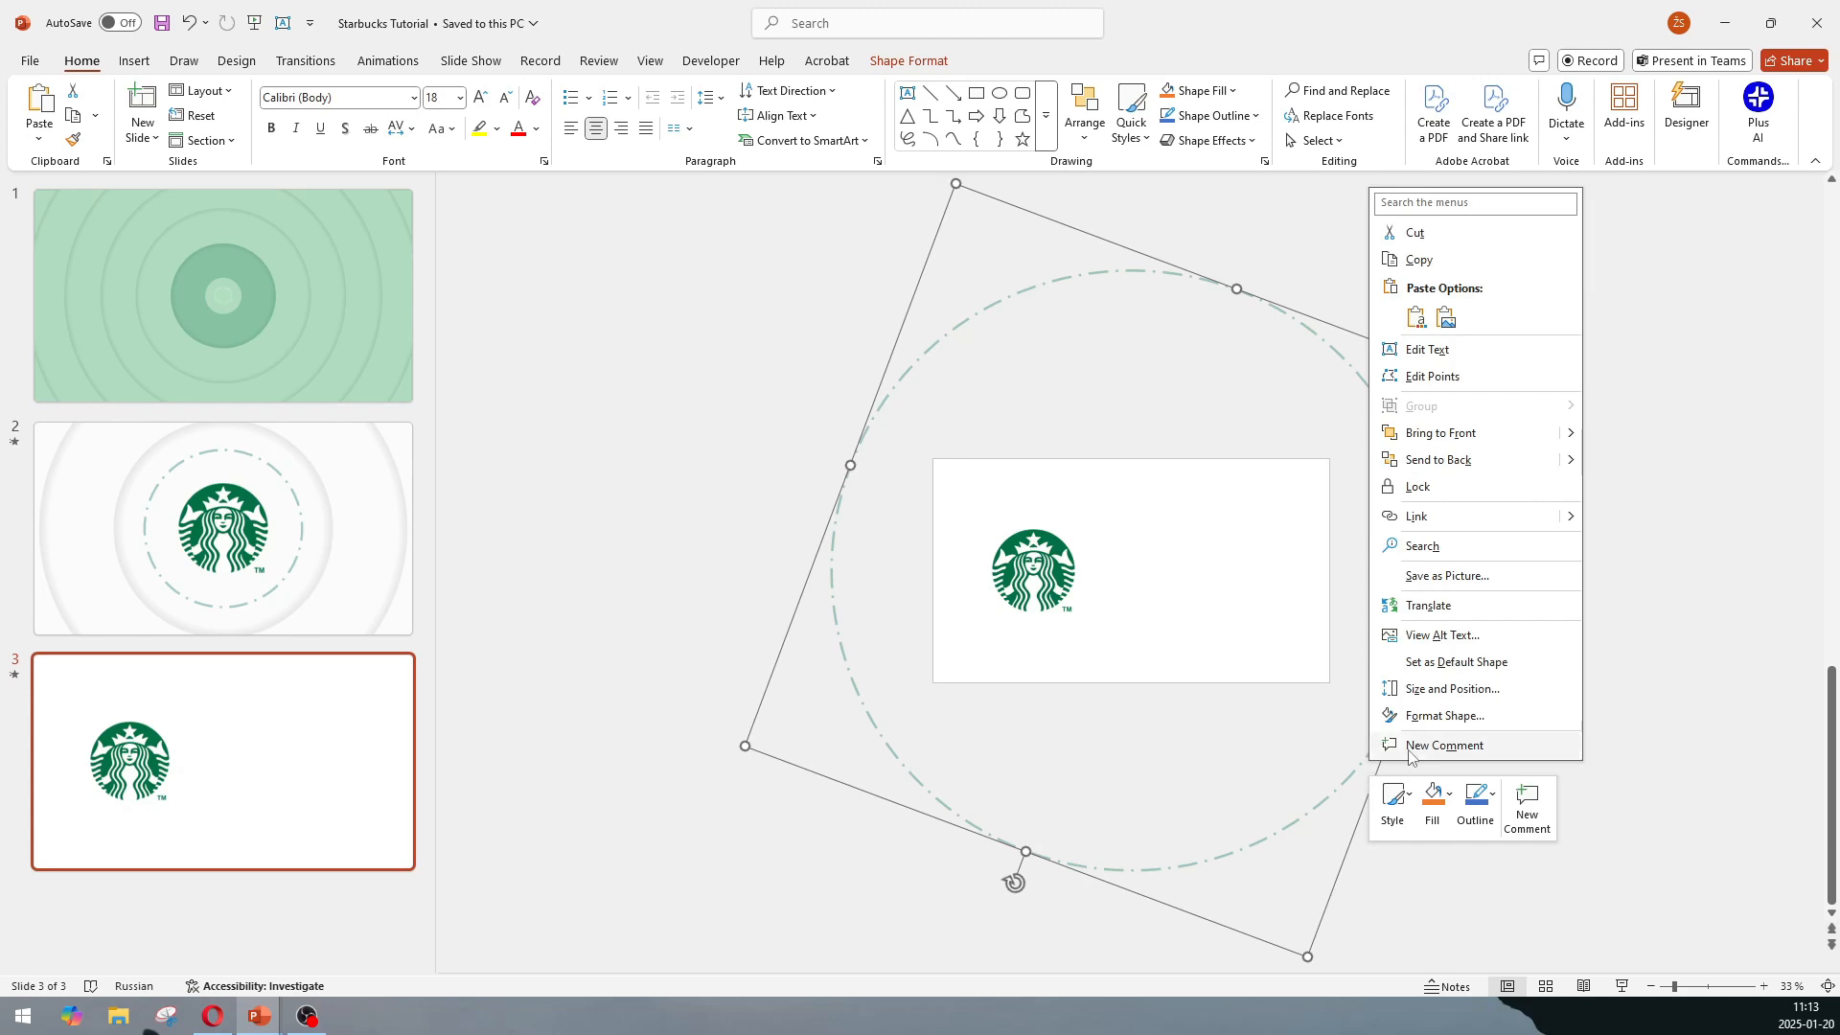
{"action": "left_click", "coordinate": [1426, 716]}
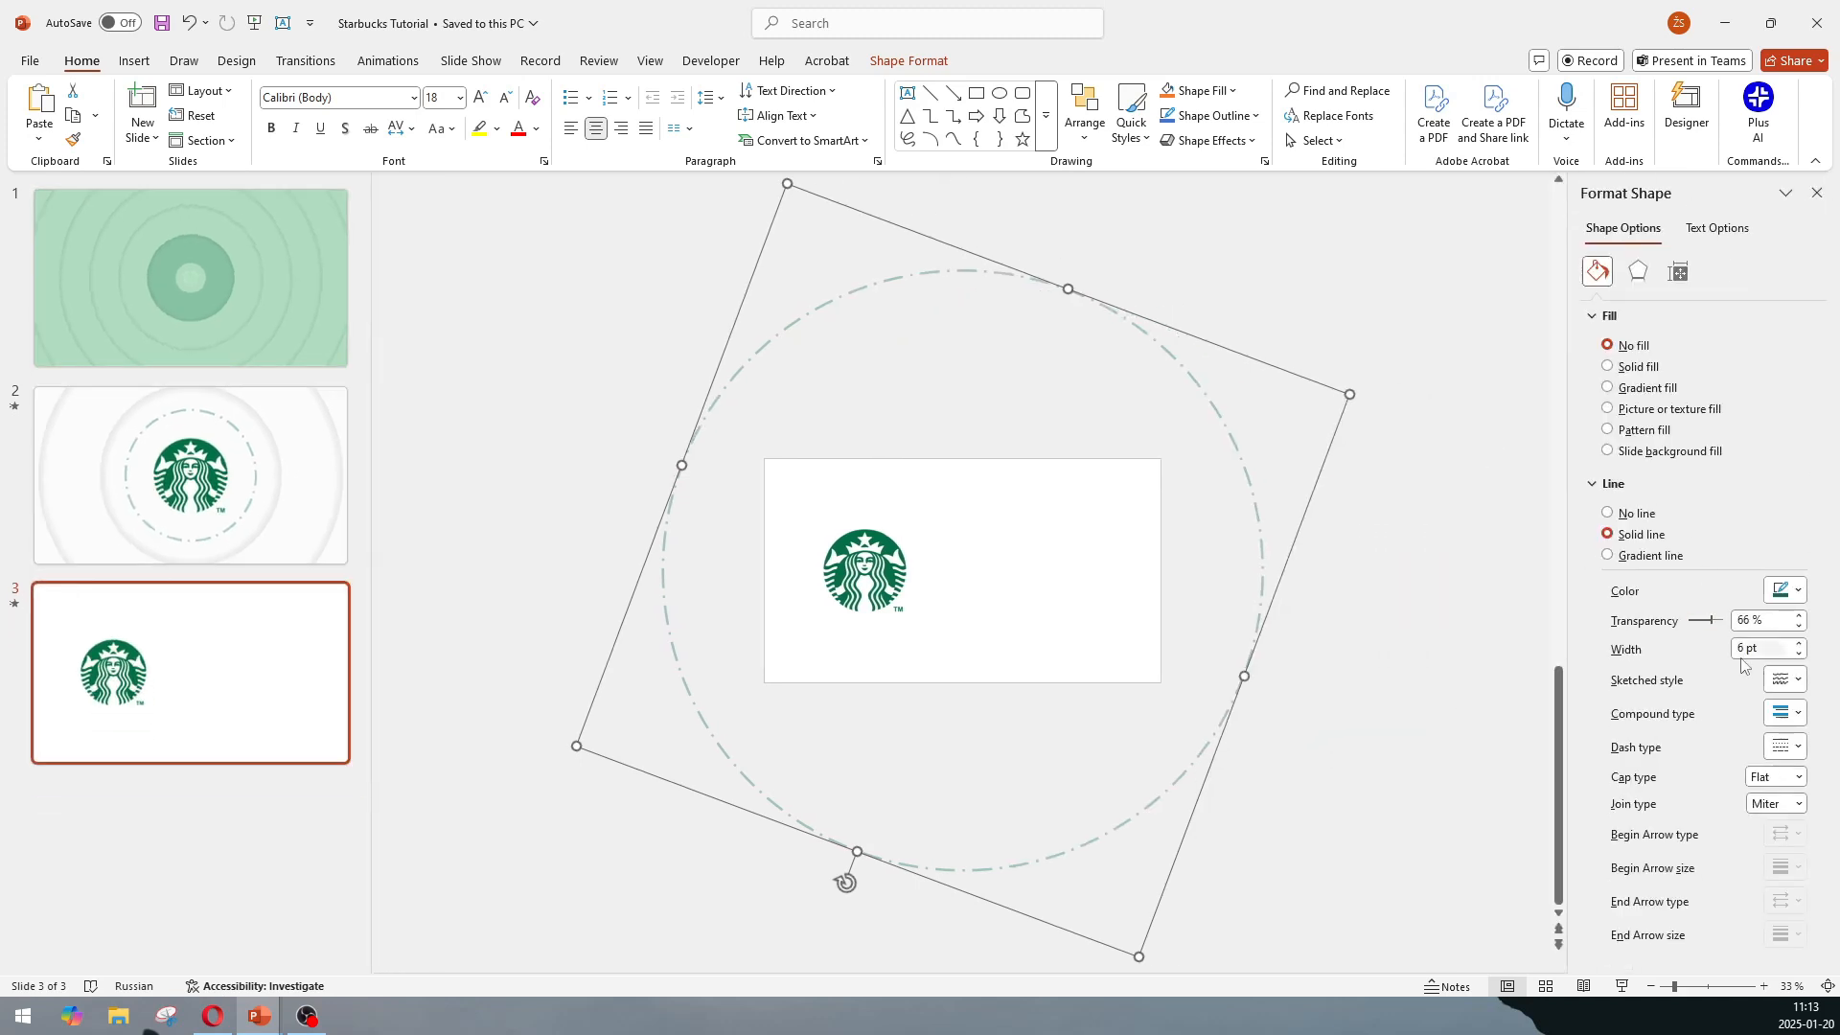
{"action": "left_click", "coordinate": [1752, 649]}
{"action": "left_click_drag", "start_coordinate": [1752, 650], "coordinate": [1731, 652]}
{"action": "type", "text": "87"}
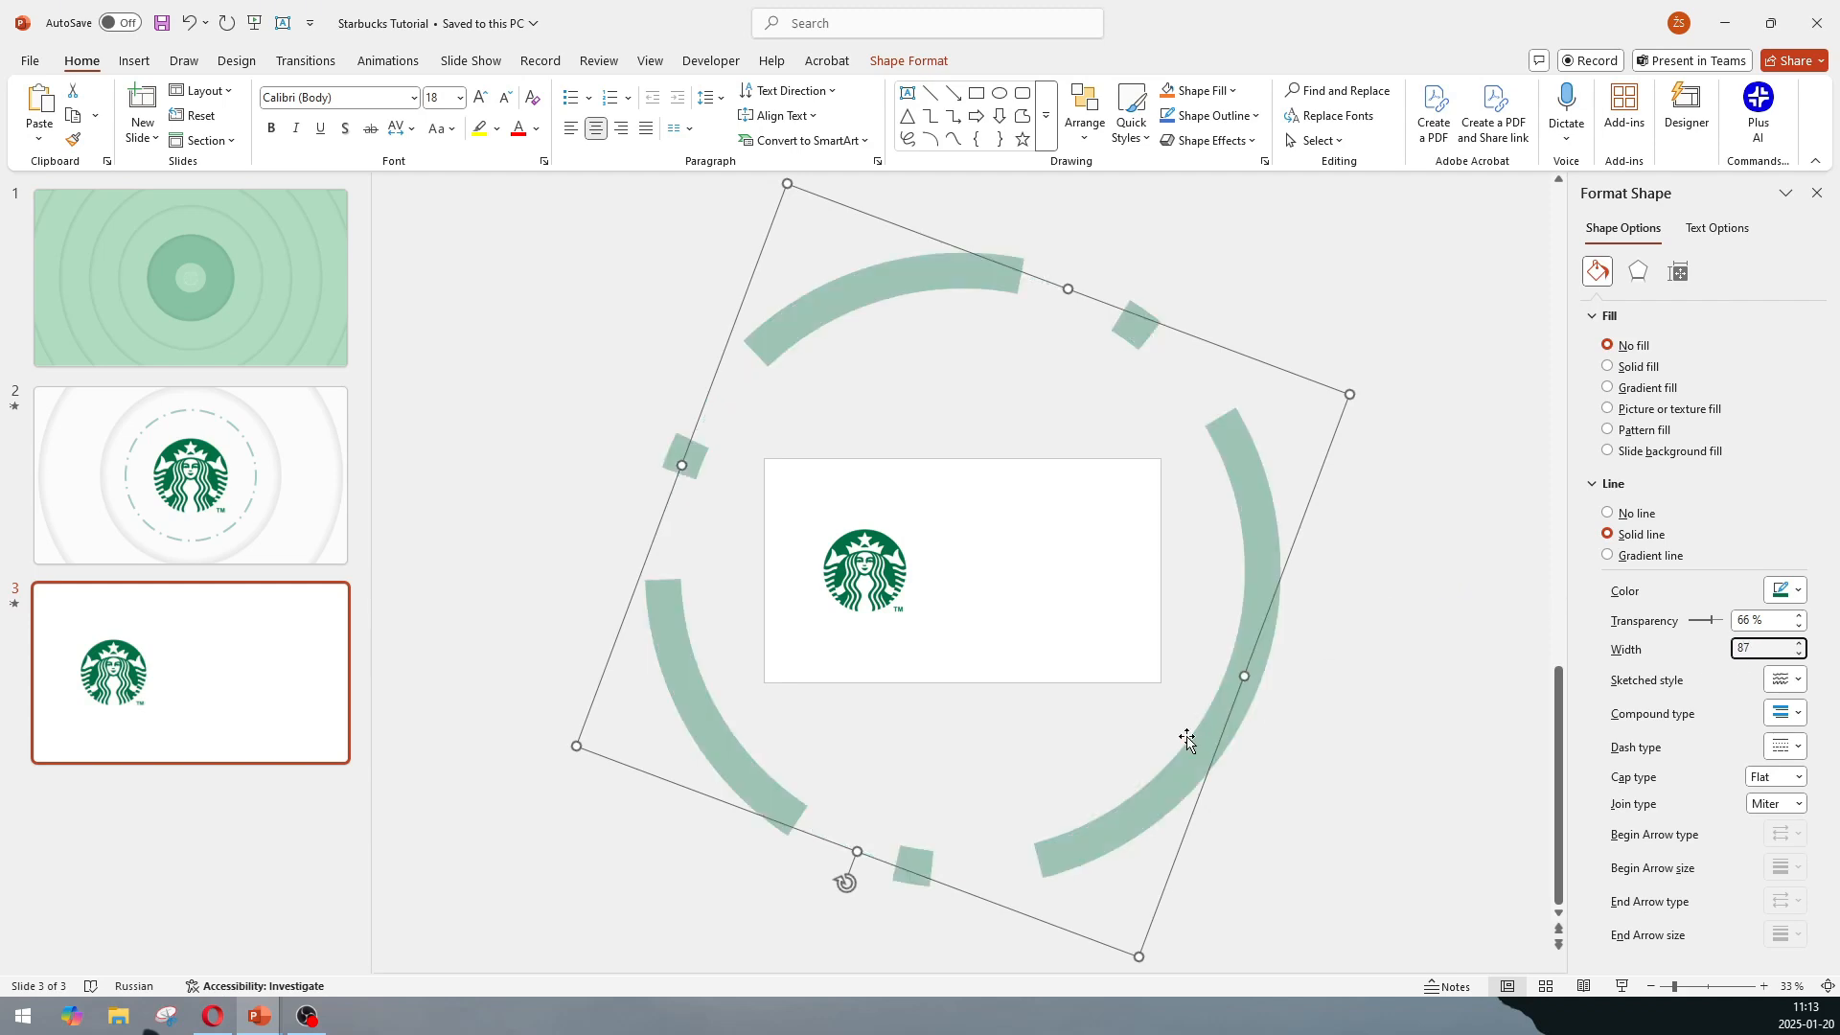
{"action": "left_click", "coordinate": [1332, 765]}
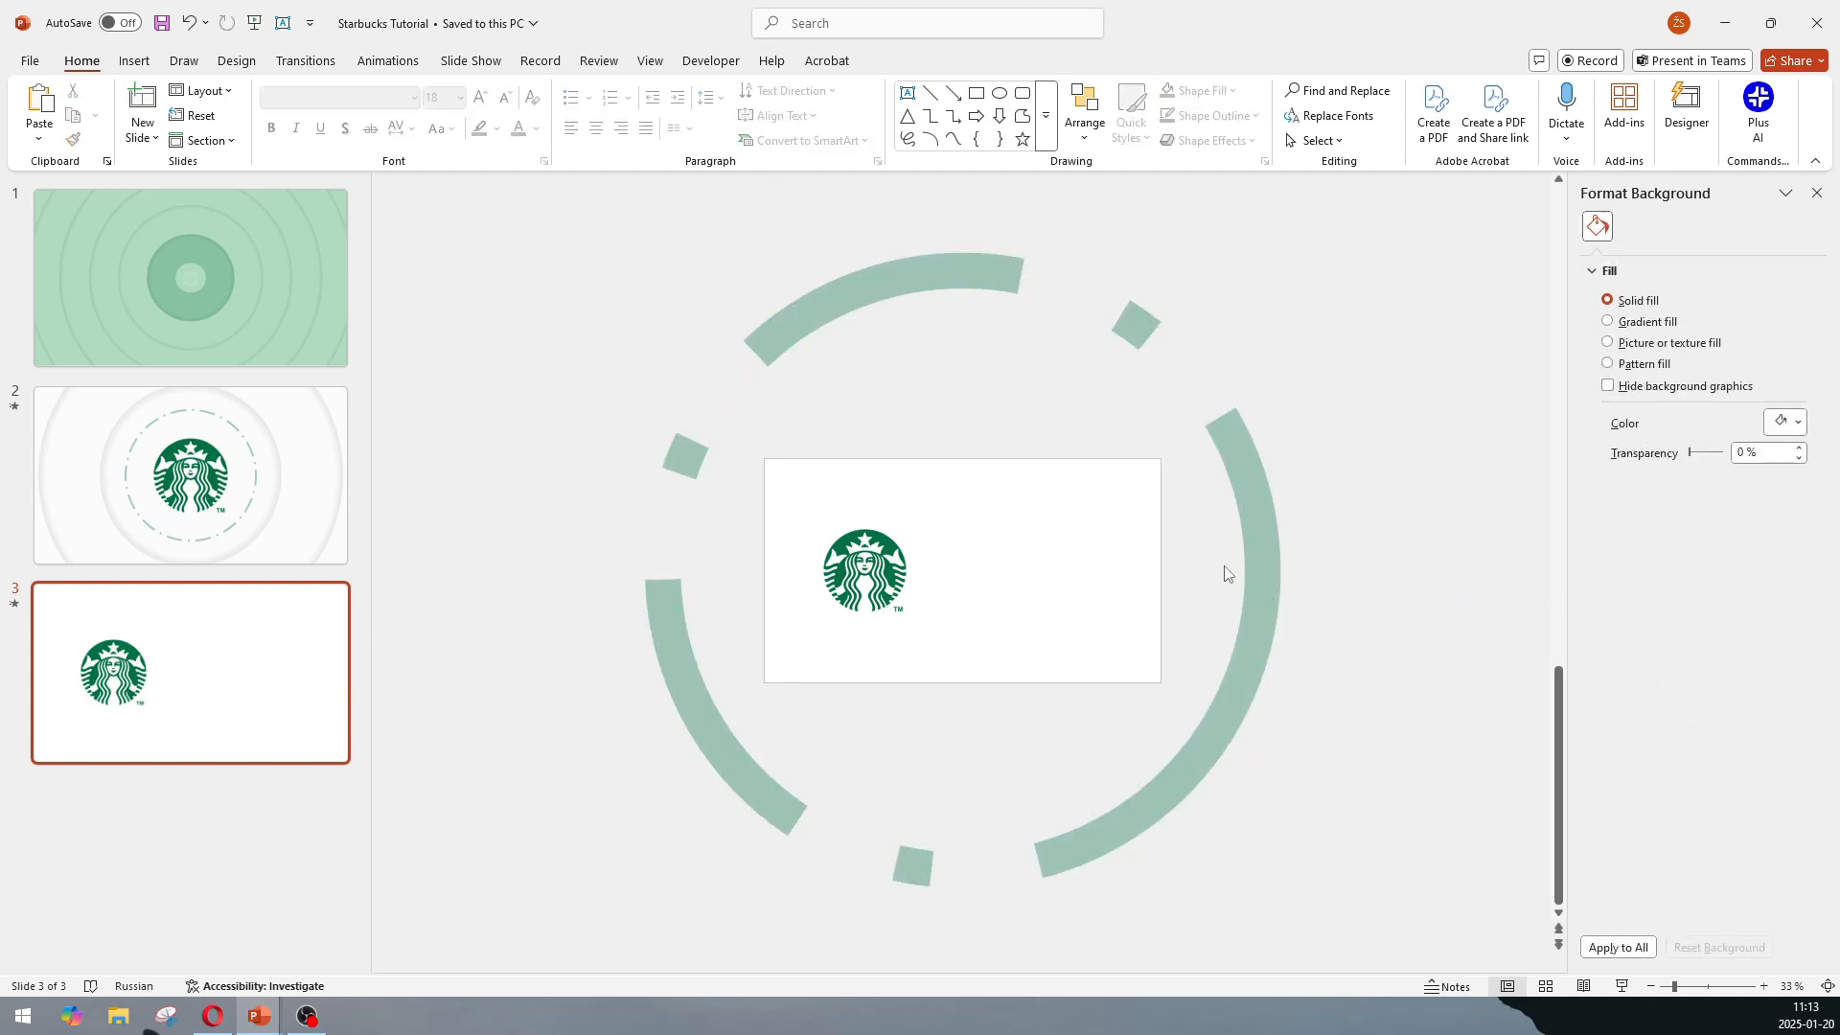
{"action": "left_click_drag", "start_coordinate": [1228, 471], "coordinate": [1216, 472]}
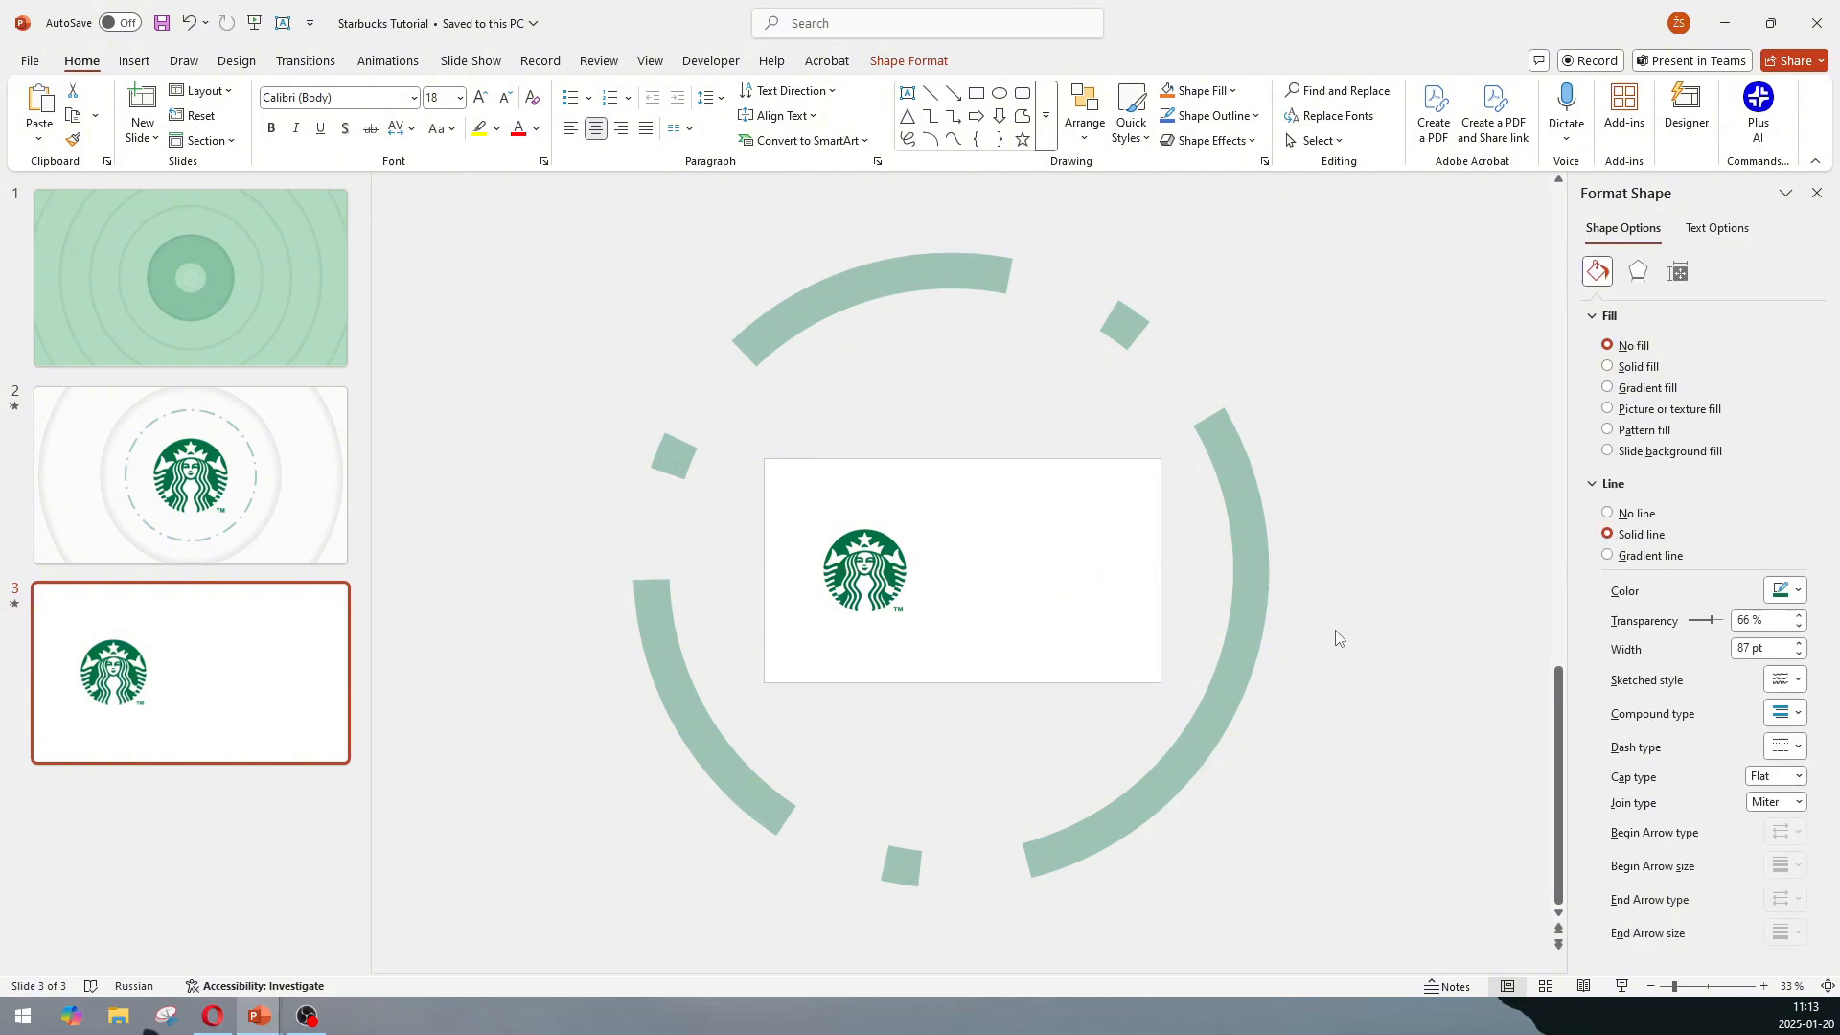
{"action": "left_click", "coordinate": [1215, 651]}
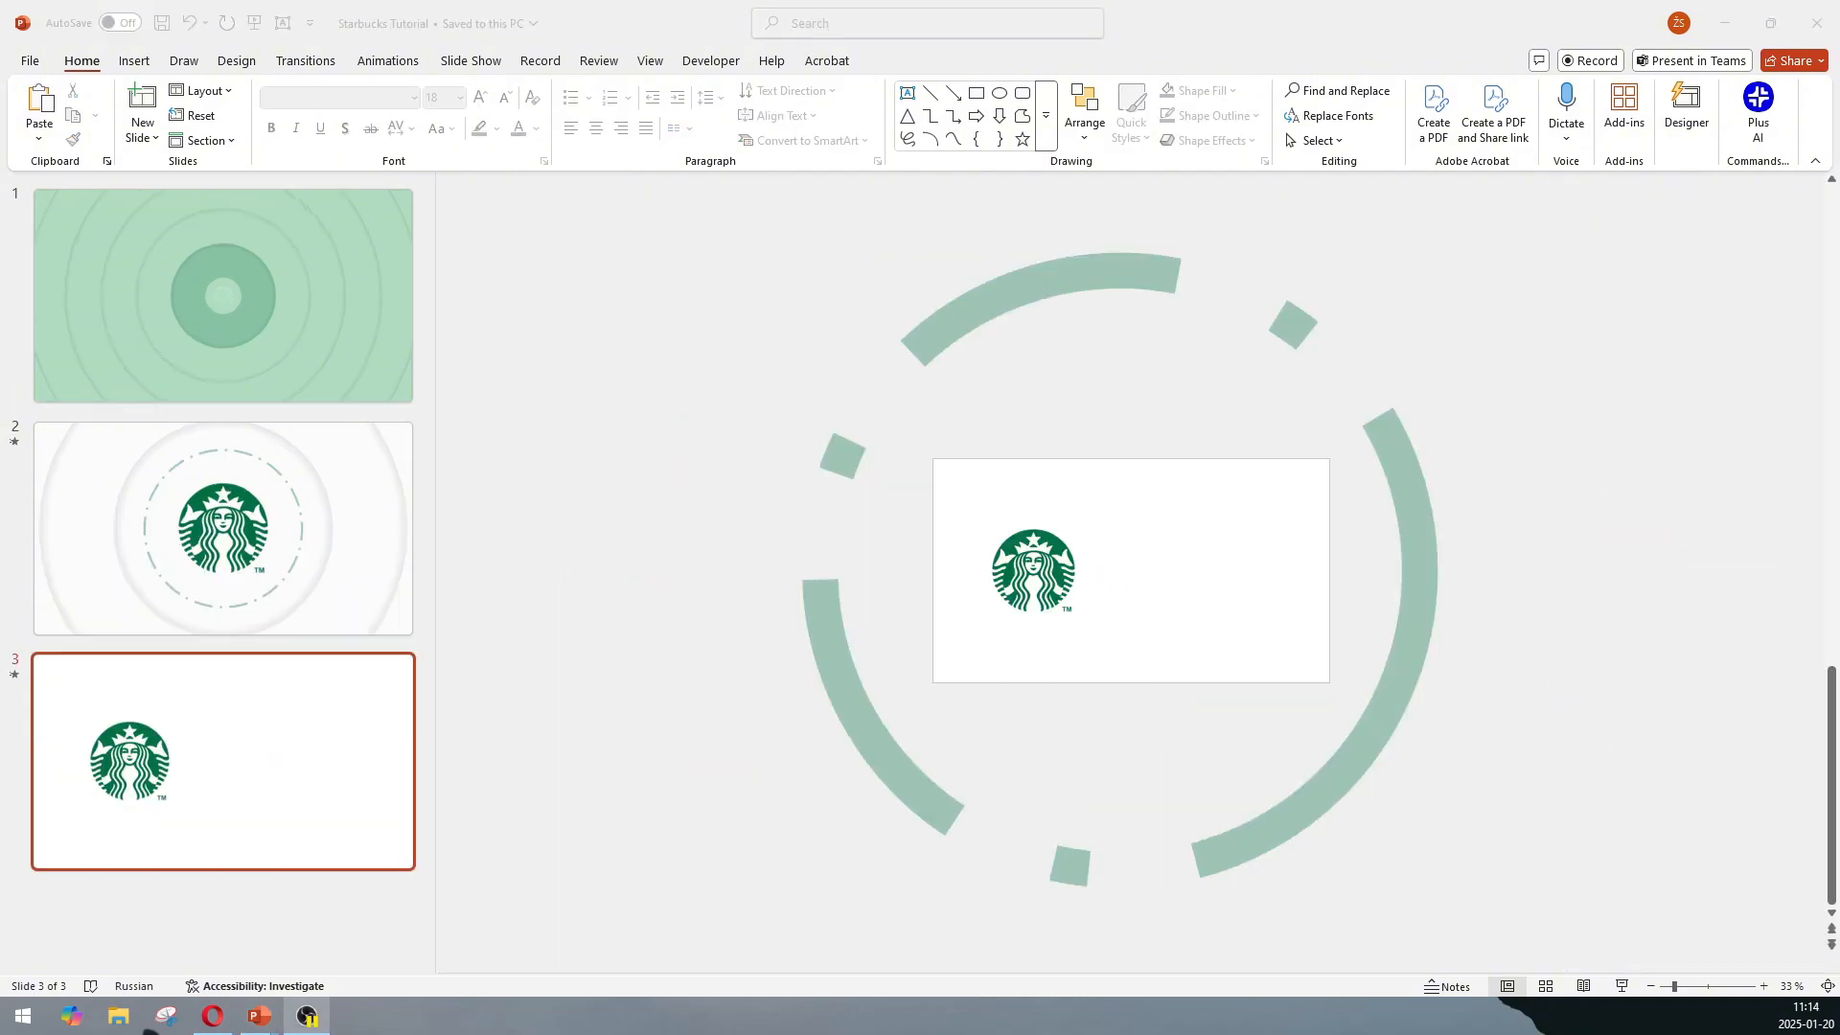
Fill the background of slide 3 with the solid dark Starbucks green from the recent colors.
{"action": "left_click", "coordinate": [1115, 783]}
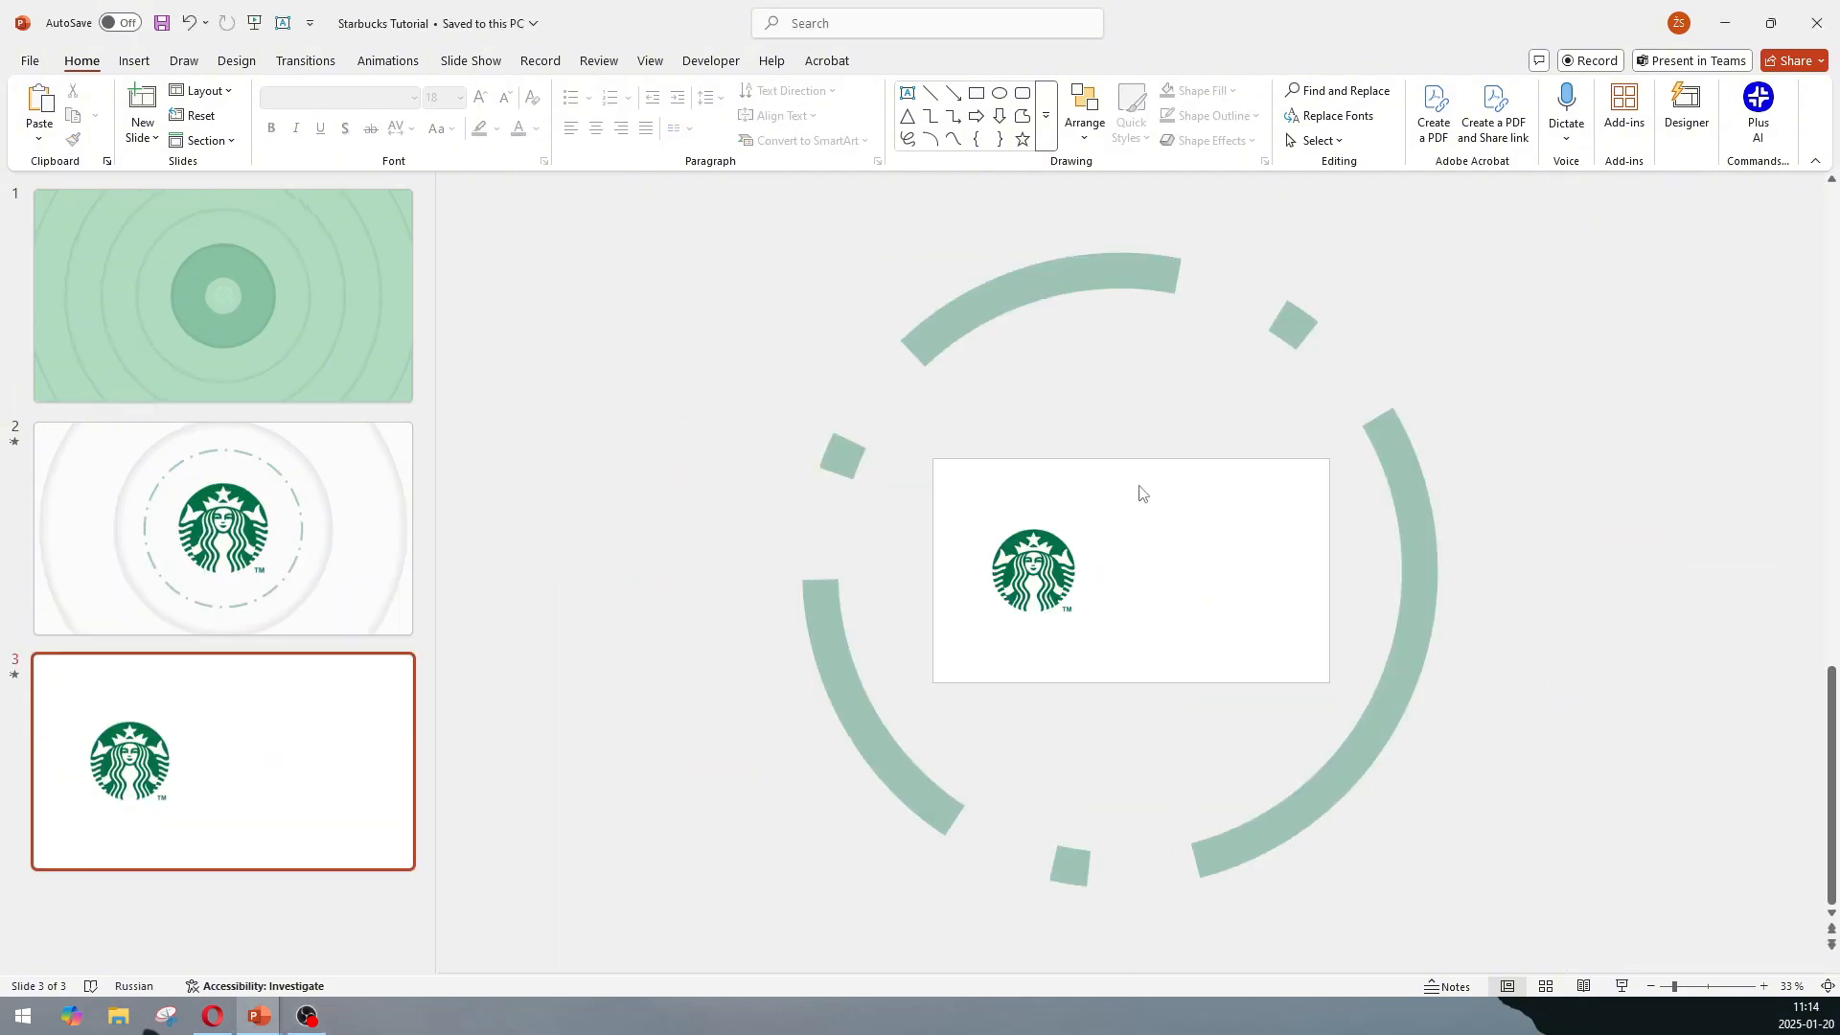
{"action": "right_click", "coordinate": [1137, 509]}
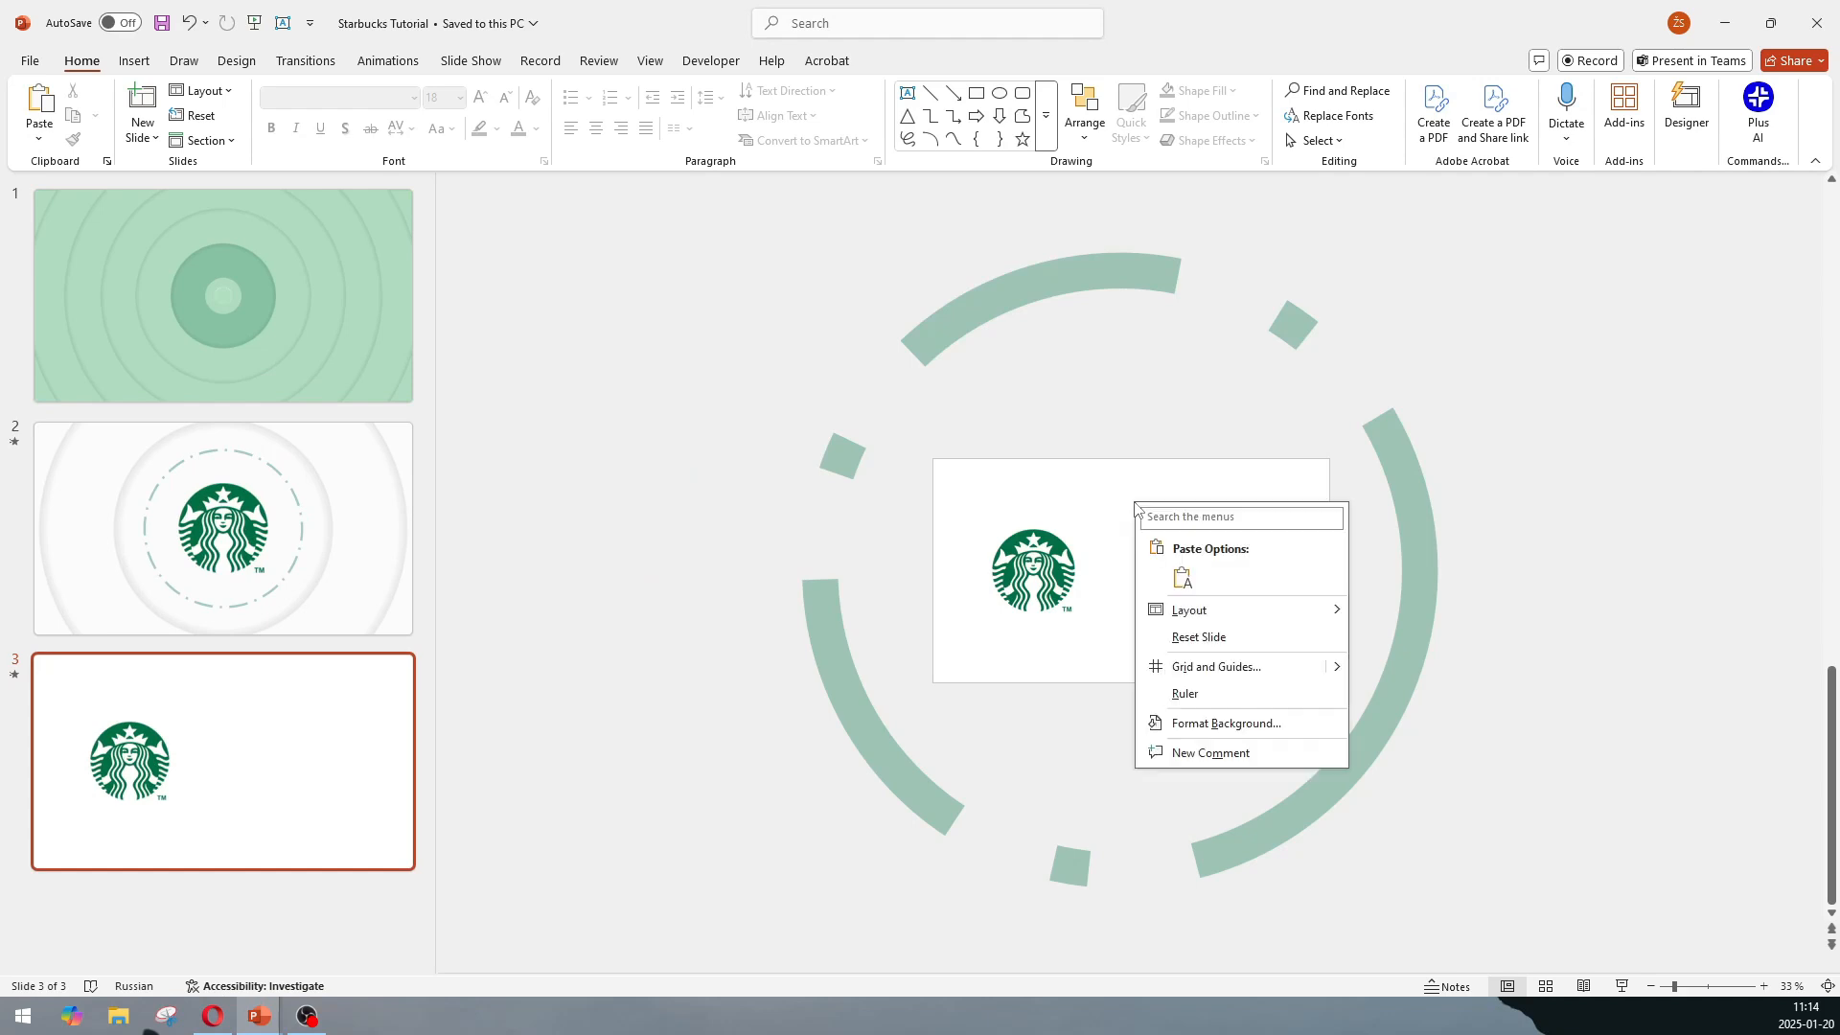
{"action": "left_click", "coordinate": [1206, 725]}
{"action": "left_click", "coordinate": [1785, 422]}
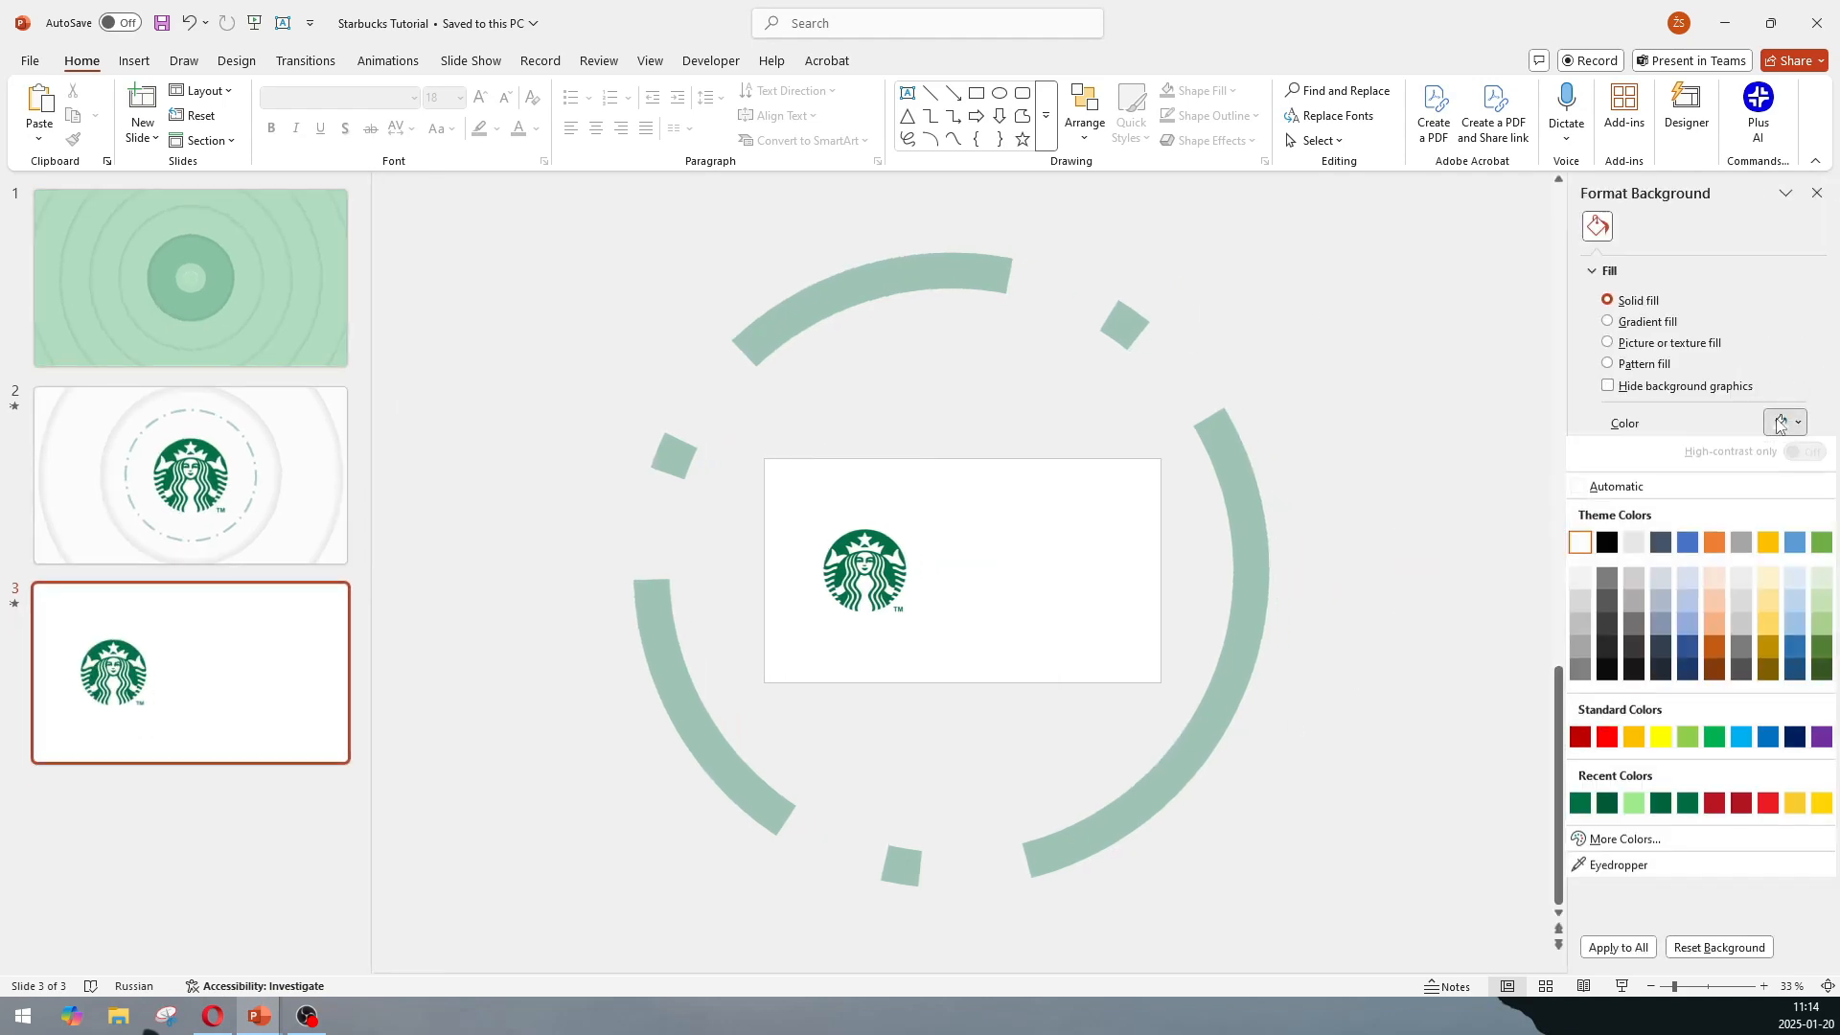
{"action": "left_click", "coordinate": [1581, 808]}
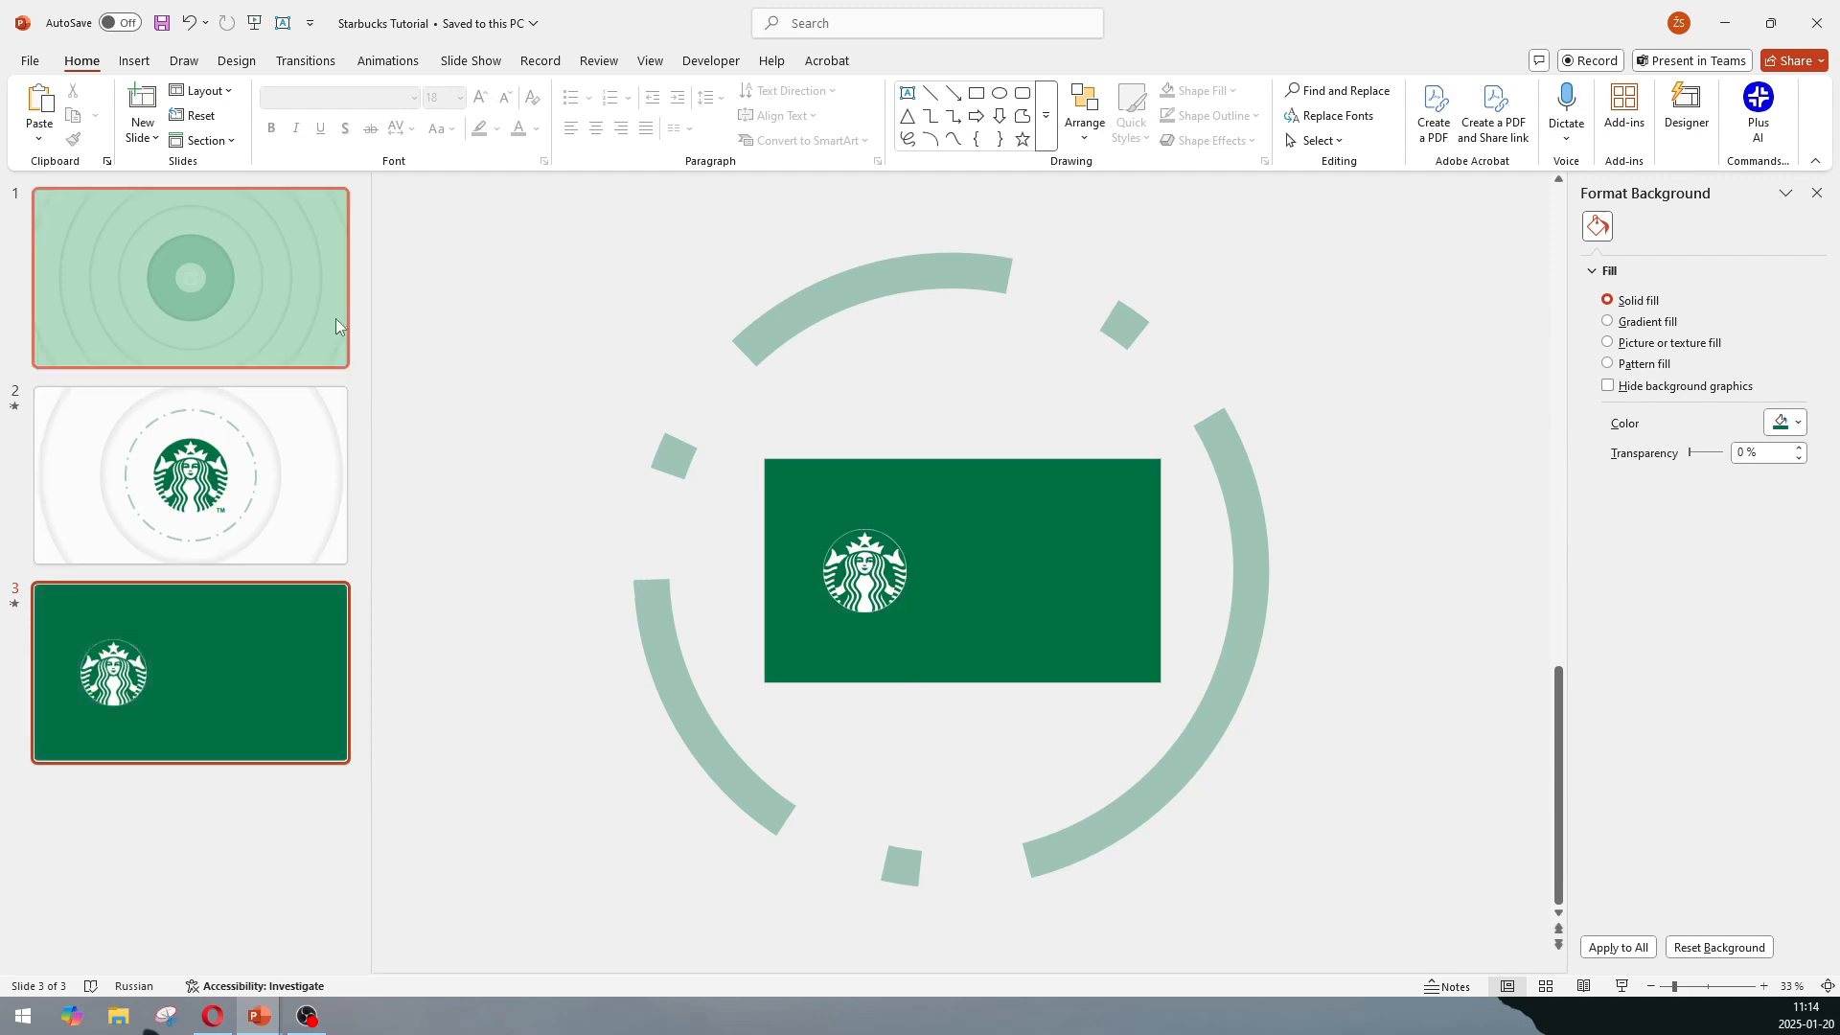
Draw a rounded rectangle about 17.9 × 10.6 cm overhanging the left edge of slide 3 and place it behind the logo.
{"action": "left_click", "coordinate": [134, 60]}
{"action": "left_click", "coordinate": [390, 144]}
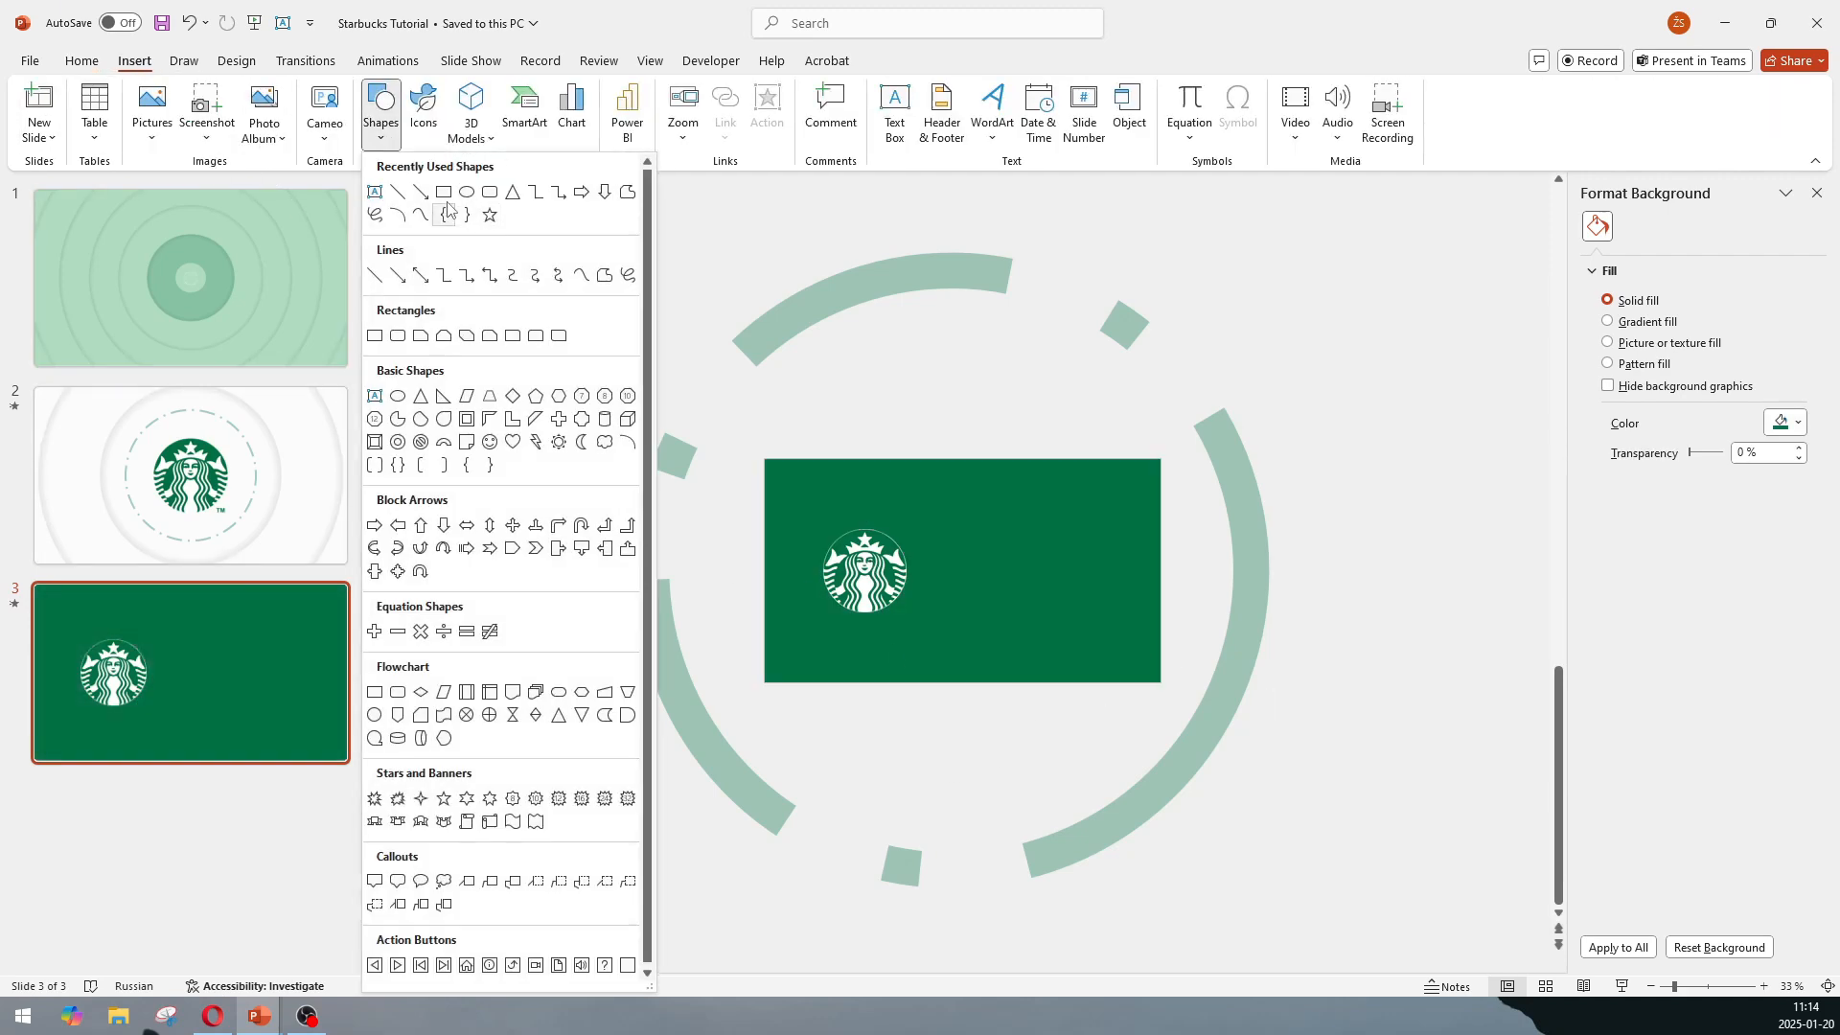
{"action": "left_click", "coordinate": [489, 196]}
{"action": "left_click_drag", "start_coordinate": [736, 533], "coordinate": [894, 589]}
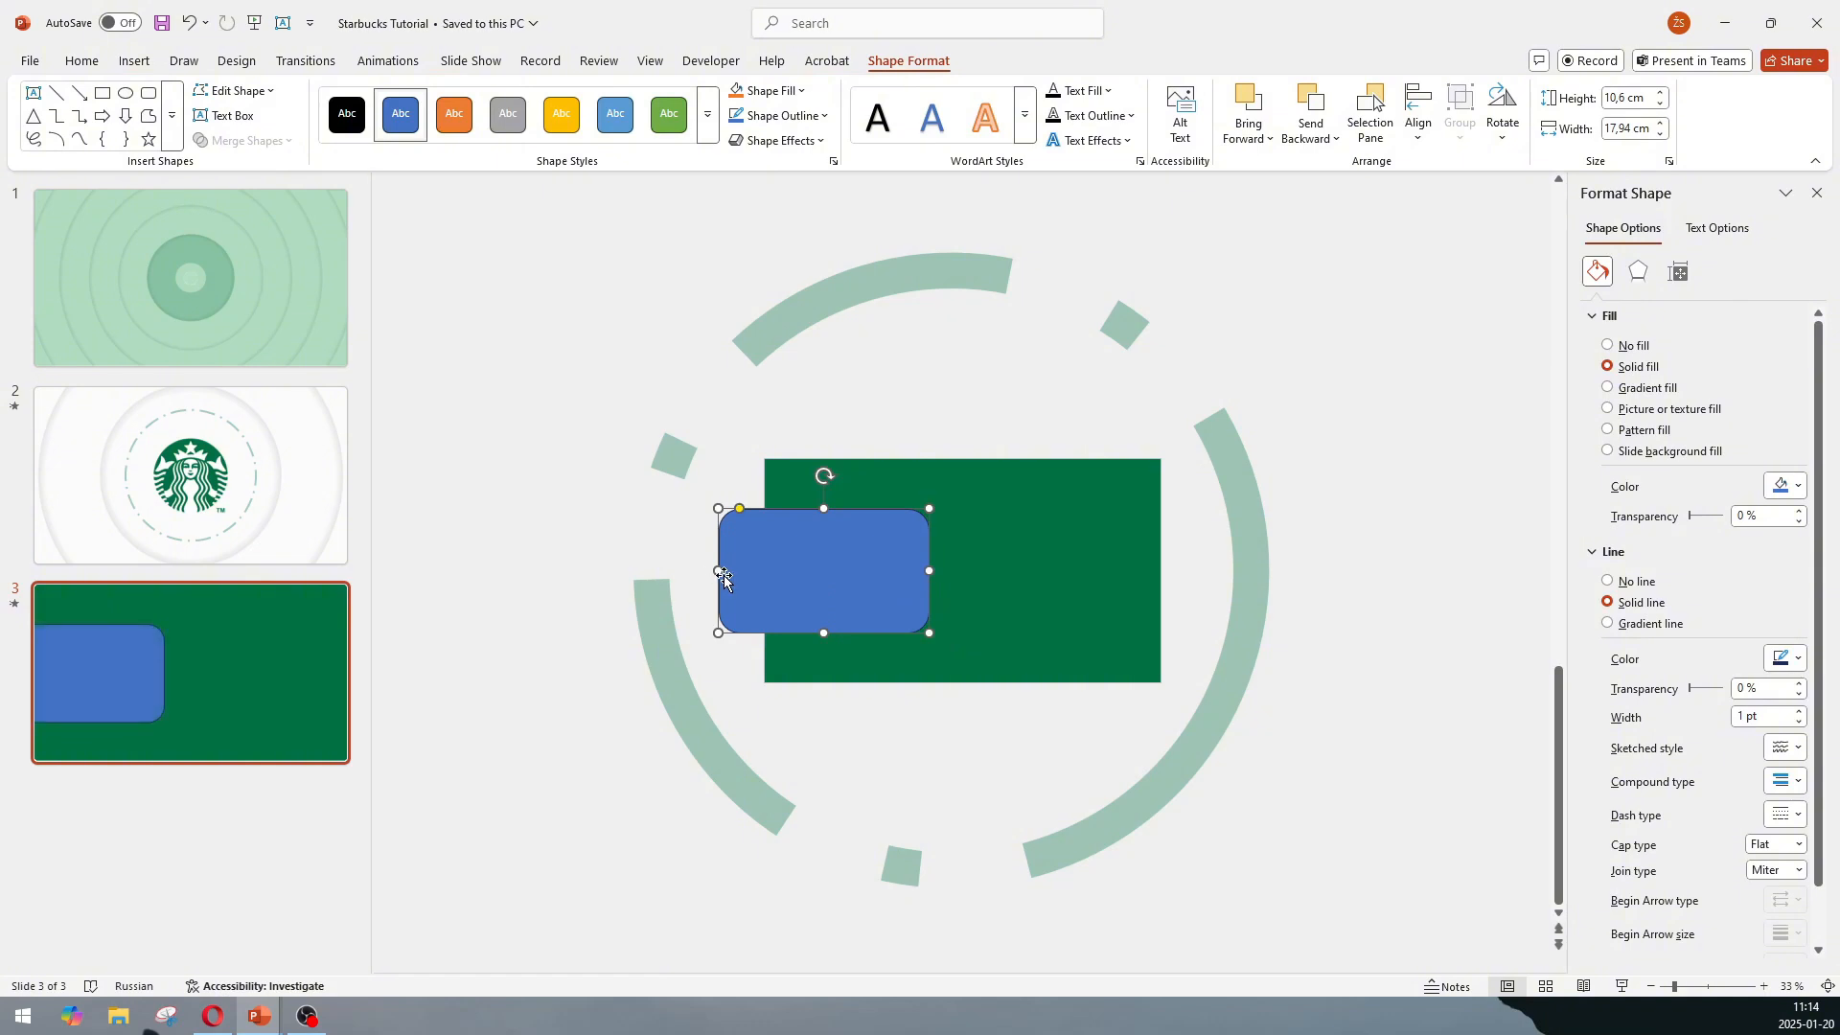
{"action": "right_click", "coordinate": [781, 570]}
{"action": "left_click", "coordinate": [842, 278]}
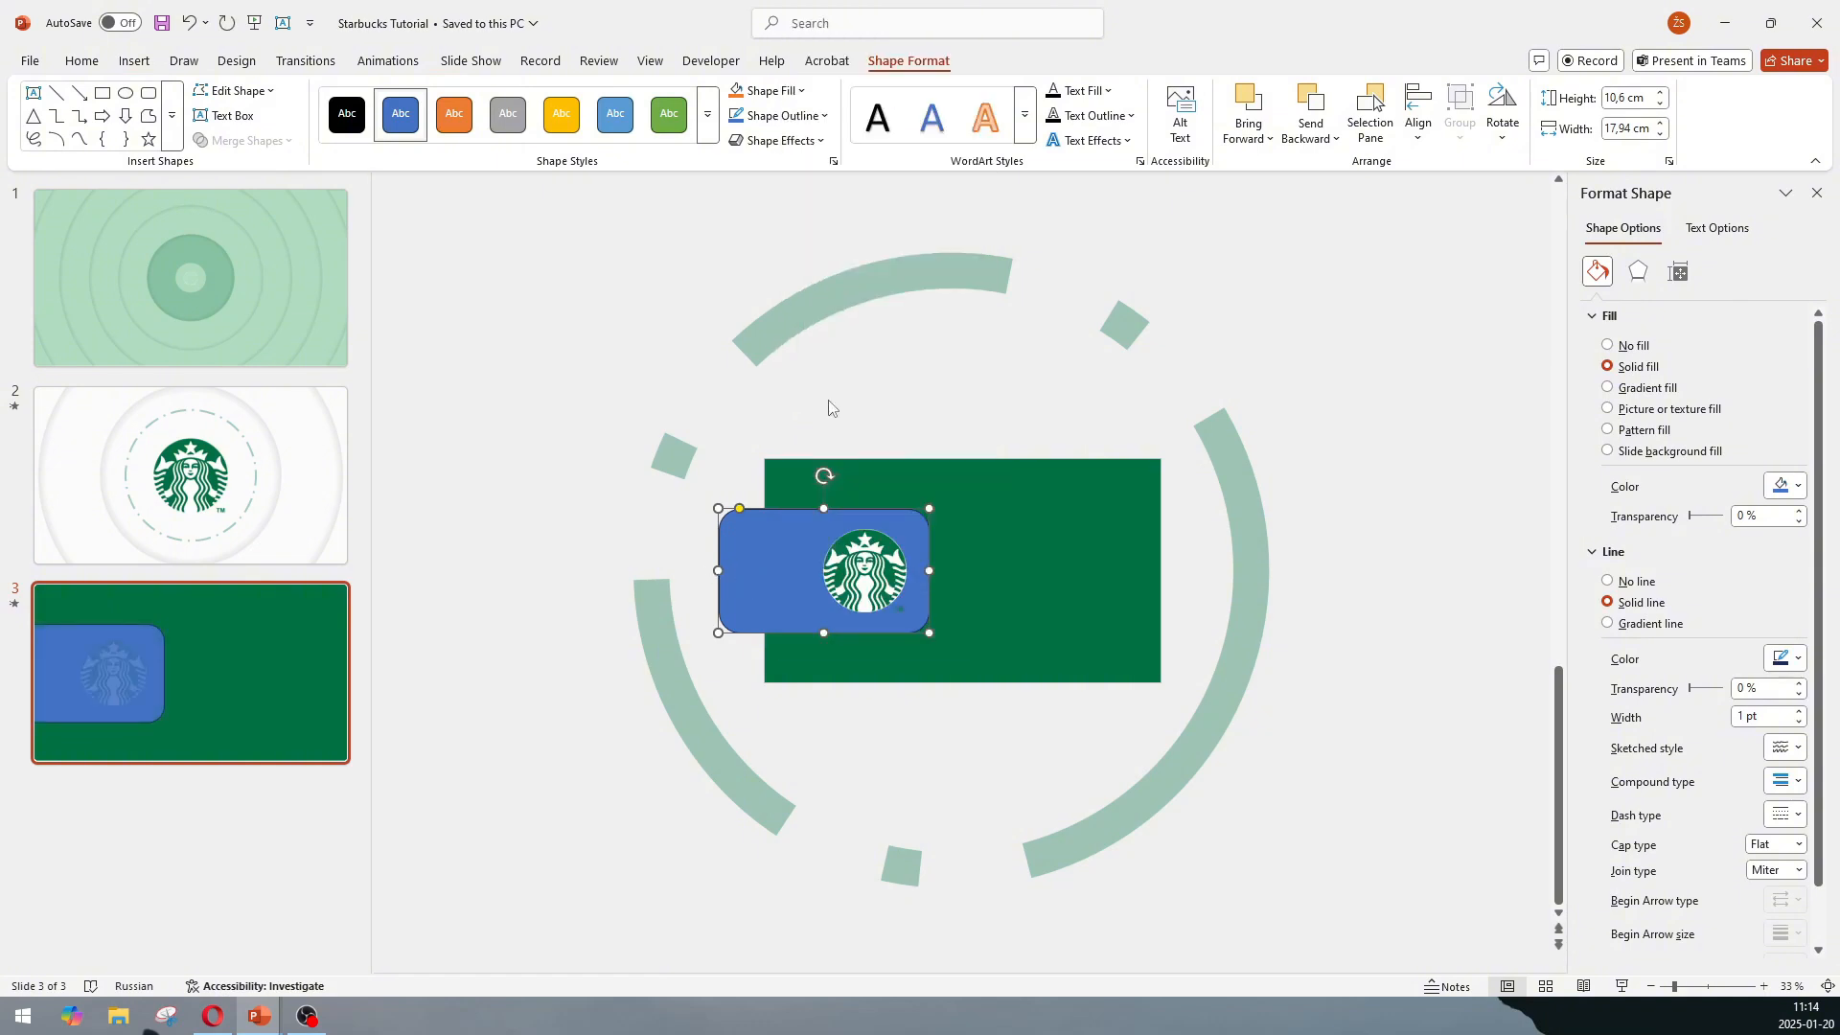
{"action": "left_click_drag", "start_coordinate": [762, 560], "coordinate": [771, 562]}
Fill the rounded rectangle behind the logo with white and remove its outline.
{"action": "left_click", "coordinate": [801, 91]}
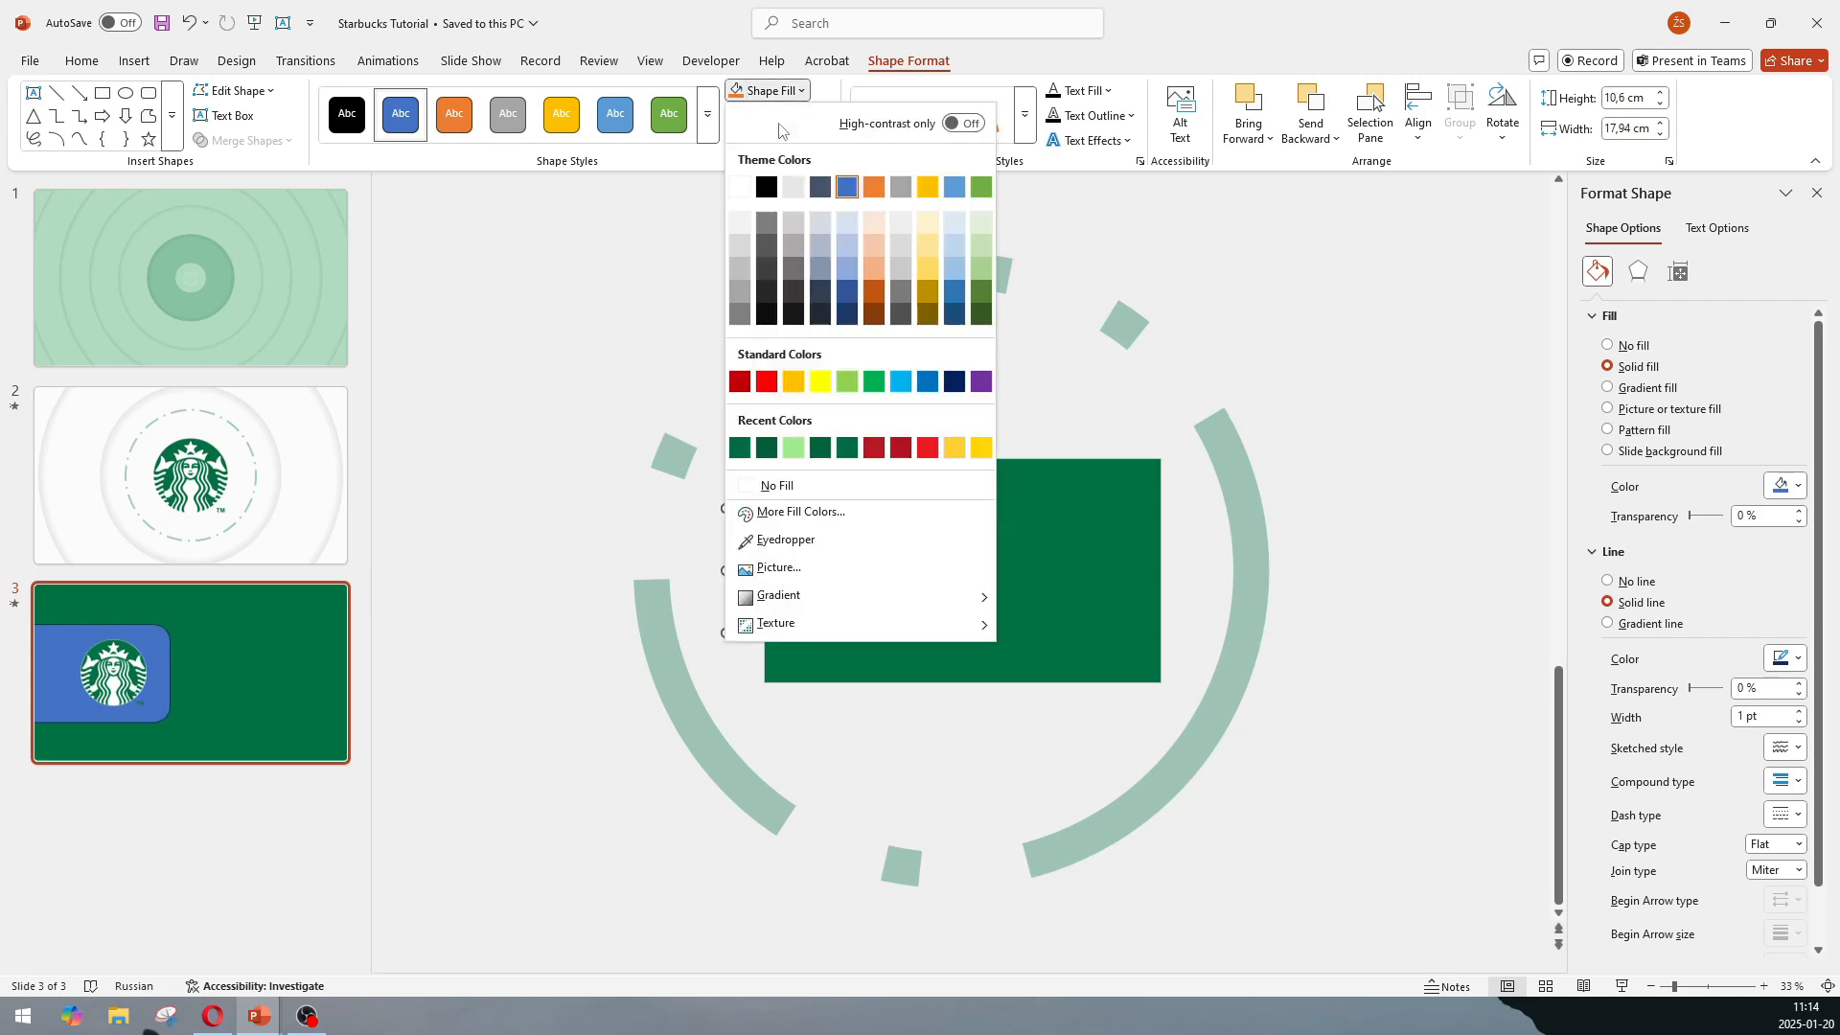
{"action": "left_click", "coordinate": [738, 189]}
{"action": "left_click", "coordinate": [822, 117]}
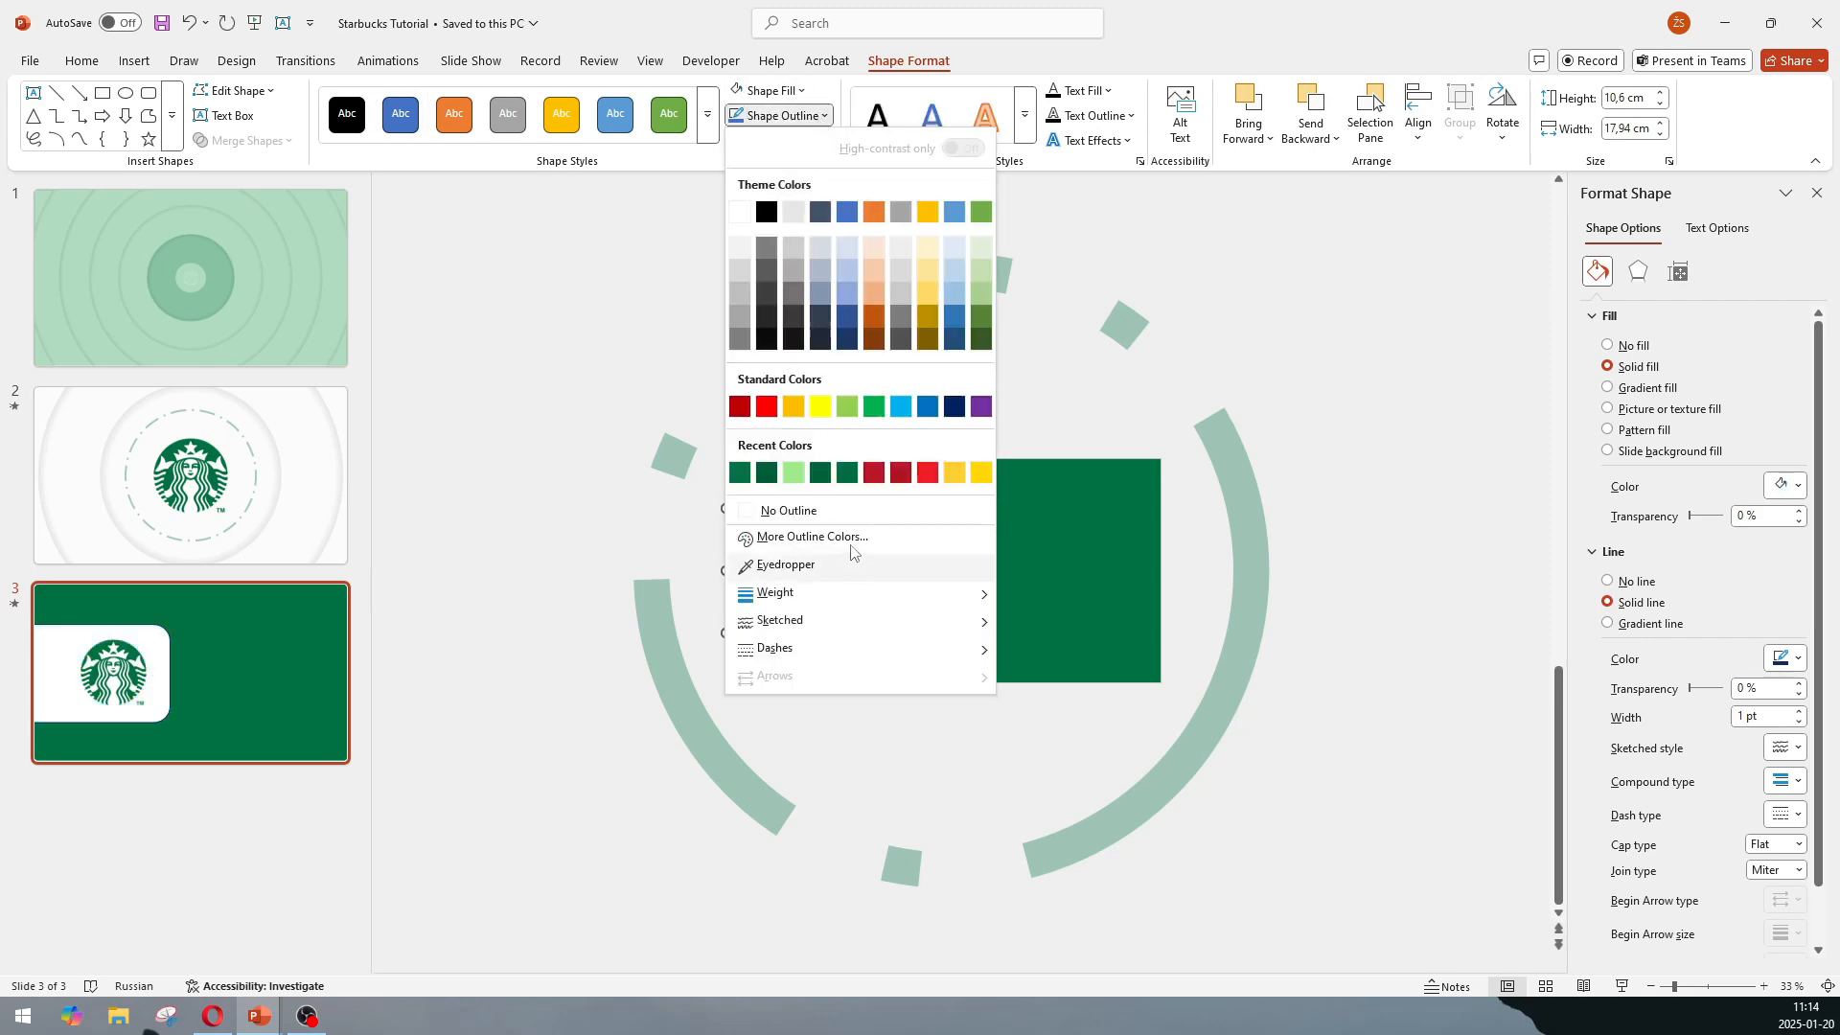
{"action": "left_click", "coordinate": [834, 518]}
{"action": "left_click", "coordinate": [763, 365]}
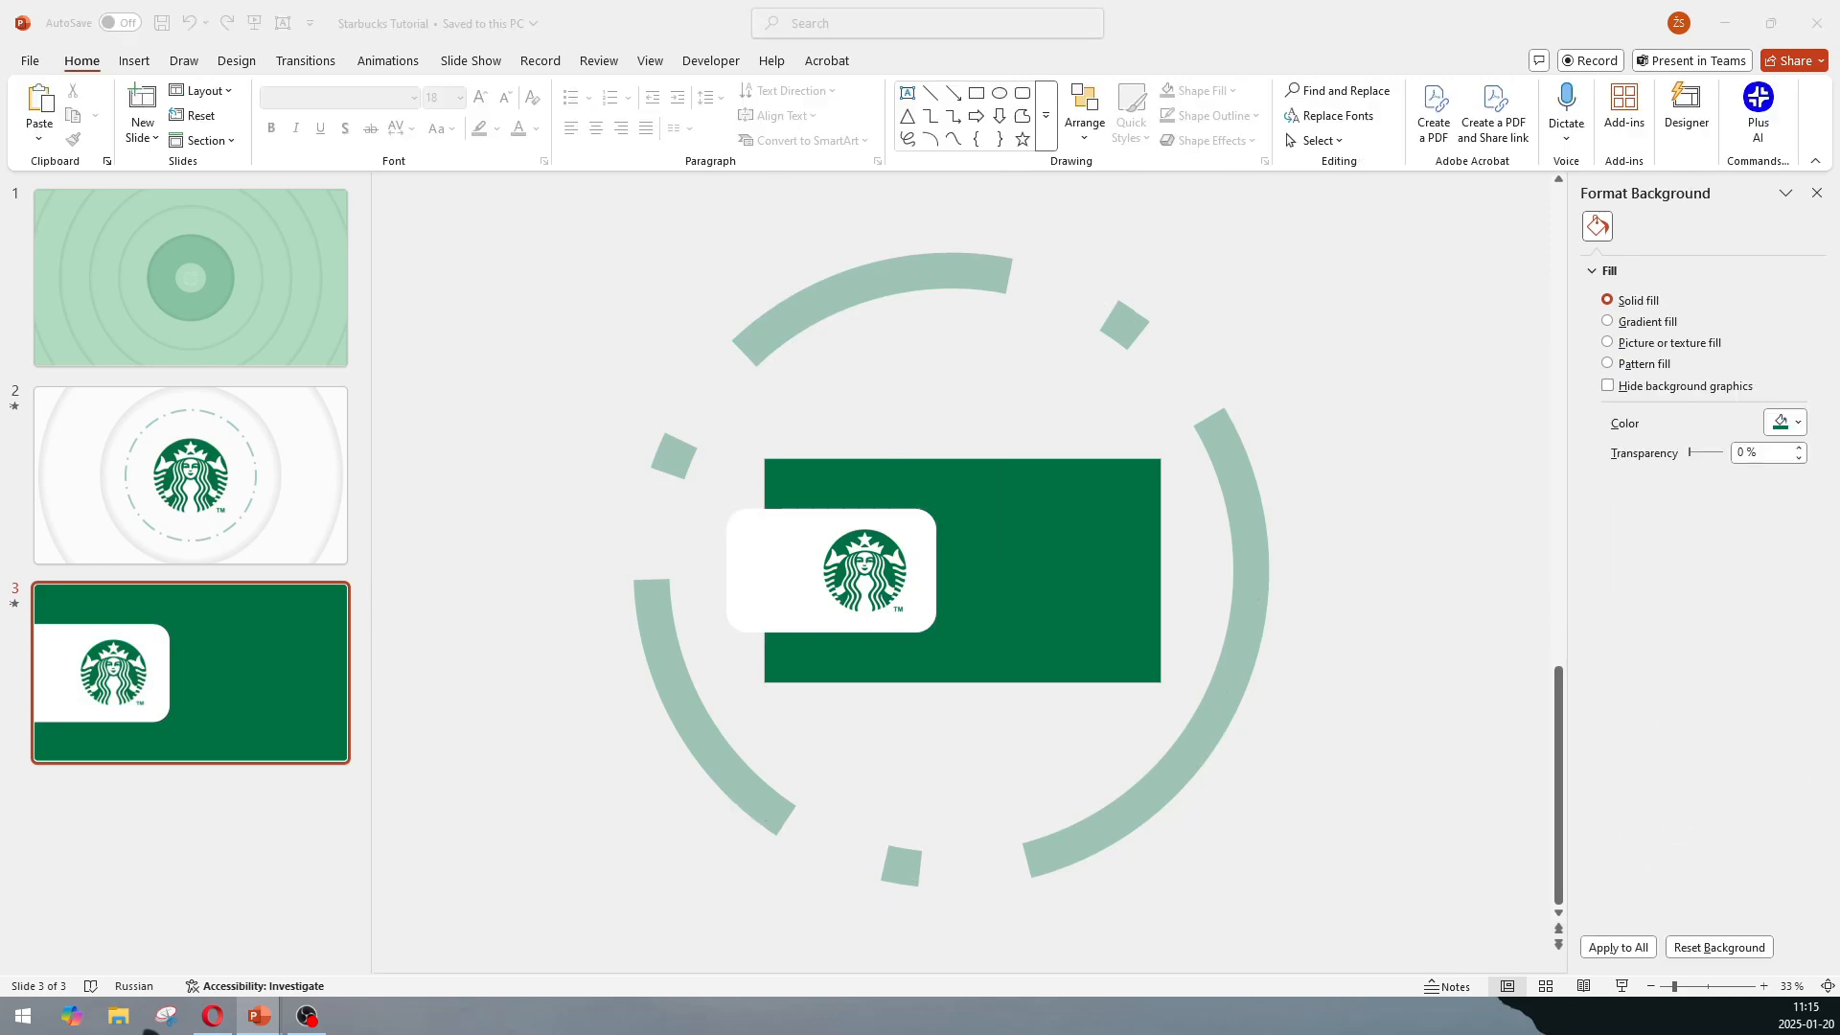
{"action": "left_click", "coordinate": [1055, 761]}
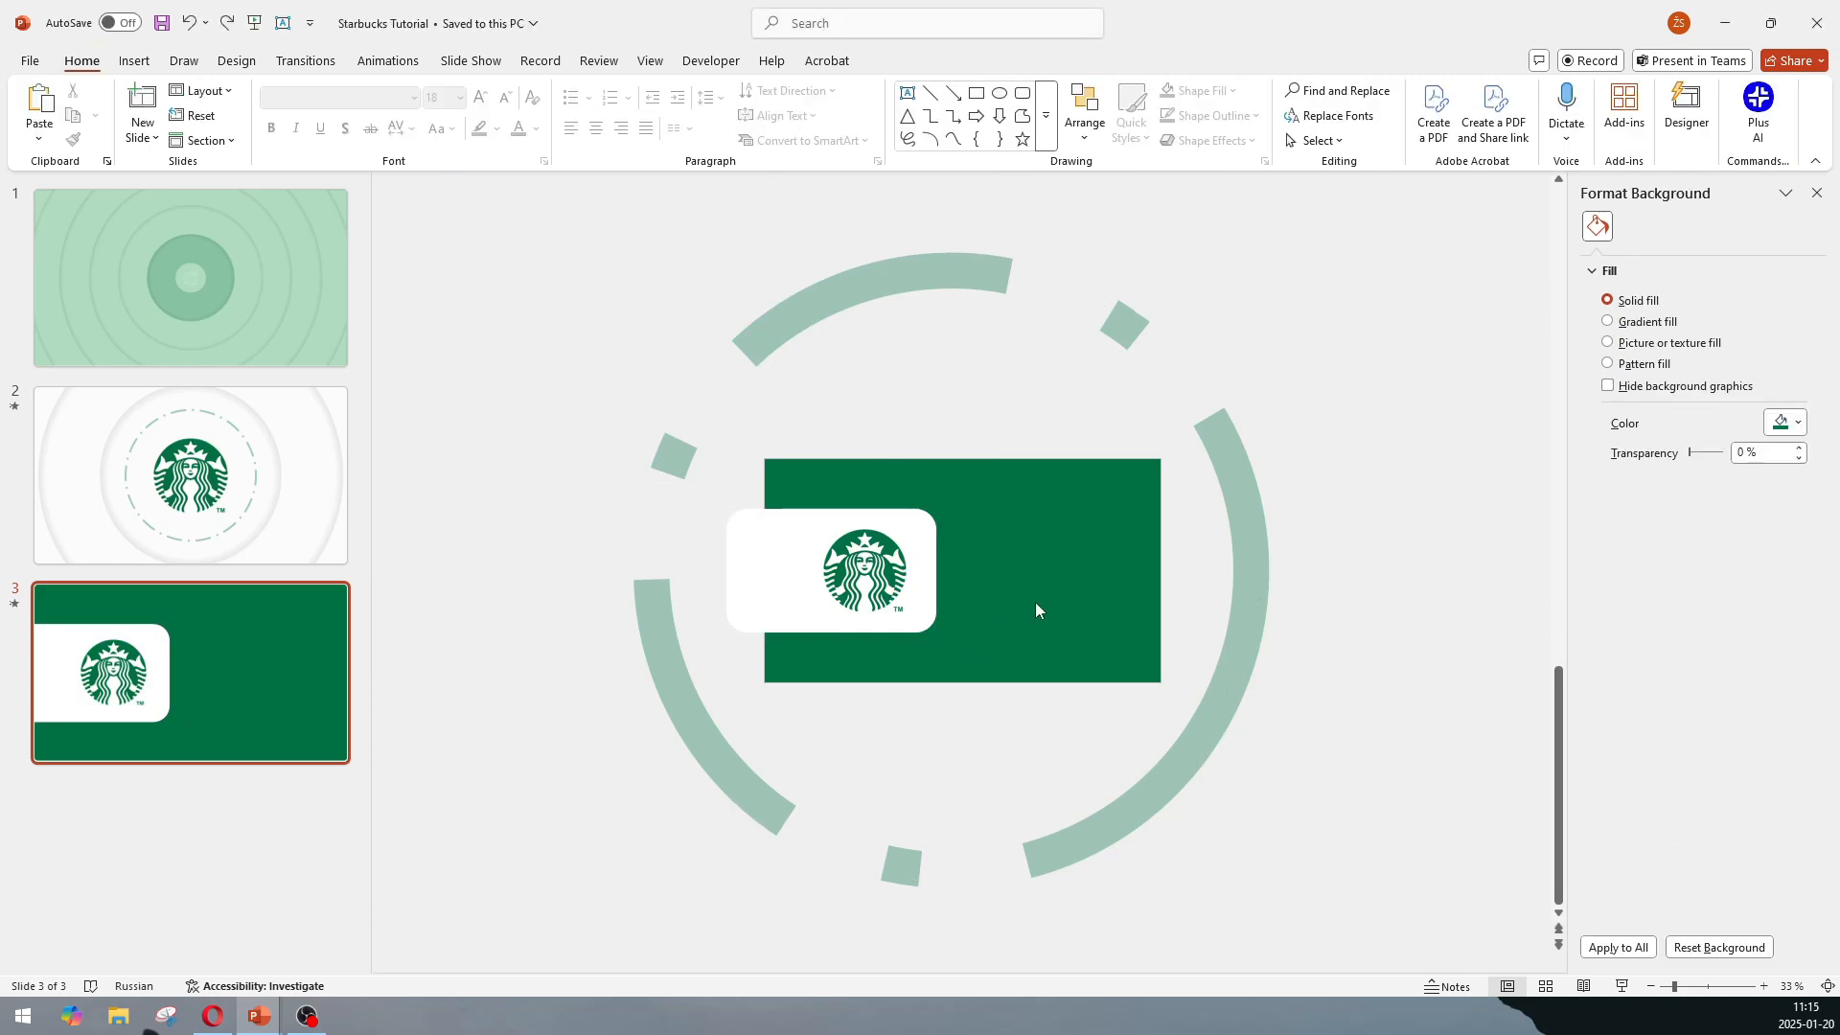
{"action": "key", "text": "ctrl+v"}
{"action": "left_click", "coordinate": [1014, 735]}
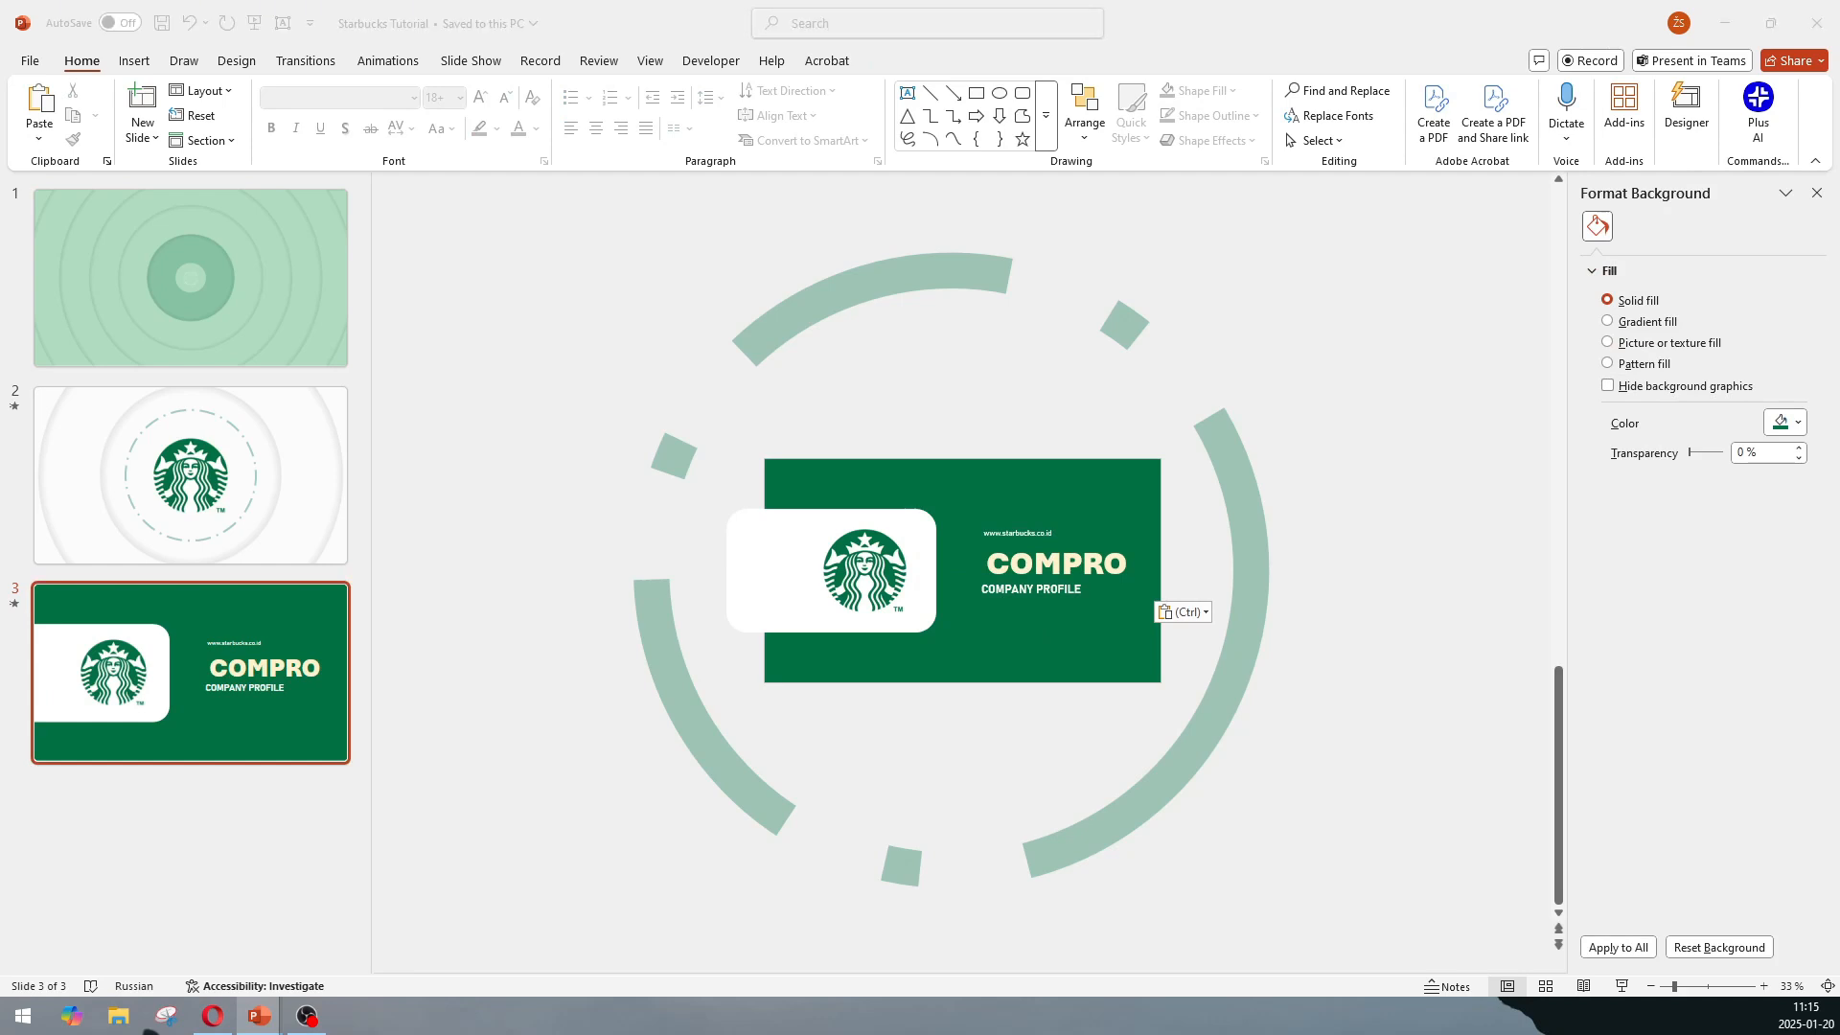
{"action": "left_click", "coordinate": [1035, 735]}
{"action": "key", "text": "ctrl+v"}
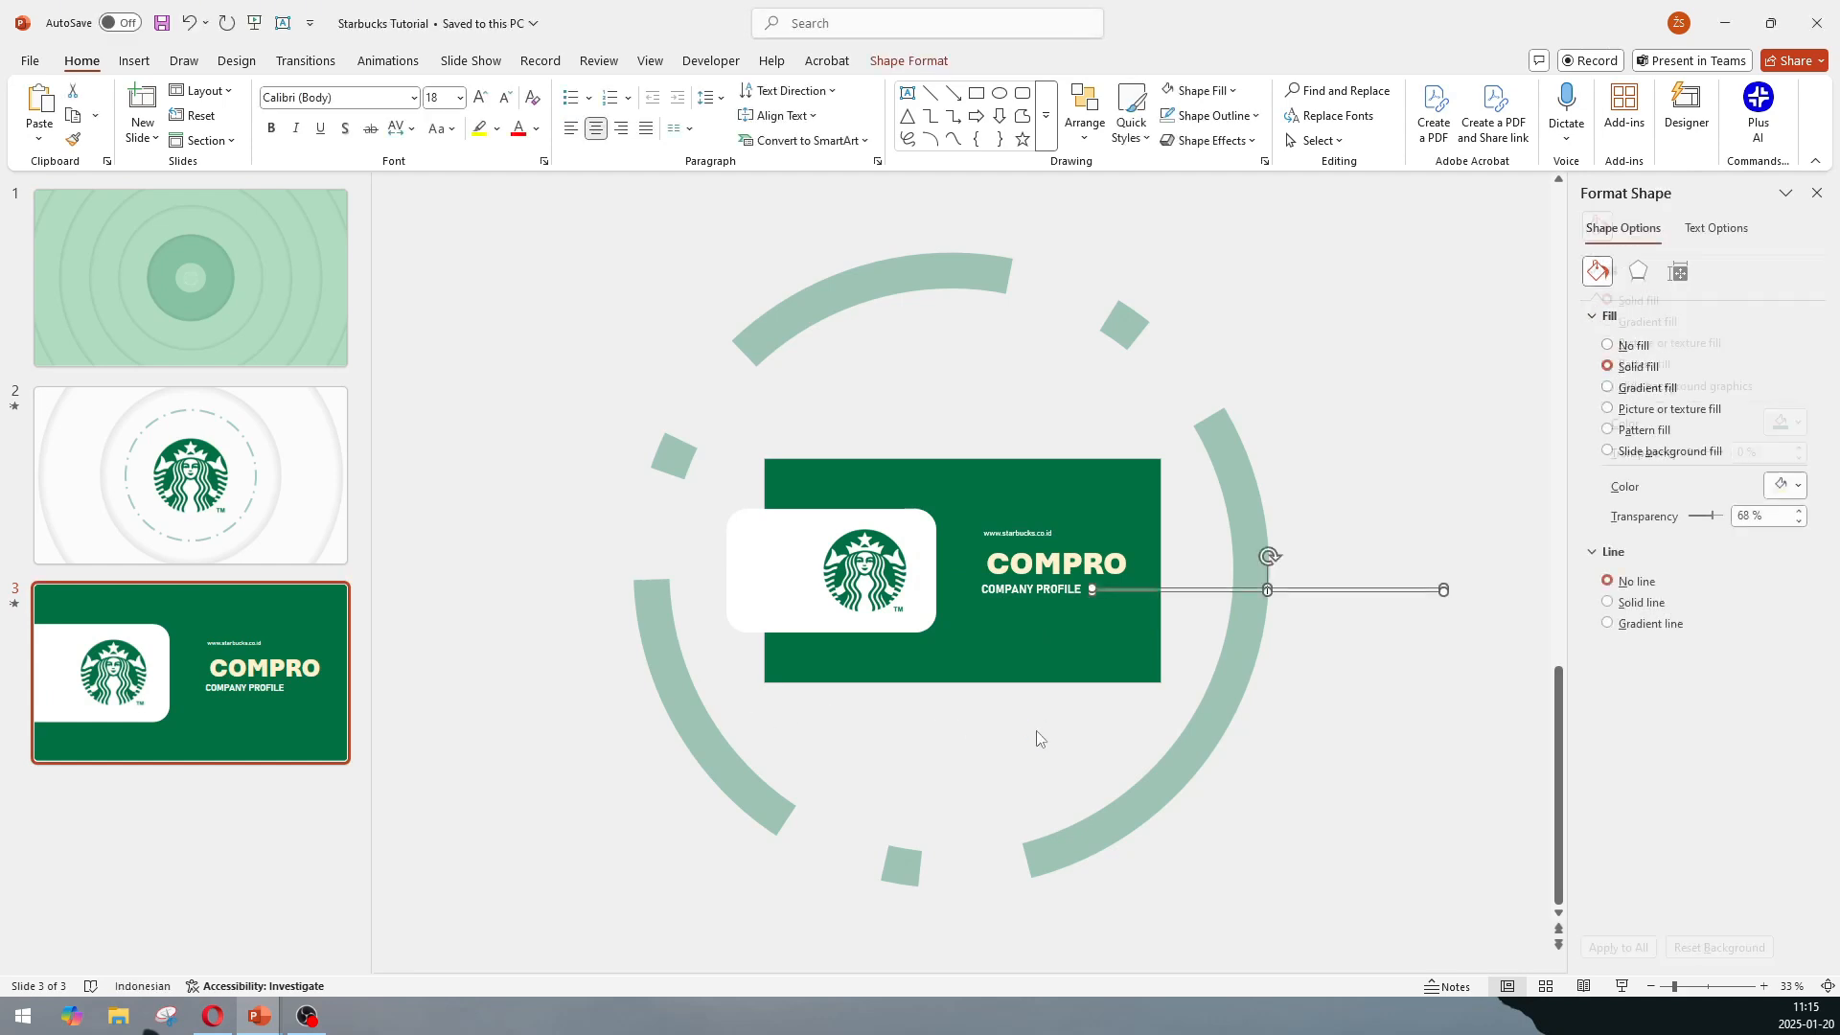
{"action": "left_click", "coordinate": [1235, 641]}
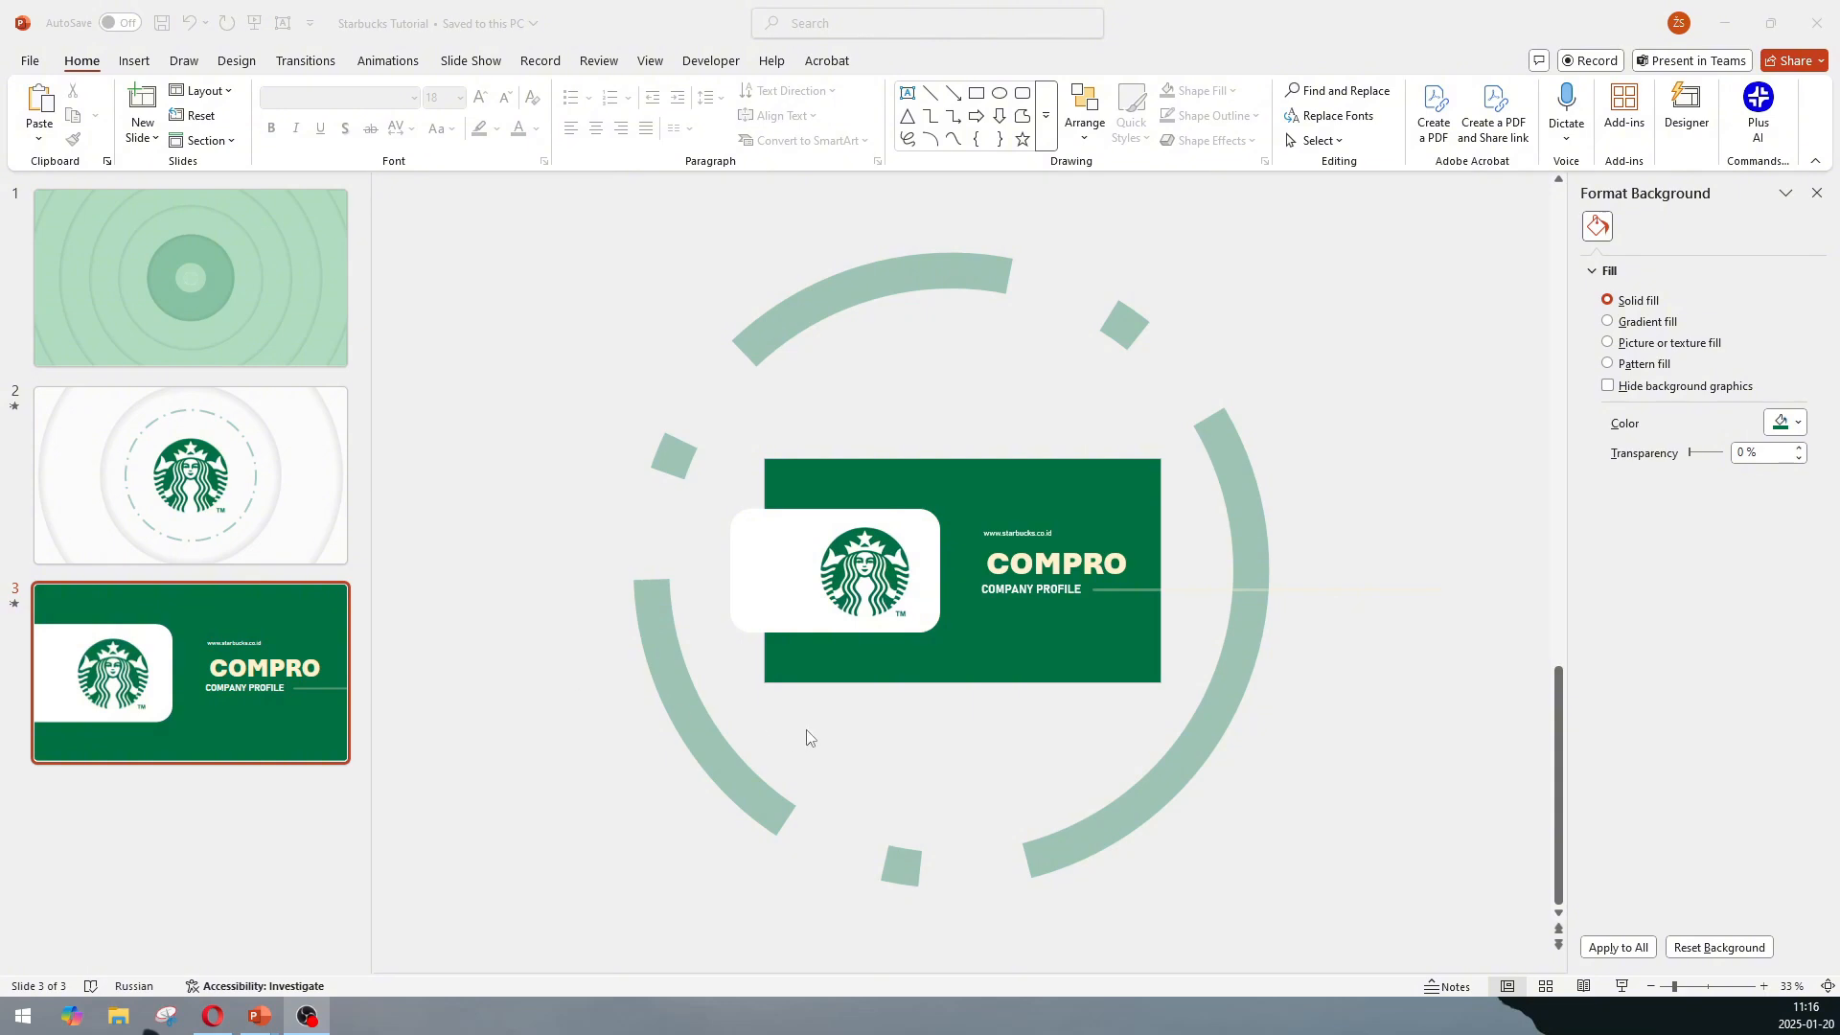
Copy the white rounded rectangle from slide 3 onto slide 2 and move it to the left, clear of the logo.
{"action": "left_click", "coordinate": [810, 737]}
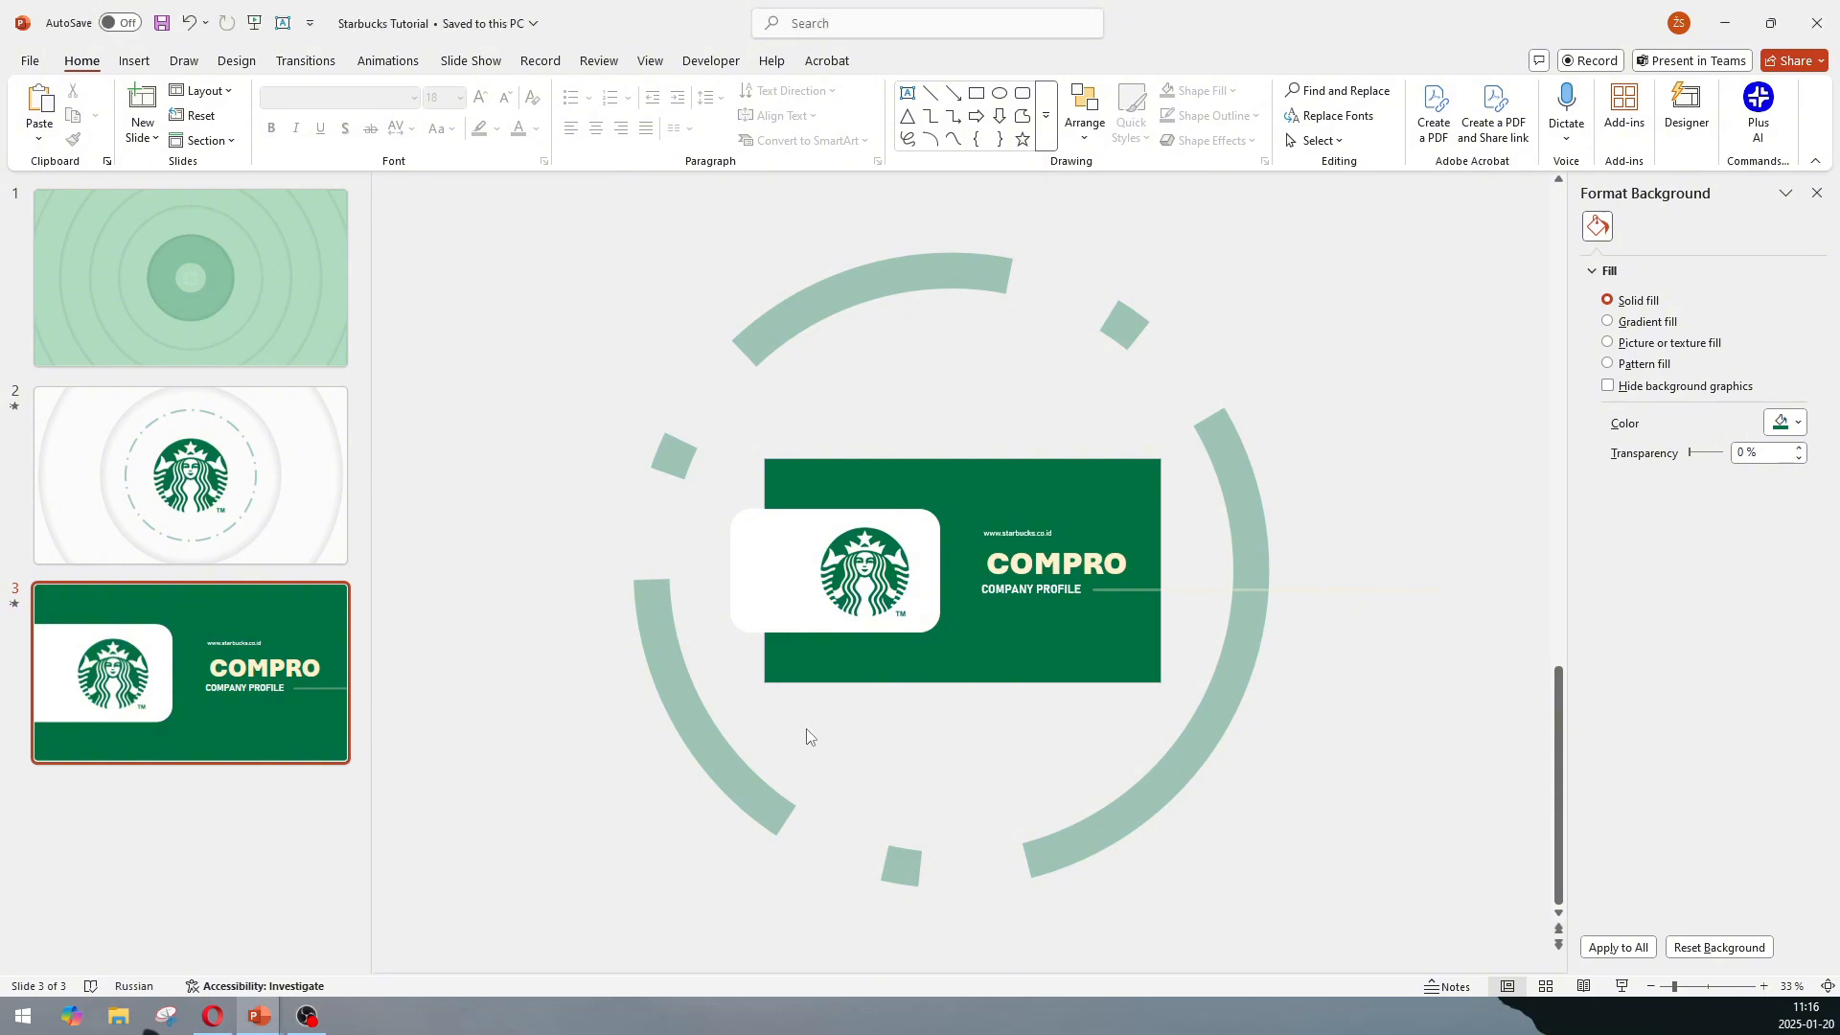
{"action": "left_click", "coordinate": [784, 575]}
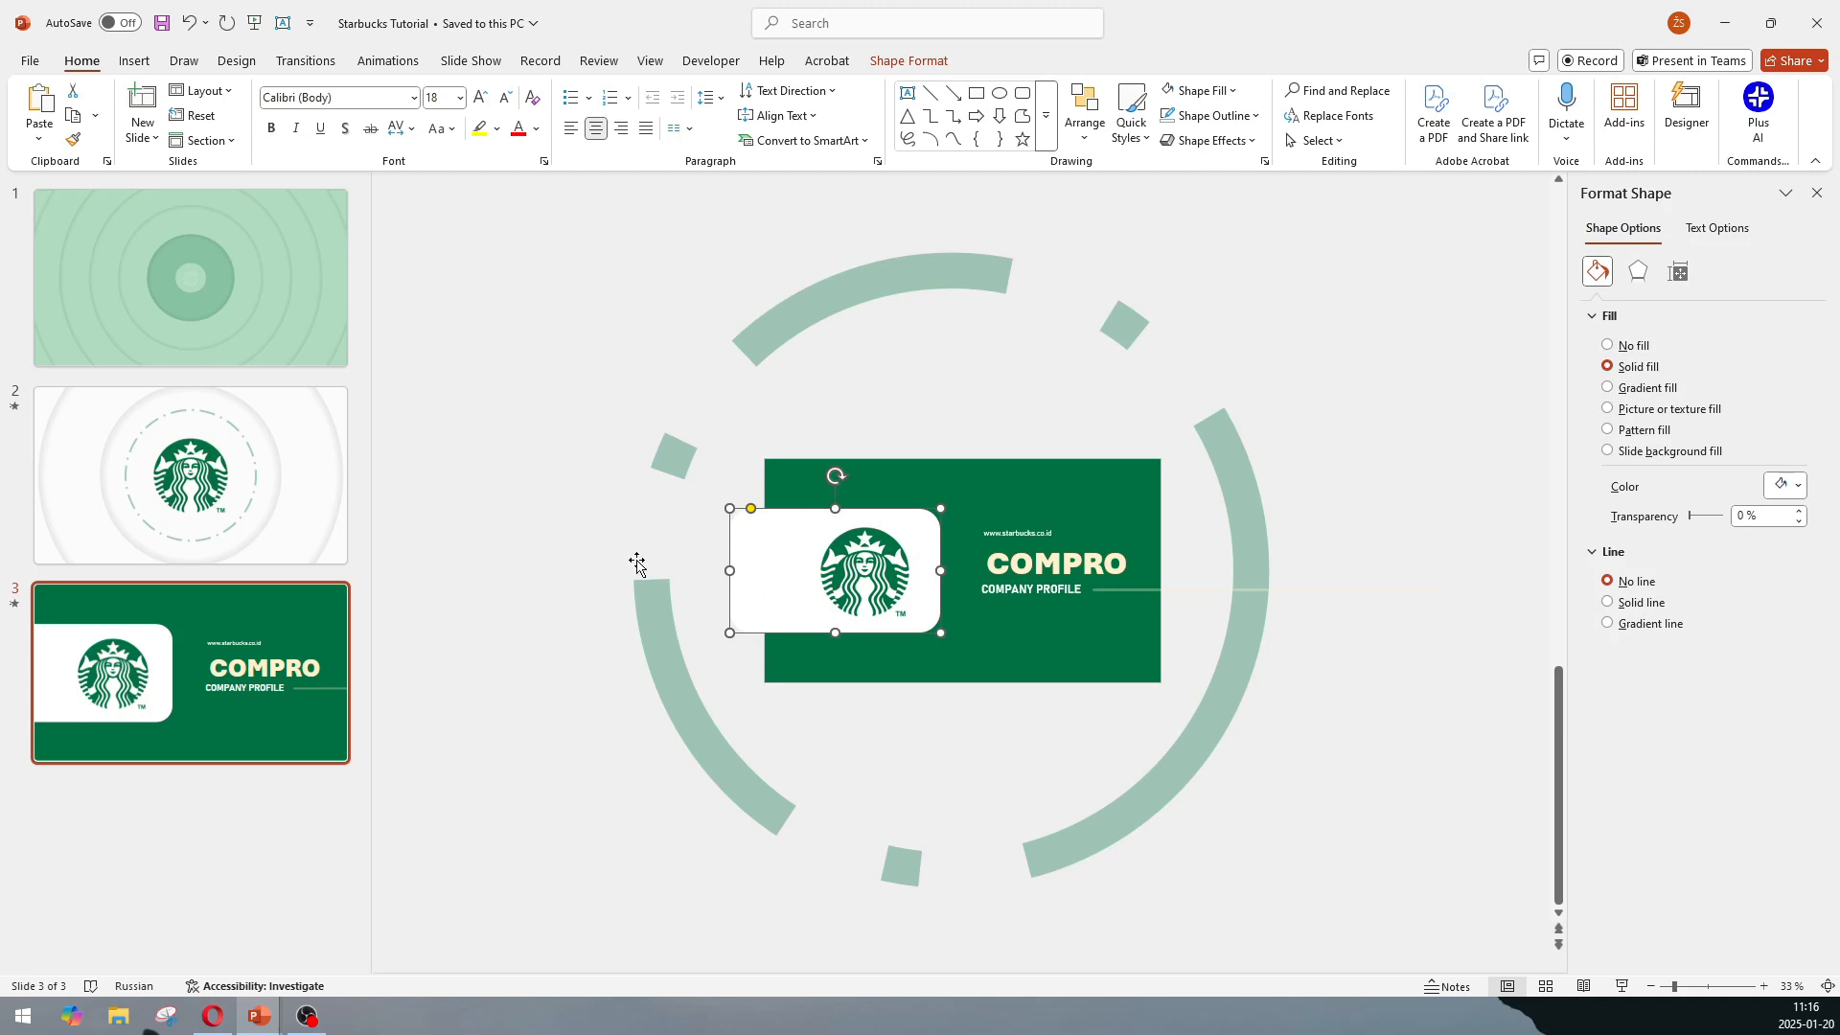
{"action": "left_click", "coordinate": [212, 479]}
{"action": "key", "text": "ctrl+v"}
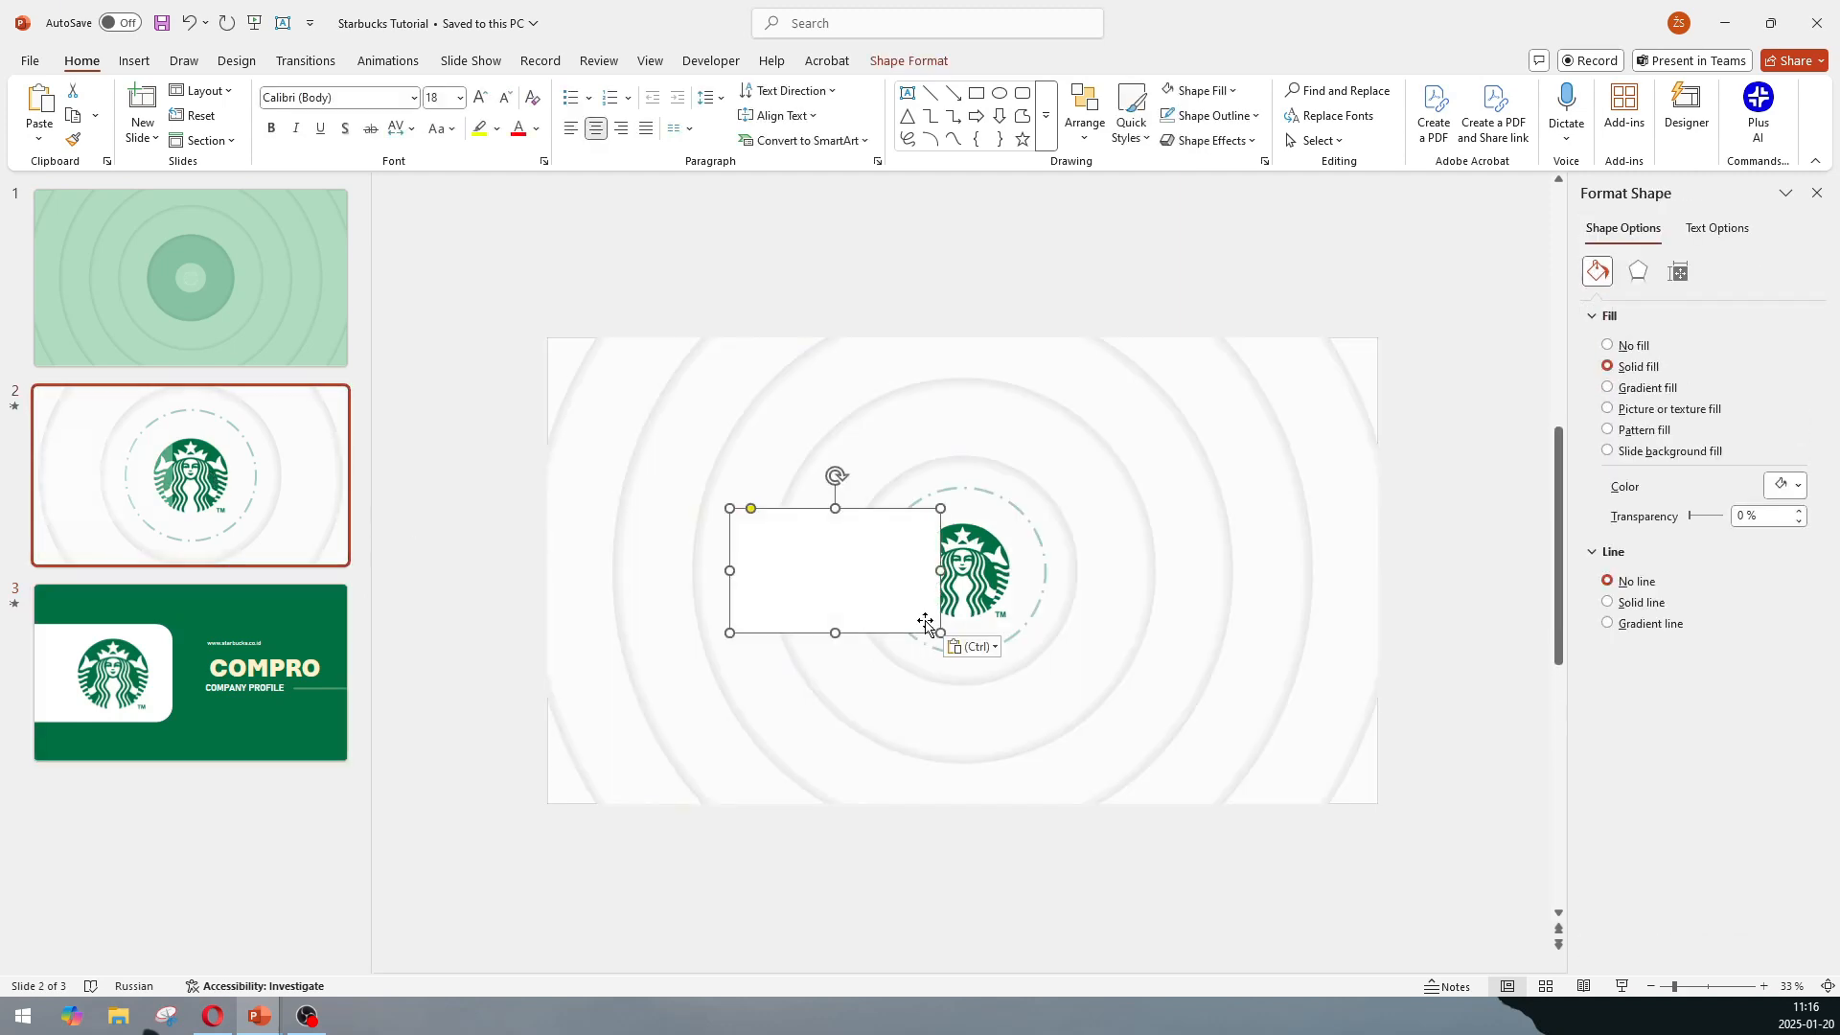
{"action": "left_click_drag", "start_coordinate": [867, 568], "coordinate": [710, 568]}
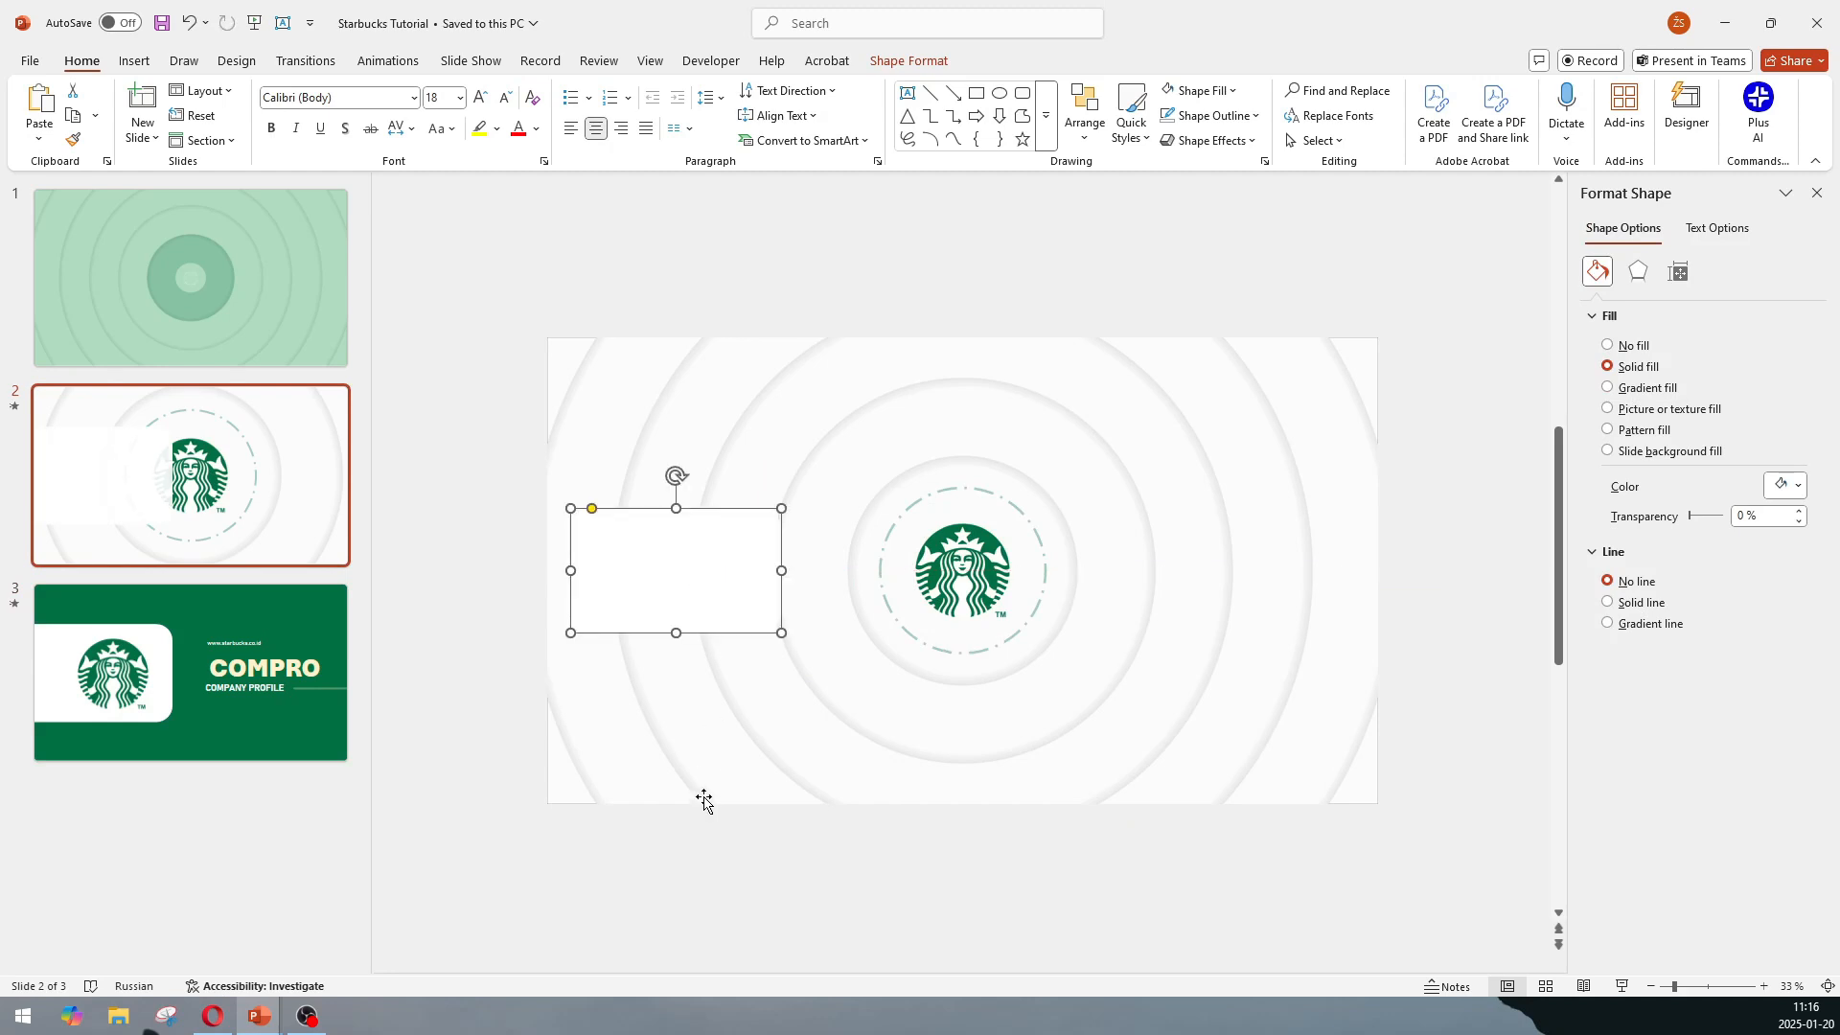
{"action": "left_click", "coordinate": [628, 844]}
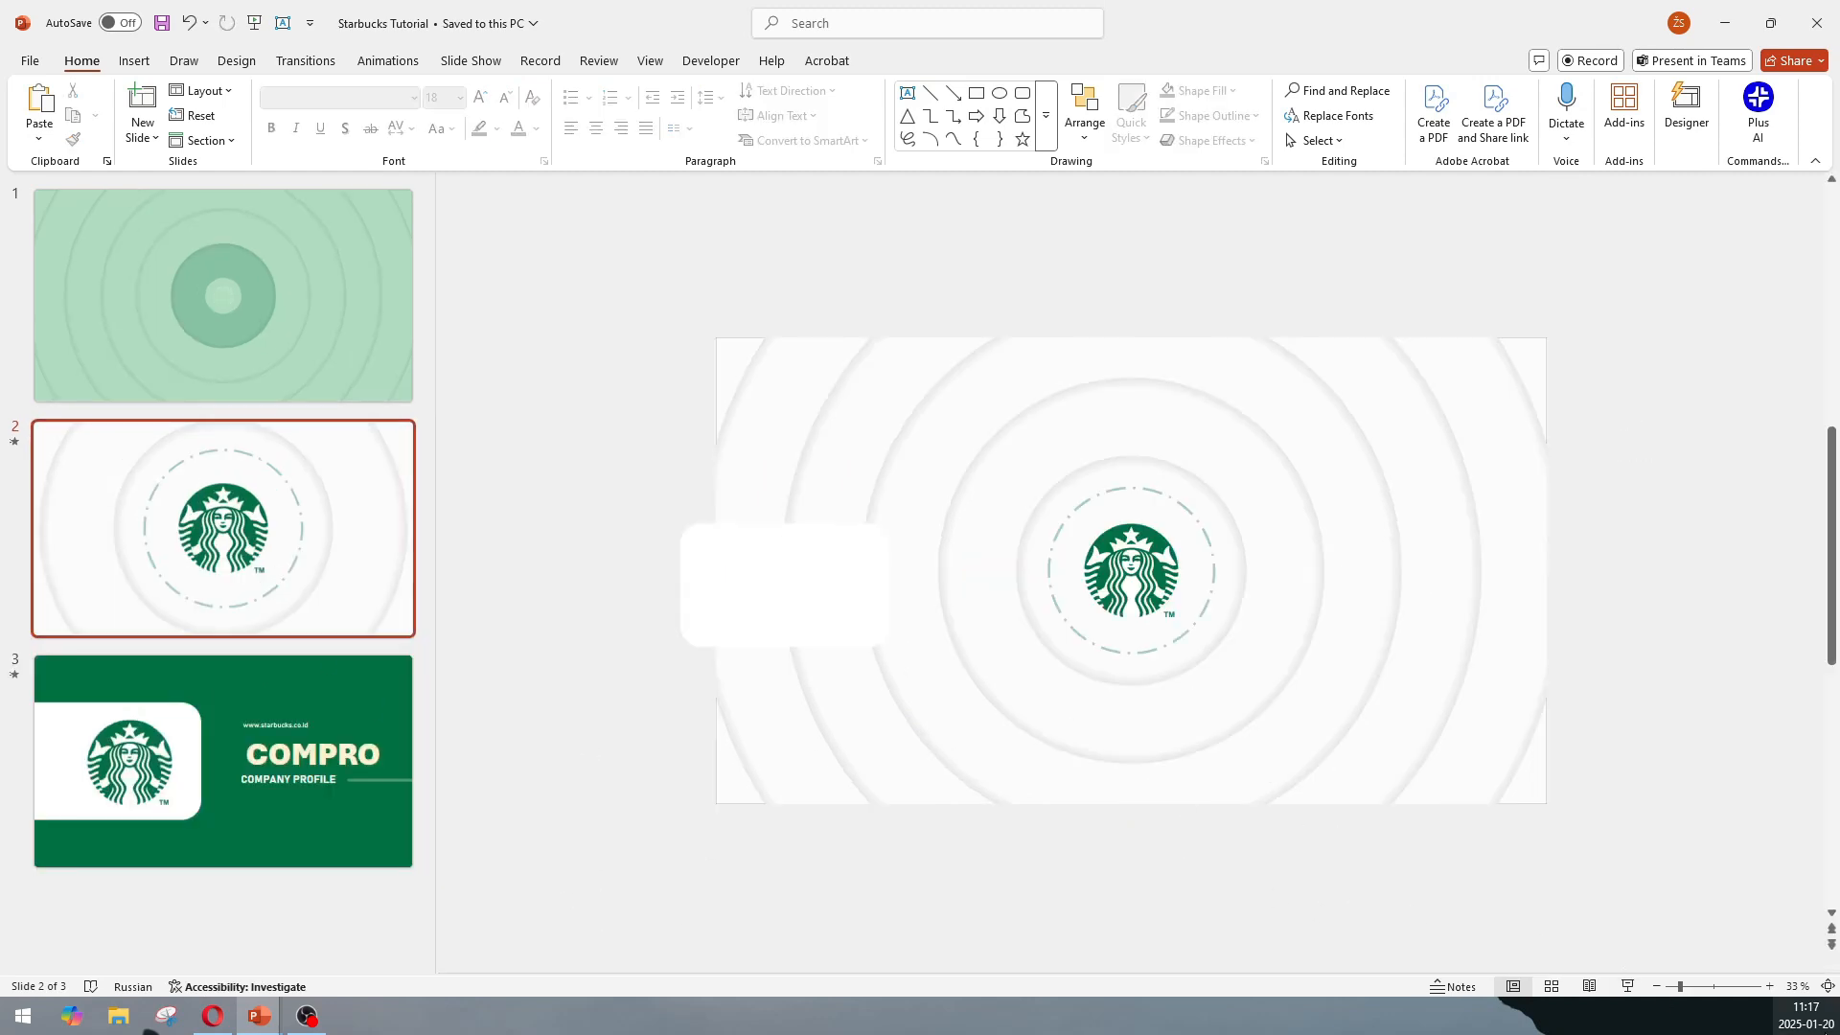
Play the slide show from slide 2 to check the transition to slide 3, and return to editing.
{"action": "left_click", "coordinate": [1628, 987]}
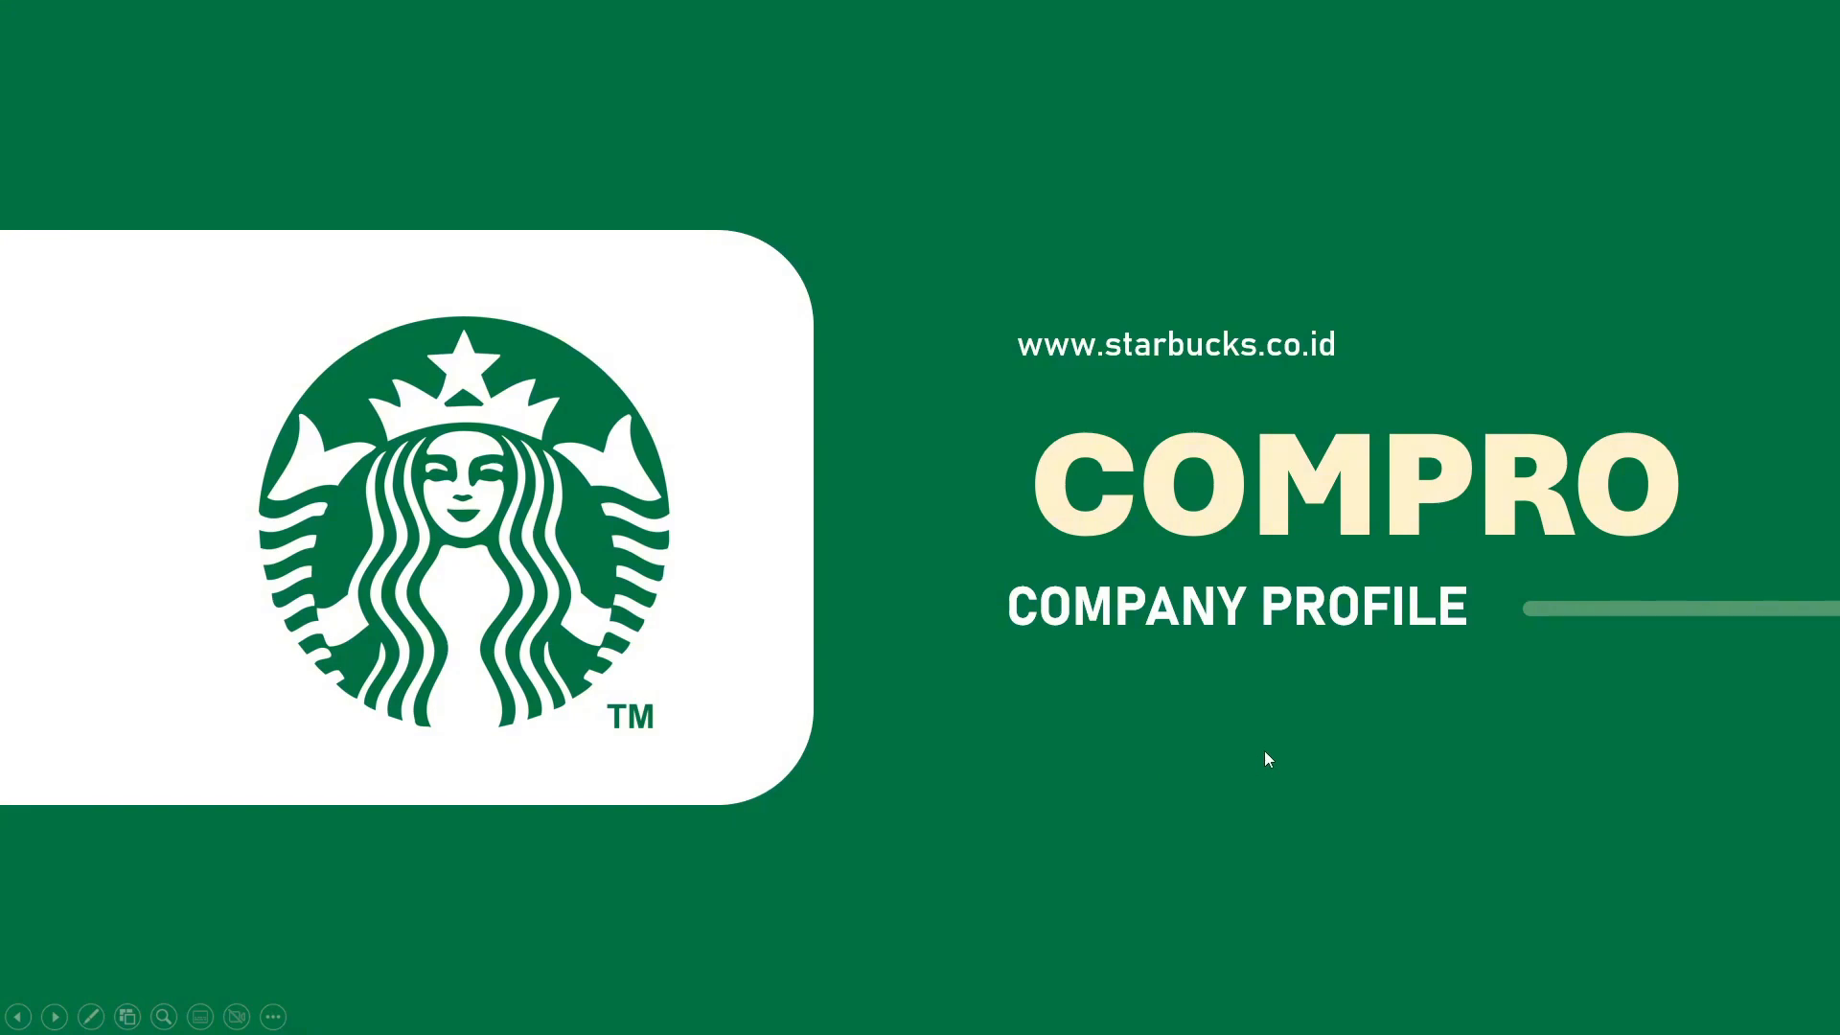
{"action": "left_click", "coordinate": [1265, 749]}
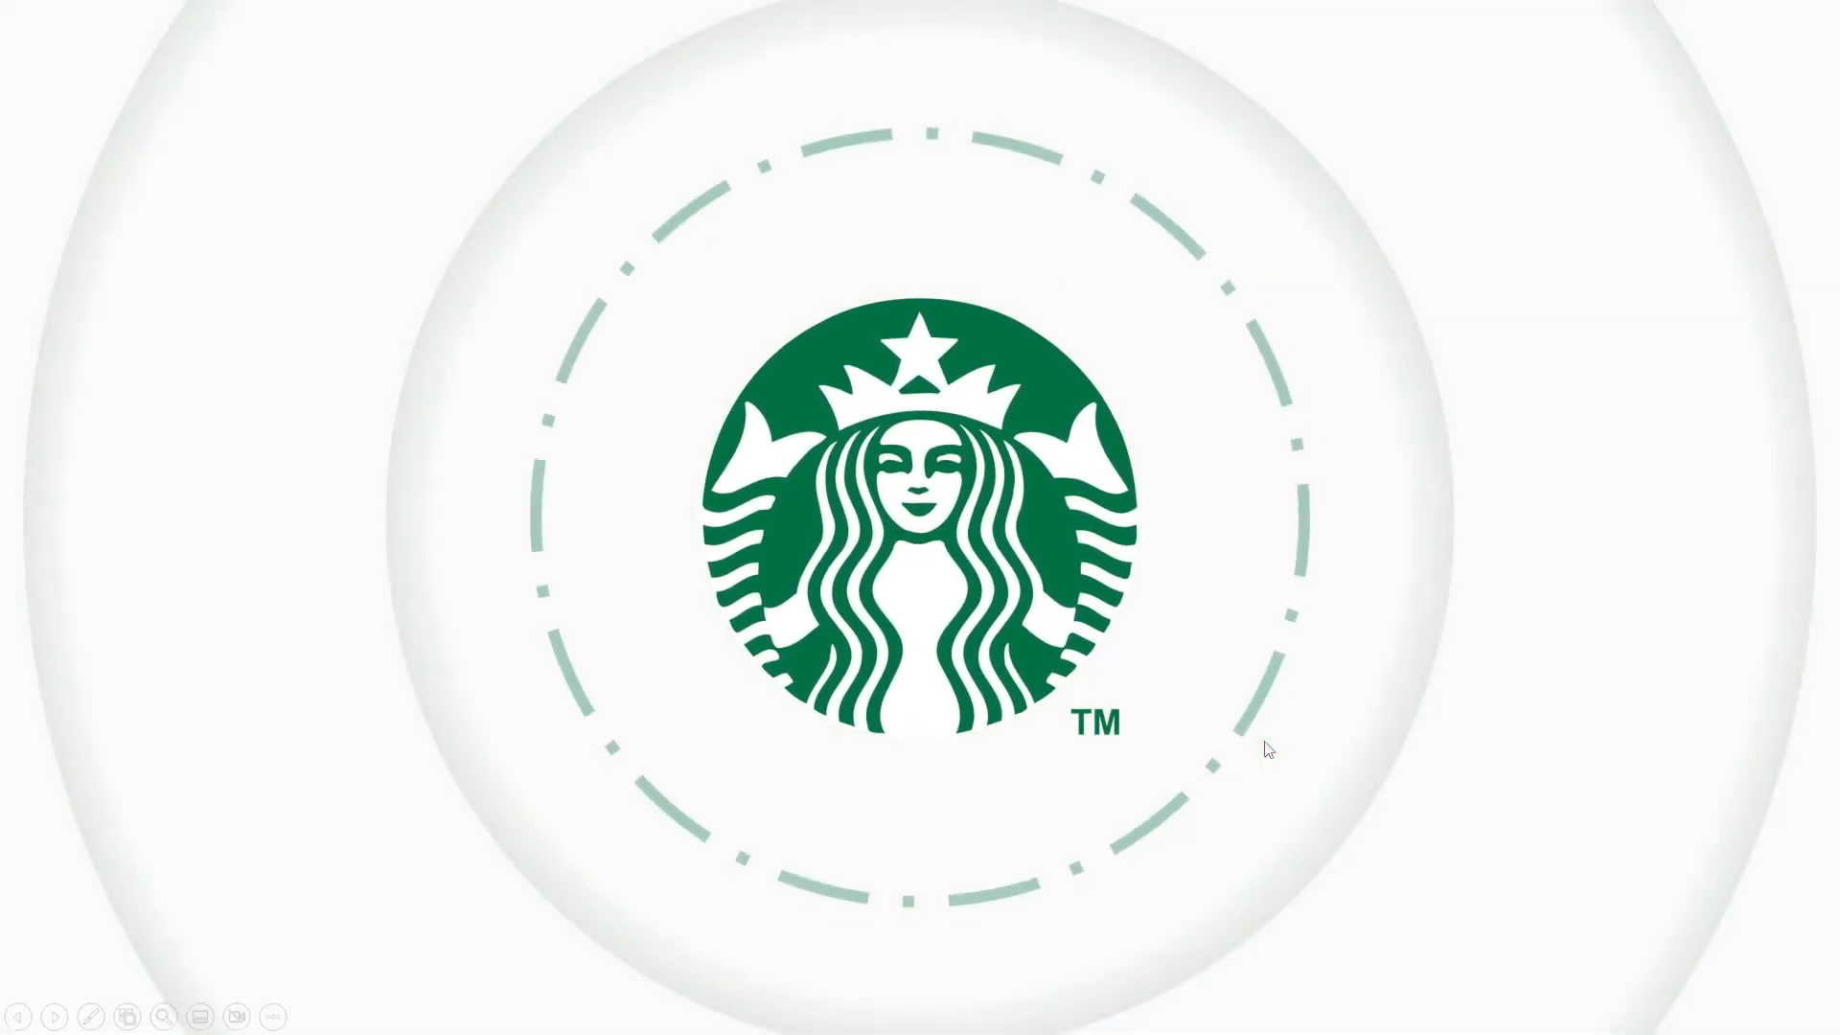
{"action": "left_click", "coordinate": [1265, 748]}
{"action": "key", "text": "Escape"}
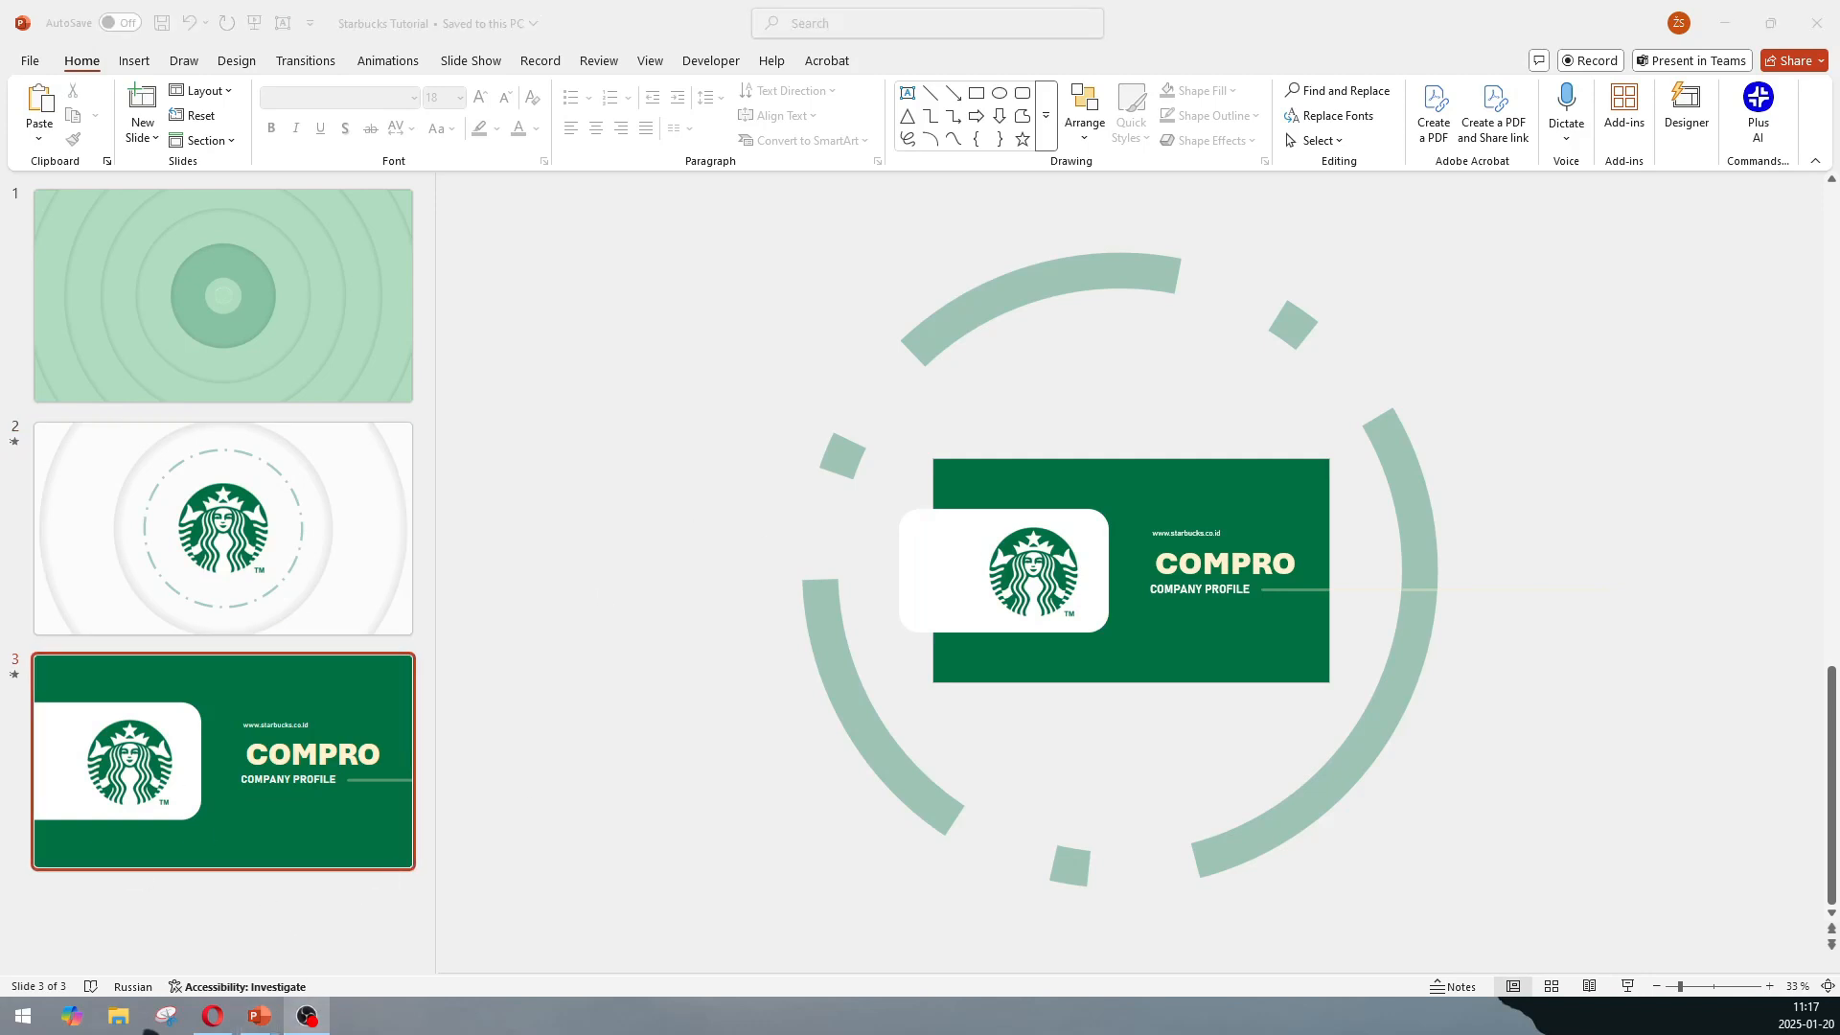
Duplicate slide 3 as slide 4 and delete the large dashed ring from the copy.
{"action": "left_click", "coordinate": [55, 716]}
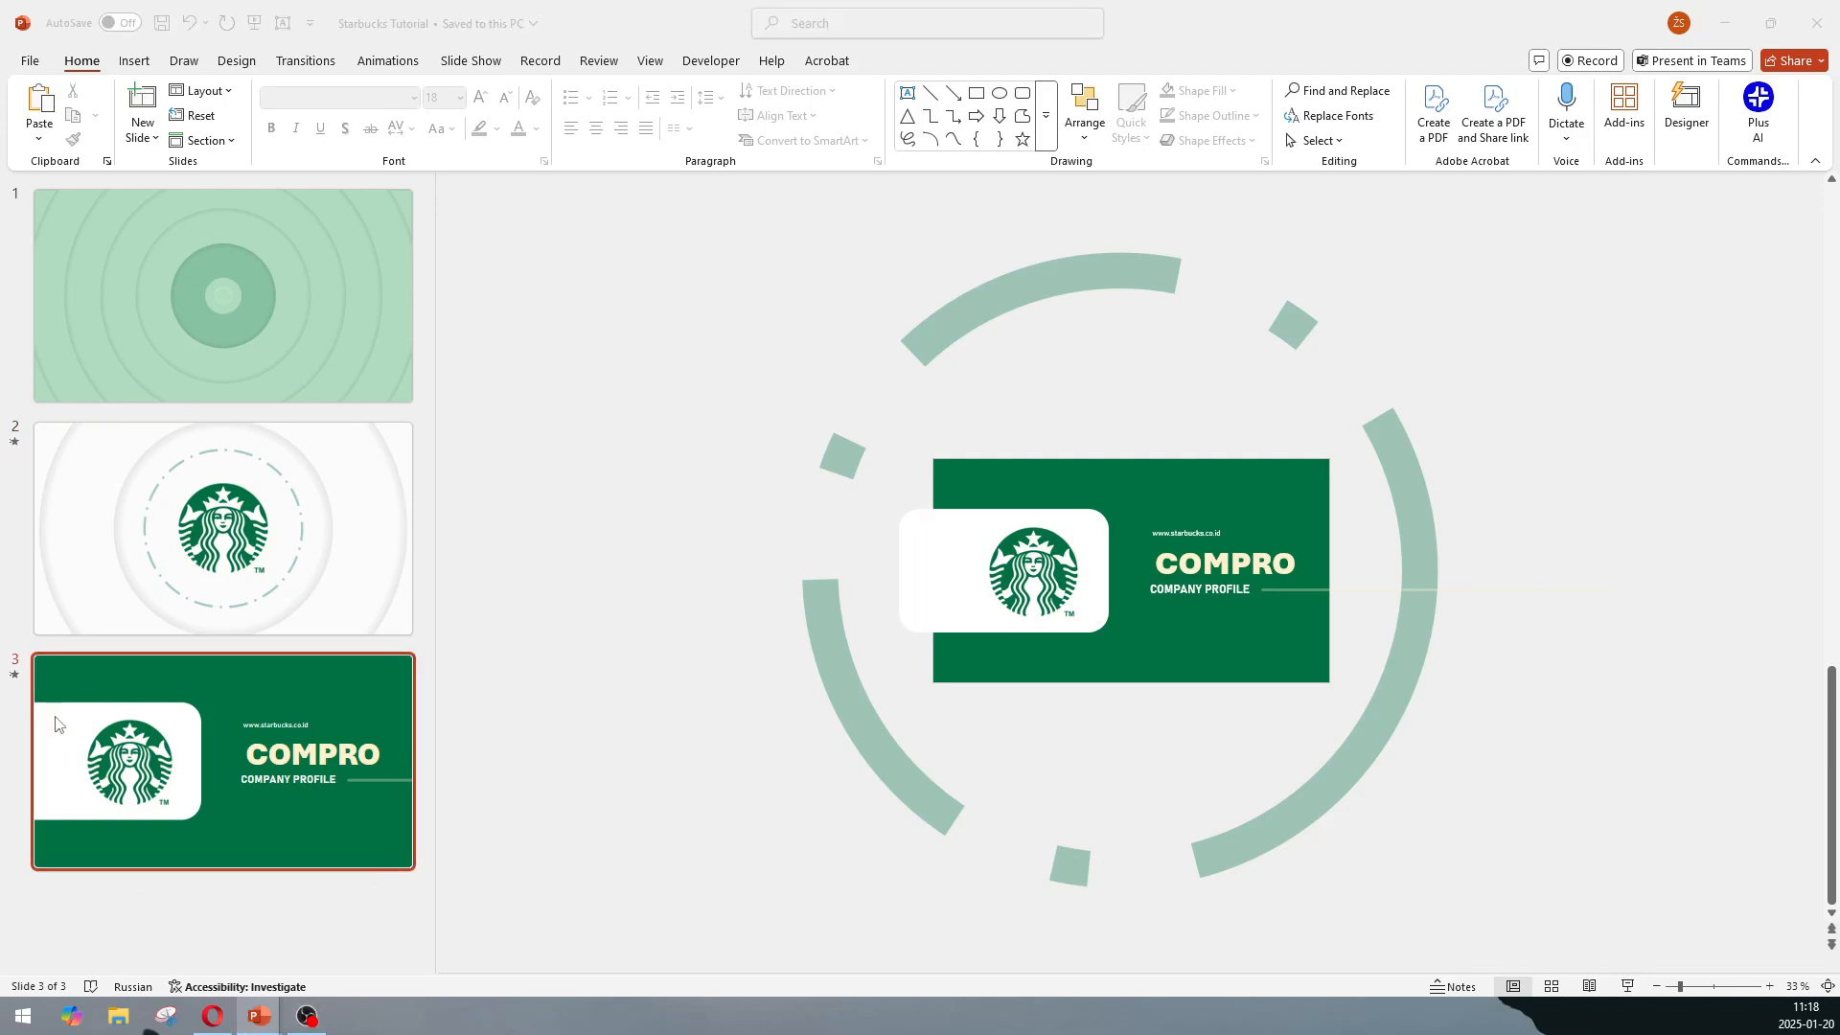
{"action": "left_click", "coordinate": [219, 934]}
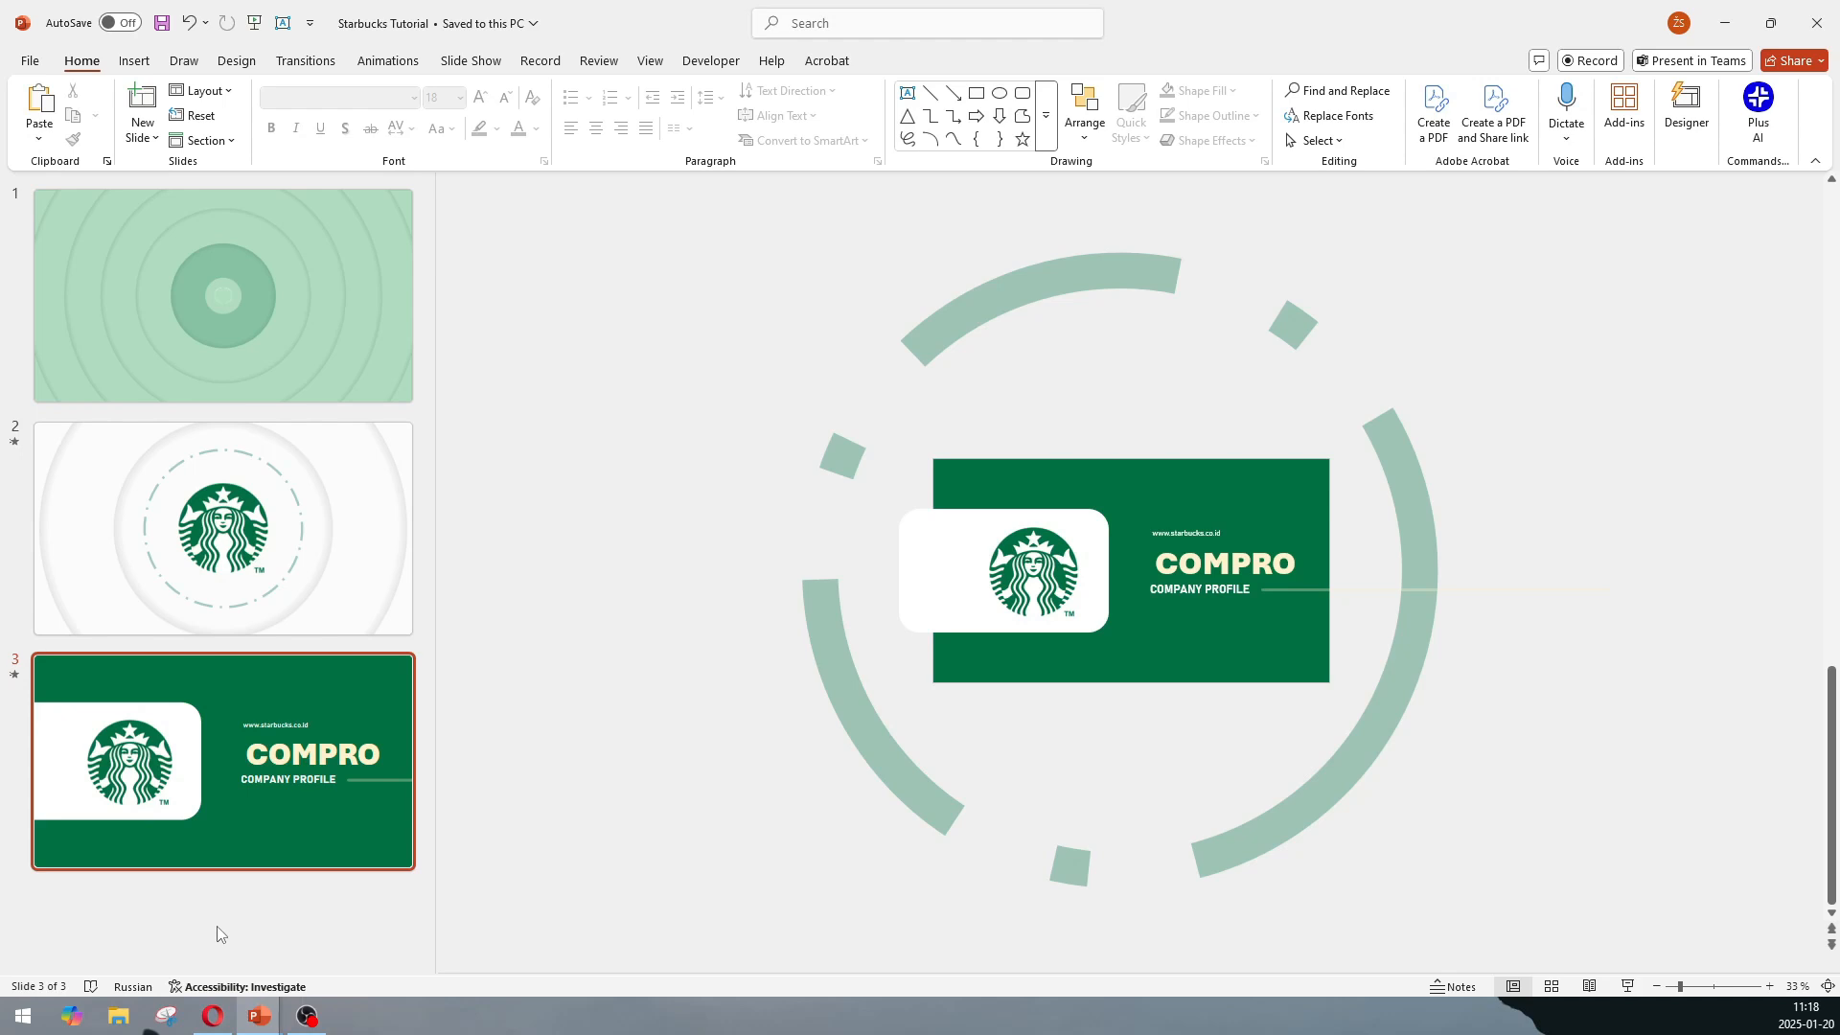
{"action": "left_click", "coordinate": [218, 763]}
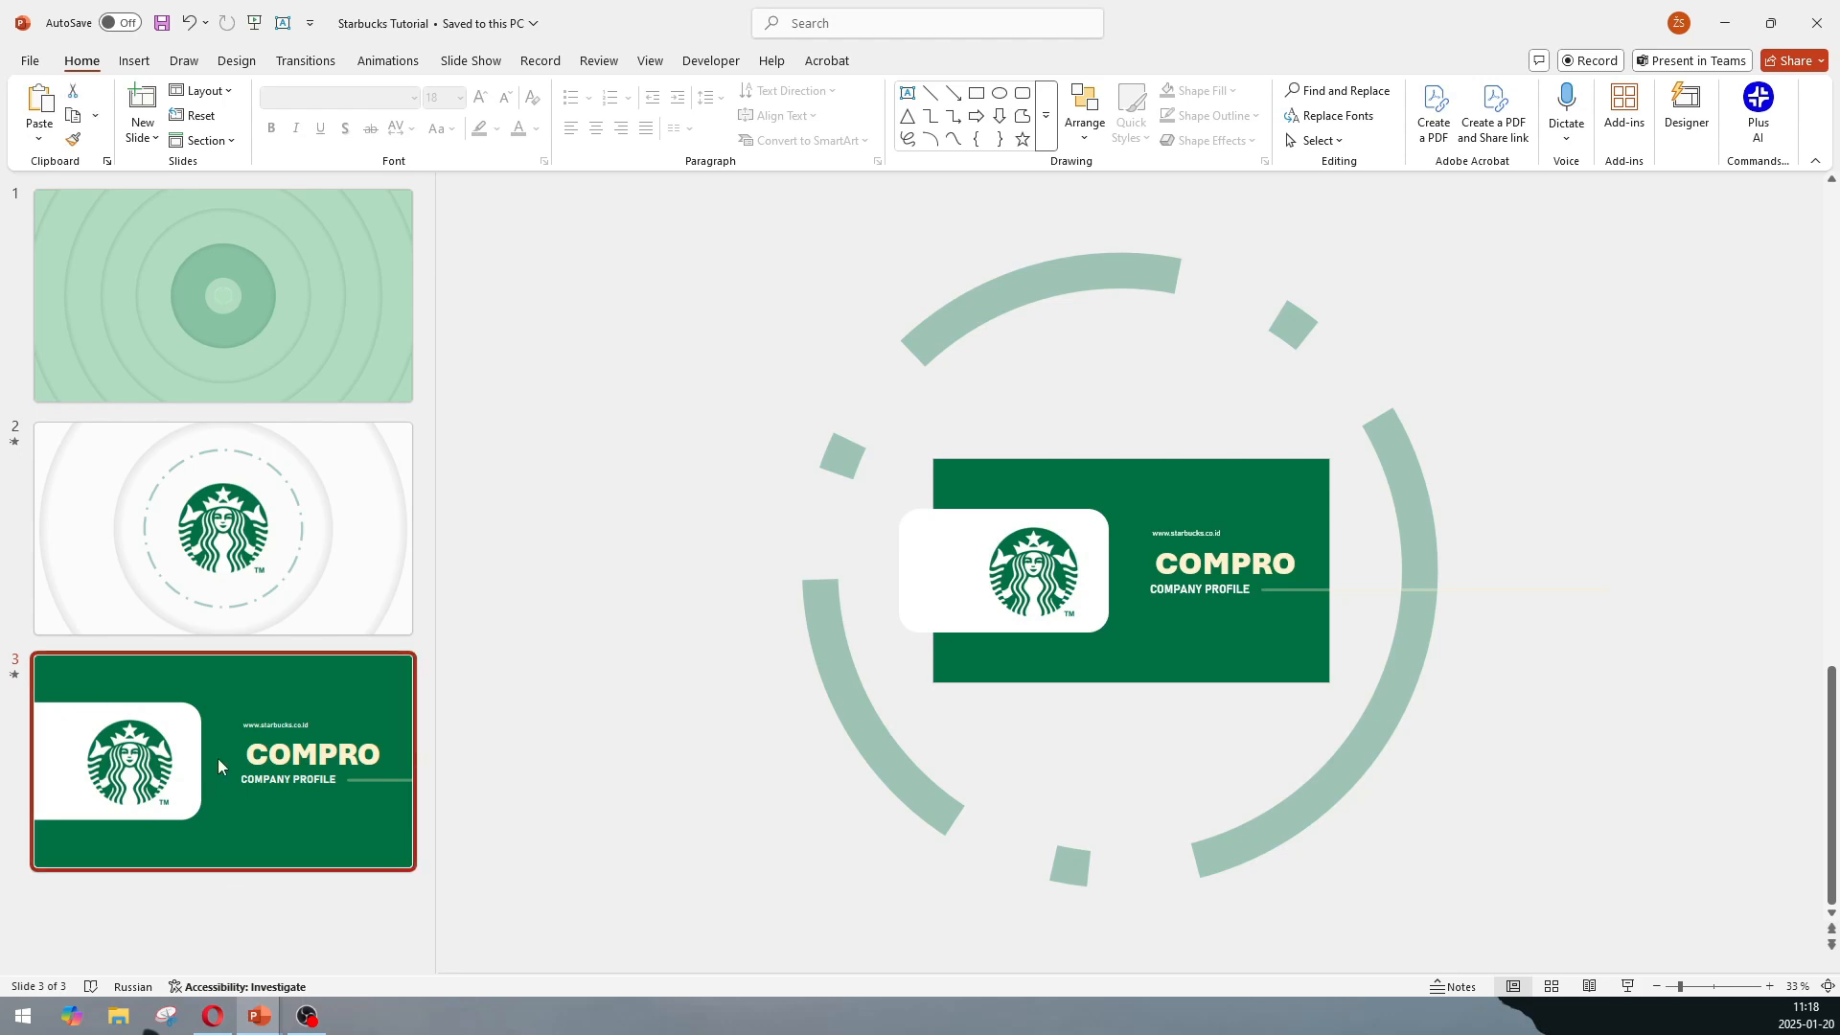
{"action": "key", "text": "ctrl+d"}
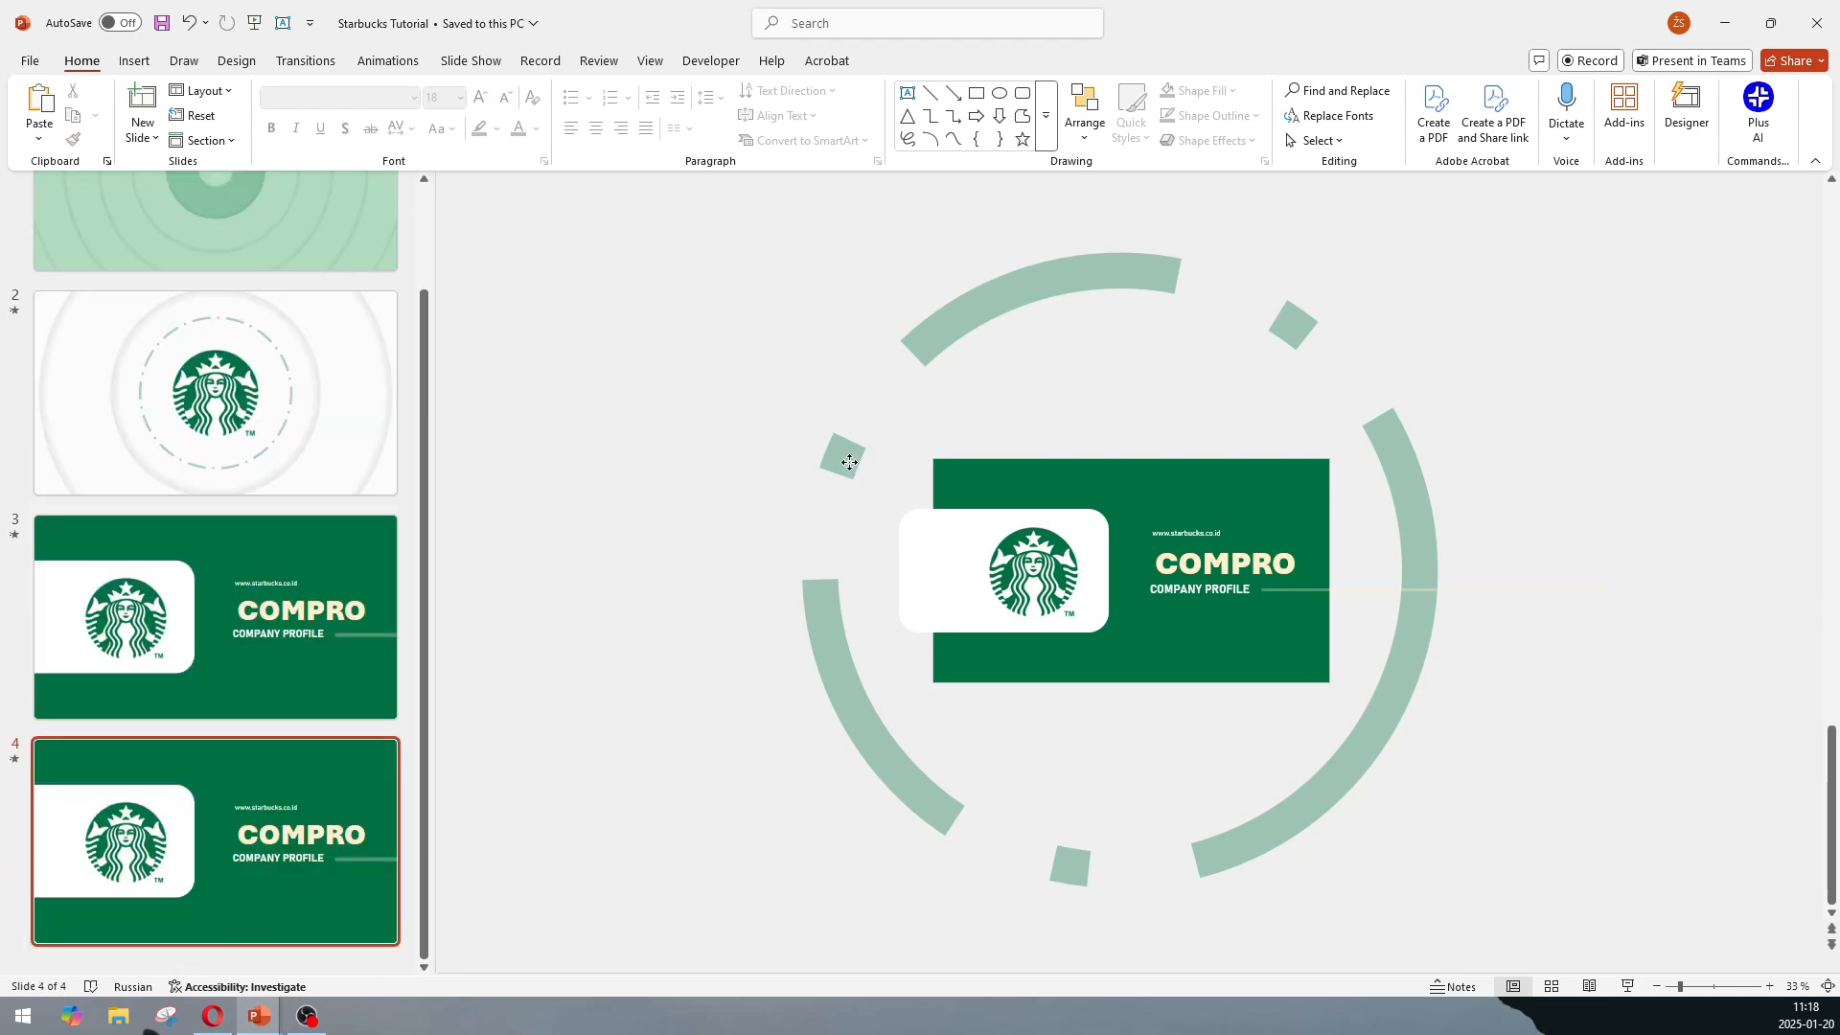
{"action": "left_click", "coordinate": [849, 463]}
{"action": "key", "text": "Delete"}
Move the white rounded rectangle and the Starbucks logo on slide 4 together off the slide's left edge.
{"action": "left_click", "coordinate": [912, 533]}
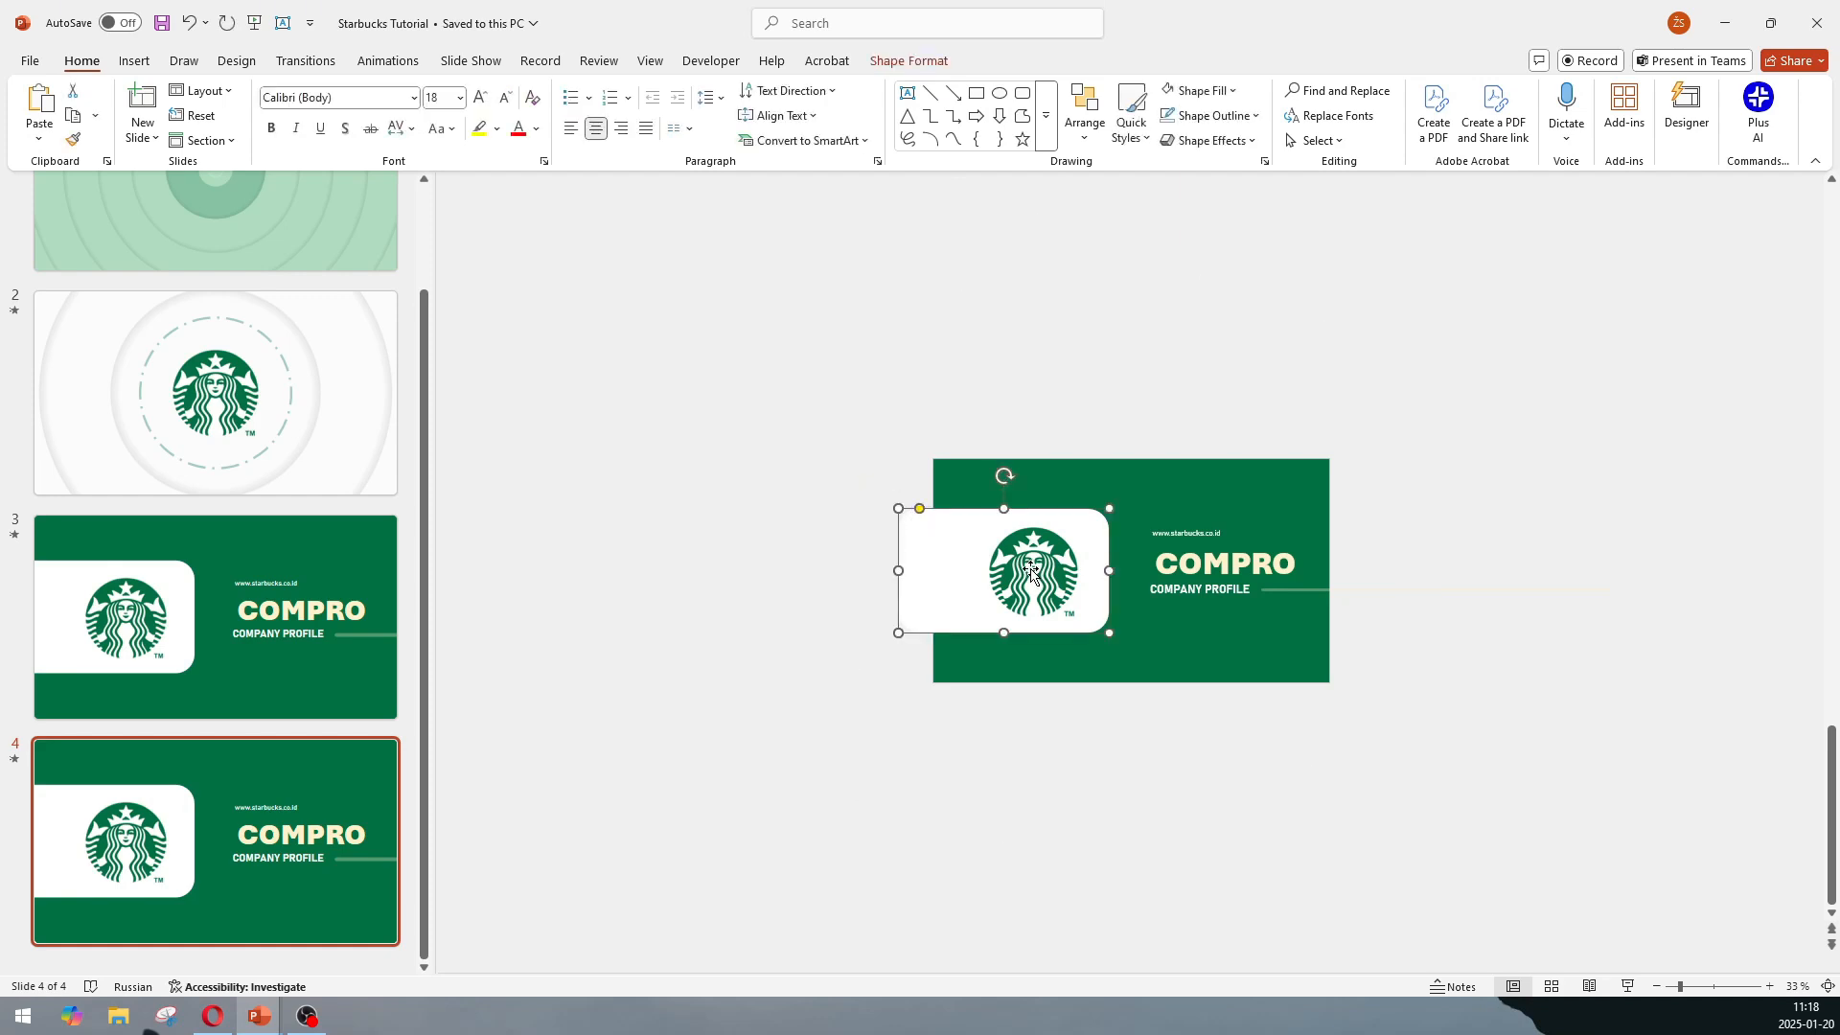
{"action": "left_click", "coordinate": [1030, 569], "text": "shift"}
{"action": "left_click_drag", "start_coordinate": [965, 571], "coordinate": [755, 564]}
{"action": "left_click", "coordinate": [901, 788]}
Delete the web address, the "COMPANY PROFILE" text, the thin line and the "COMPRO" title from slide 4.
{"action": "left_click_drag", "start_coordinate": [1096, 426], "coordinate": [1618, 699]}
{"action": "key", "text": "Delete"}
{"action": "left_click", "coordinate": [1245, 546]}
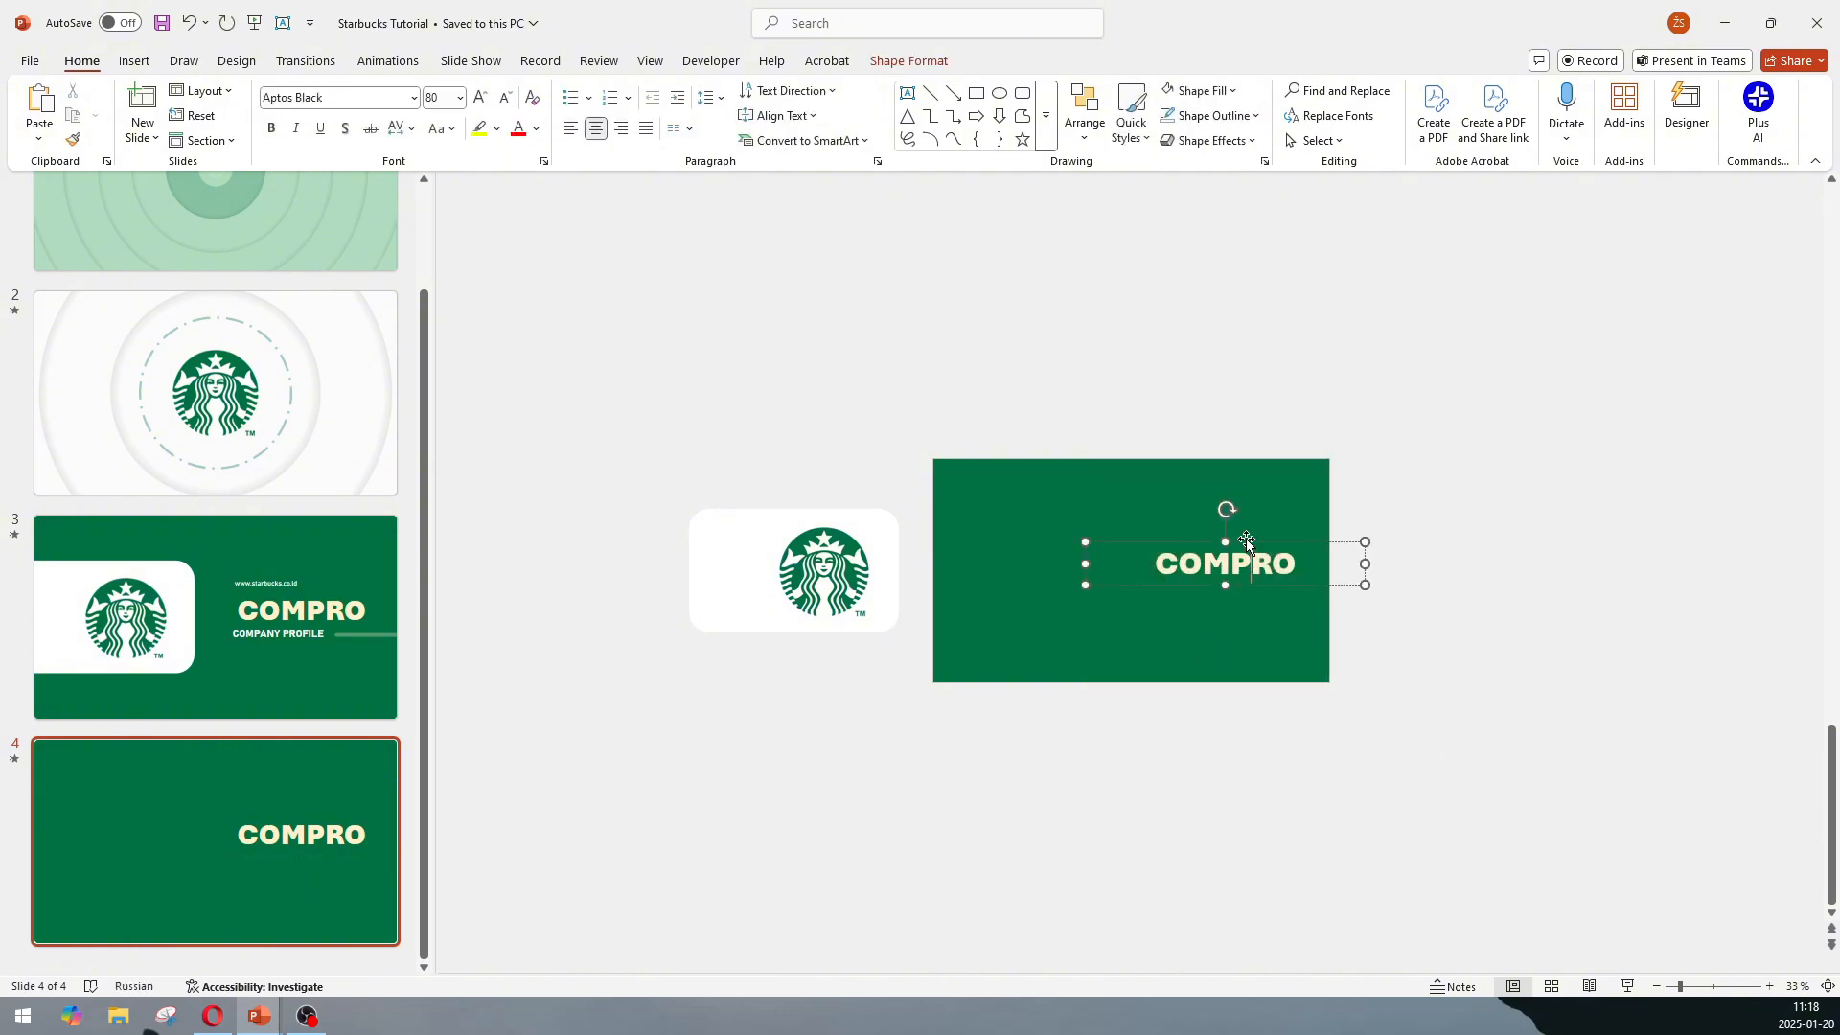
{"action": "key", "text": "Delete"}
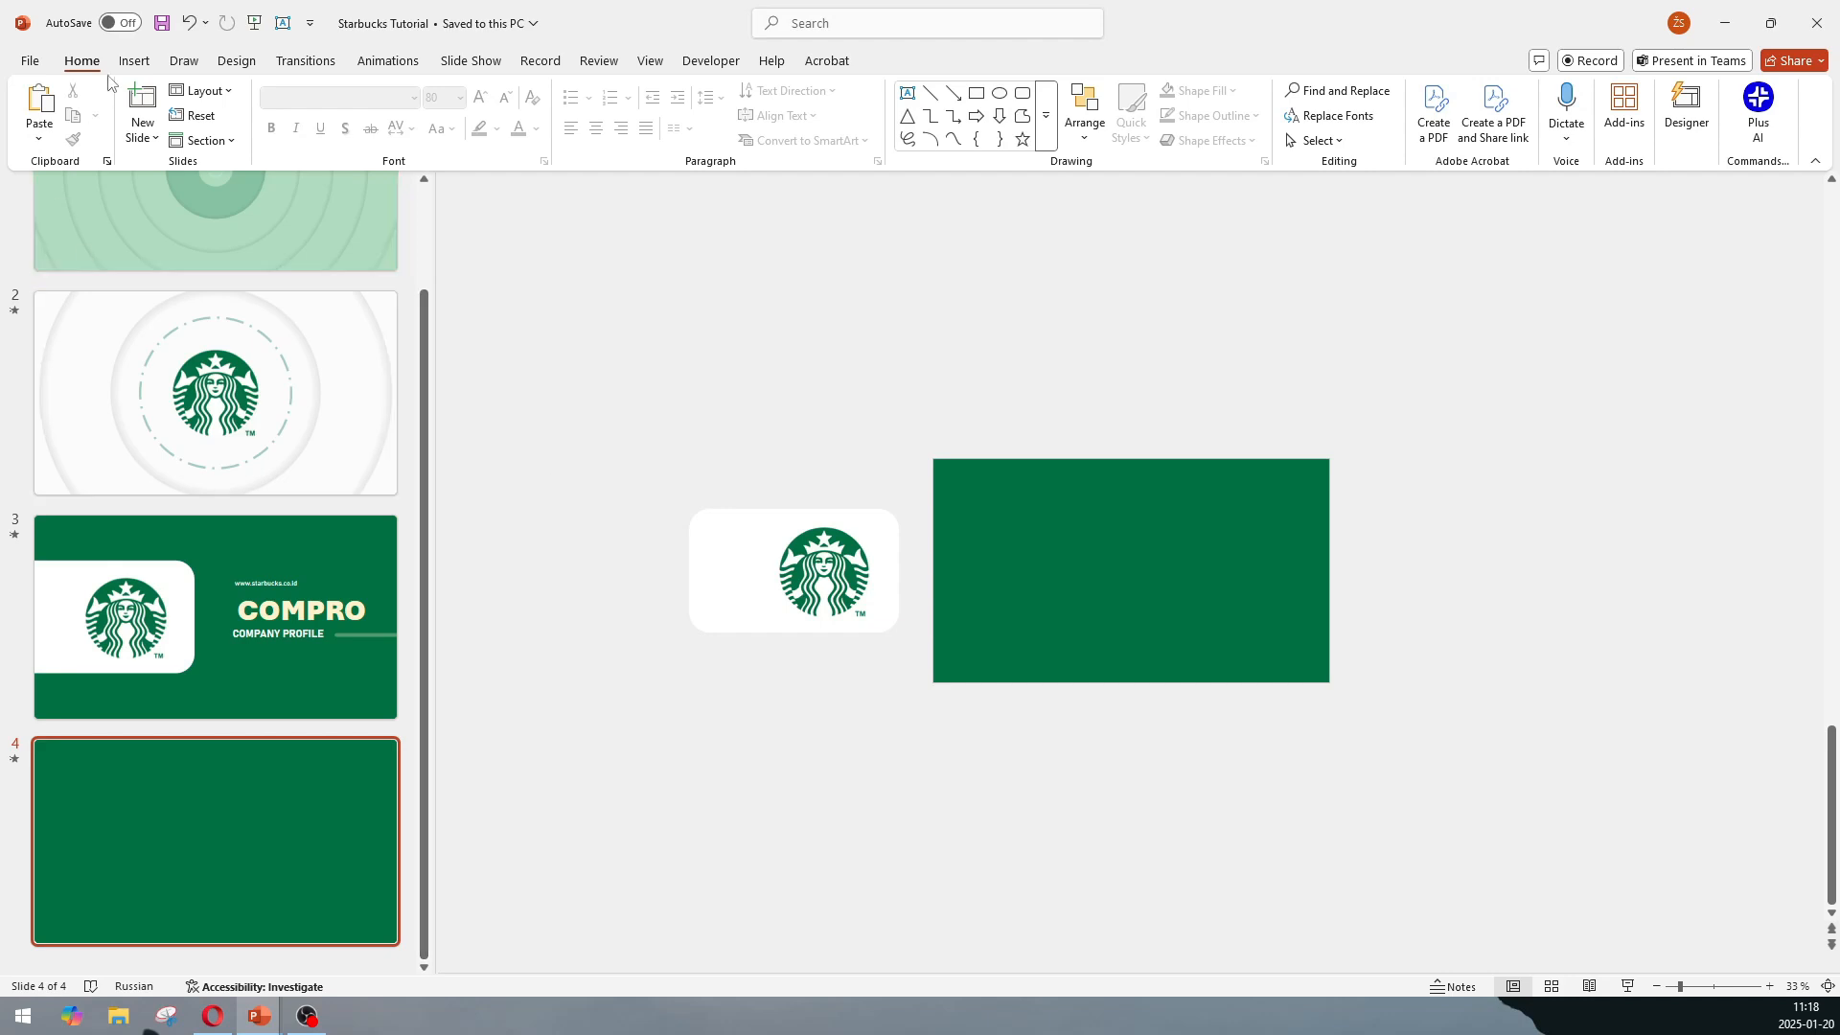
Draw a square about 28.6 cm wide on slide 4, vertically centered and overhanging the slide's right edge.
{"action": "left_click", "coordinate": [134, 61]}
{"action": "left_click", "coordinate": [386, 125]}
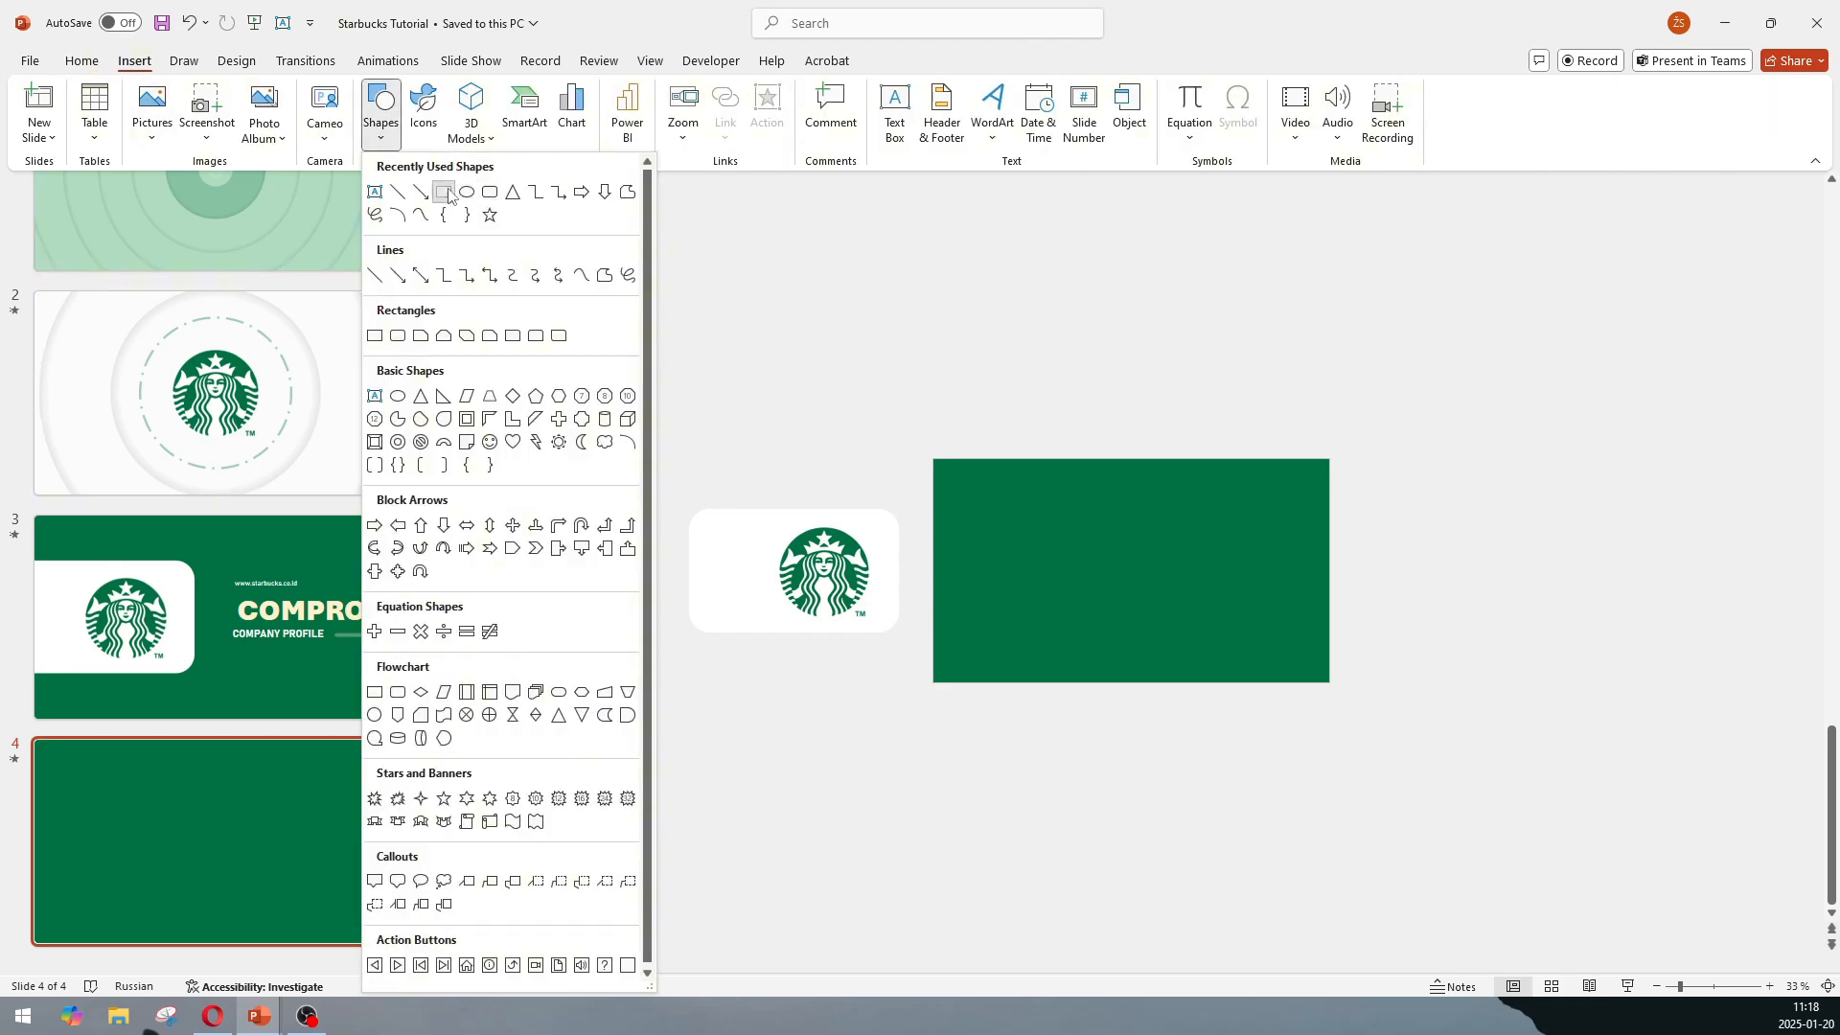
{"action": "left_click", "coordinate": [466, 192]}
{"action": "mouse_move", "coordinate": [1163, 390]}
{"action": "left_mouse_down"}
{"action": "mouse_move", "coordinate": [1441, 715]}
{"action": "mouse_move", "coordinate": [1424, 754]}
{"action": "mouse_move", "coordinate": [1372, 725]}
{"action": "left_mouse_up"}
{"action": "mouse_move", "coordinate": [1370, 606]}
{"action": "left_mouse_down"}
{"action": "mouse_move", "coordinate": [1326, 632]}
{"action": "mouse_move", "coordinate": [1290, 616]}
{"action": "left_mouse_up"}
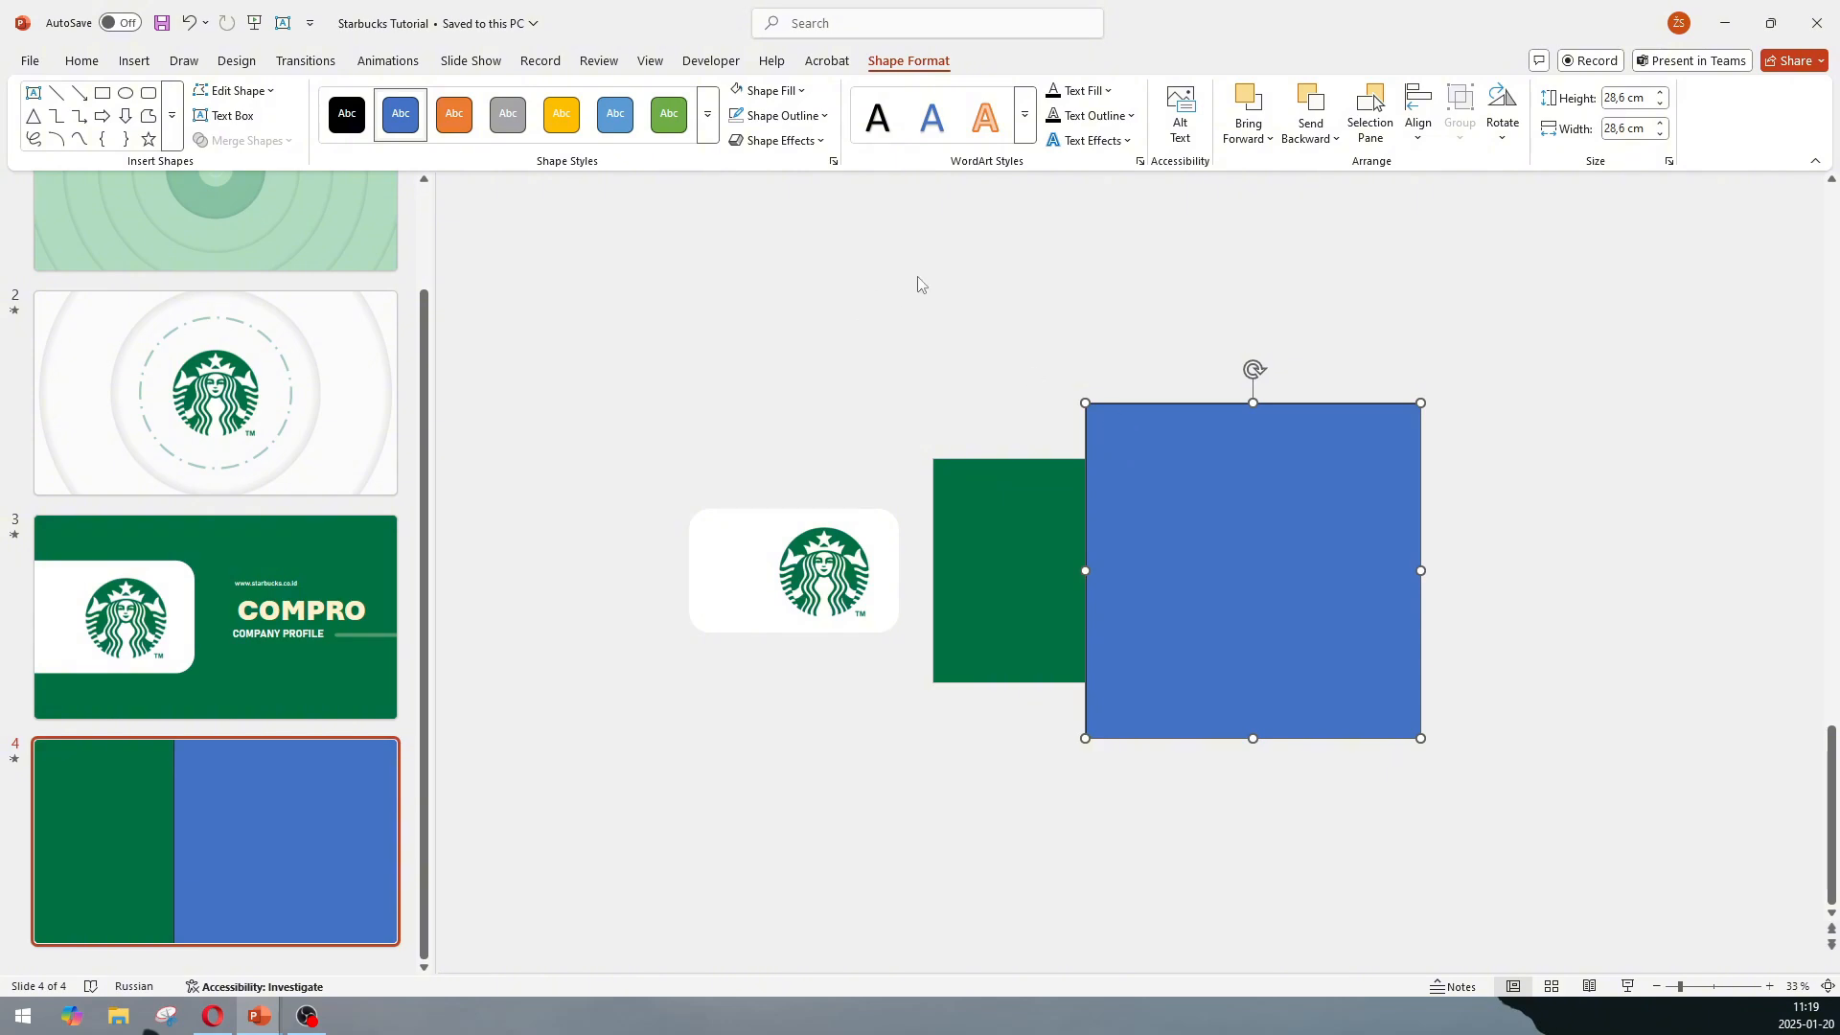
Fill the large square on slide 4 with the dark Starbucks green and remove its outline.
{"action": "left_click", "coordinate": [796, 92]}
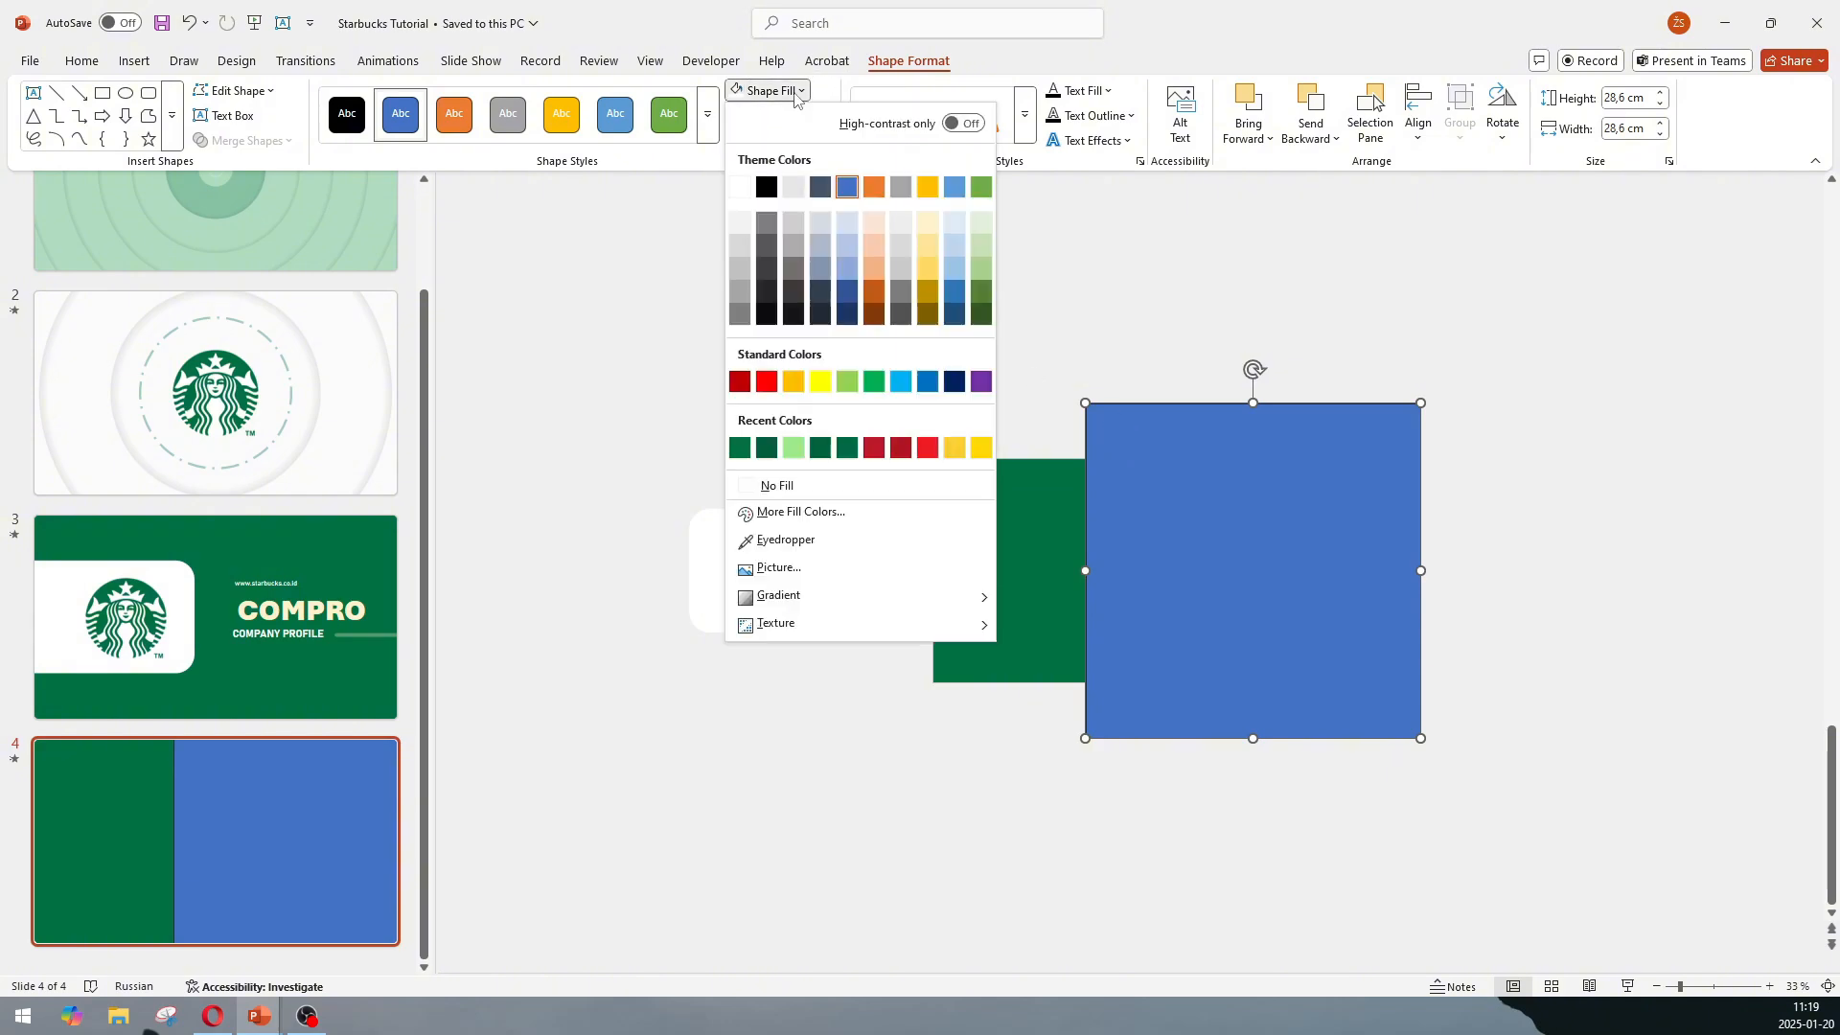
{"action": "left_click", "coordinate": [739, 448]}
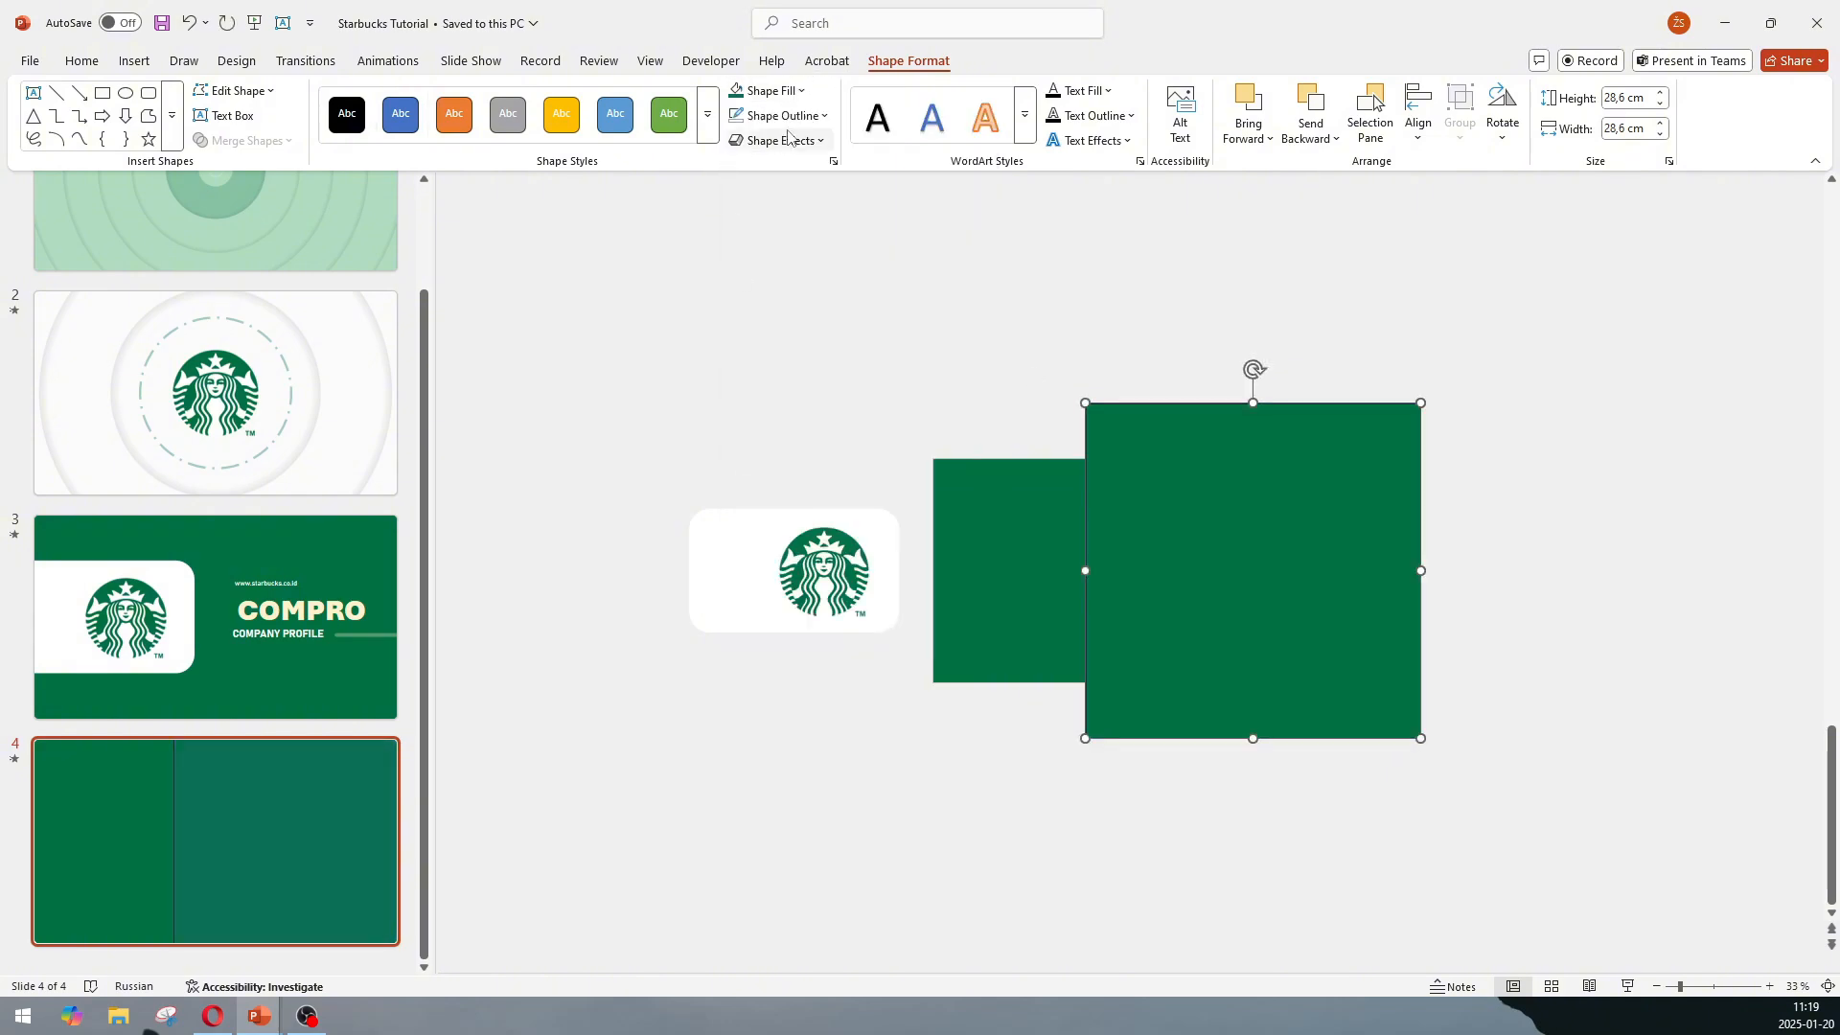
{"action": "left_click", "coordinate": [778, 115]}
{"action": "key", "text": "Escape"}
Set slide 4's background to a solid dark gray, one shade darker than medium gray.
{"action": "right_click", "coordinate": [991, 508]}
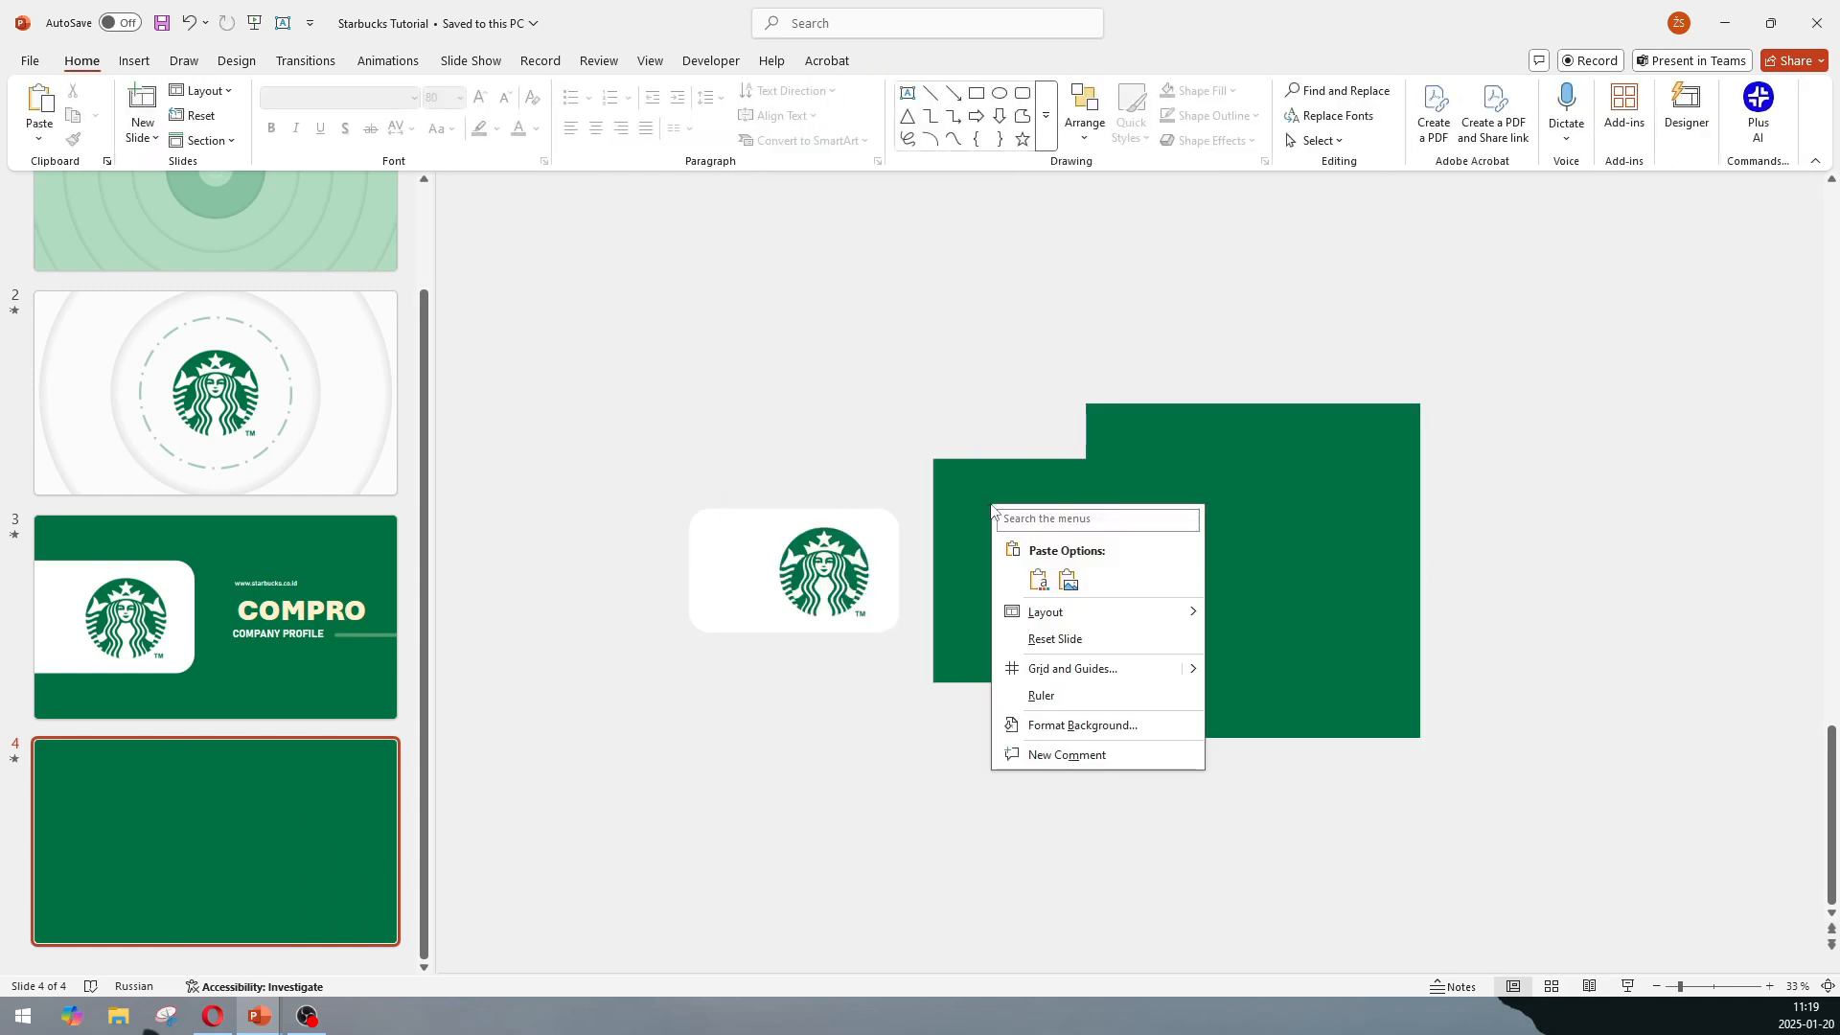
{"action": "left_click", "coordinate": [1094, 725]}
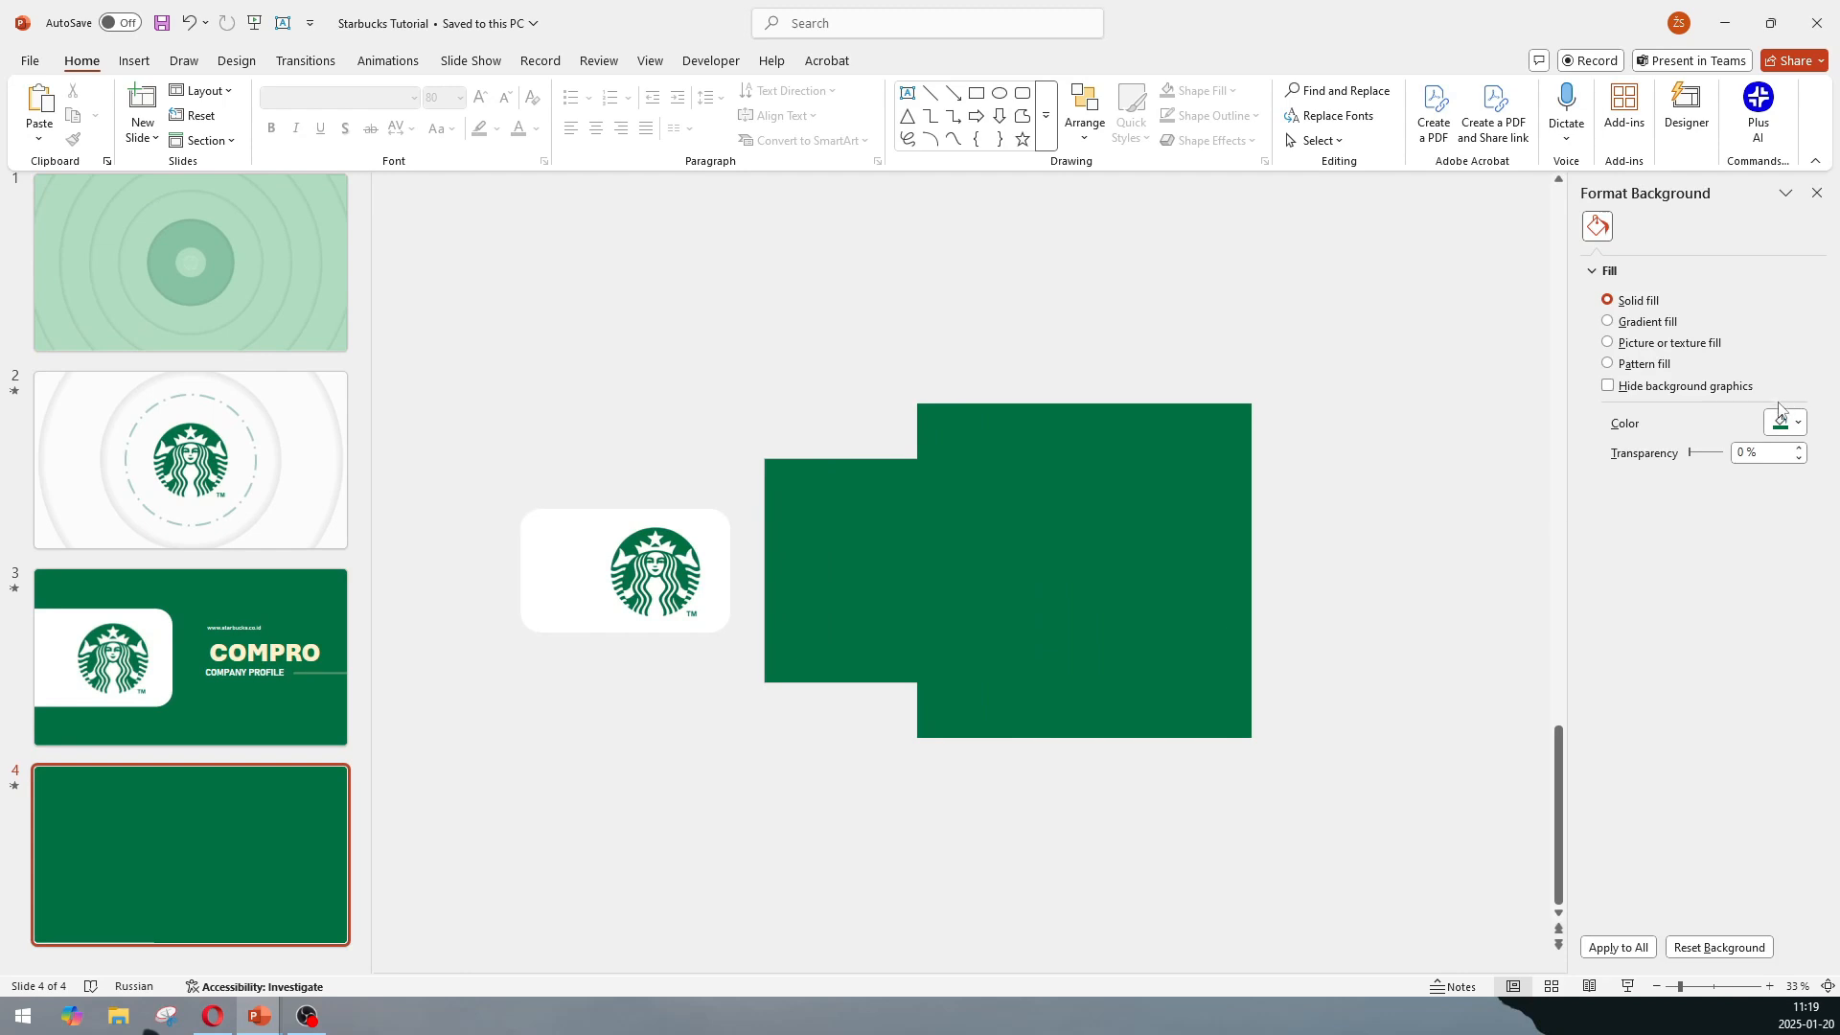
{"action": "left_click", "coordinate": [1782, 421]}
{"action": "left_click", "coordinate": [1606, 604]}
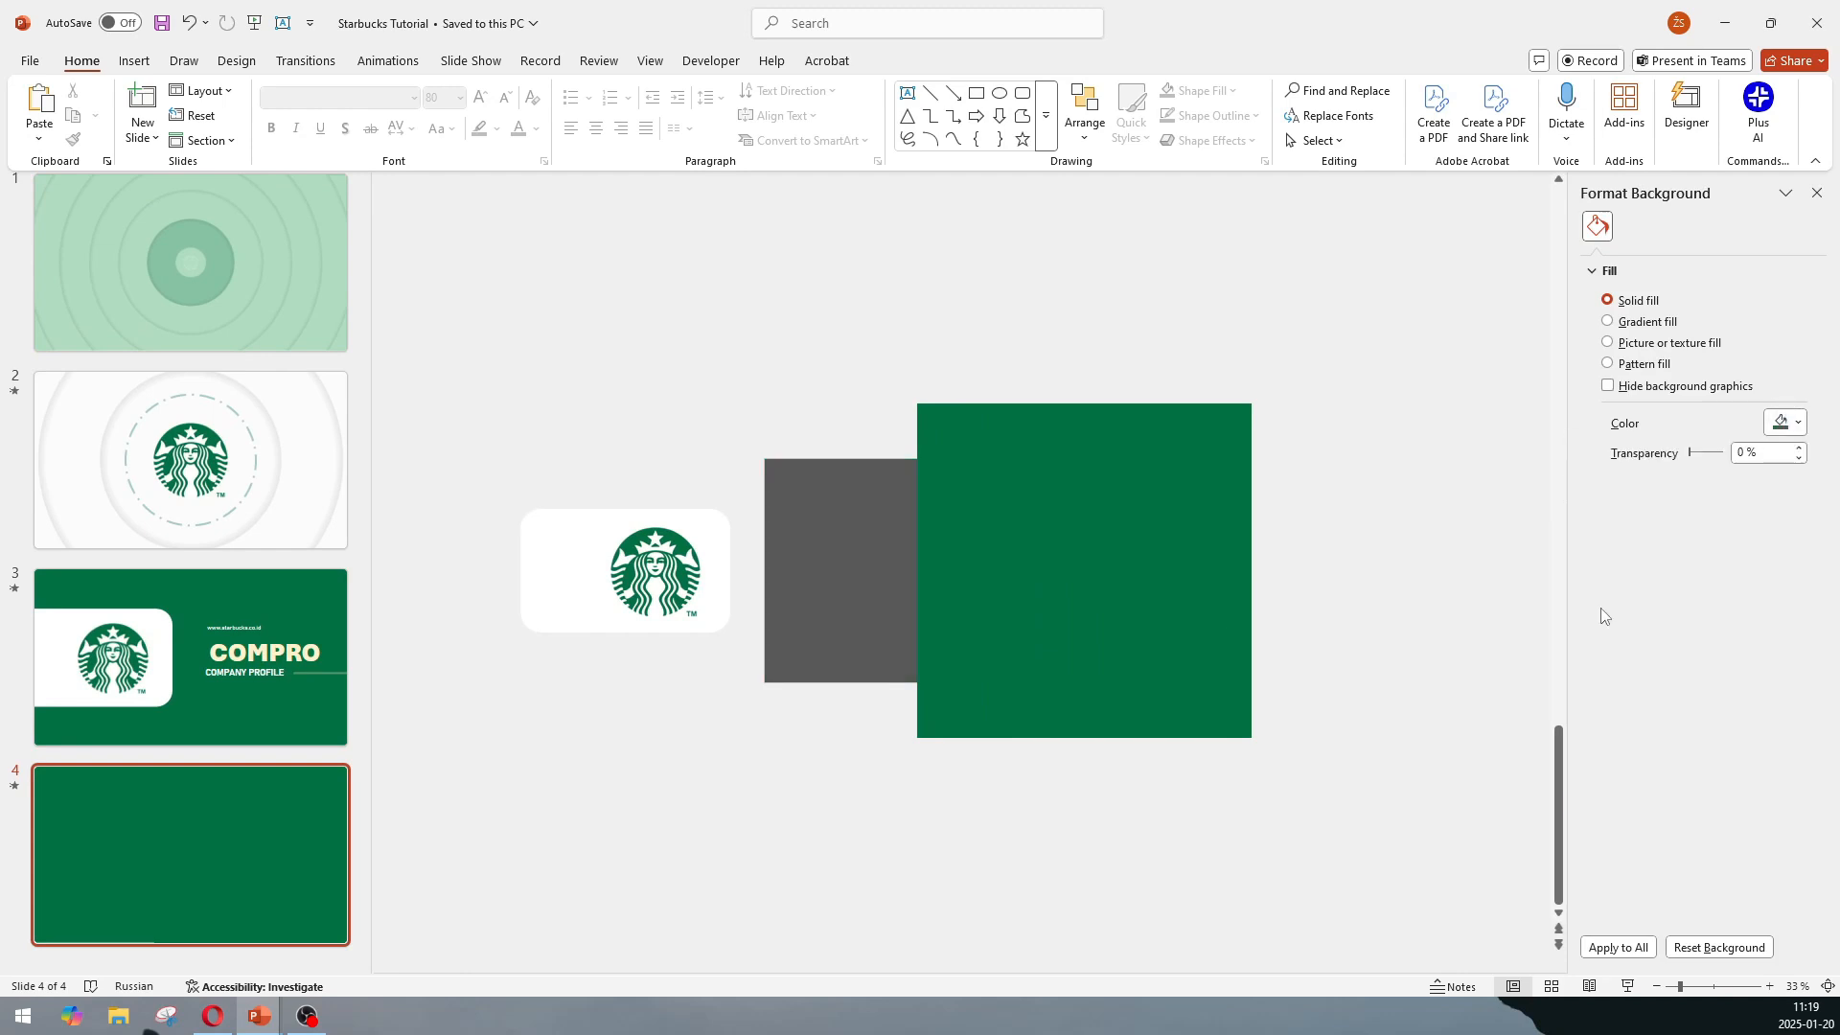
{"action": "left_click", "coordinate": [1784, 422]}
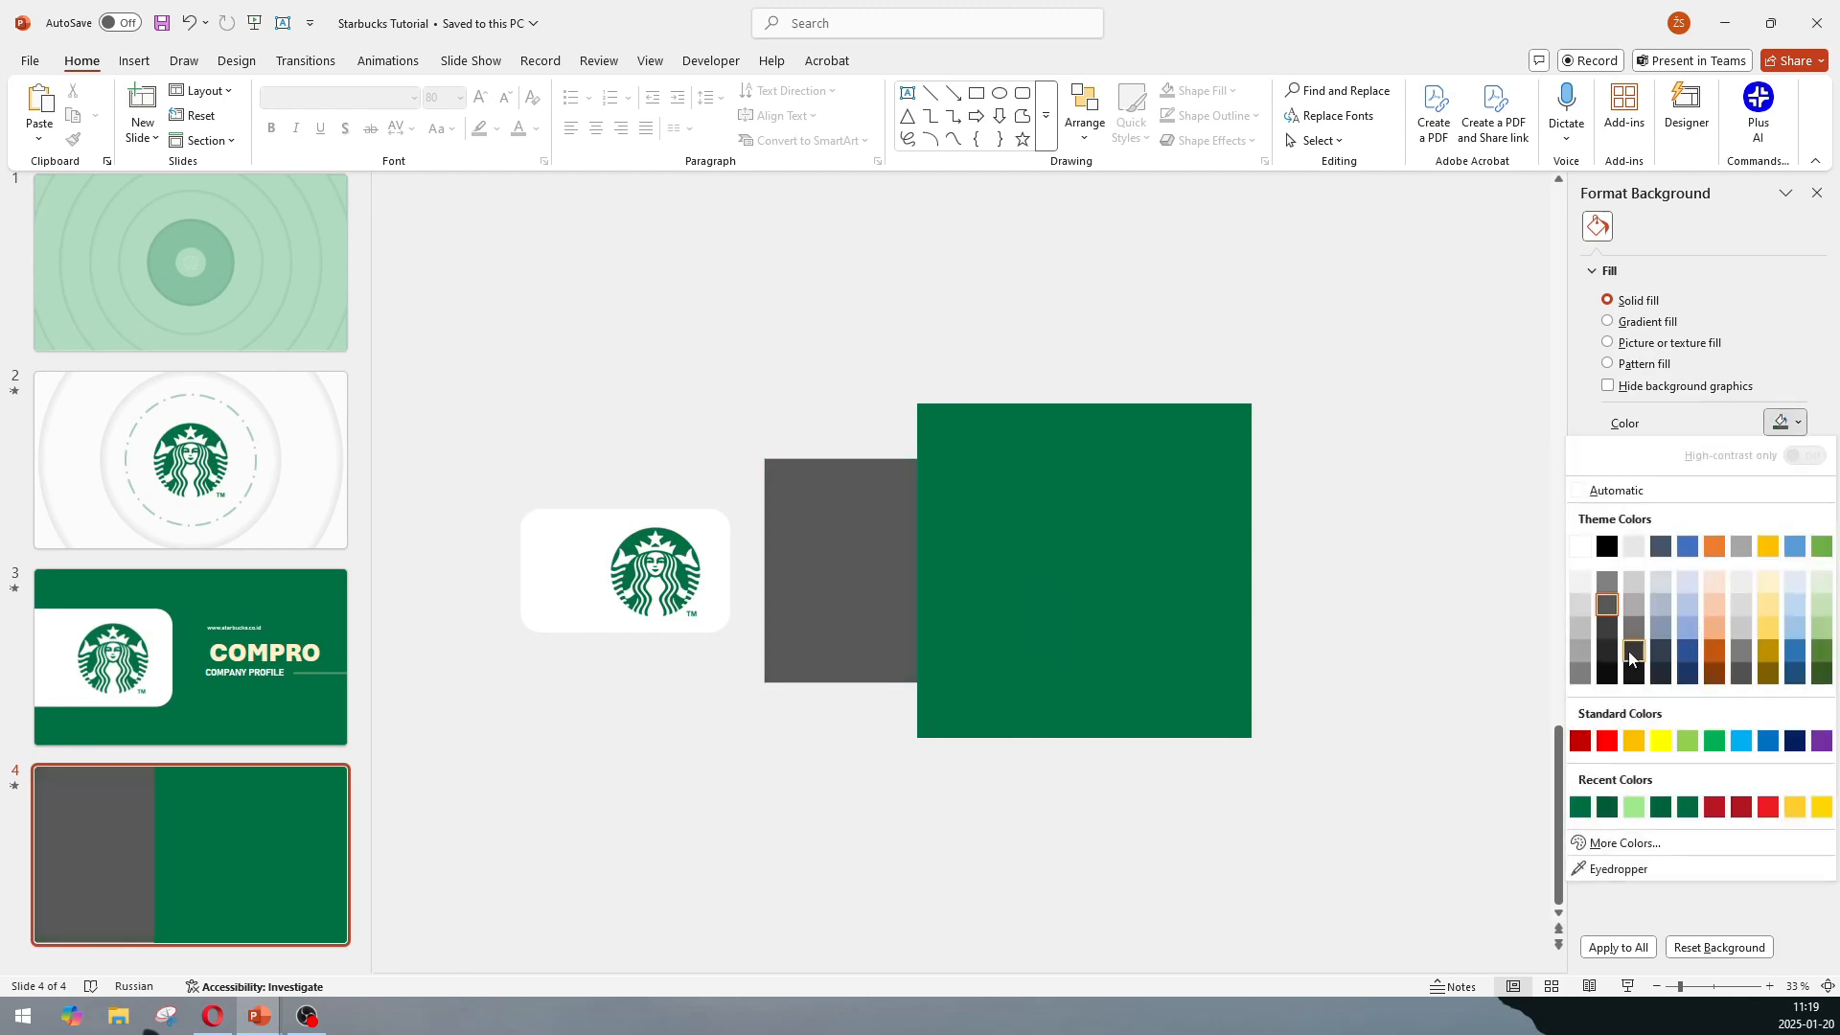
{"action": "left_click", "coordinate": [1607, 629]}
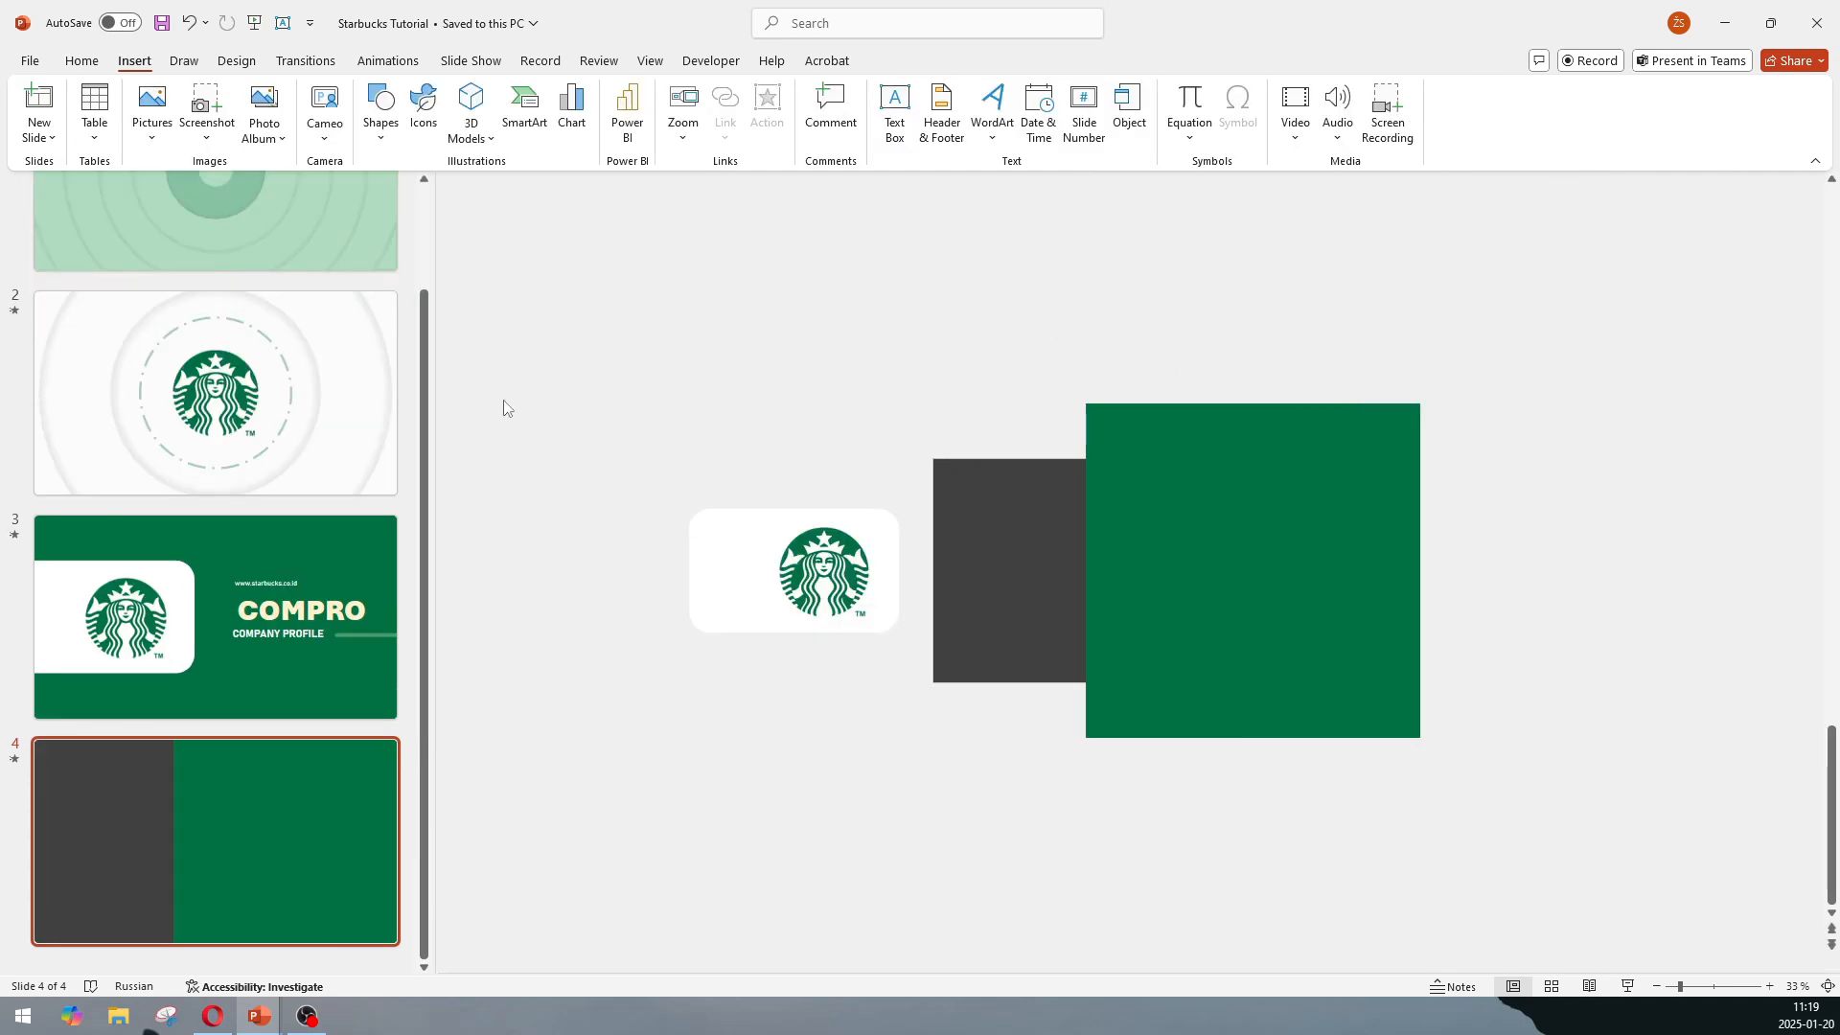
Search the stock 3D models for "laptop" and close the model library without inserting anything.
{"action": "left_click", "coordinate": [488, 139]}
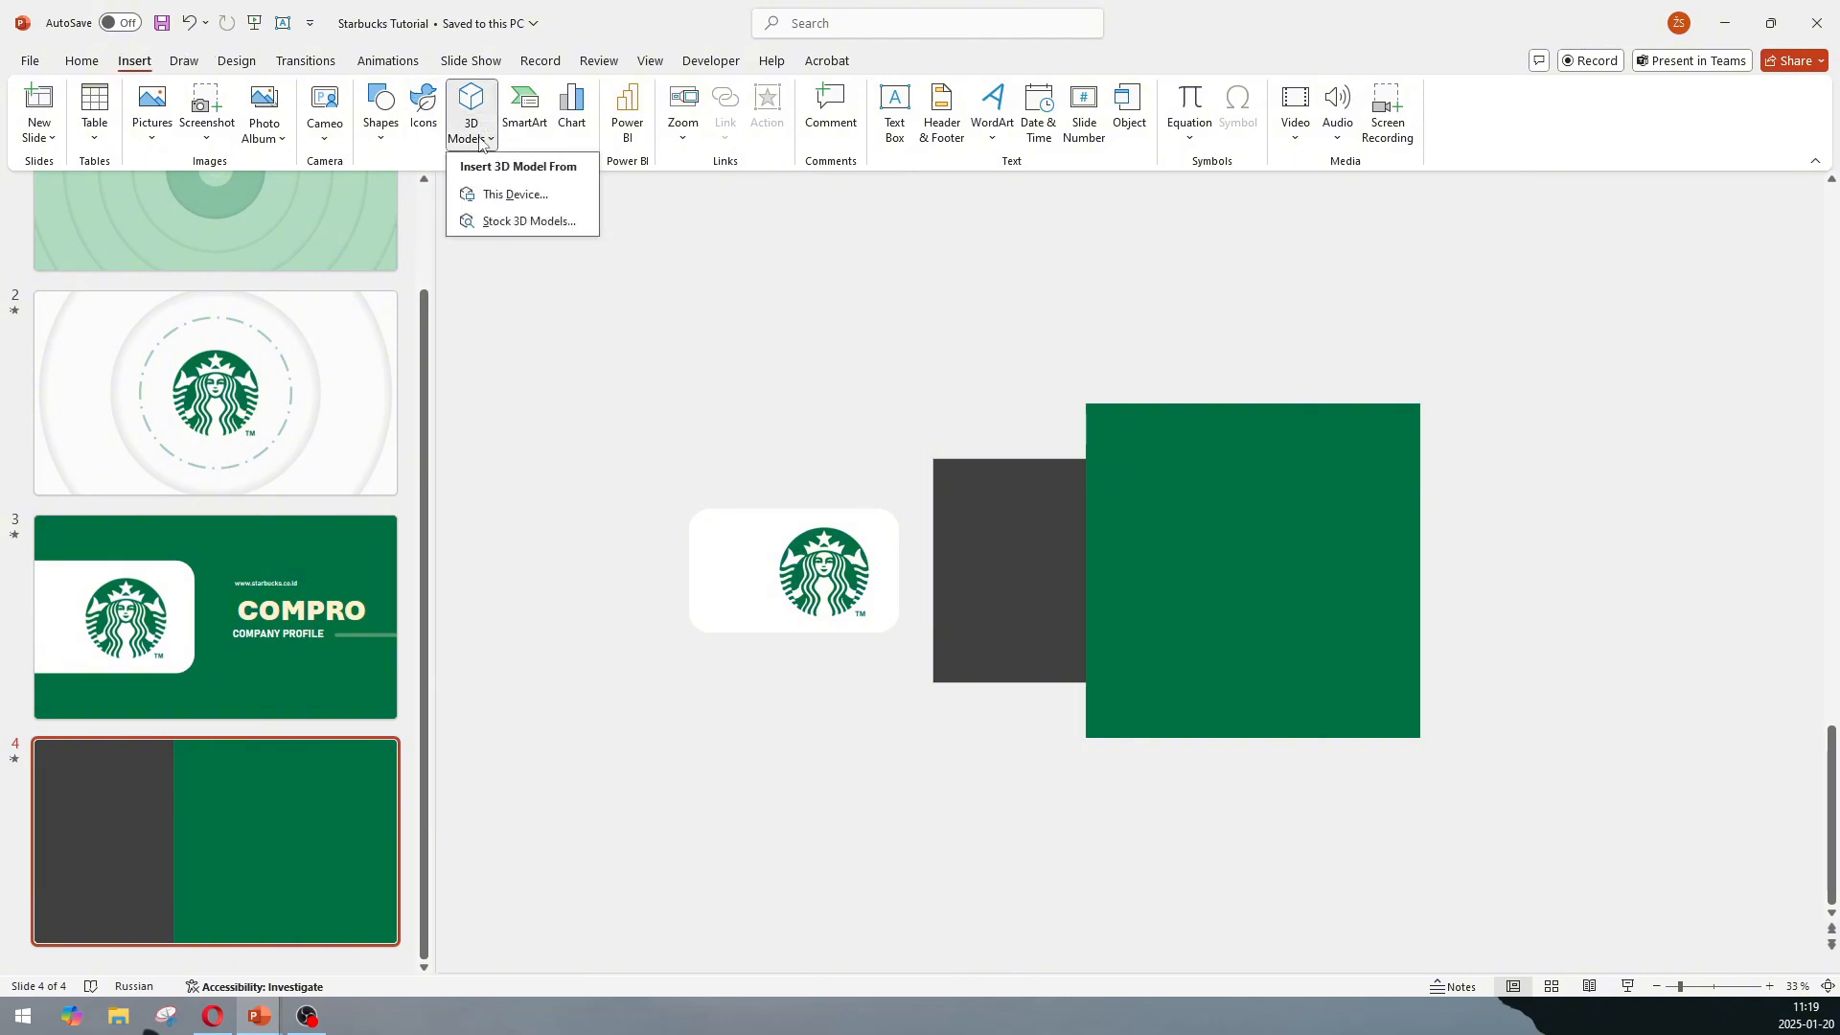
{"action": "left_click", "coordinate": [515, 222]}
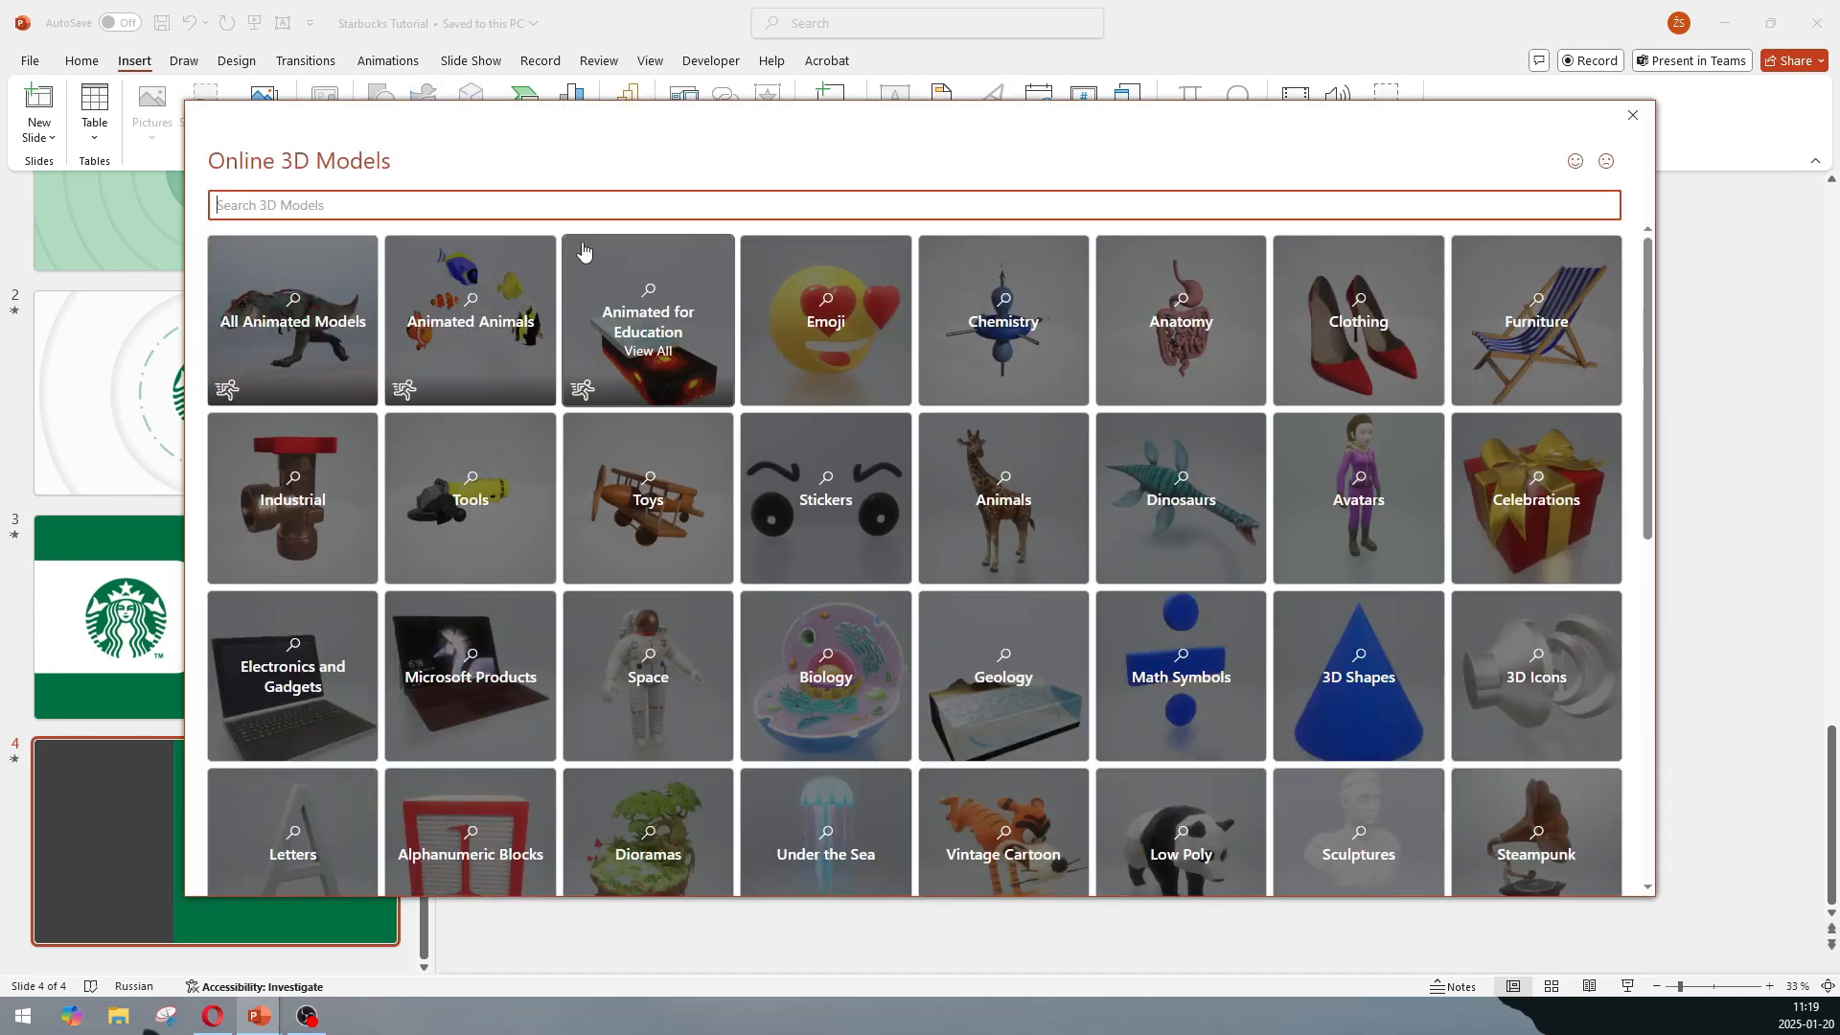
{"action": "type", "text": "lapt"}
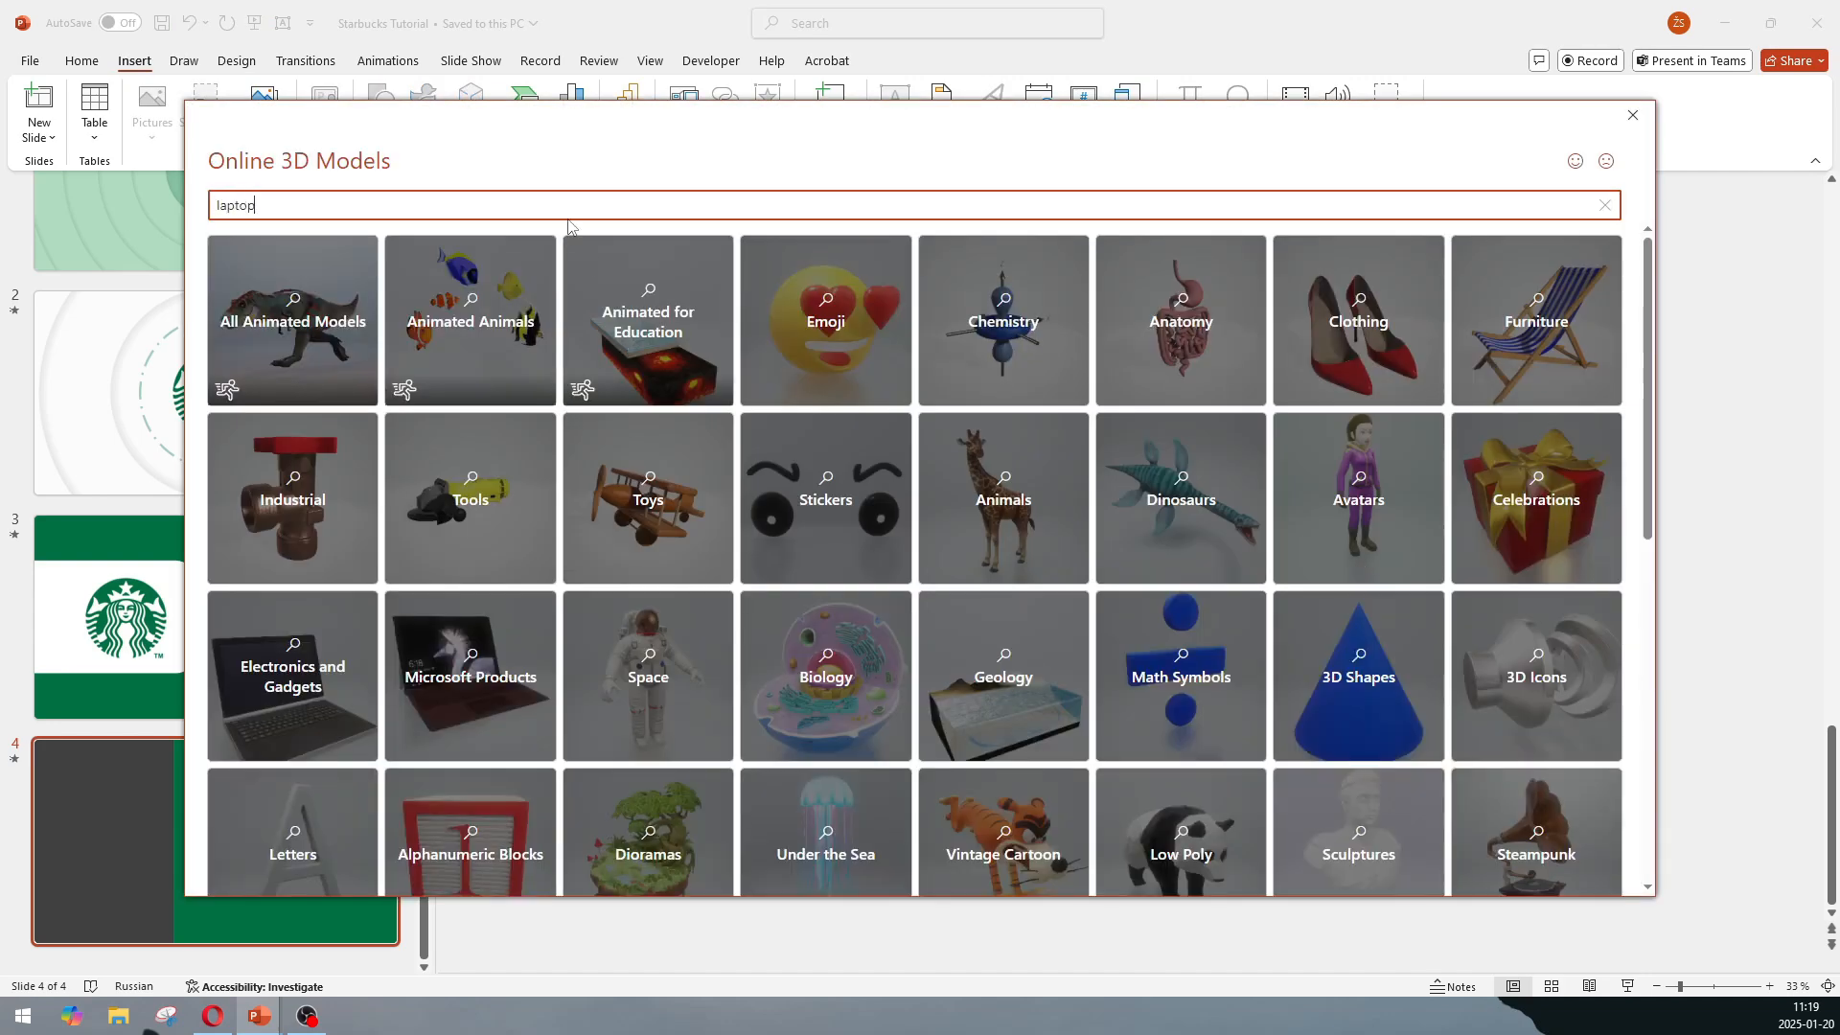
{"action": "type", "text": "op"}
{"action": "key", "text": "Return"}
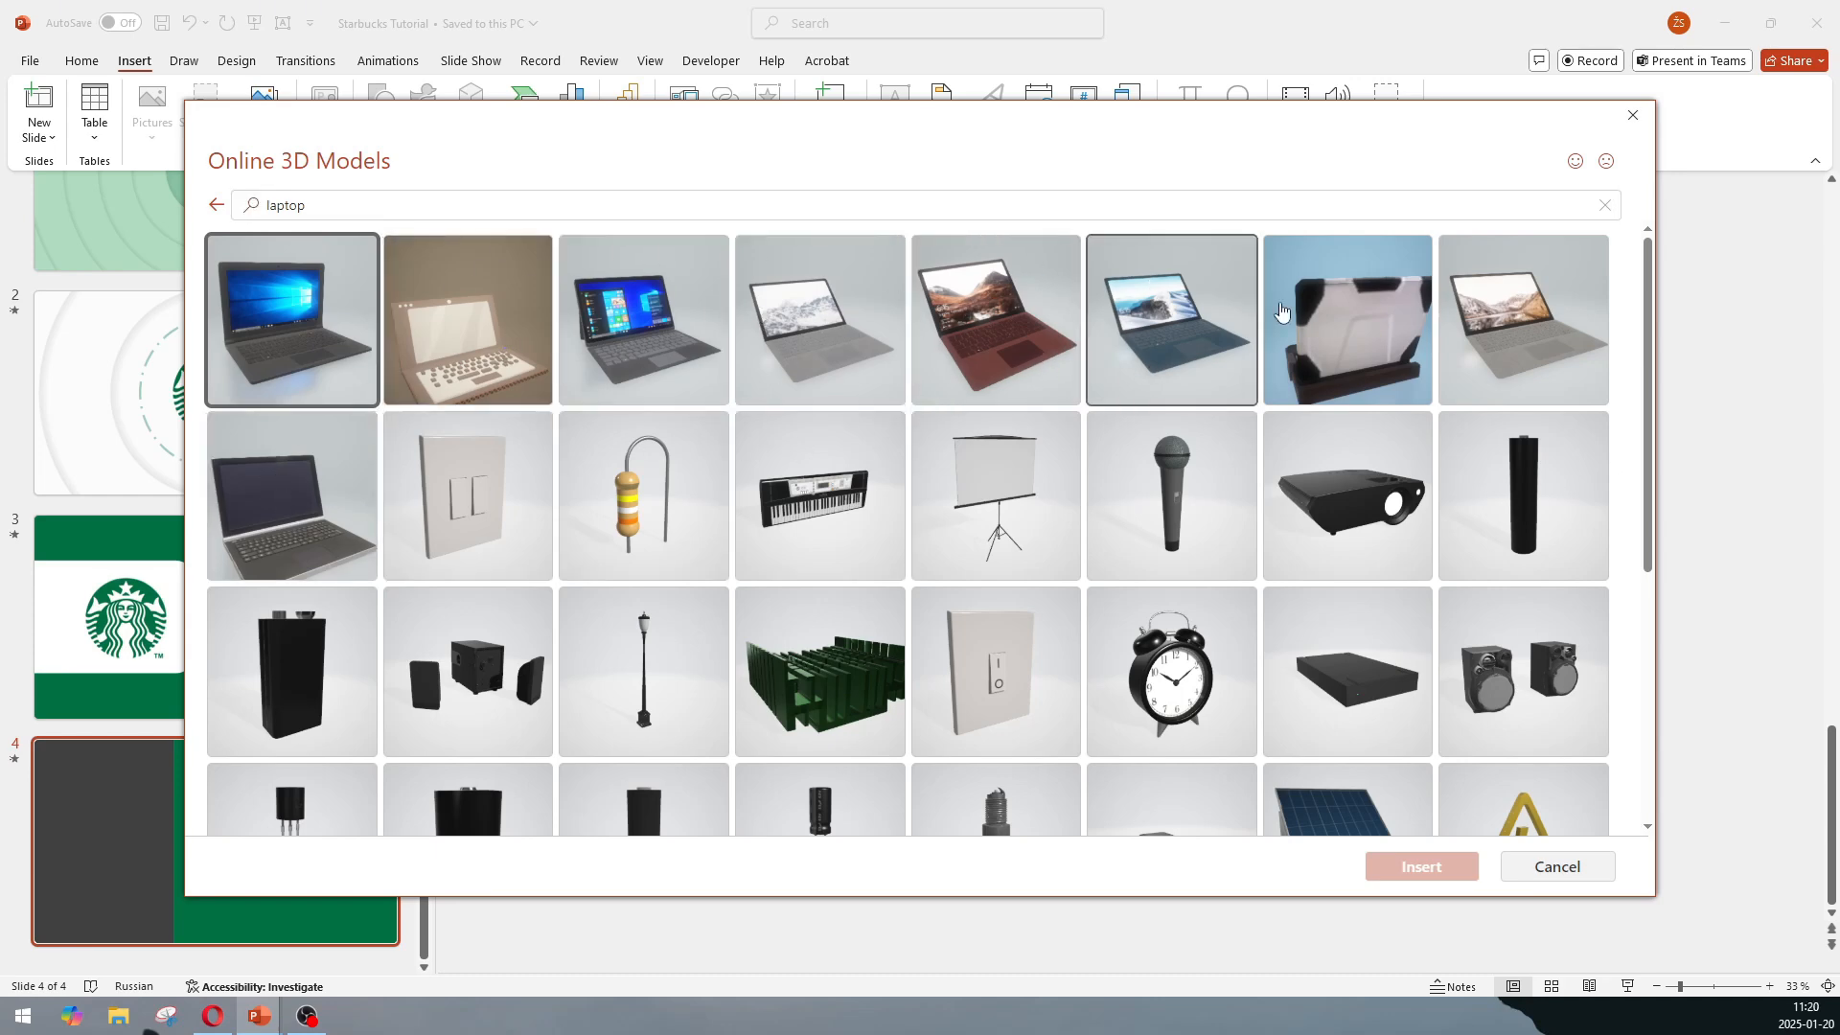
{"action": "key", "text": "Escape"}
Paste the copied 3D laptop model onto slide 4, shrink it slightly and place it across the border between the gray background and green square.
{"action": "key", "text": "ctrl+v"}
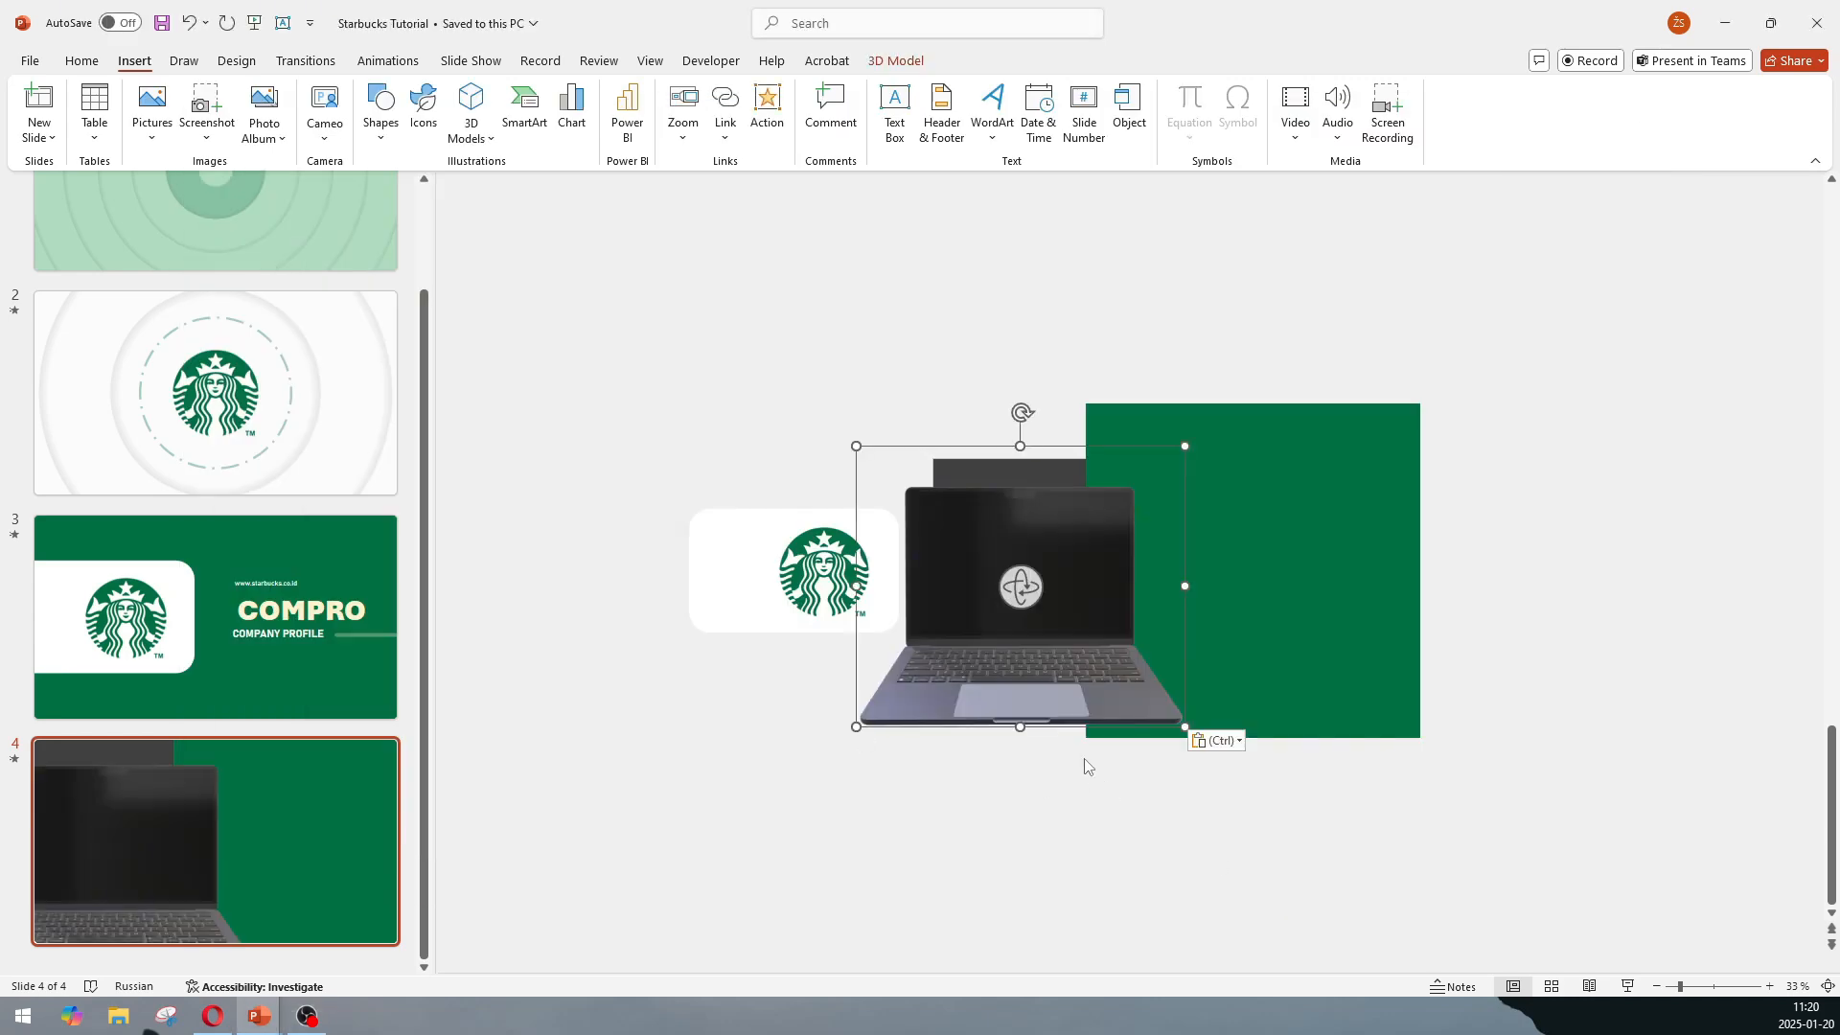
{"action": "left_click_drag", "start_coordinate": [1033, 602], "coordinate": [1045, 613]}
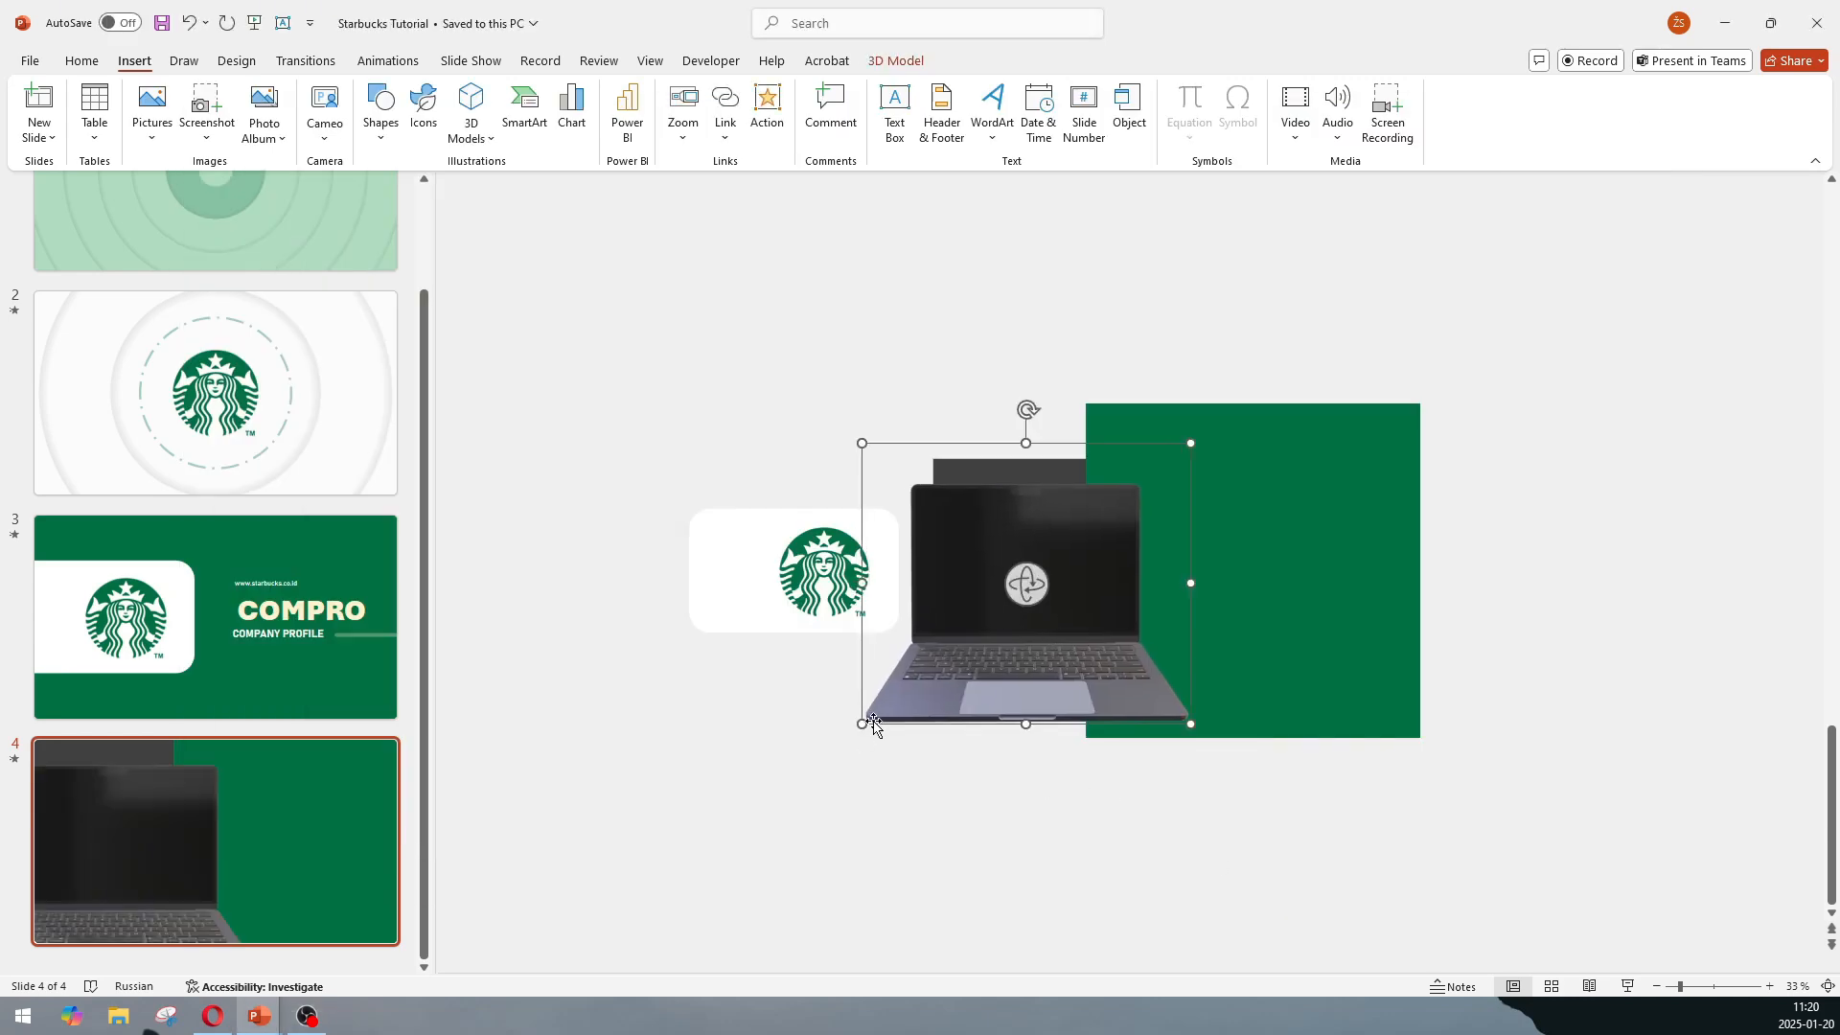
{"action": "left_click_drag", "start_coordinate": [861, 724], "coordinate": [869, 718]}
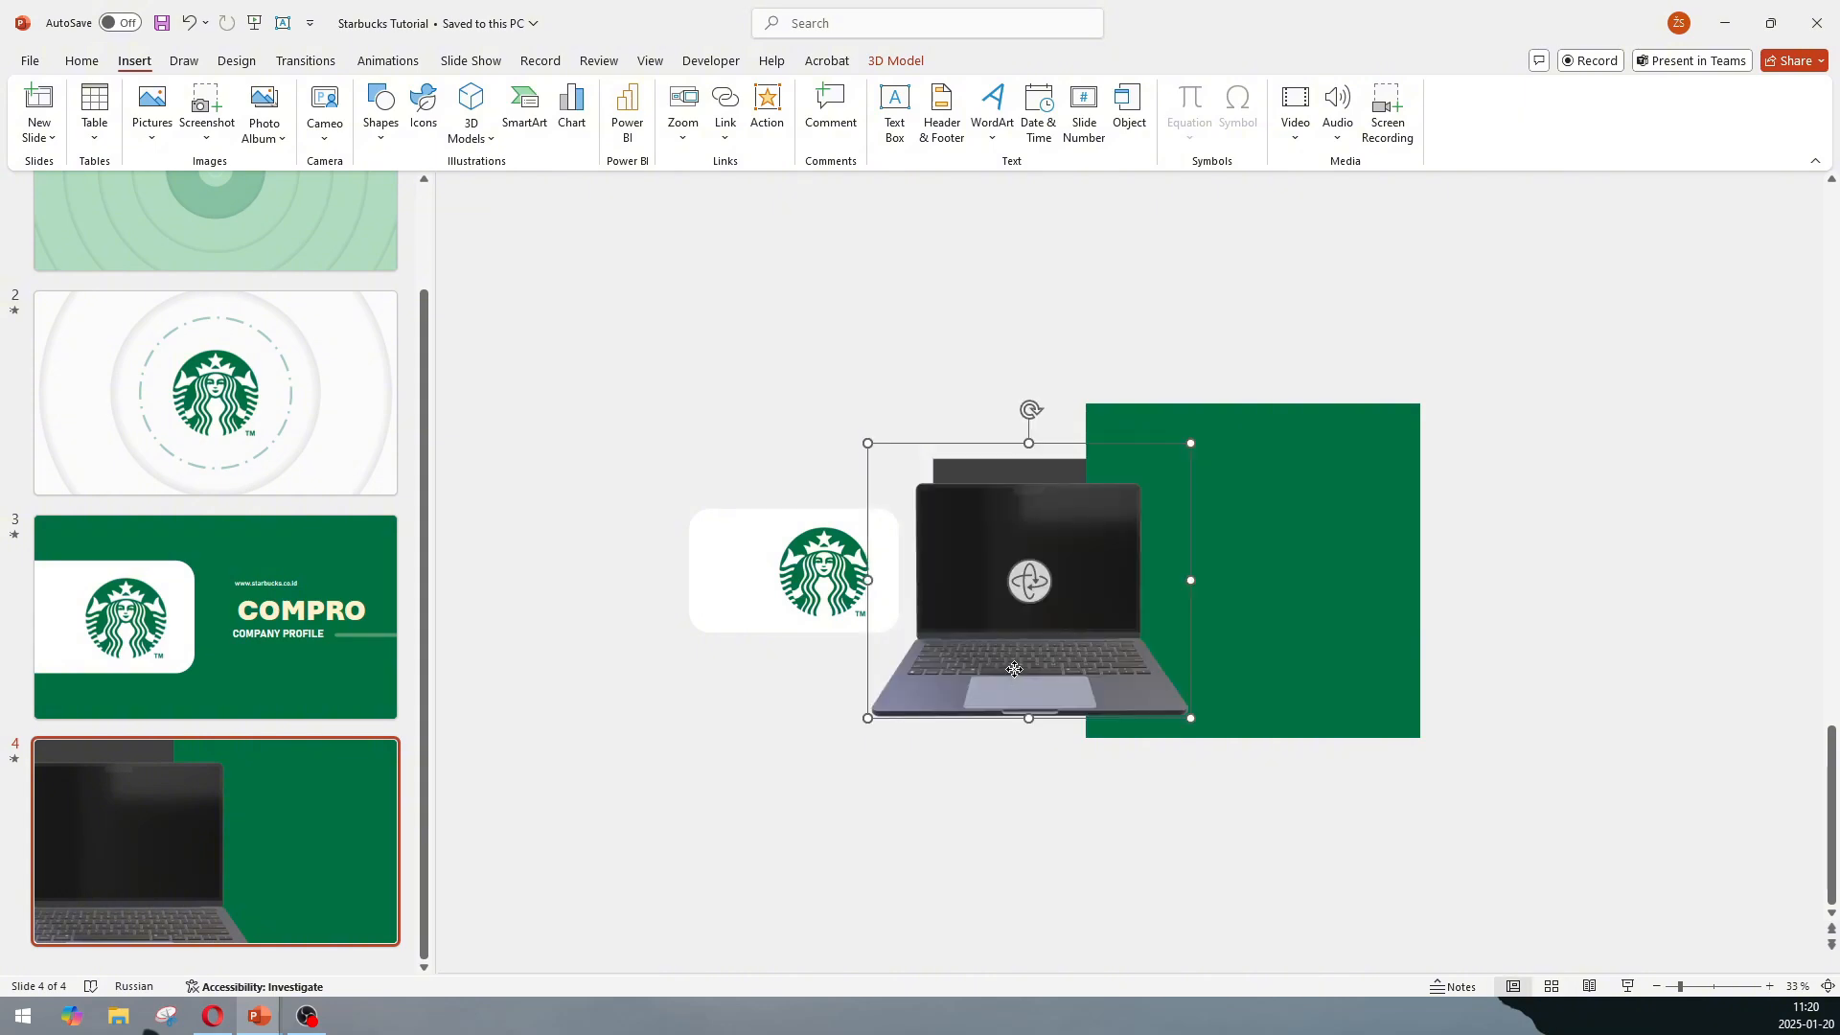
{"action": "left_click_drag", "start_coordinate": [1011, 668], "coordinate": [1012, 674]}
{"action": "left_click", "coordinate": [813, 740]}
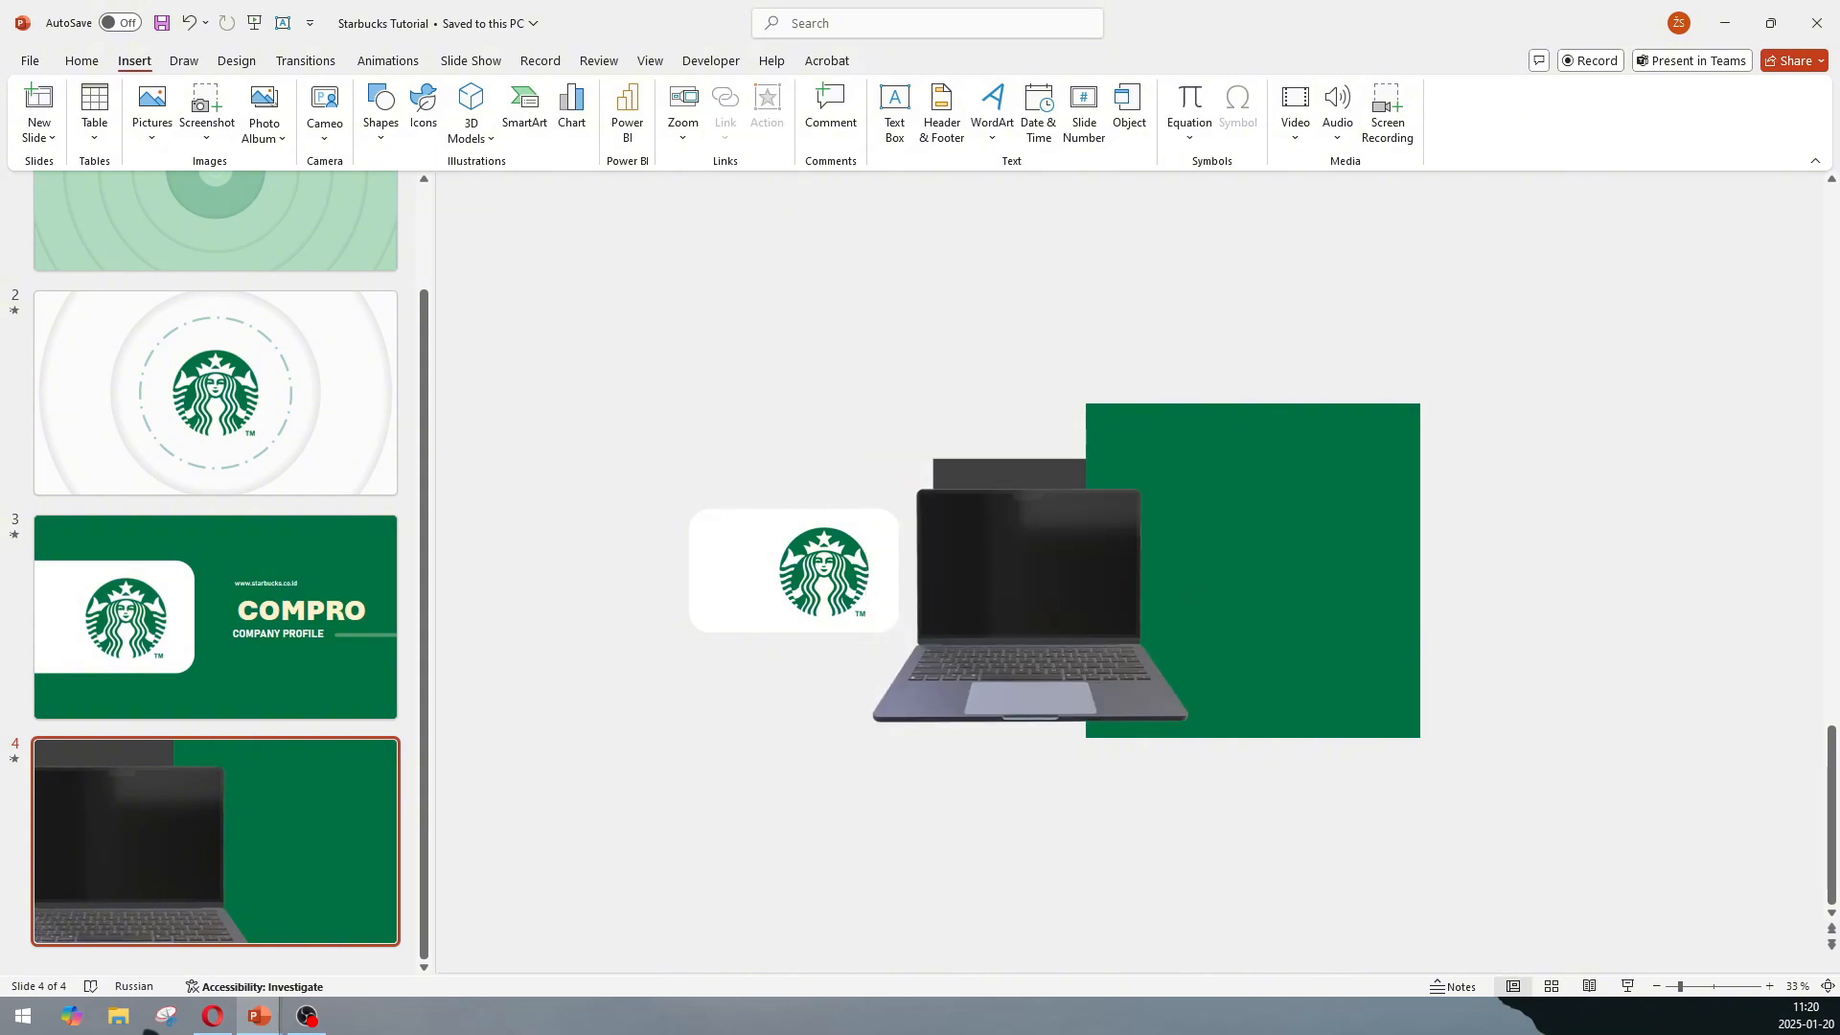
Tilt the 3D laptop slightly so its keyboard shows more, and shift it a little lower on slide 4.
{"action": "key", "text": "alt+Tab"}
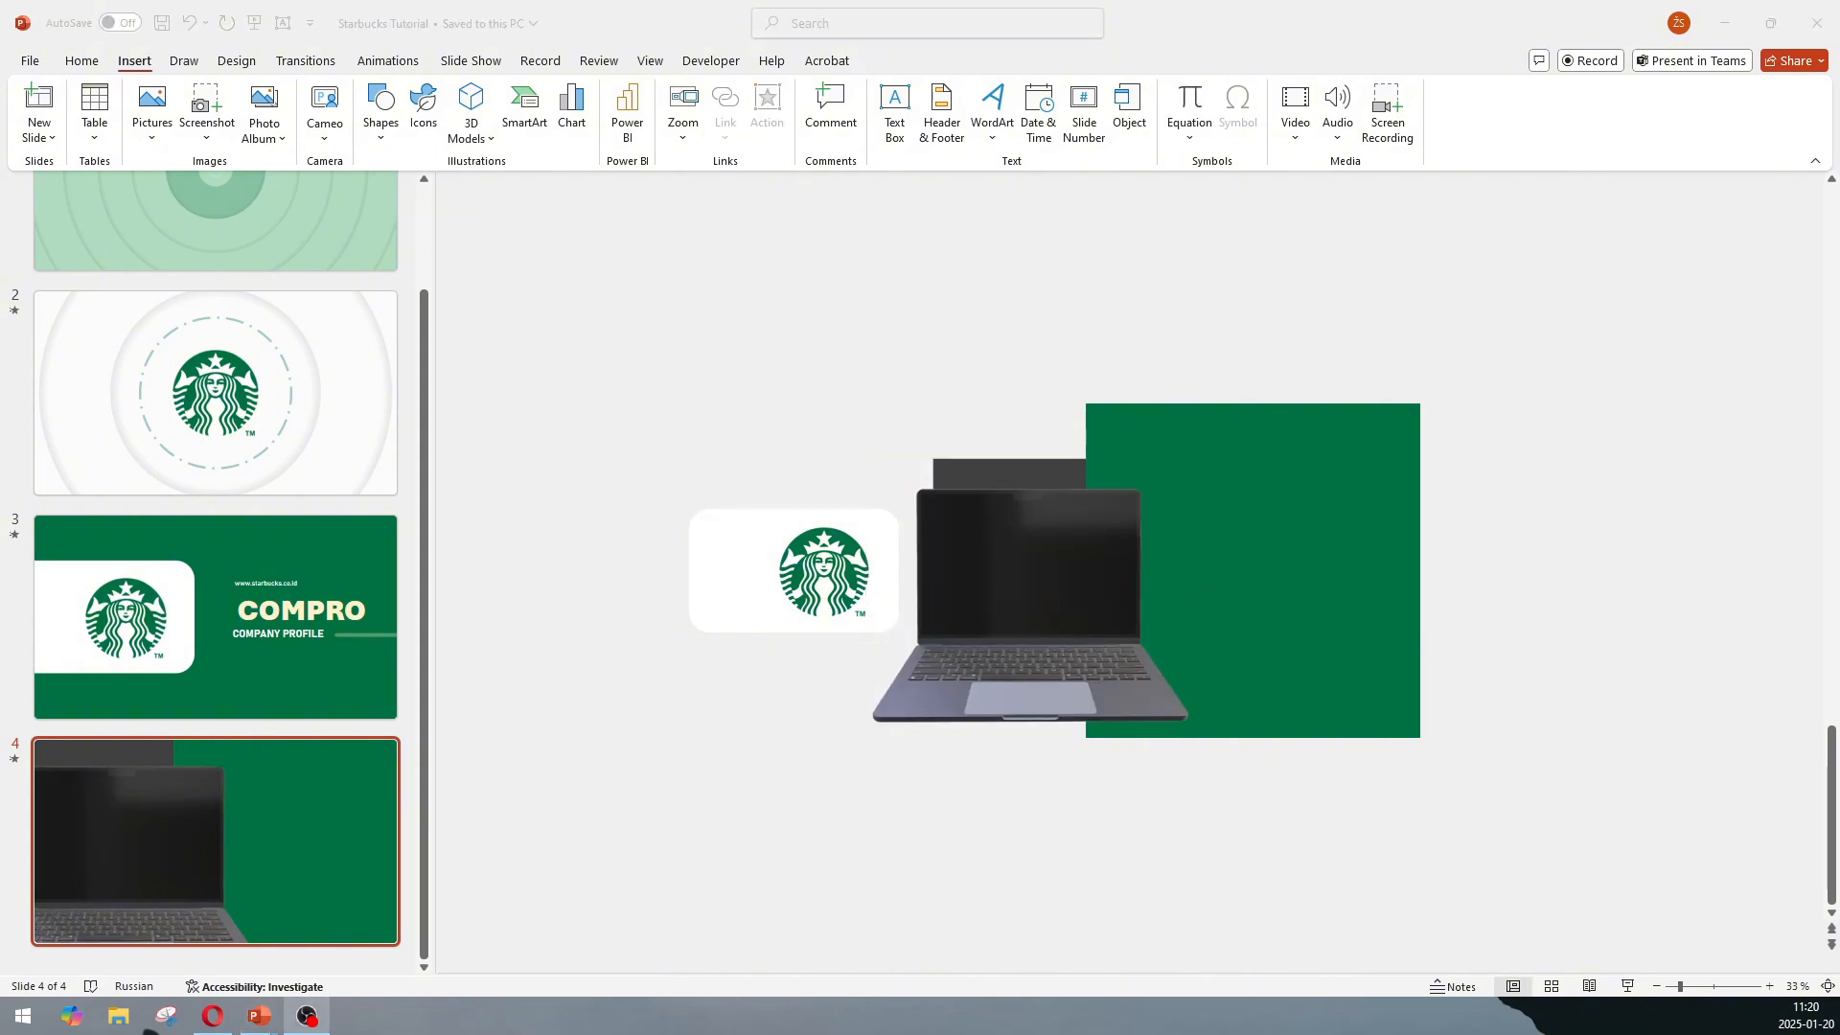
{"action": "left_click", "coordinate": [1011, 626]}
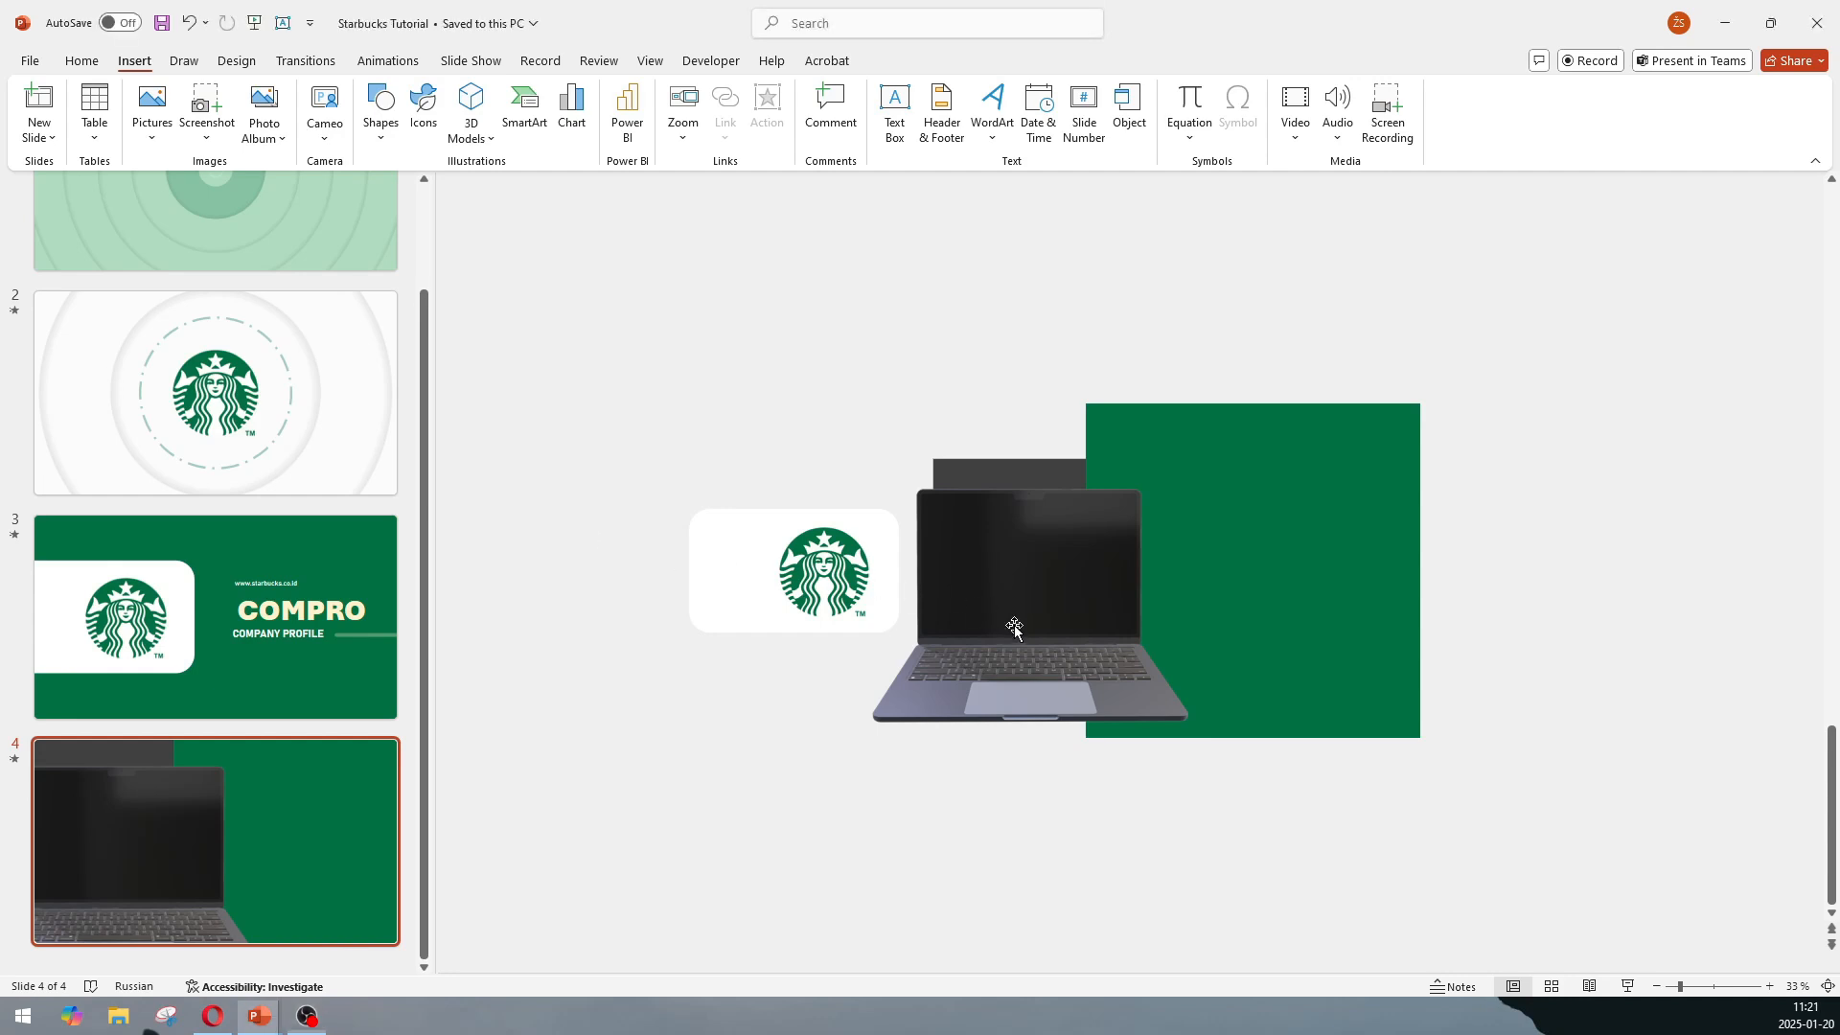
{"action": "left_click", "coordinate": [1012, 626]}
{"action": "left_click_drag", "start_coordinate": [1031, 595], "coordinate": [1034, 605]}
{"action": "left_click_drag", "start_coordinate": [1073, 699], "coordinate": [1075, 702]}
{"action": "left_click", "coordinate": [1081, 826]}
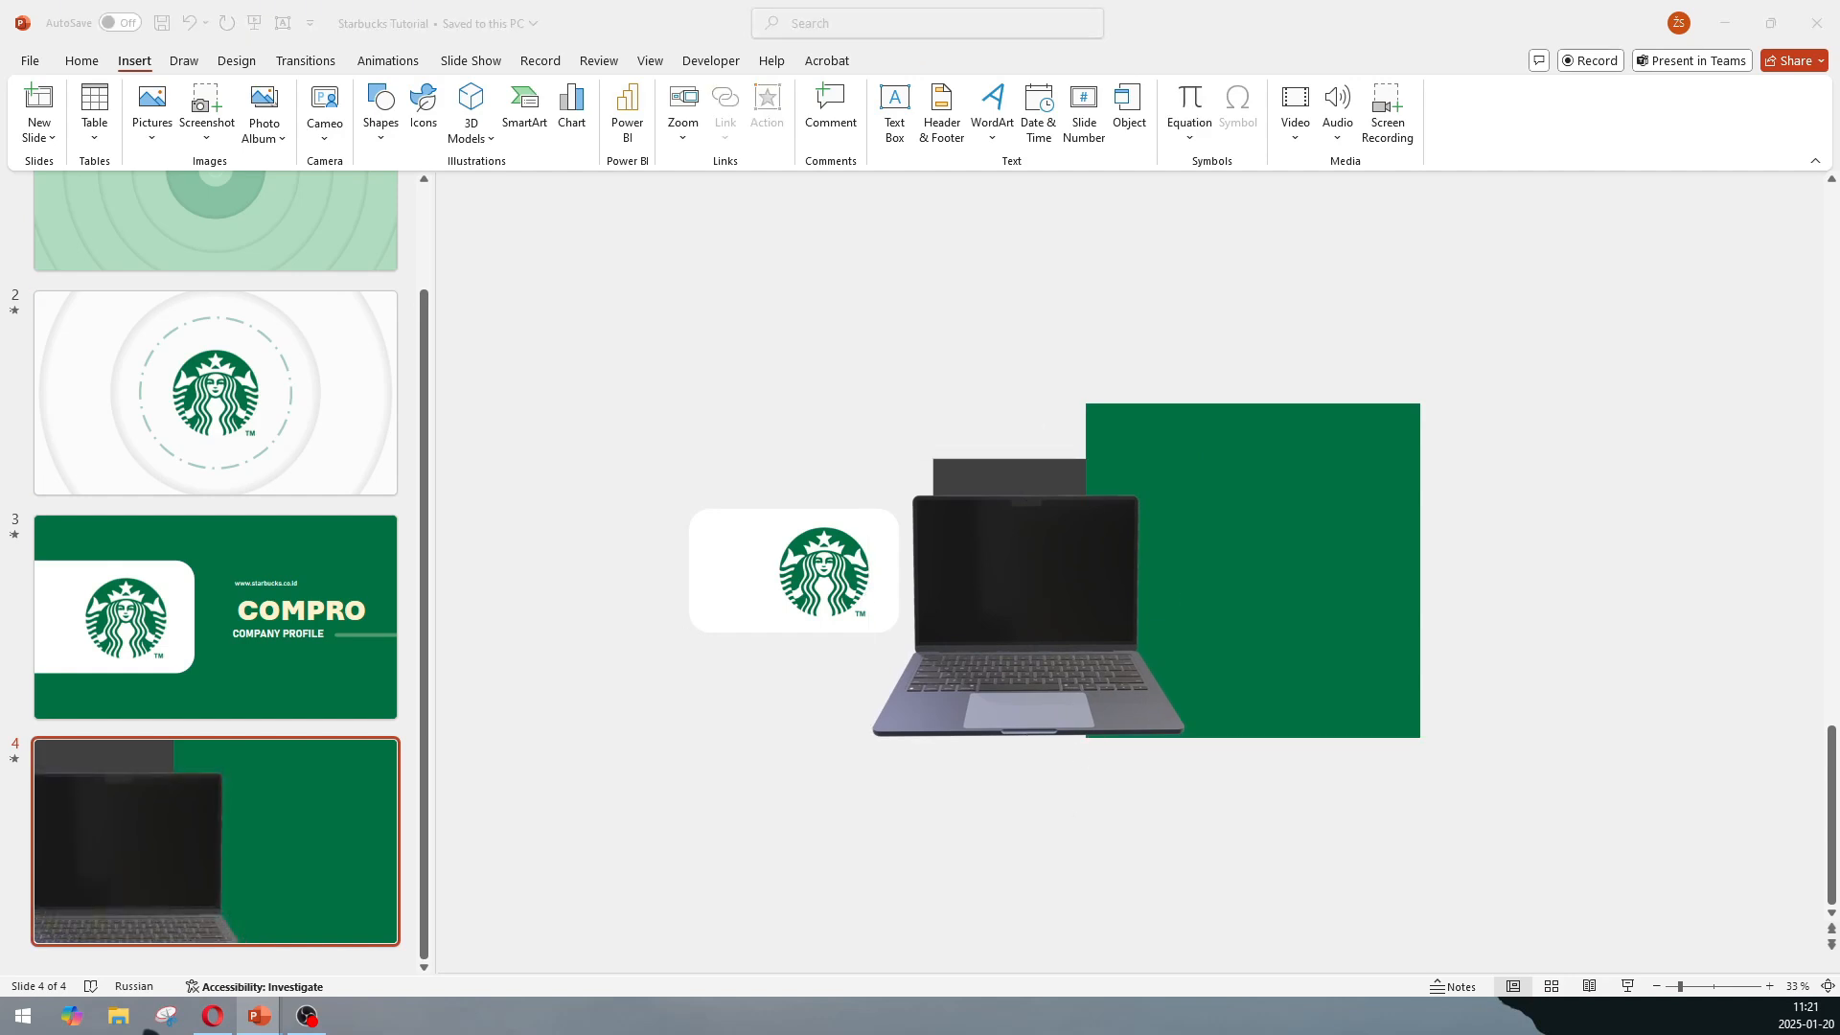
Paste the Starbucks drinks picture over the laptop screen and the "About Starbucks" heading, paragraph and "More Info" button onto the green square.
{"action": "left_click", "coordinate": [764, 761]}
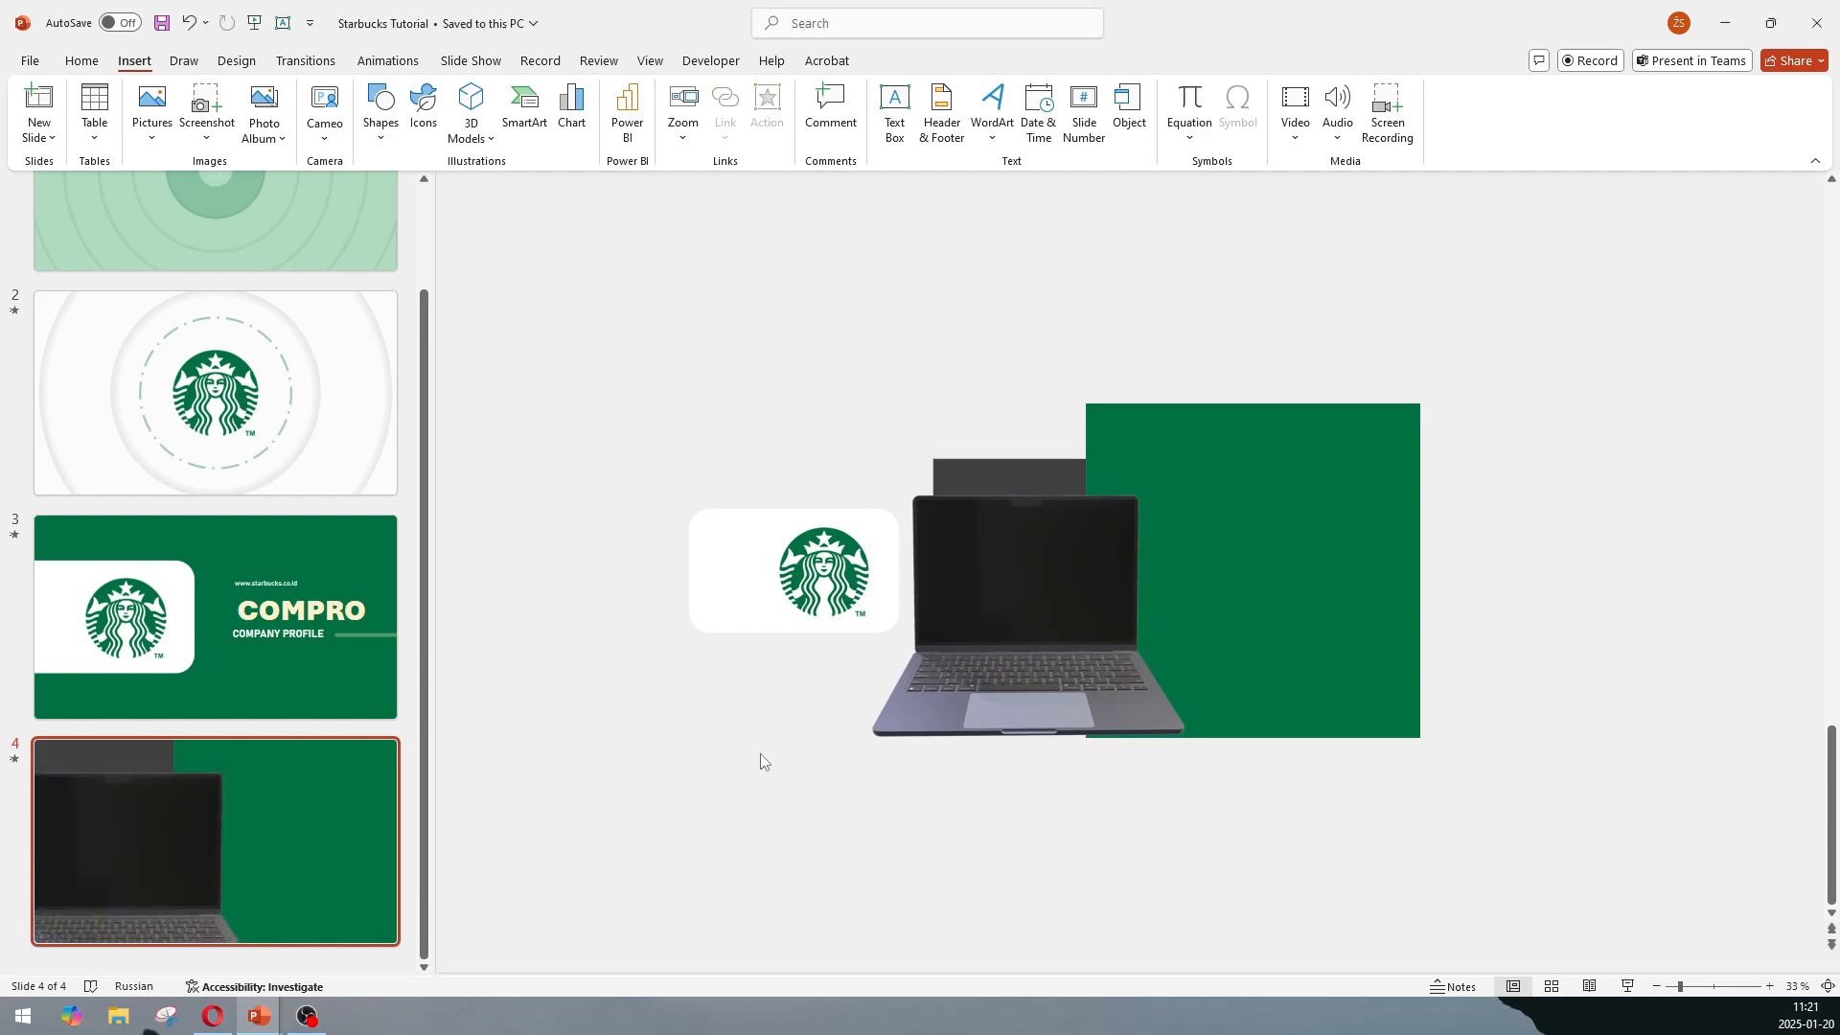
{"action": "key", "text": "ctrl+v"}
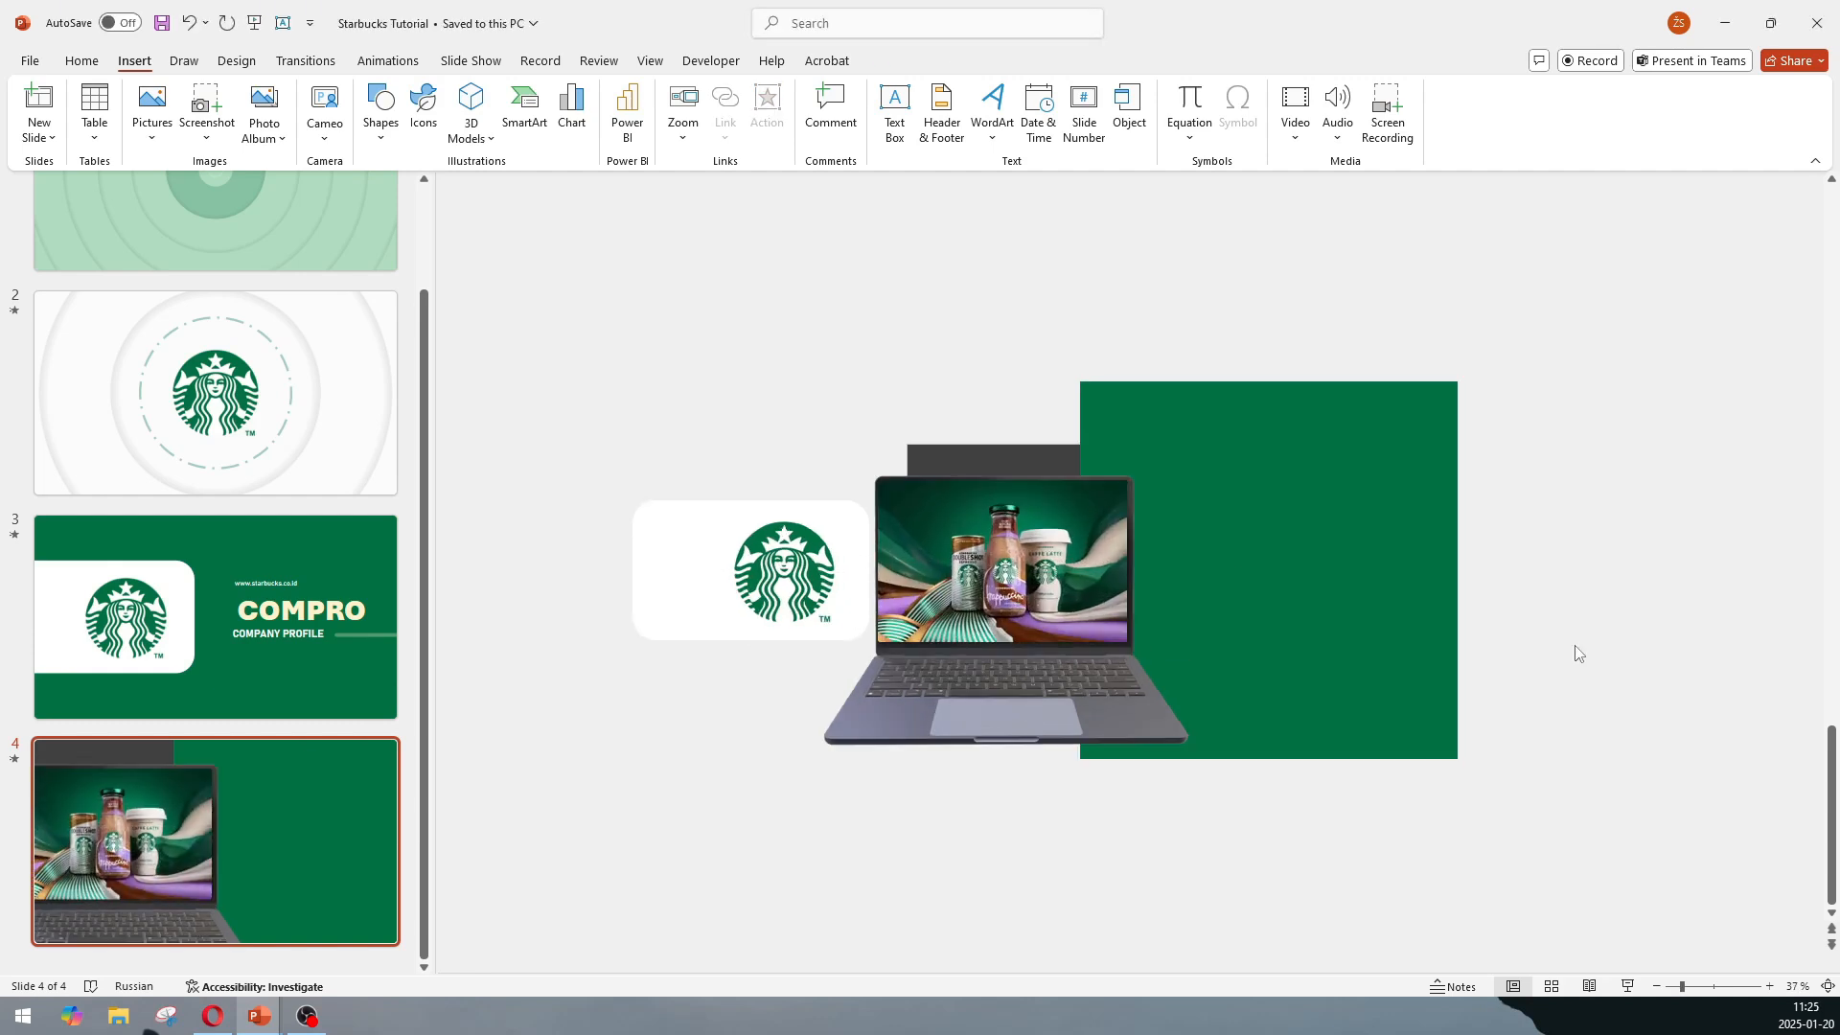
{"action": "key", "text": "ctrl+v"}
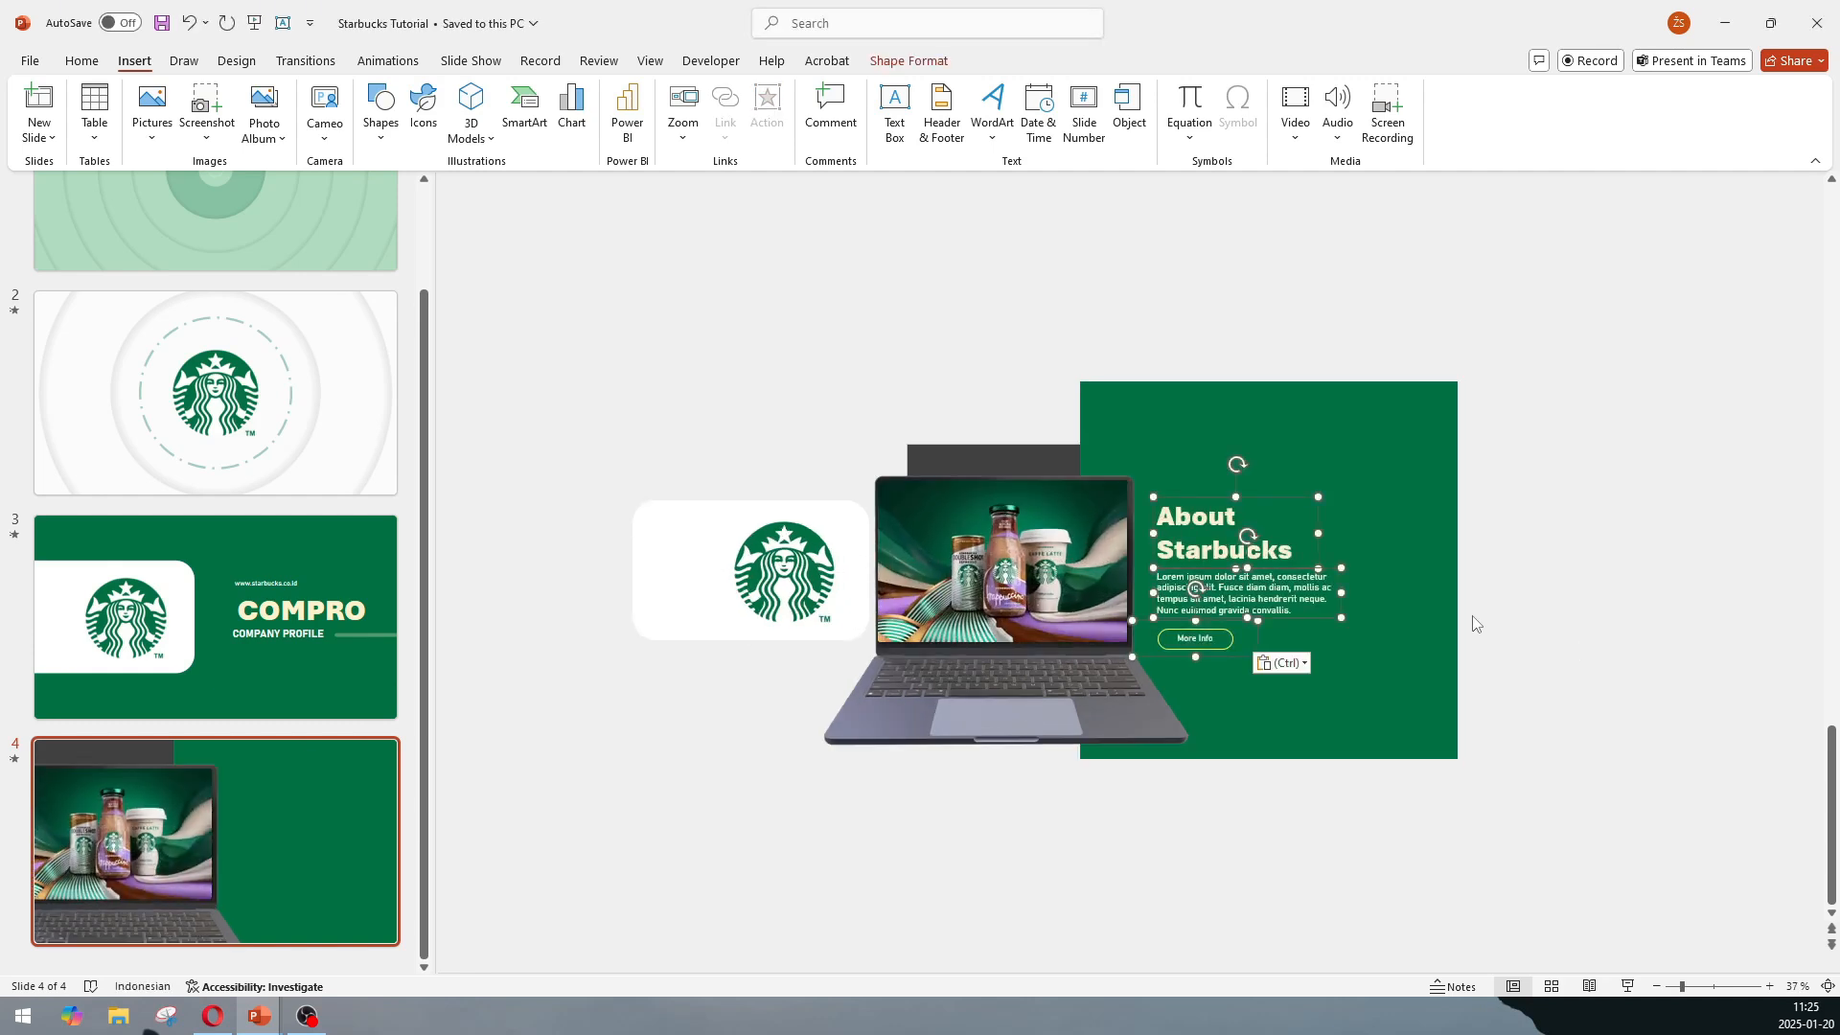
{"action": "left_click", "coordinate": [1236, 581]}
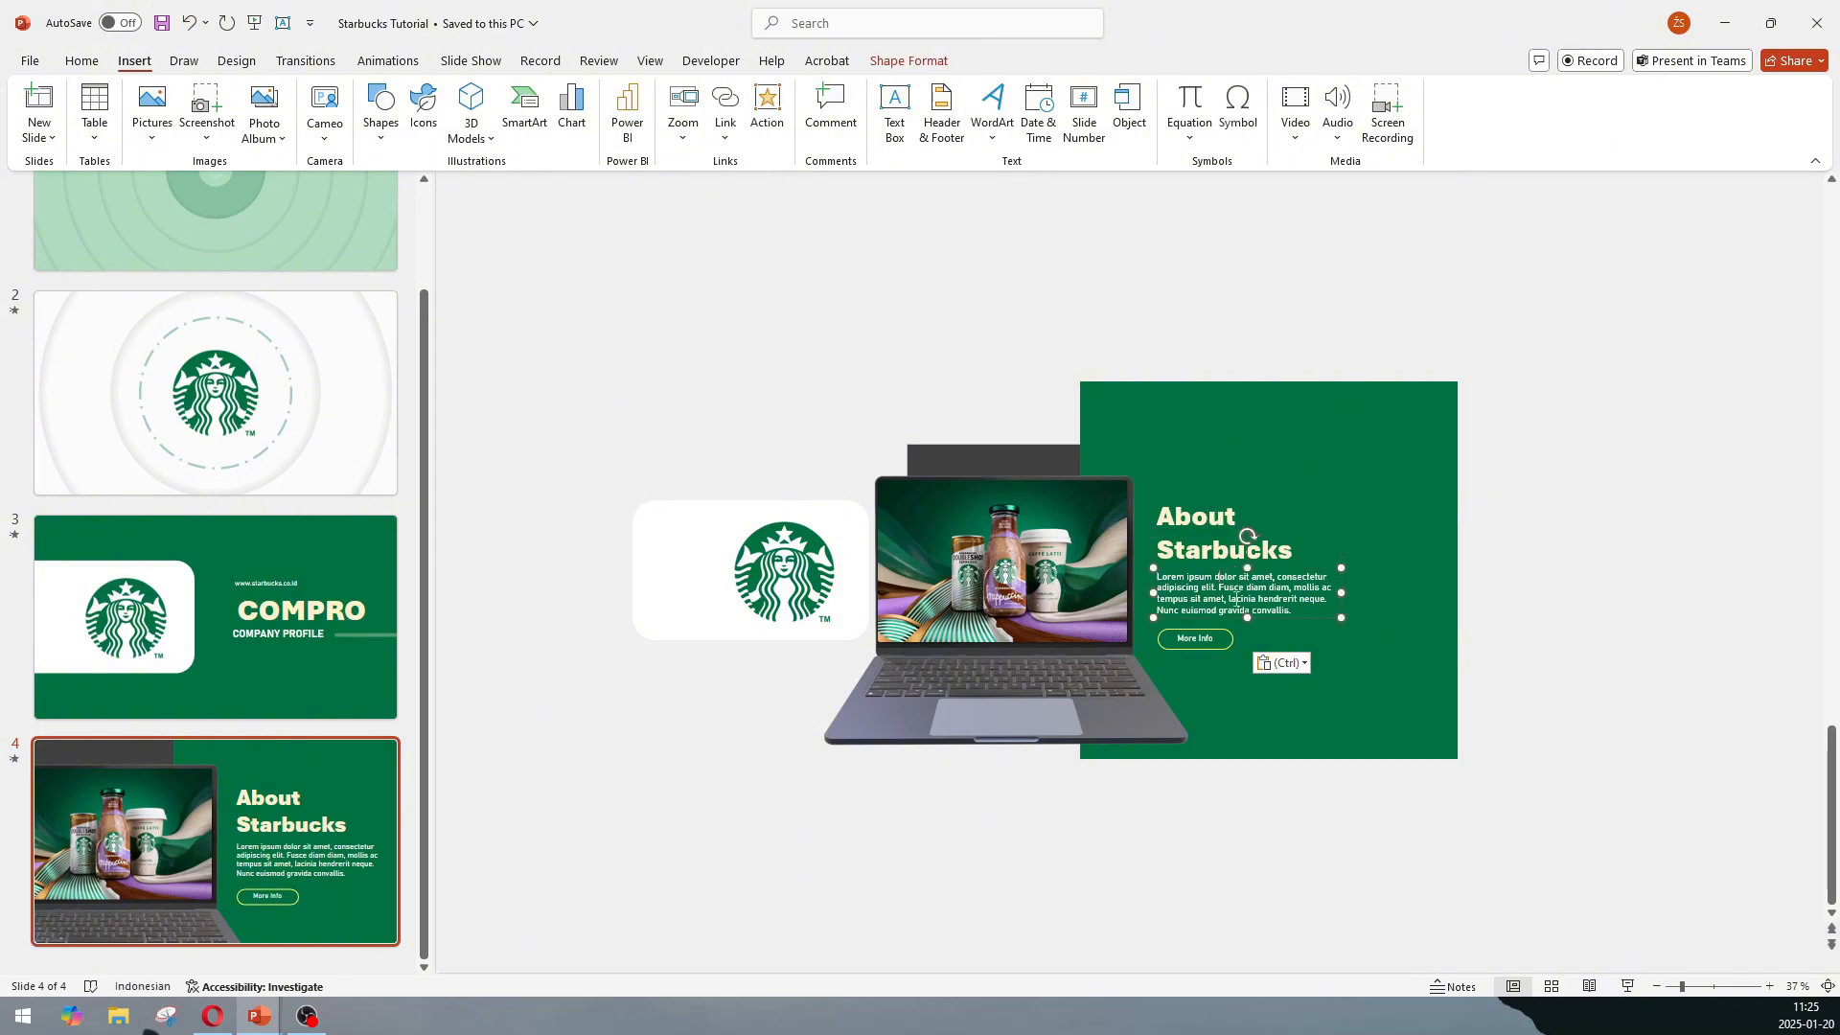
{"action": "left_click", "coordinate": [1257, 625]}
{"action": "left_click", "coordinate": [1574, 617]}
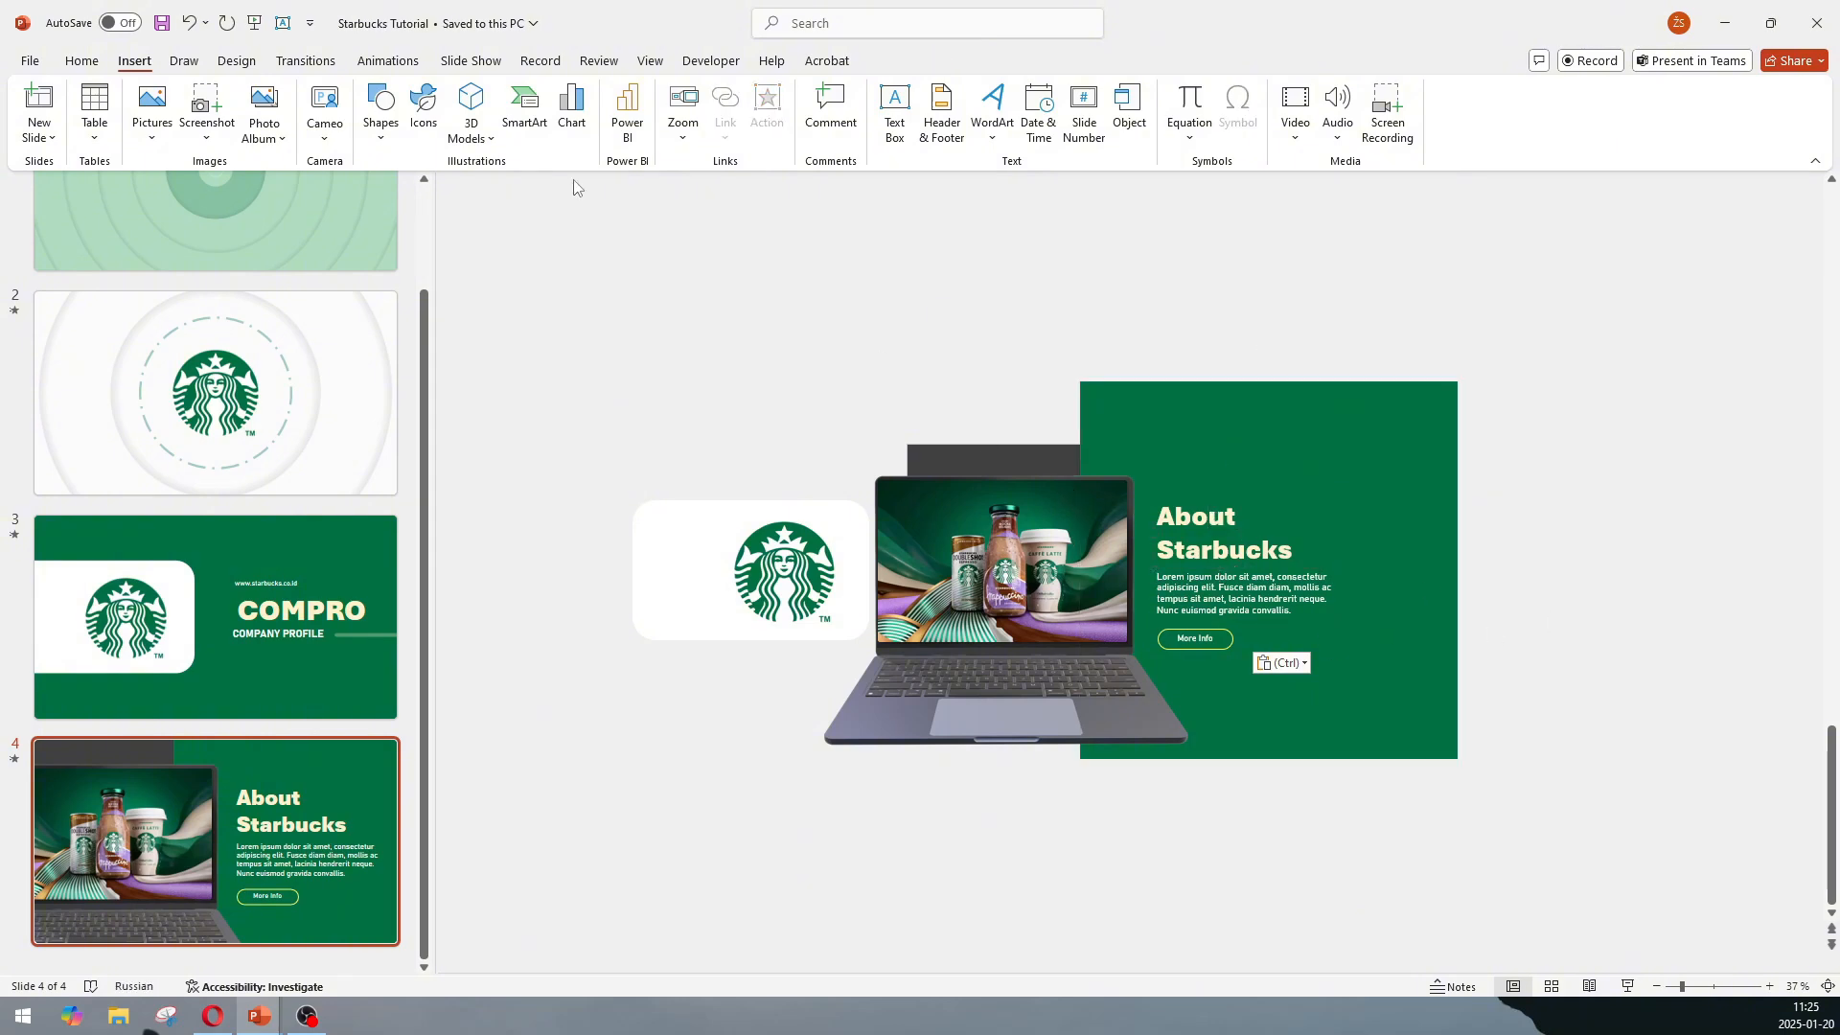
Examine the animation settings of the drinks picture on slide 4's laptop screen.
{"action": "left_click", "coordinate": [395, 64]}
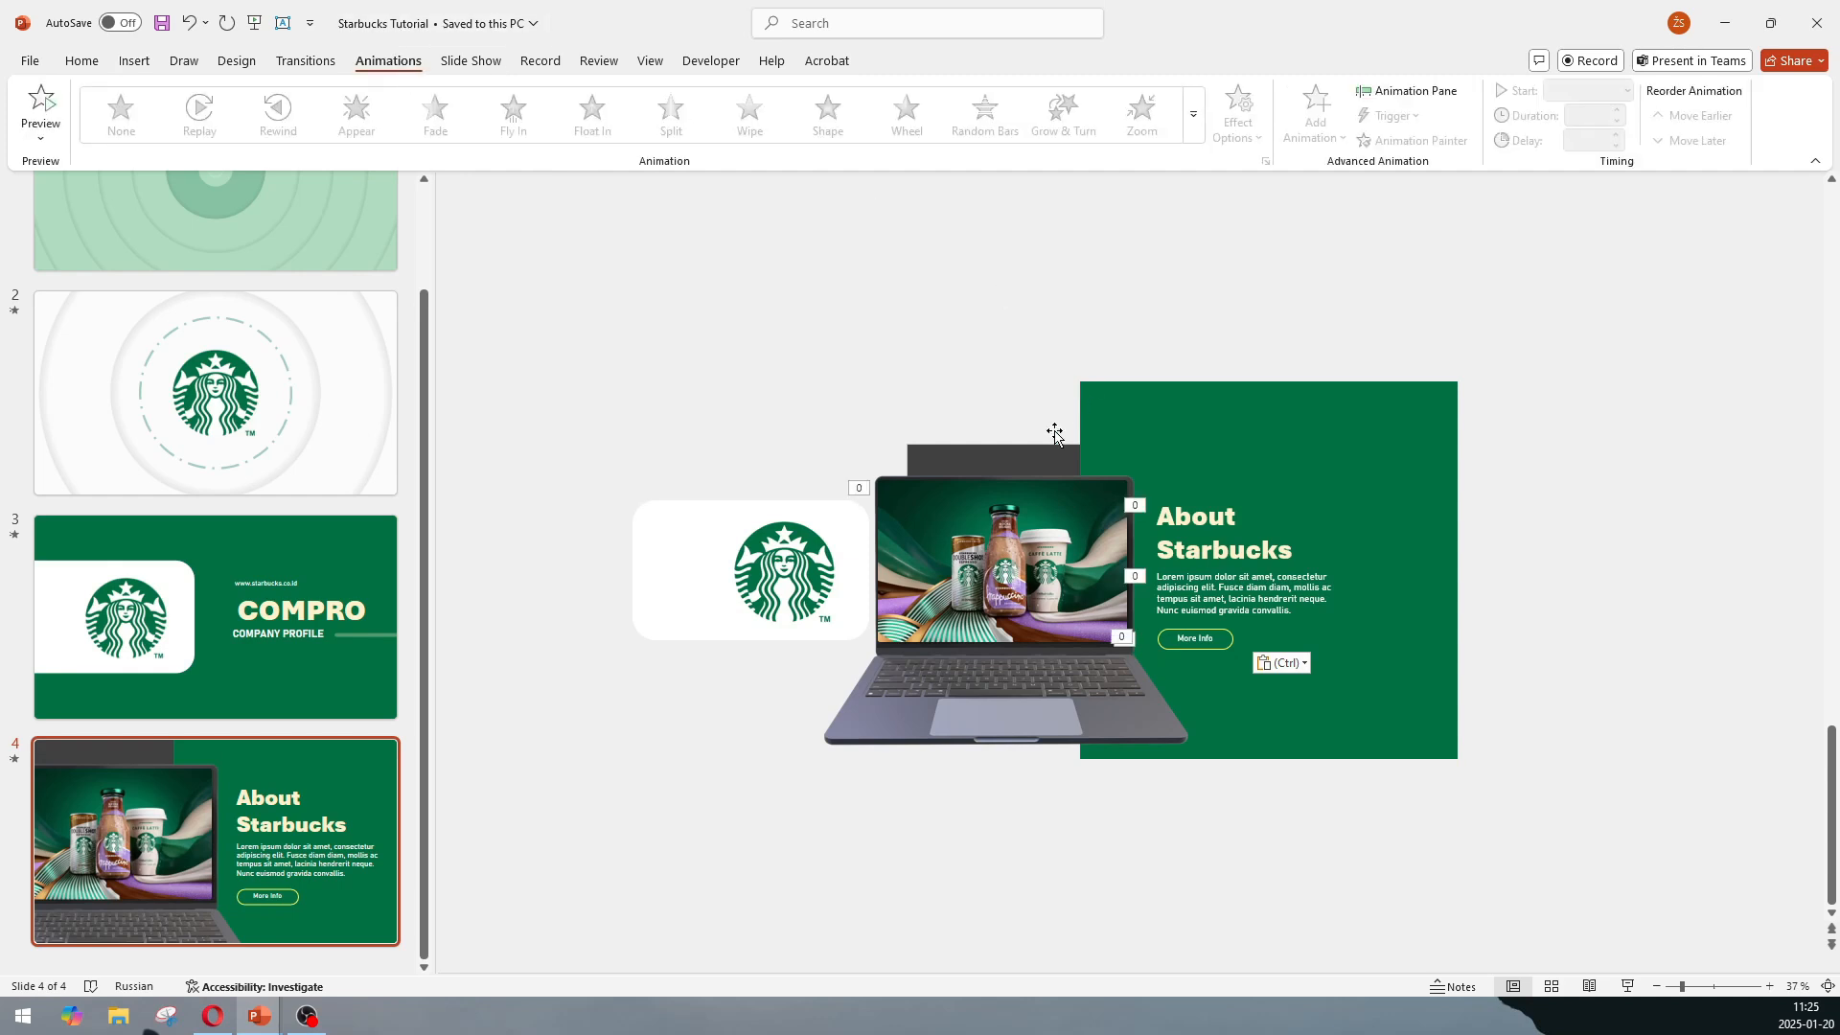
{"action": "left_click", "coordinate": [965, 552]}
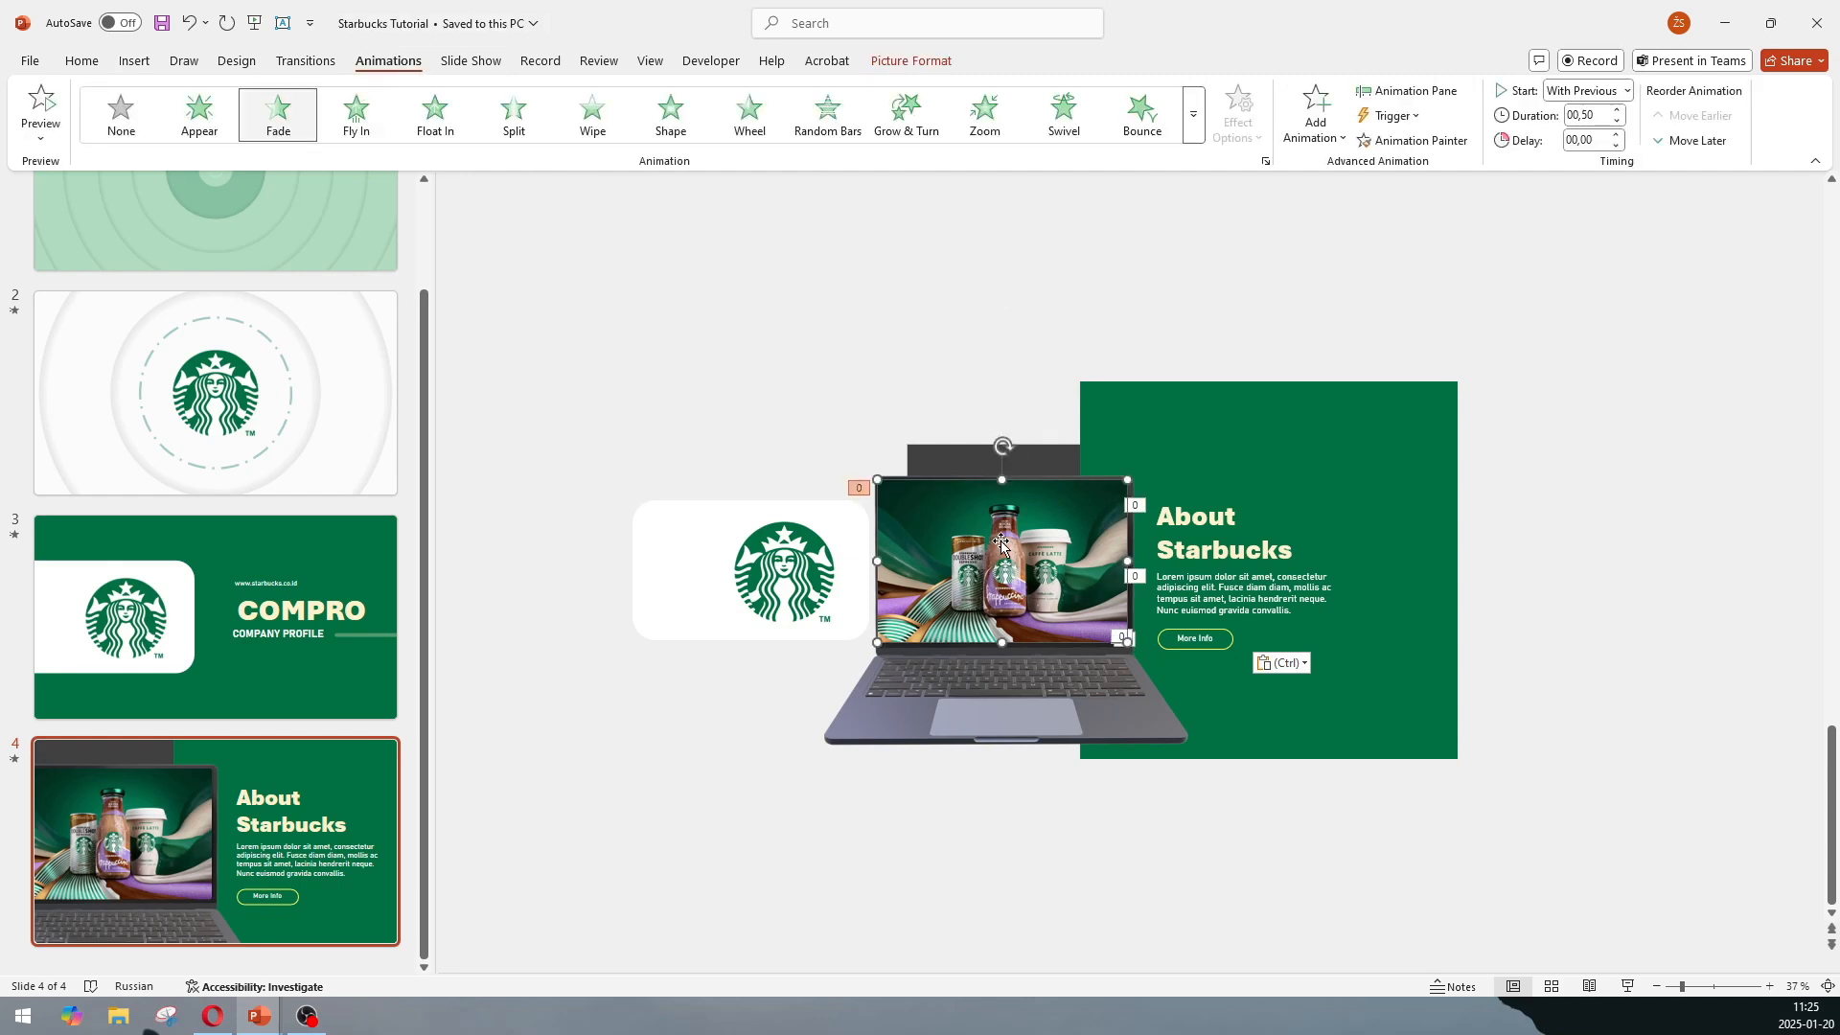